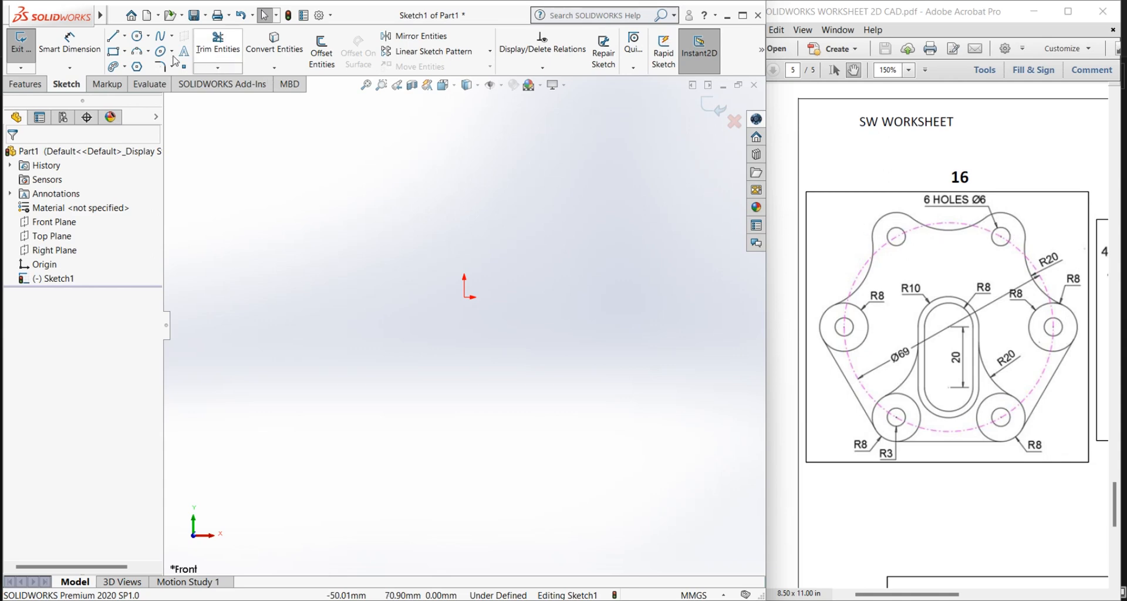
# Step: Sketch a circle about 67 mm in diameter centred on the origin
pyautogui.click(137, 36)
pyautogui.moveTo(465, 298); pyautogui.dragTo(484, 392)
pyautogui.rightClick(235, 205)
pyautogui.click(269, 216)
# Step: Dimension the circle's diameter and set it to 69 mm
pyautogui.click(70, 51)
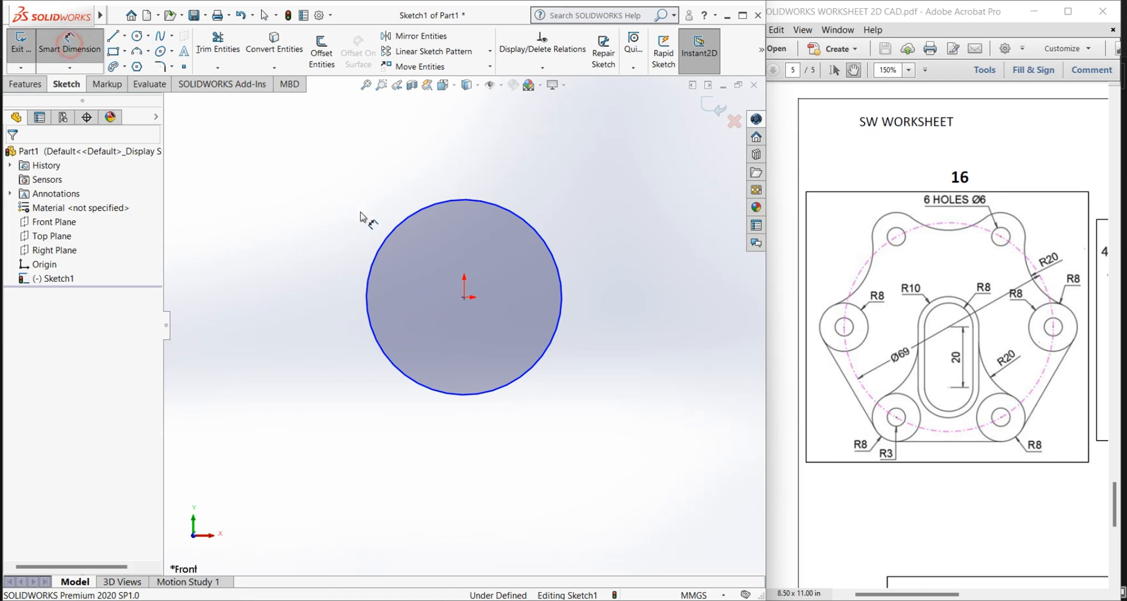
pyautogui.click(386, 242)
pyautogui.click(316, 217)
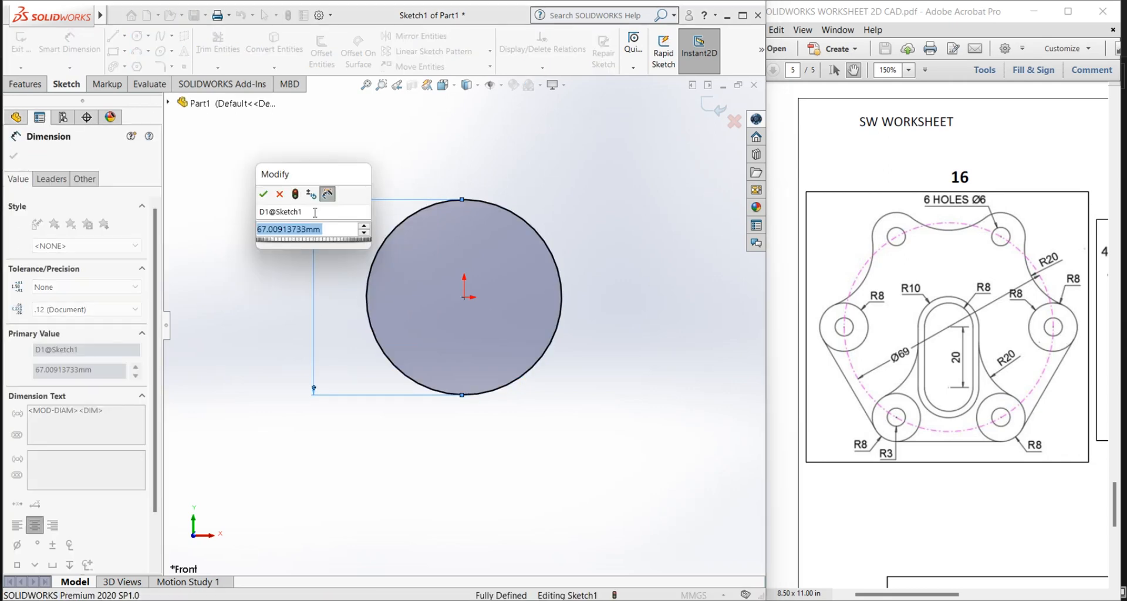
pyautogui.write('69')
pyautogui.press('Return')
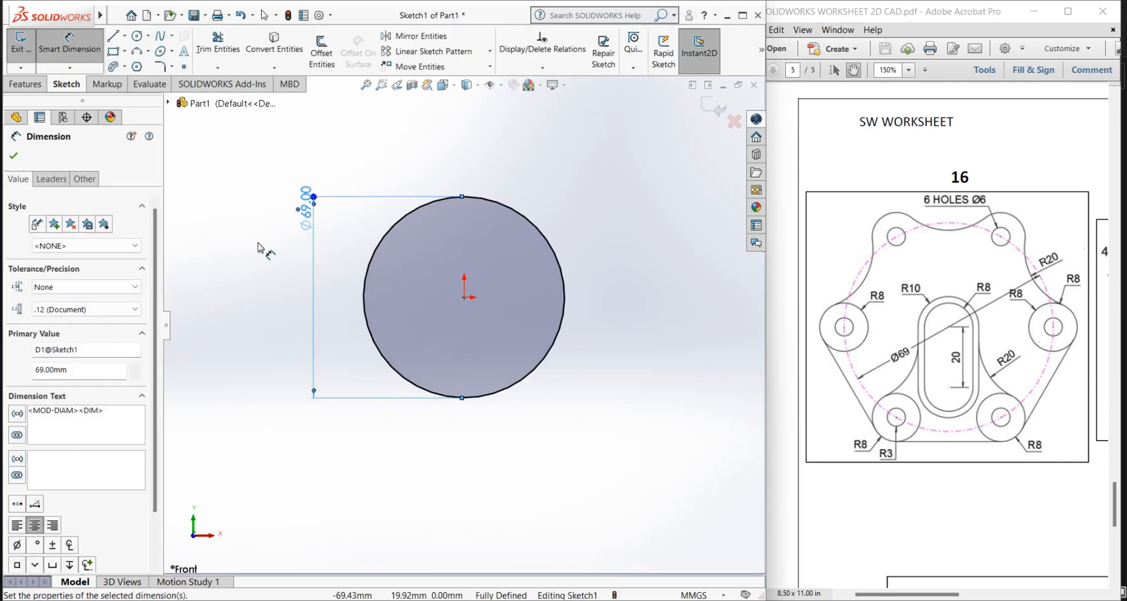
pyautogui.rightClick(256, 243)
pyautogui.click(290, 284)
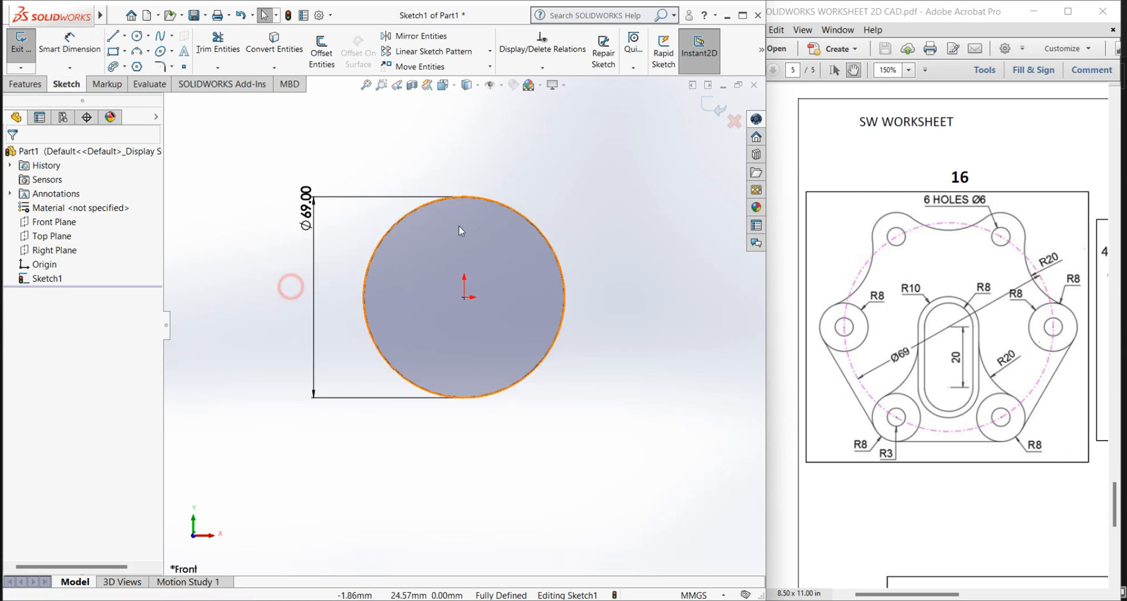
# Step: Convert the 69 mm circle to construction geometry
pyautogui.click(403, 220)
pyautogui.click(455, 185)
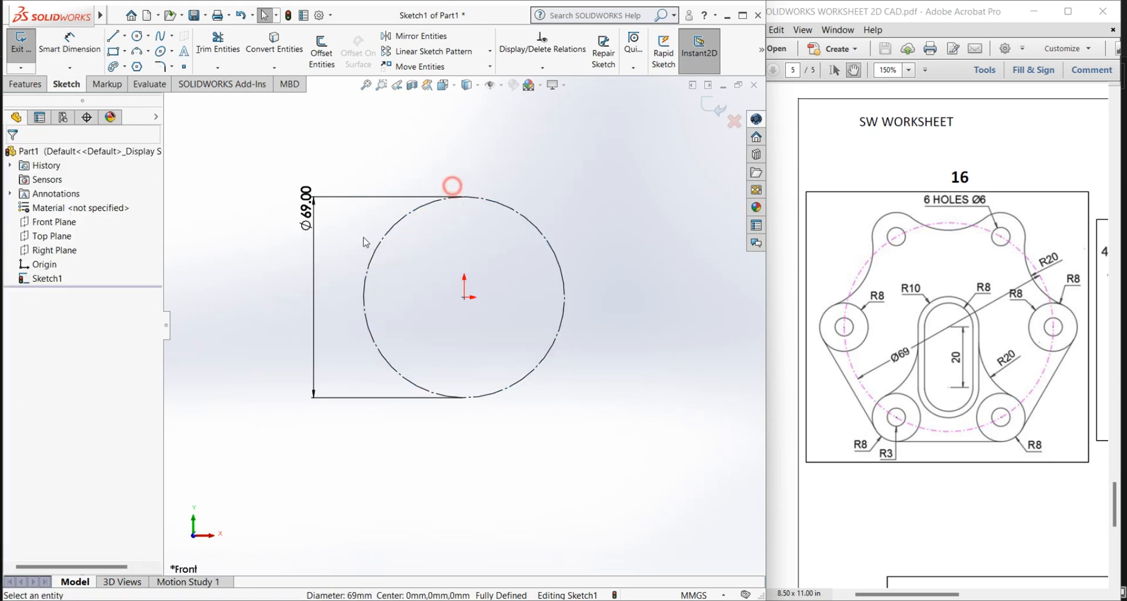
pyautogui.click(353, 241)
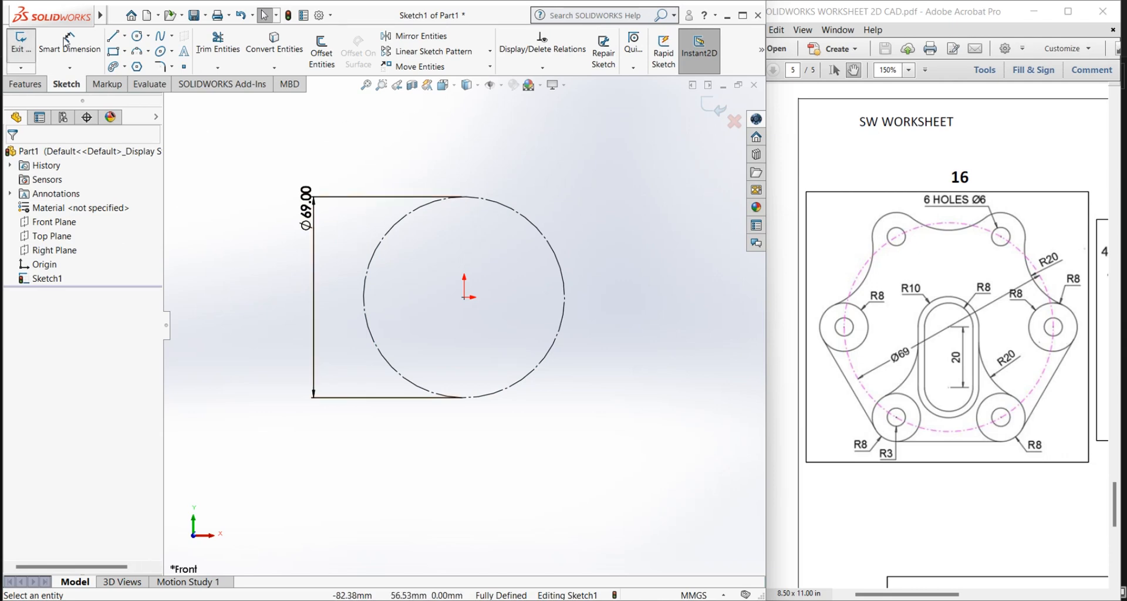
pyautogui.click(164, 15)
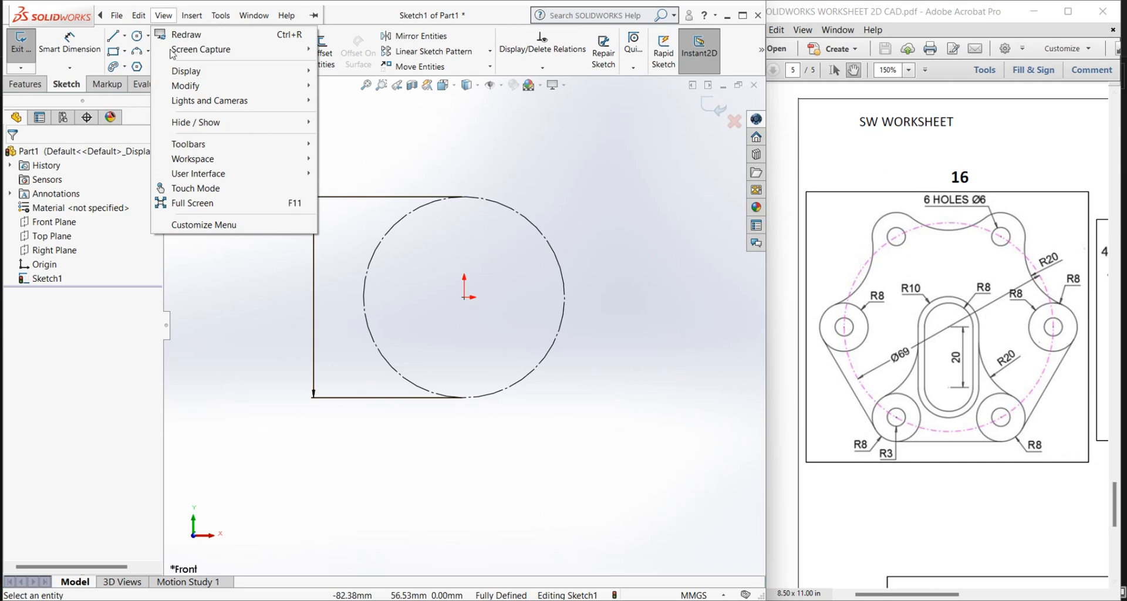
# Step: Sketch two concentric circles, about 21 mm and 6 mm in diameter, centred on the construction circle's right quadrant point
pyautogui.click(137, 36)
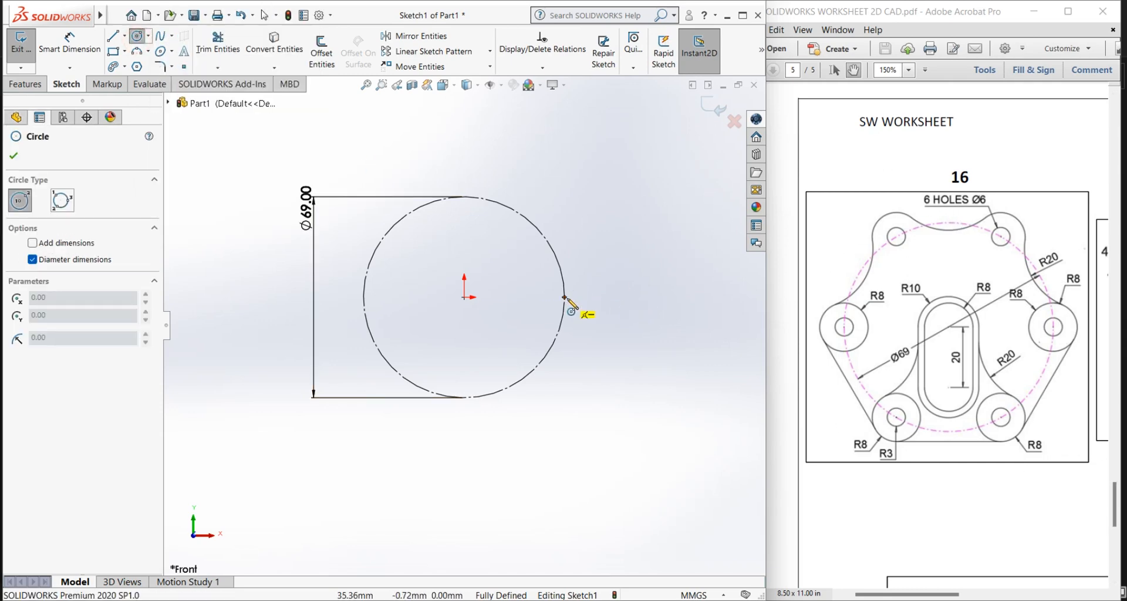
pyautogui.moveTo(564, 297); pyautogui.dragTo(580, 323)
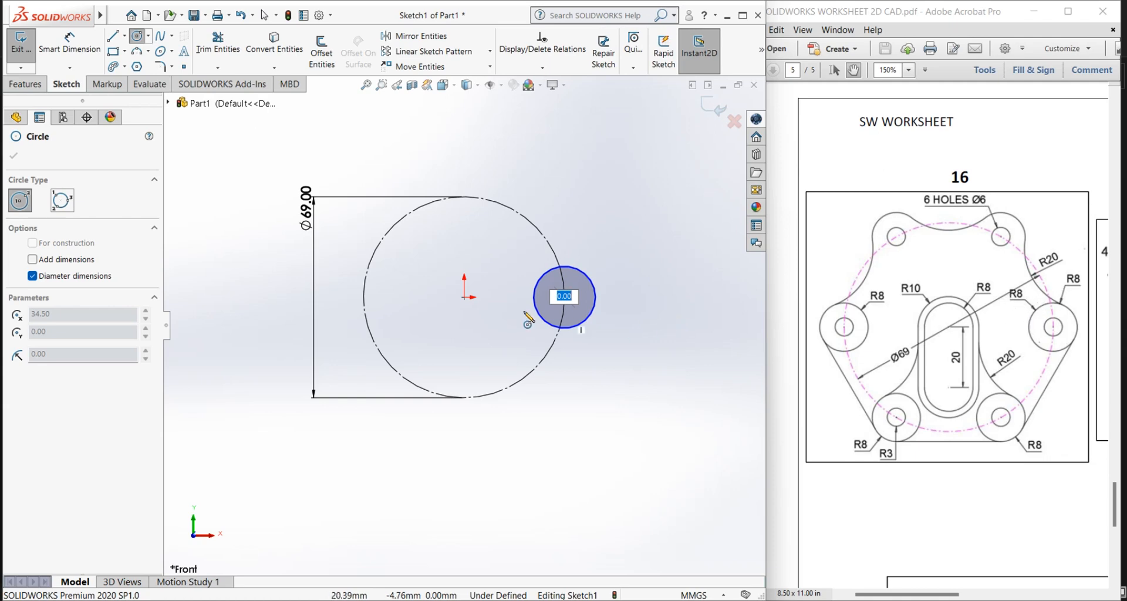
pyautogui.write('3')
pyautogui.press('Return')
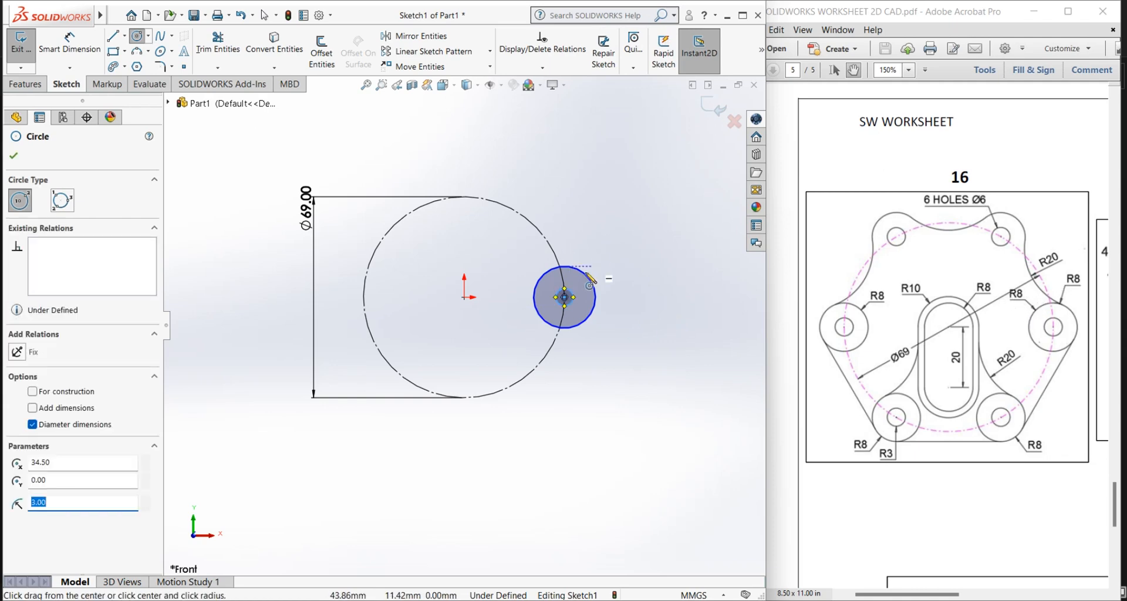
pyautogui.click(585, 274)
pyautogui.rightClick(616, 253)
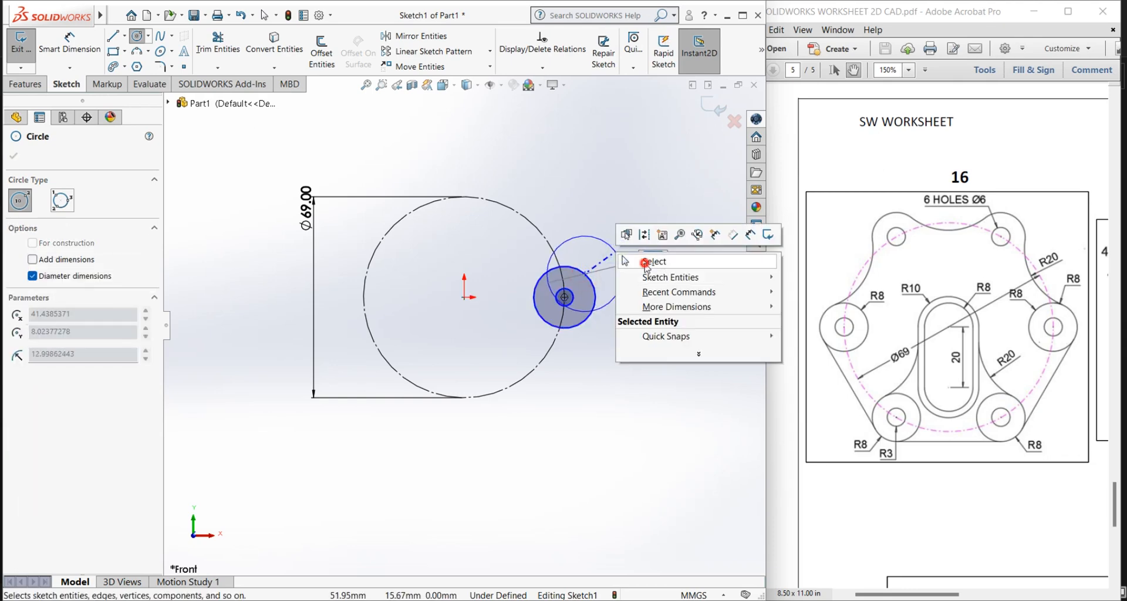
pyautogui.click(624, 260)
# Step: Dimension the outer concentric circle's diameter and set it to 16 mm
pyautogui.press('d')
pyautogui.click(599, 296)
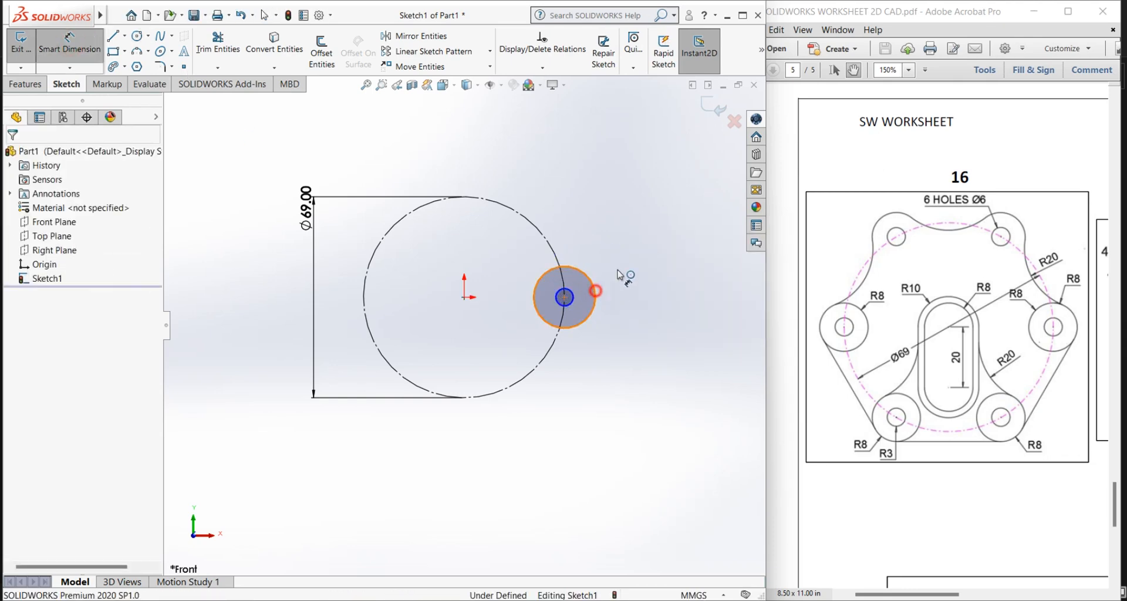
pyautogui.click(634, 254)
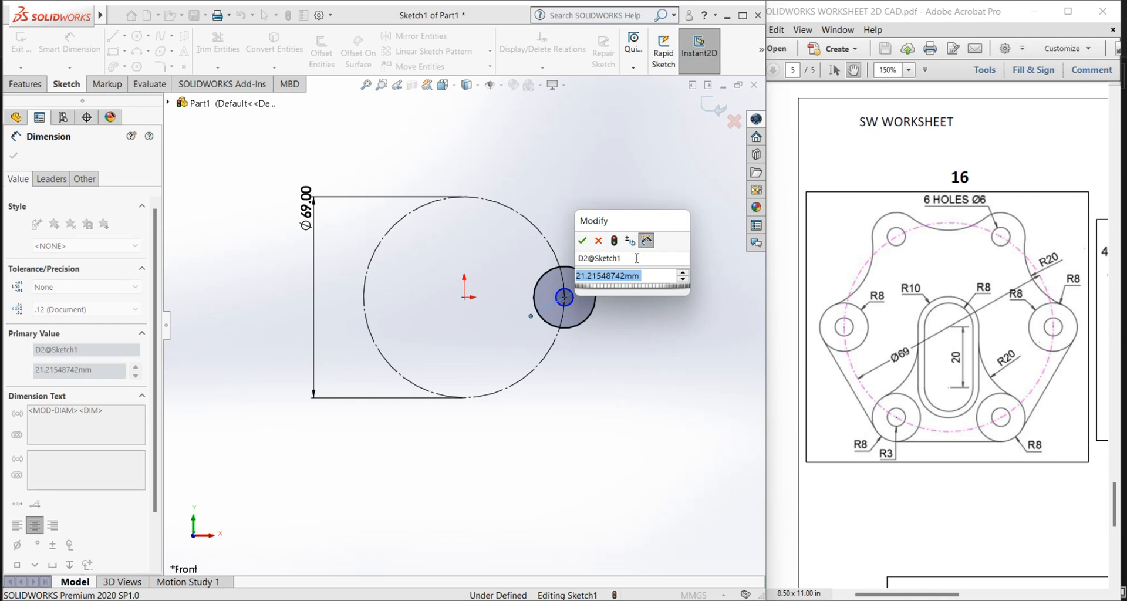
pyautogui.write('16')
pyautogui.press('Return')
pyautogui.scroll(-2, 631, 320)
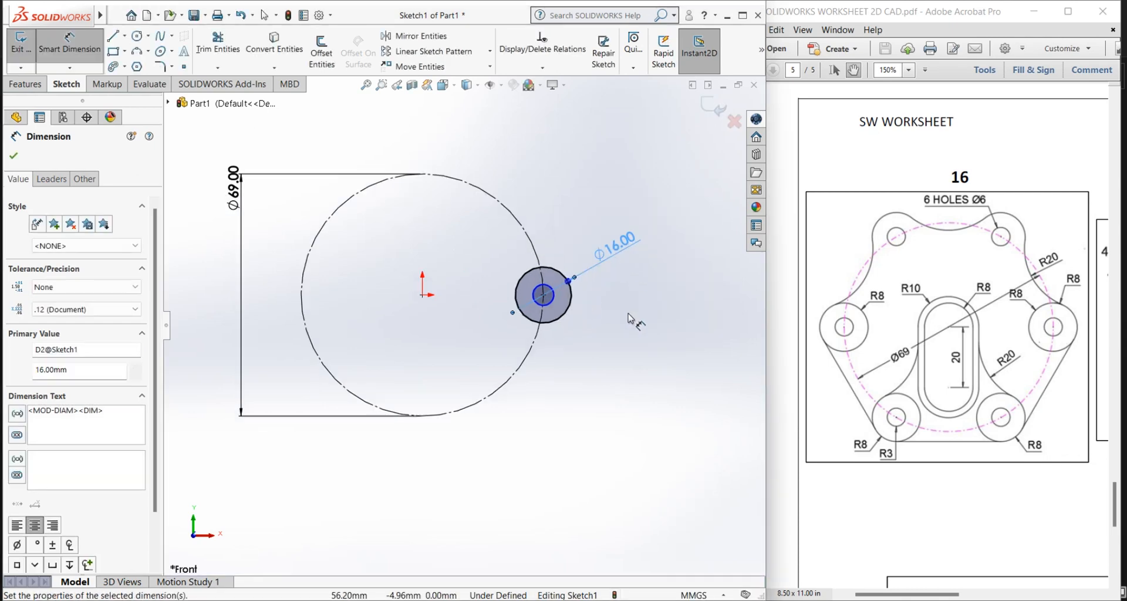
# Step: Dimension the inner concentric circle's diameter at 6 mm
pyautogui.scroll(-1, 629, 314)
pyautogui.click(521, 302)
pyautogui.click(593, 344)
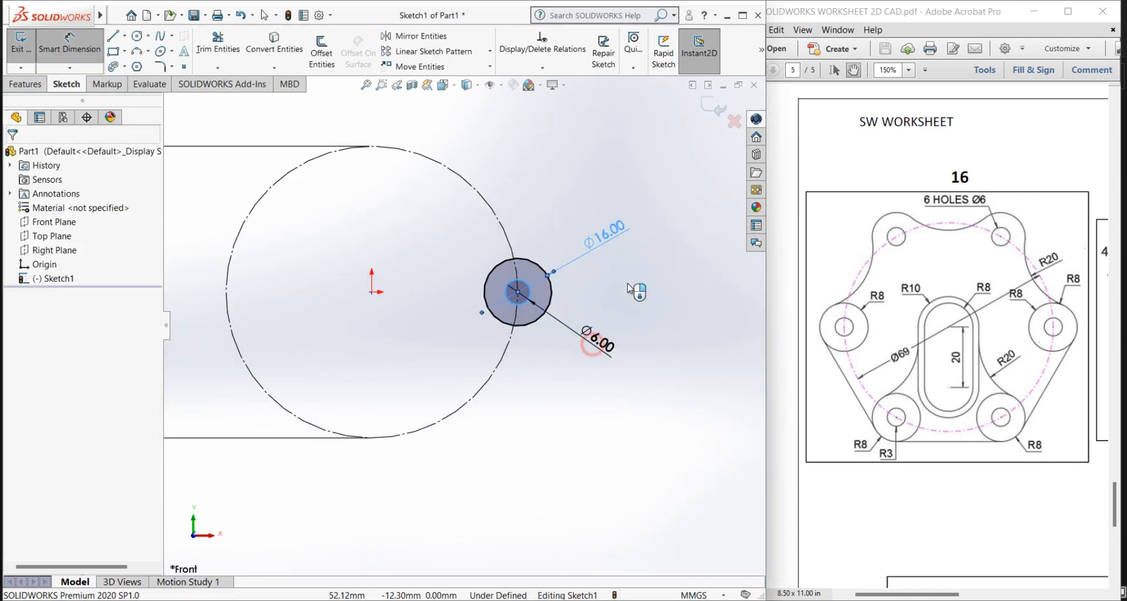
pyautogui.press('Return')
pyautogui.click(734, 315)
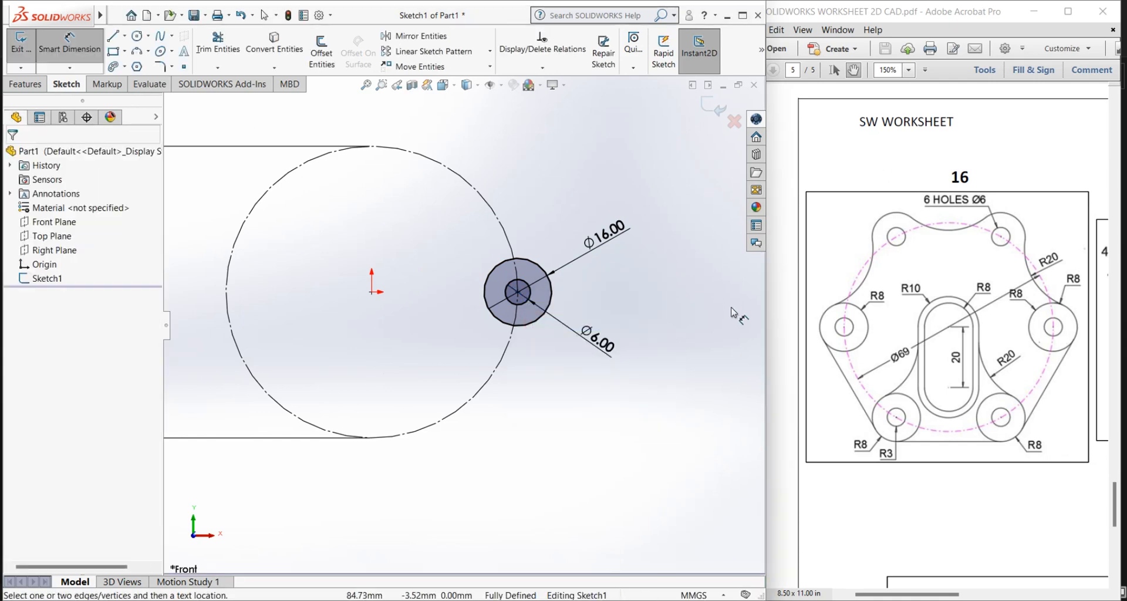
pyautogui.scroll(2, 728, 315)
pyautogui.scroll(-1, 652, 328)
pyautogui.scroll(-1, 397, 254)
pyautogui.rightClick(415, 254)
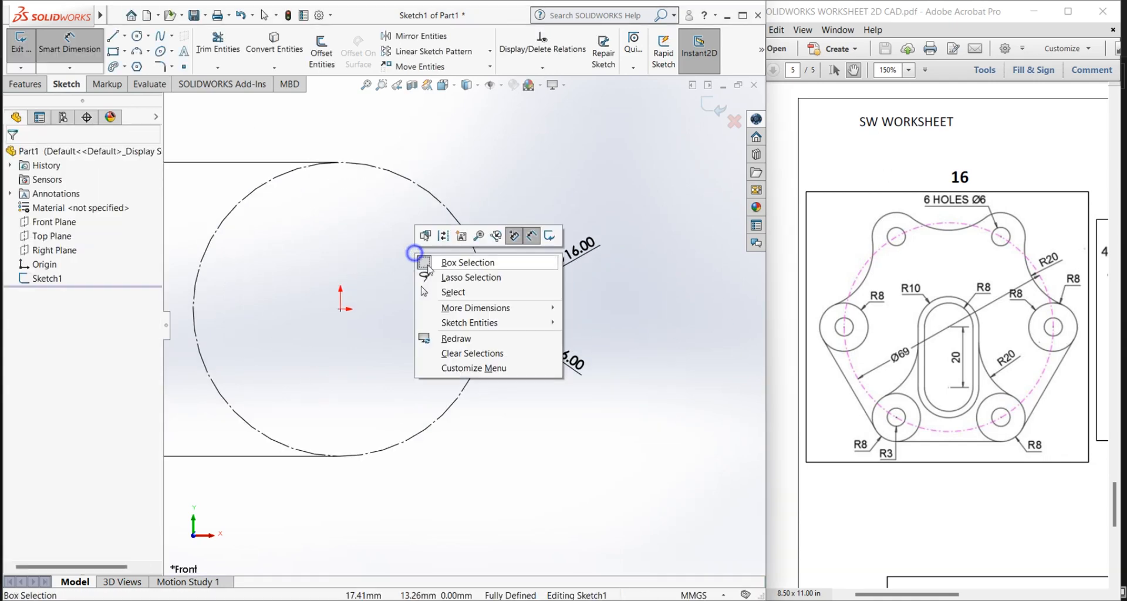
pyautogui.click(452, 292)
# Step: Create a circular sketch pattern of both concentric circles about the origin with 6 equally spaced instances over 360 degrees
pyautogui.scroll(3, 352, 305)
pyautogui.scroll(-1, 399, 279)
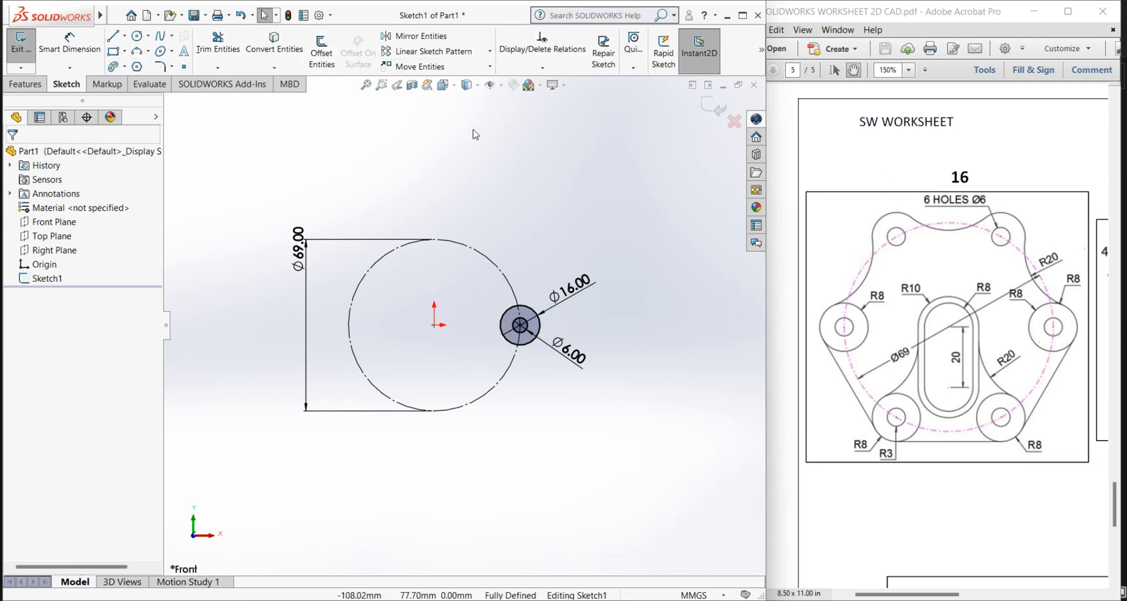
pyautogui.scroll(-3, 461, 375)
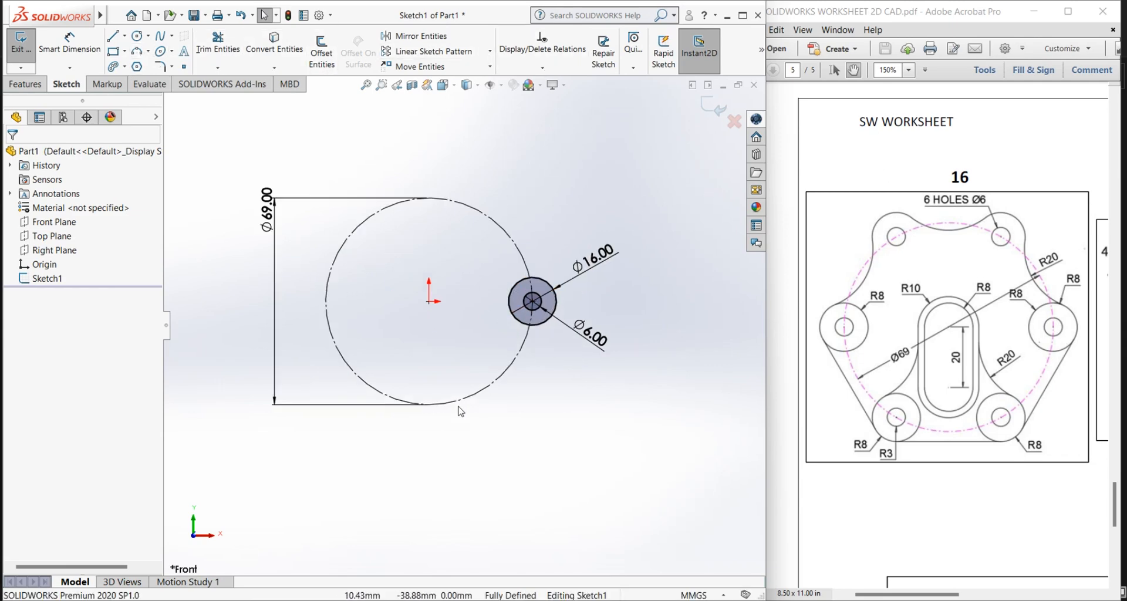
pyautogui.click(490, 51)
pyautogui.click(435, 83)
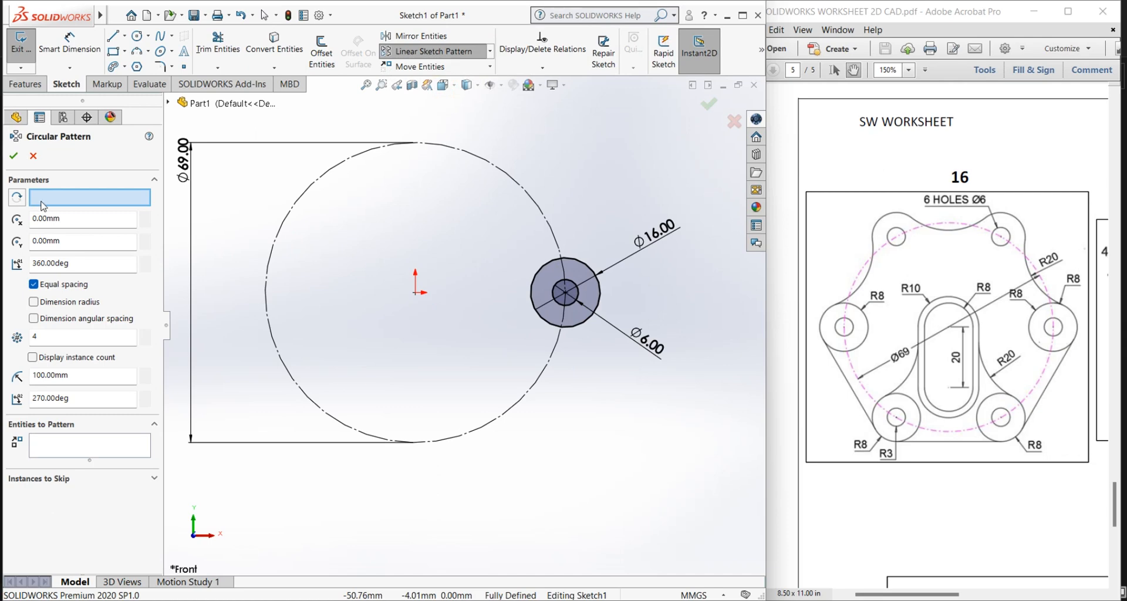
pyautogui.click(415, 291)
pyautogui.click(49, 449)
pyautogui.click(580, 268)
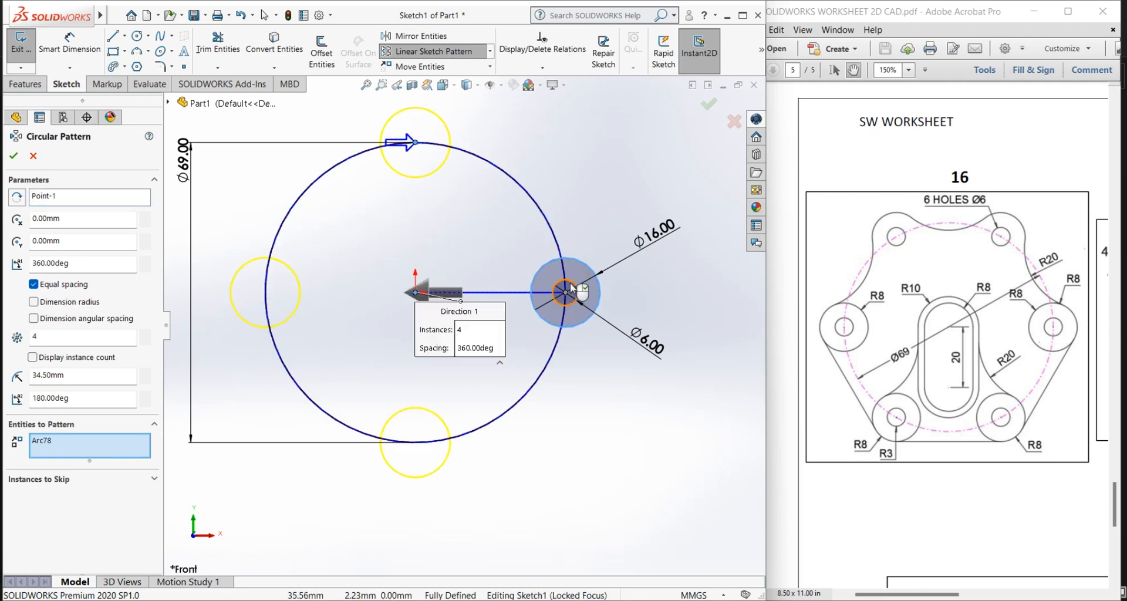
pyautogui.click(570, 285)
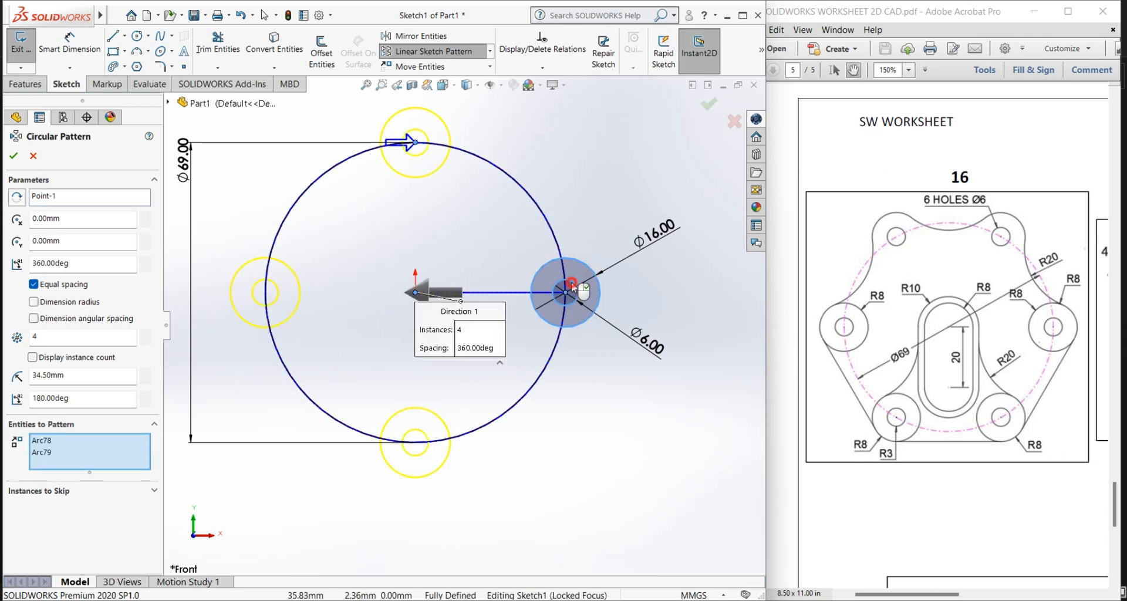
pyautogui.doubleClick(32, 339)
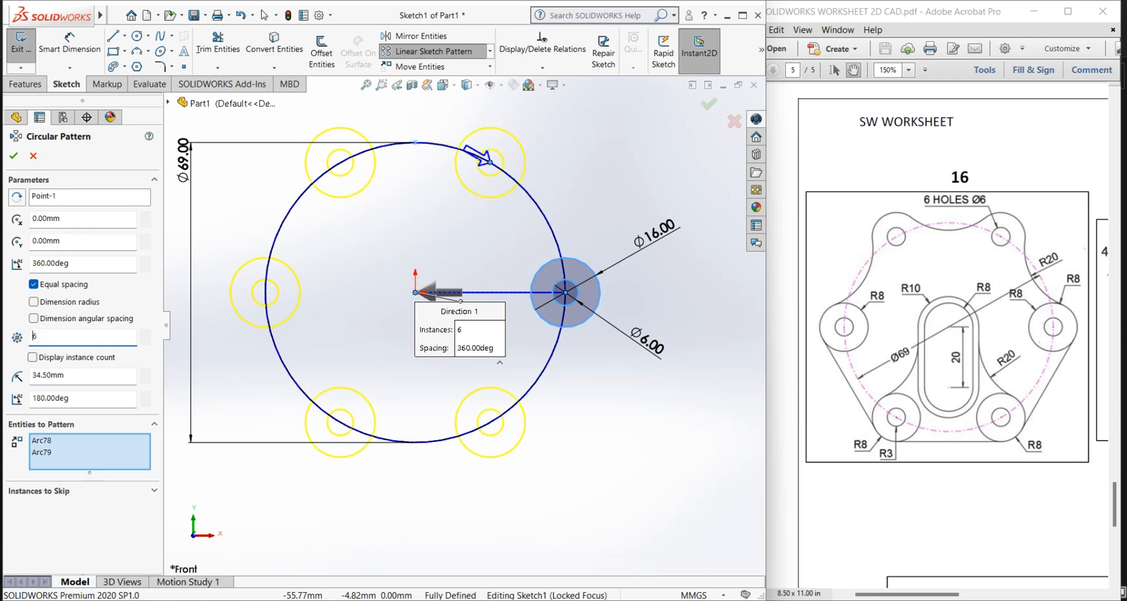
pyautogui.click(13, 156)
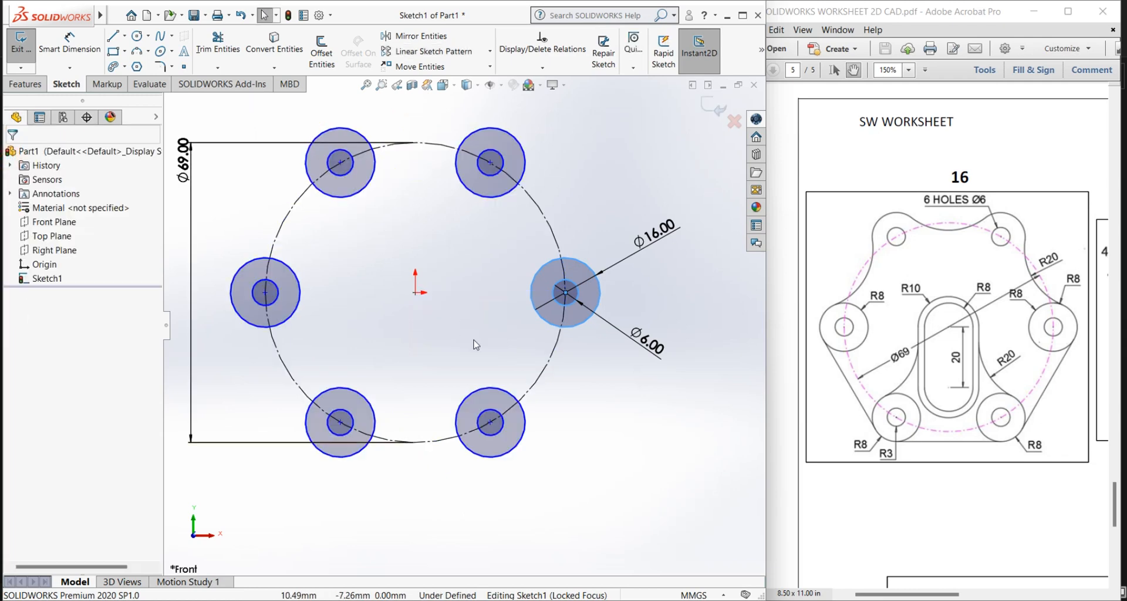
# Step: Move the 69 mm diameter dimension farther out to the left, with its text near the middle of the dimension line
pyautogui.scroll(-3, 411, 264)
pyautogui.scroll(2, 405, 242)
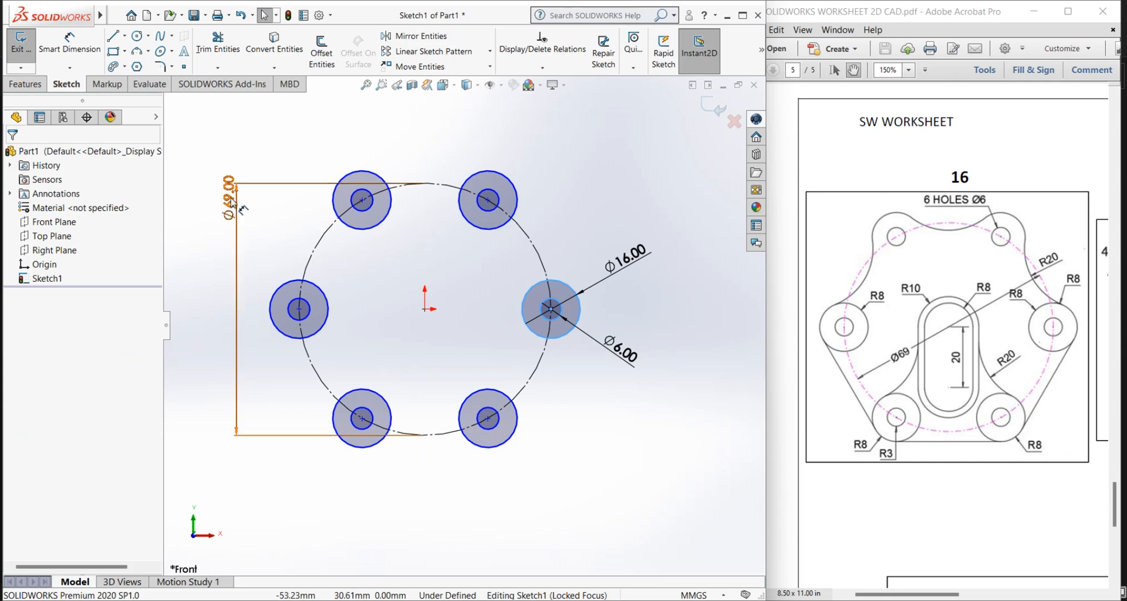
pyautogui.moveTo(229, 199); pyautogui.dragTo(201, 347)
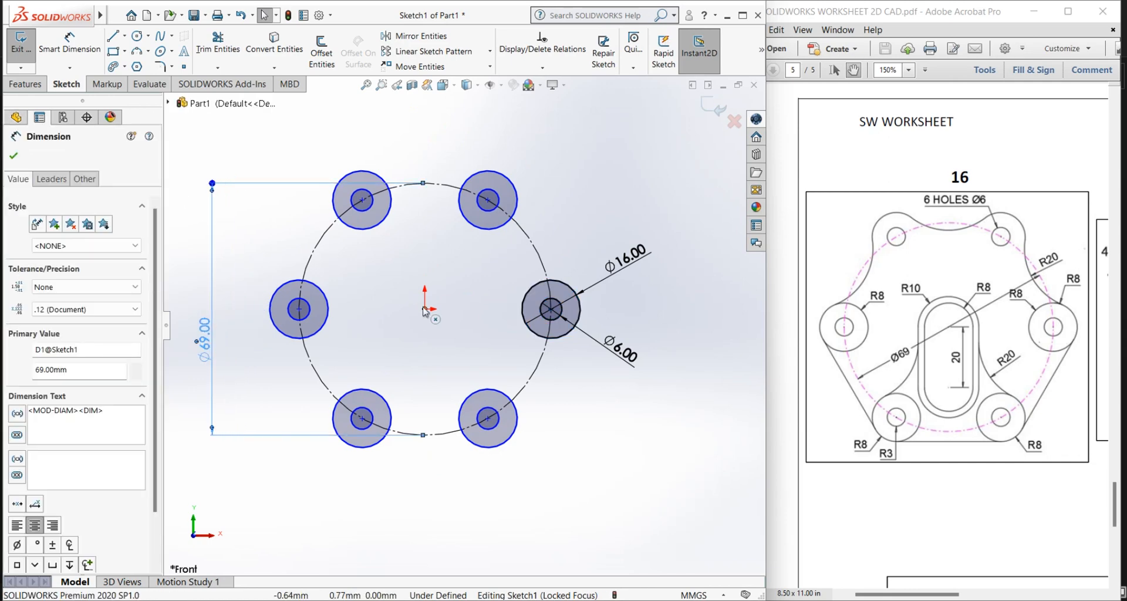
pyautogui.click(366, 287)
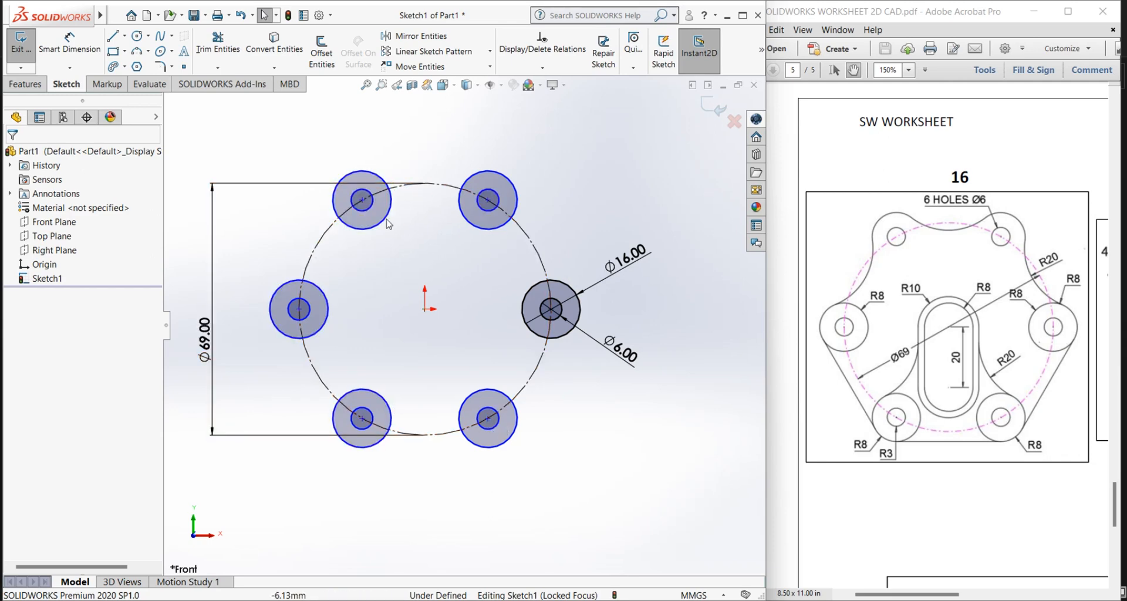
# Step: Add a Fix relation to the centre point of the upper-right patterned circles
pyautogui.click(489, 200)
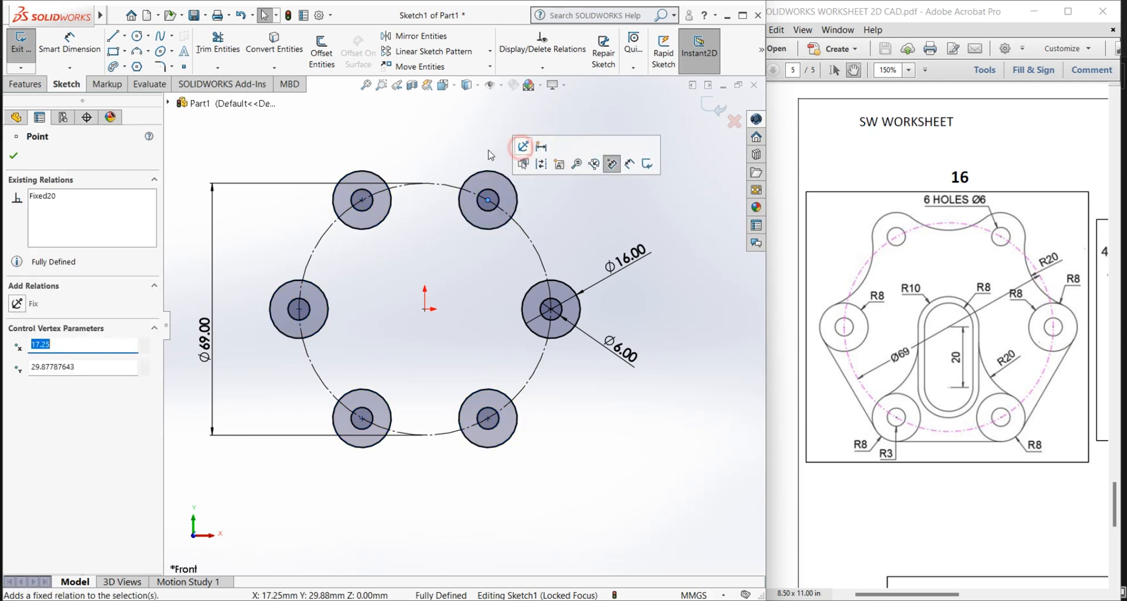
pyautogui.click(410, 143)
pyautogui.rightClick(411, 143)
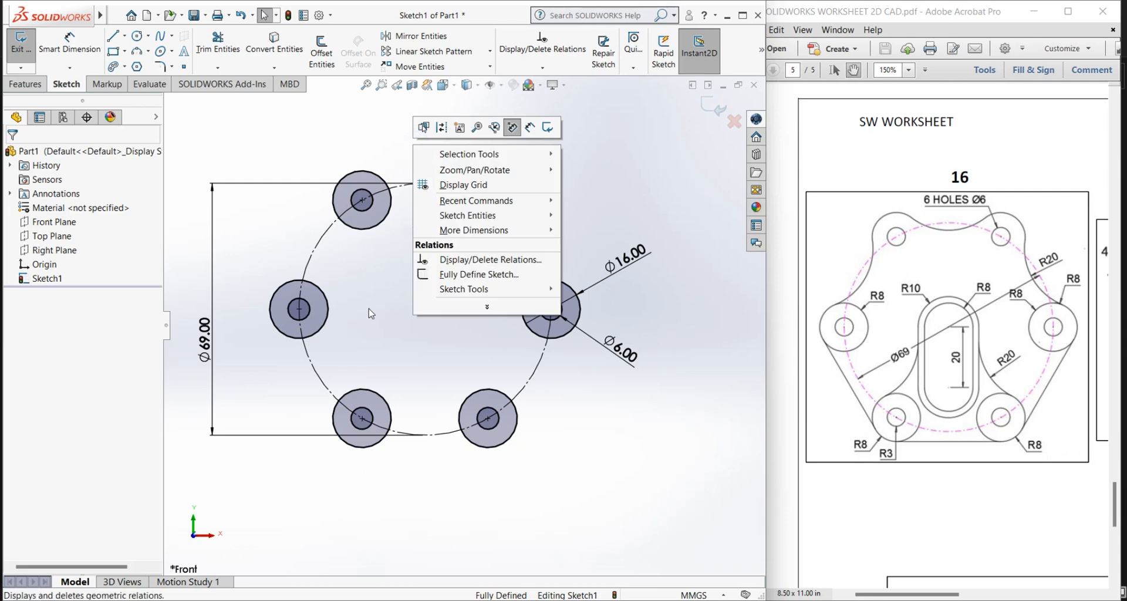
pyautogui.click(370, 314)
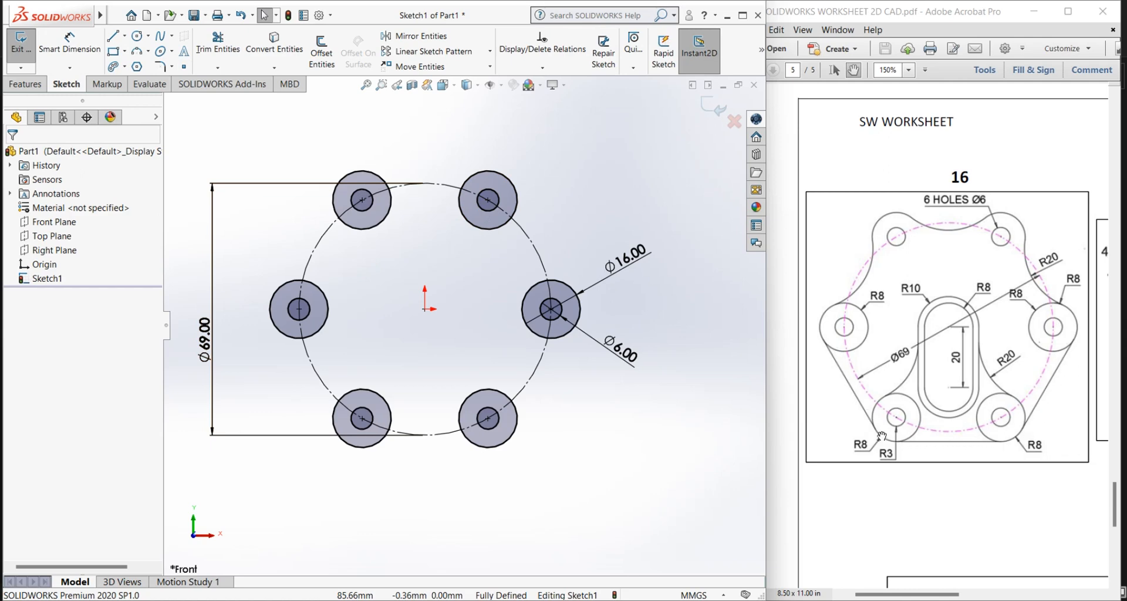
# Step: Sketch a horizontal line about 34.5 mm long joining the lowest points of the two lower outer circles
pyautogui.click(112, 36)
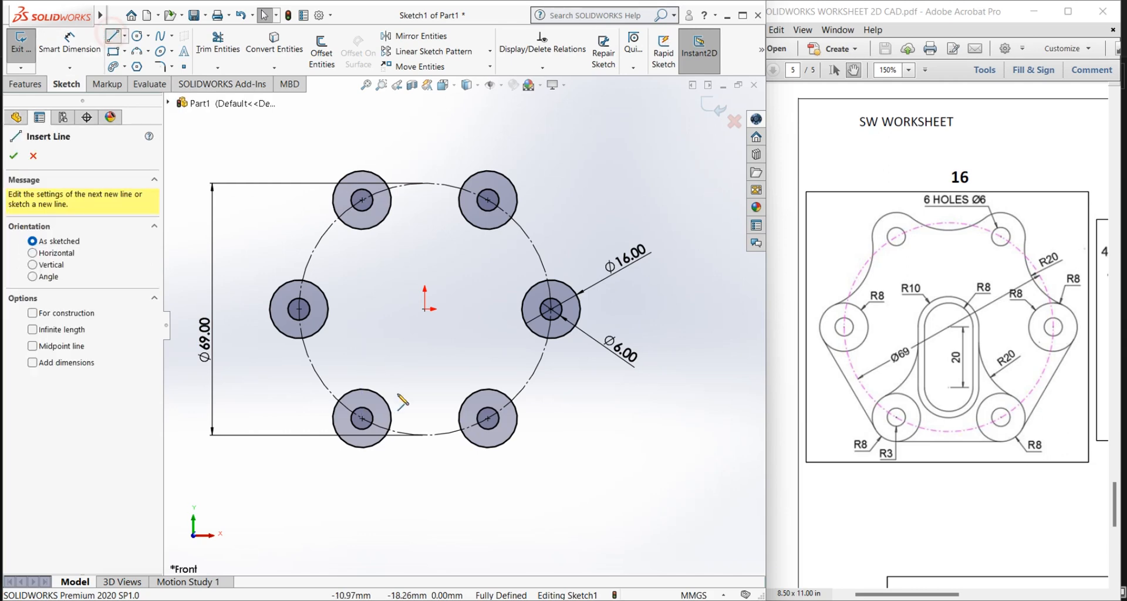
pyautogui.scroll(-1, 399, 423)
pyautogui.scroll(-1, 387, 434)
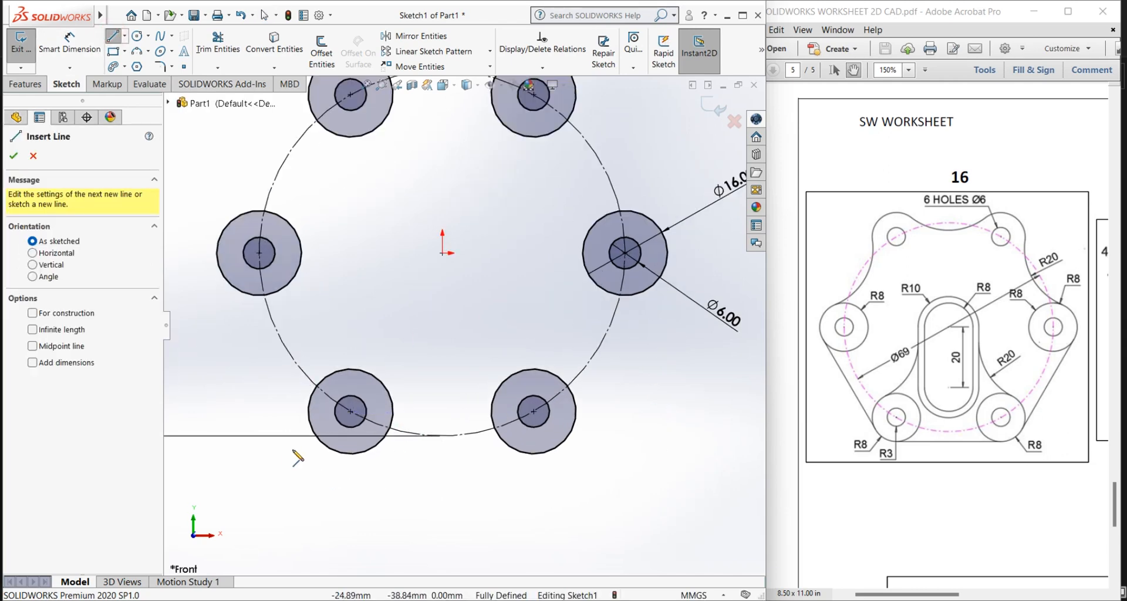
pyautogui.click(351, 454)
pyautogui.click(534, 454)
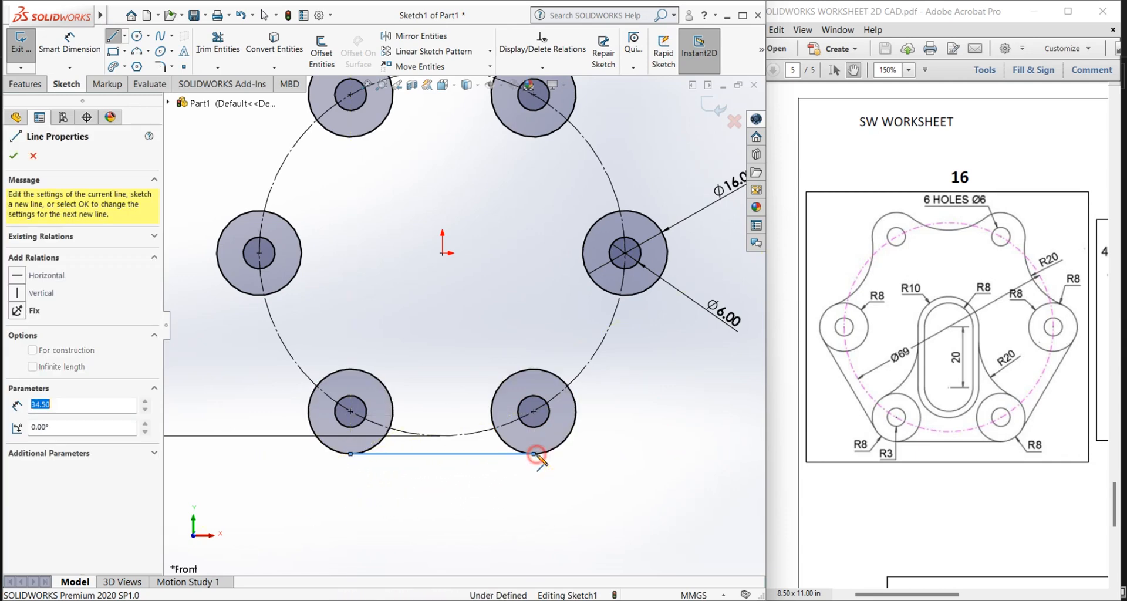
pyautogui.rightClick(536, 455)
pyautogui.click(574, 464)
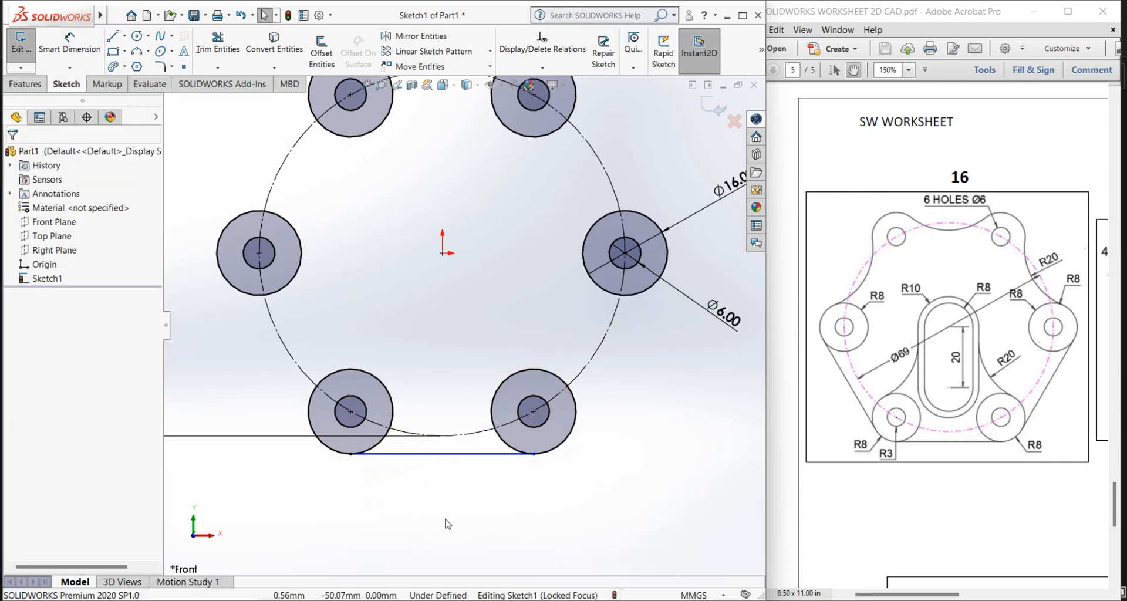
# Step: Delete the horizontal line beneath the two lower circles
pyautogui.click(466, 454)
pyautogui.rightClick(466, 455)
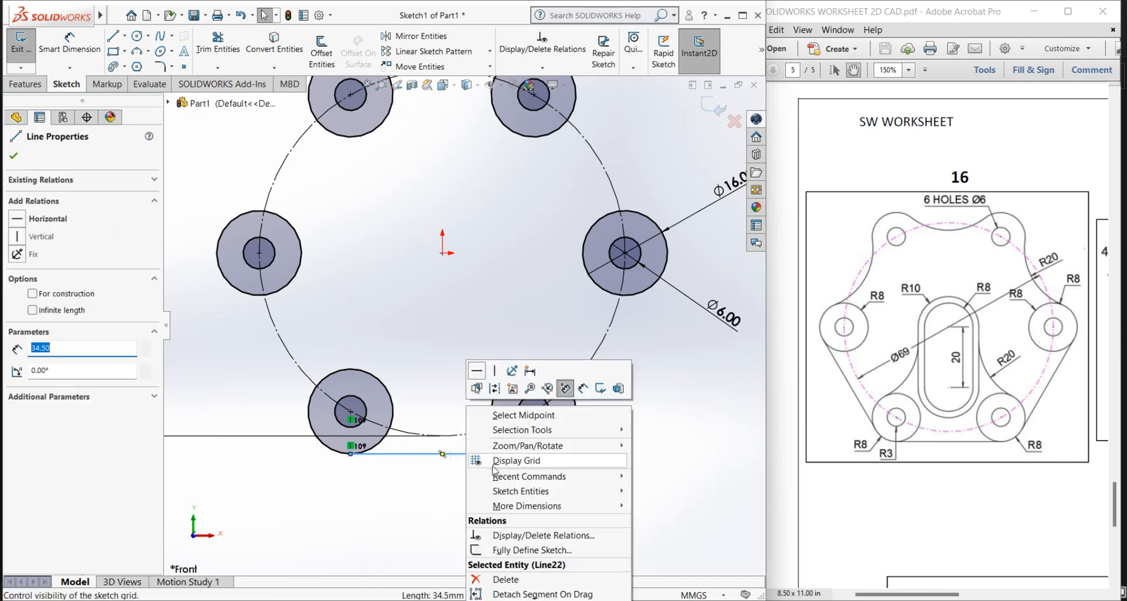
pyautogui.click(504, 580)
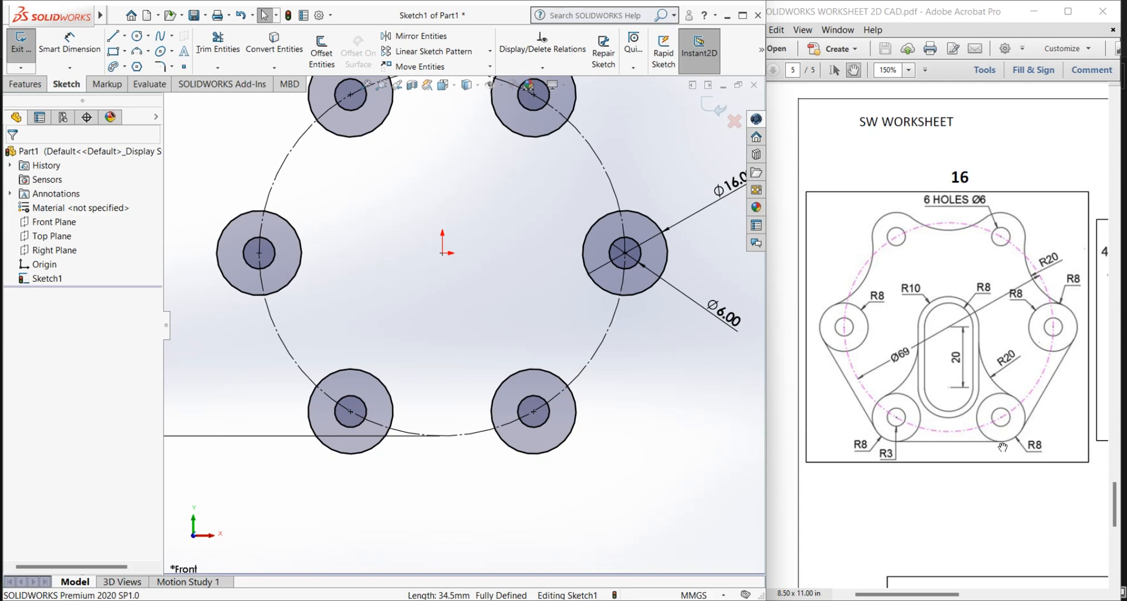
# Step: Redraw the horizontal line, about 34.5 mm long, joining the lowest points of the two lower outer circles
pyautogui.click(112, 35)
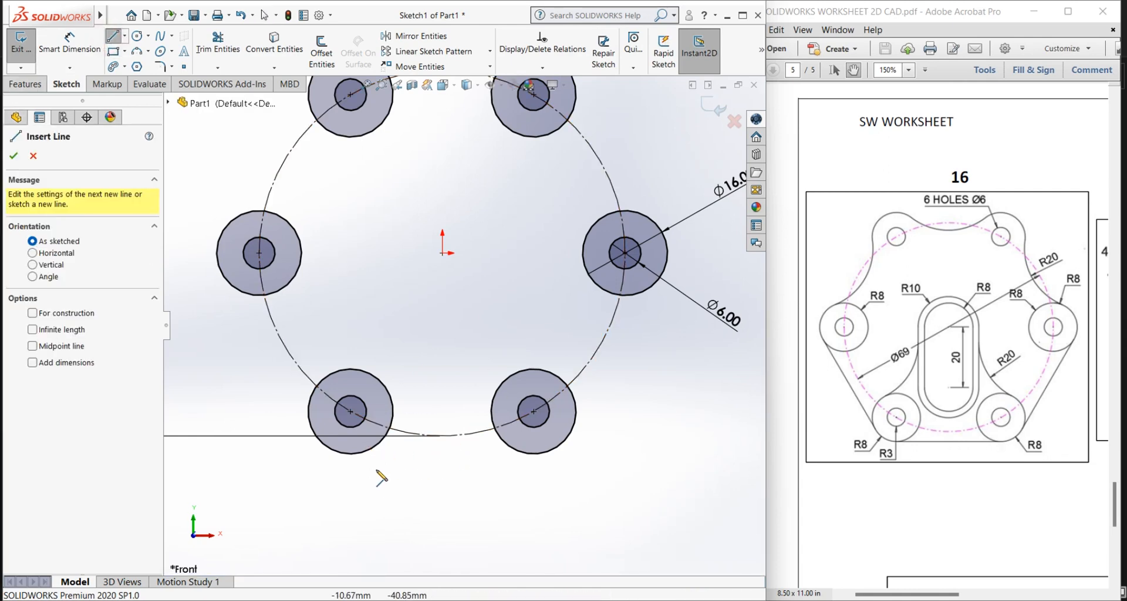
pyautogui.click(352, 454)
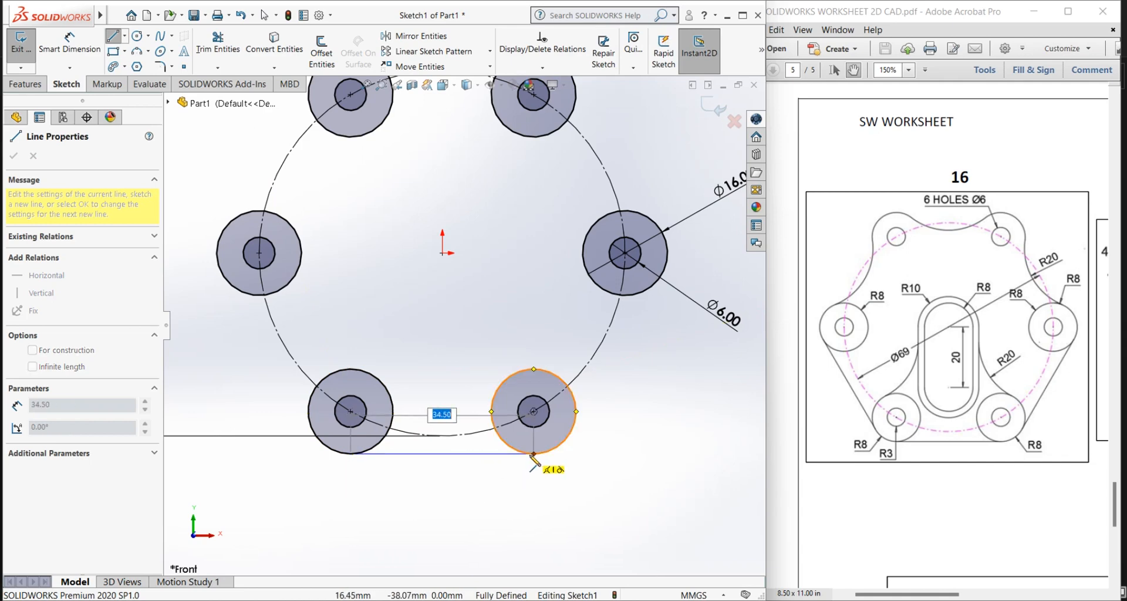
pyautogui.click(533, 454)
pyautogui.rightClick(525, 457)
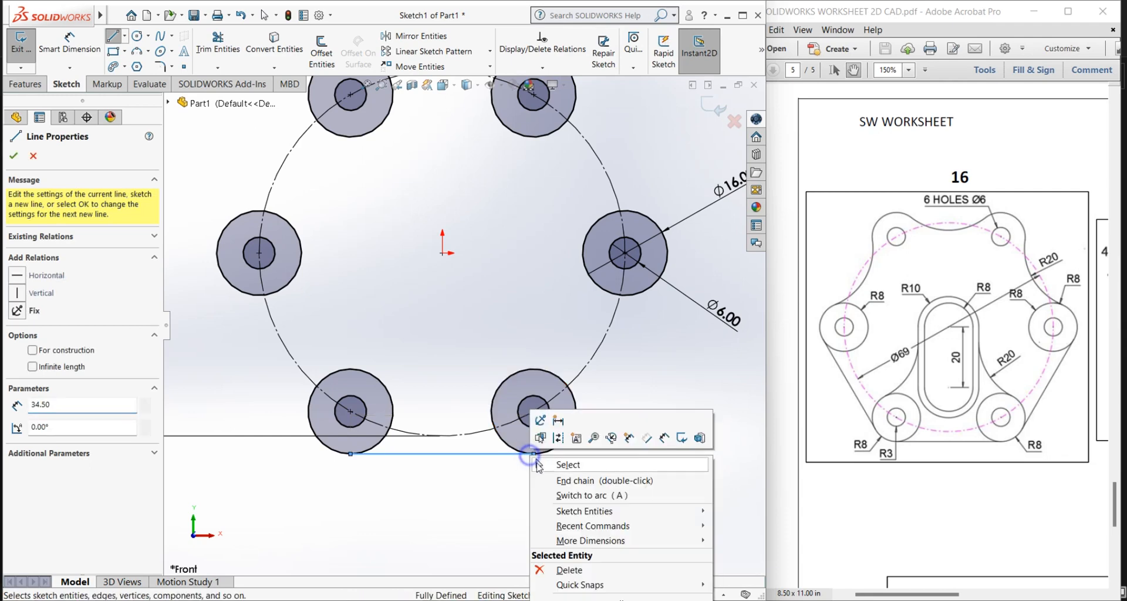
pyautogui.click(543, 461)
# Step: Replace the construction circle's vertical diameter dimension with a diagonal 69 mm diameter dimension, its text outside the circle at the lower left
pyautogui.scroll(2, 534, 491)
pyautogui.scroll(2, 497, 466)
pyautogui.scroll(-2, 416, 312)
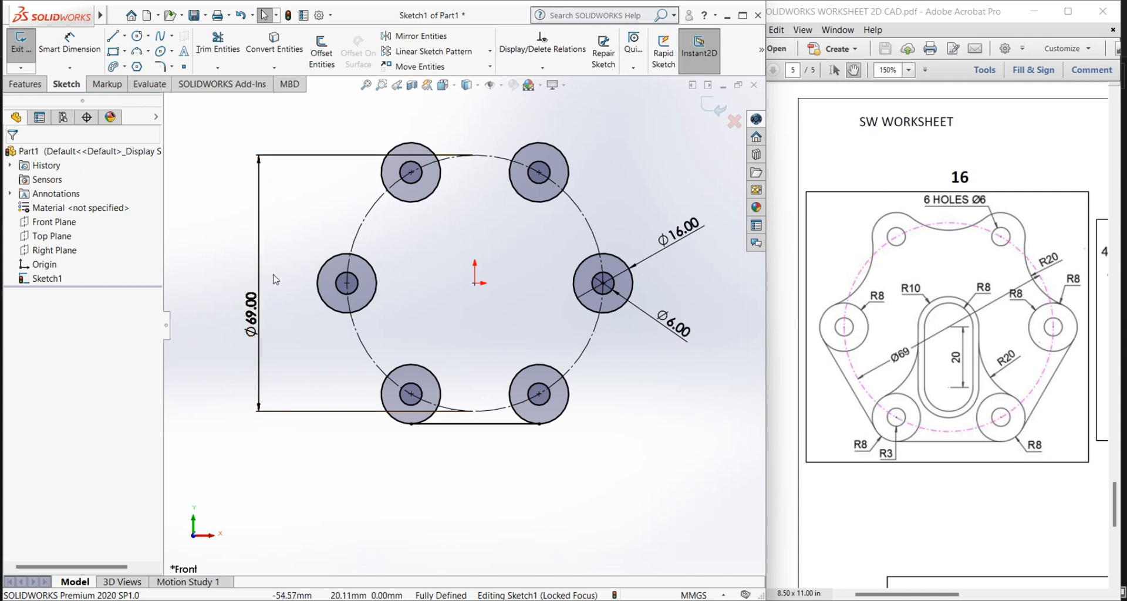
pyautogui.click(258, 191)
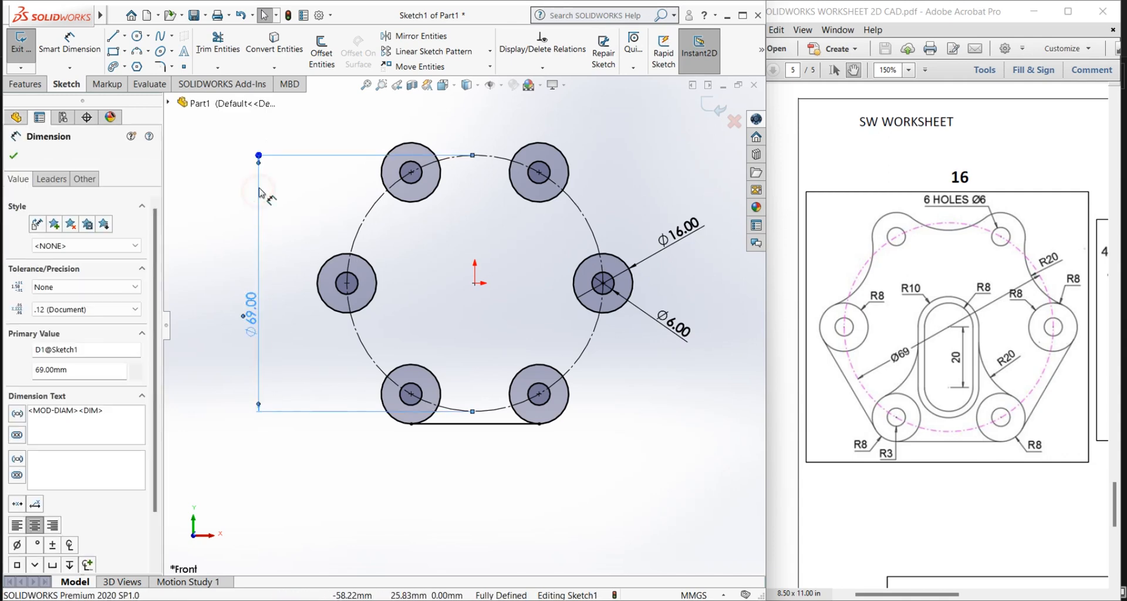
pyautogui.press('Delete')
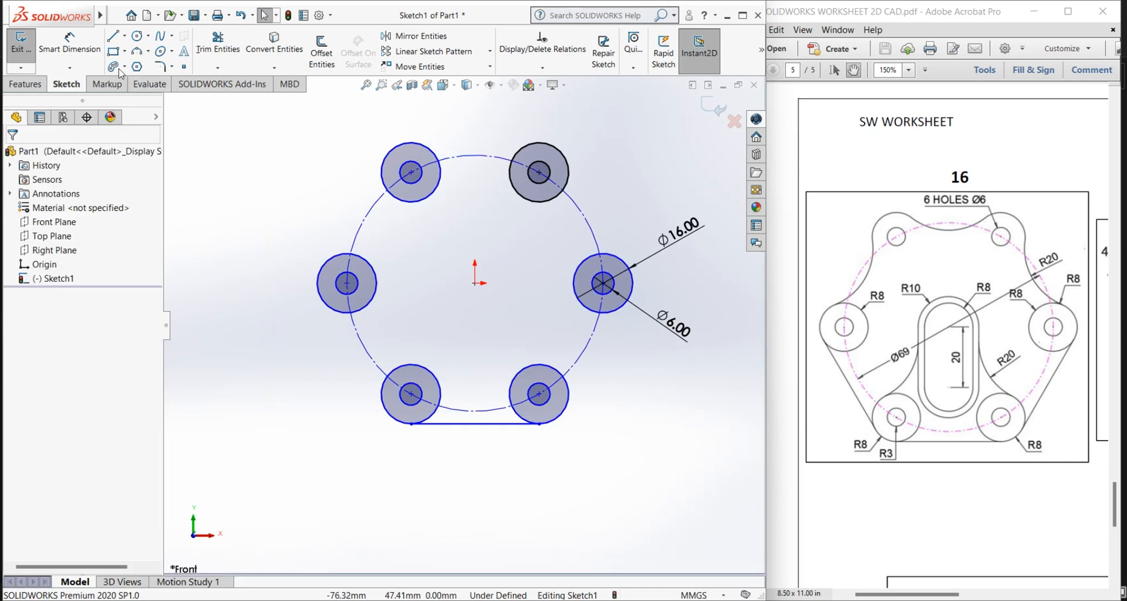
pyautogui.click(66, 44)
pyautogui.click(362, 218)
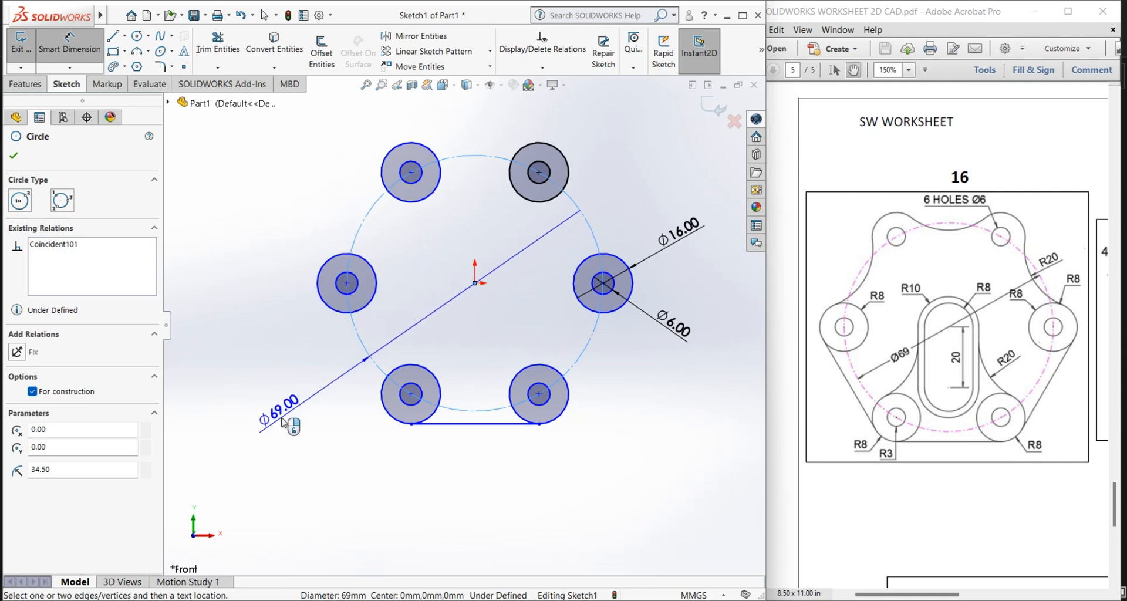
pyautogui.click(315, 403)
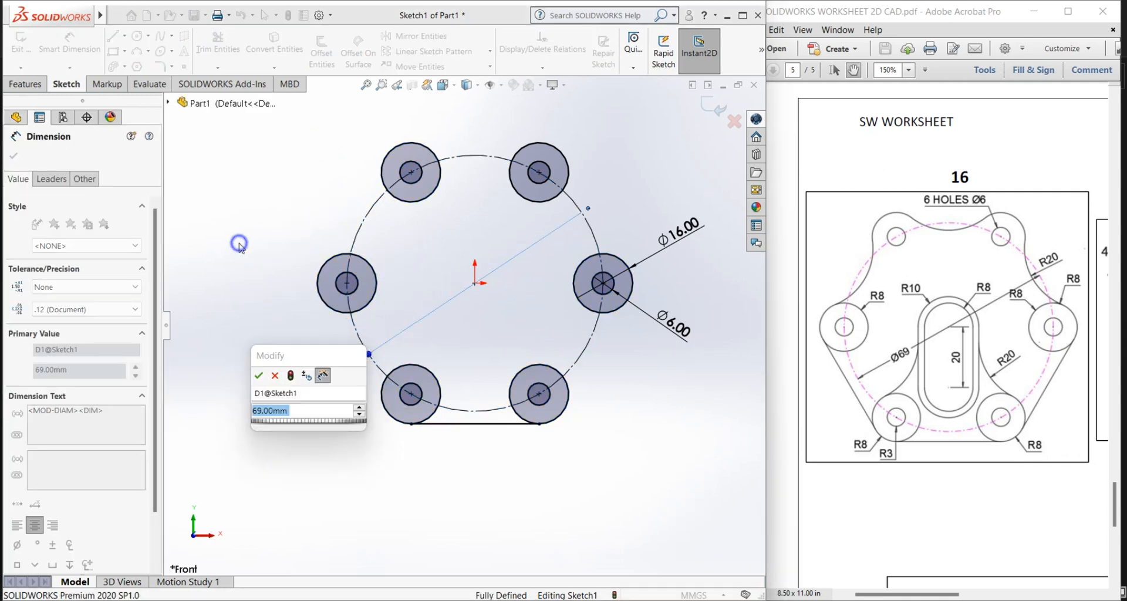
pyautogui.rightClick(239, 245)
pyautogui.click(217, 305)
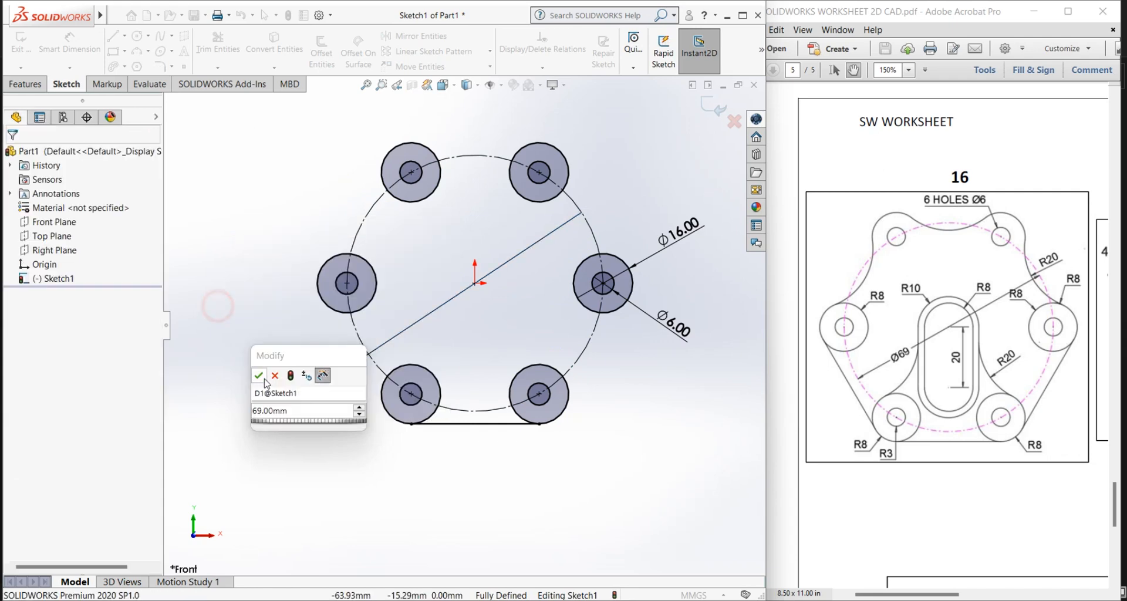
pyautogui.click(259, 376)
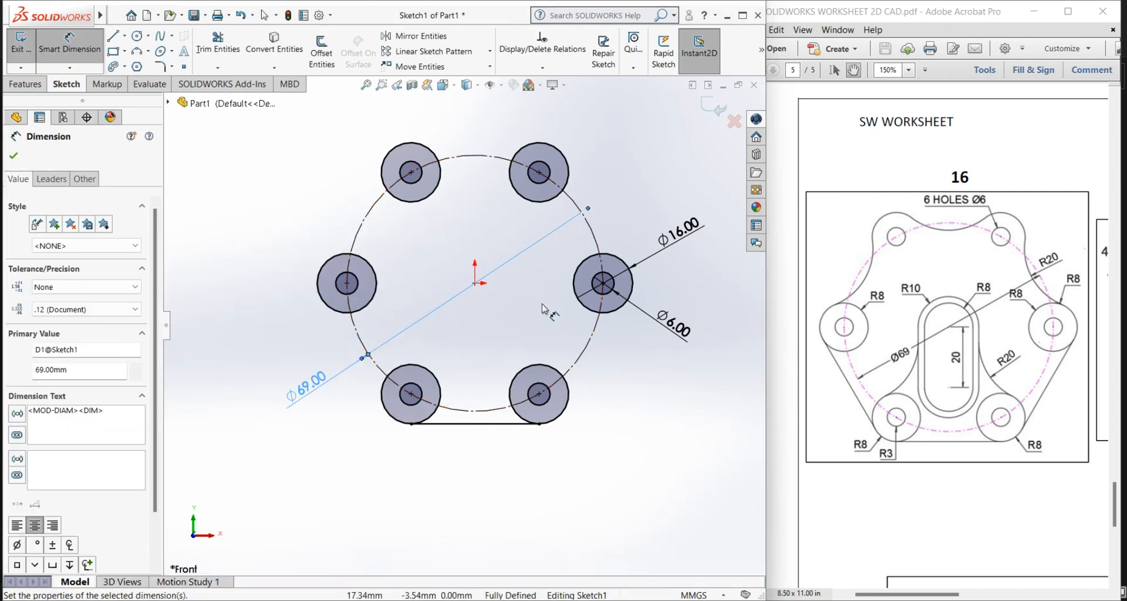
# Step: Sketch a line about 34.5 mm long at 60° joining the outer sides of the lower-right and middle-right outer circles
pyautogui.scroll(2, 495, 354)
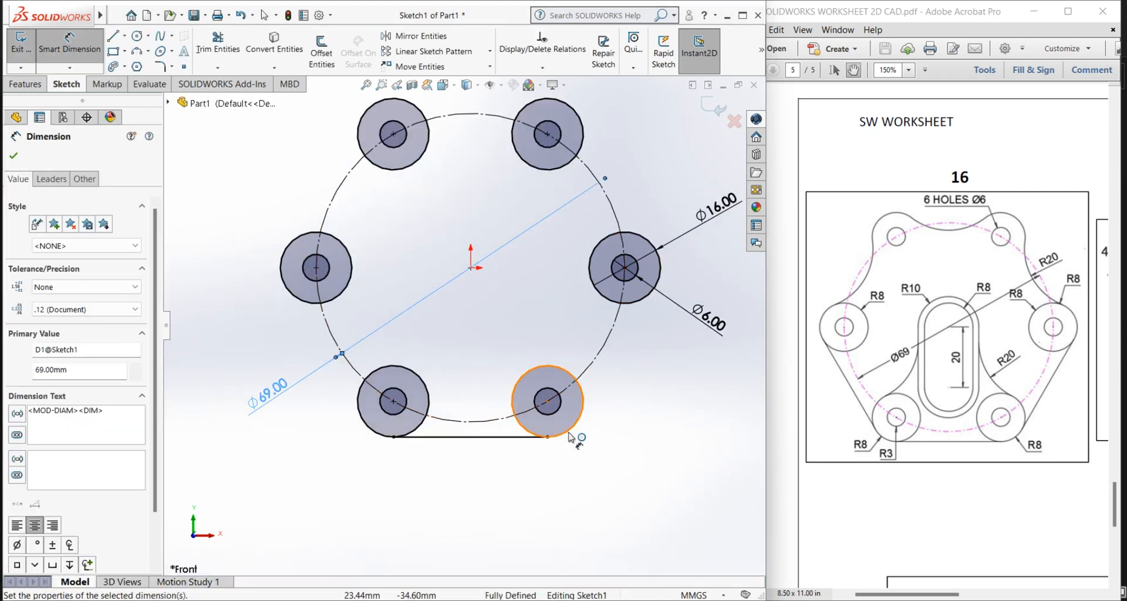
pyautogui.click(112, 36)
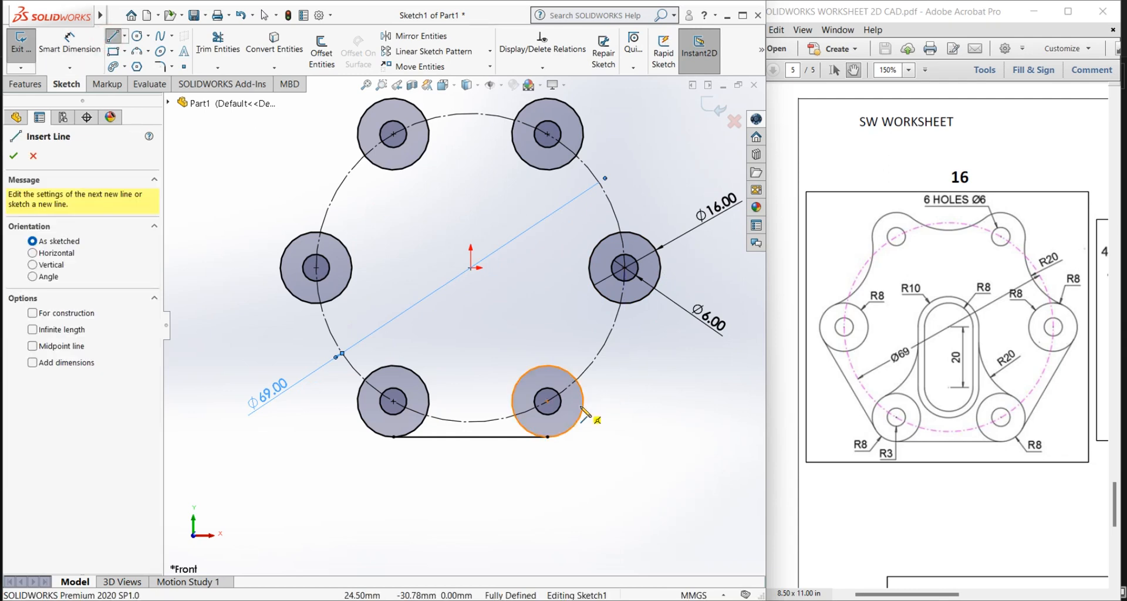
pyautogui.click(583, 427)
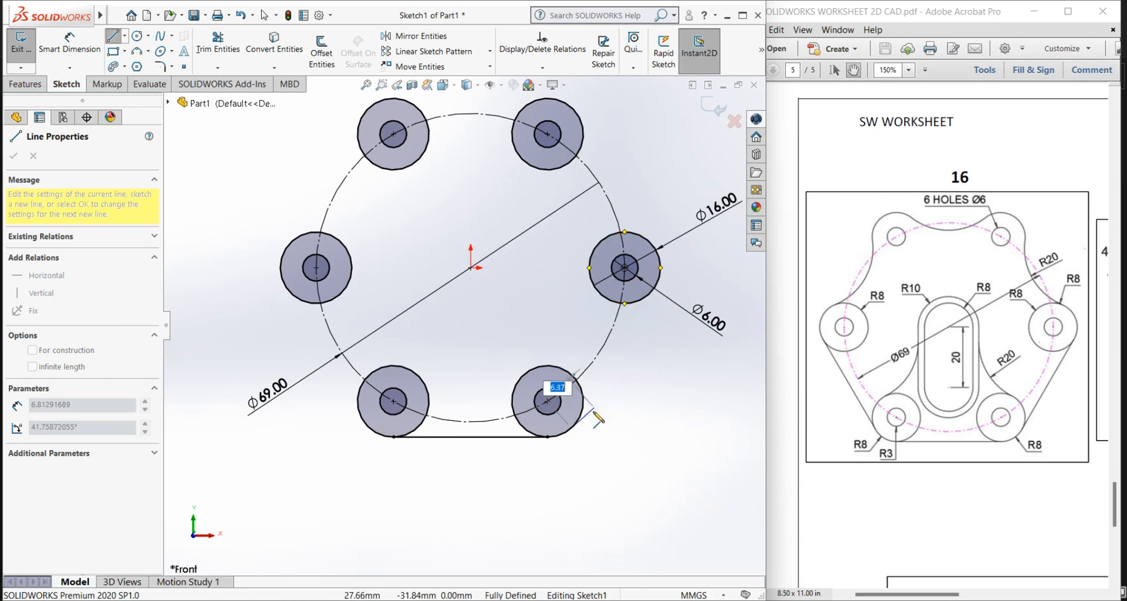
pyautogui.click(656, 288)
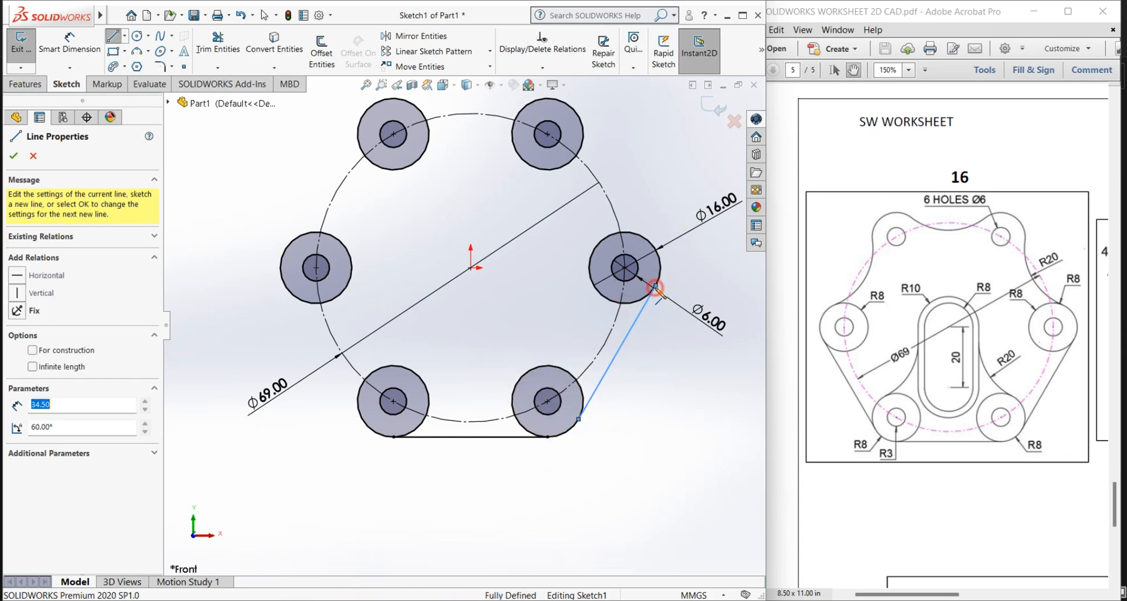
pyautogui.rightClick(656, 288)
pyautogui.click(672, 299)
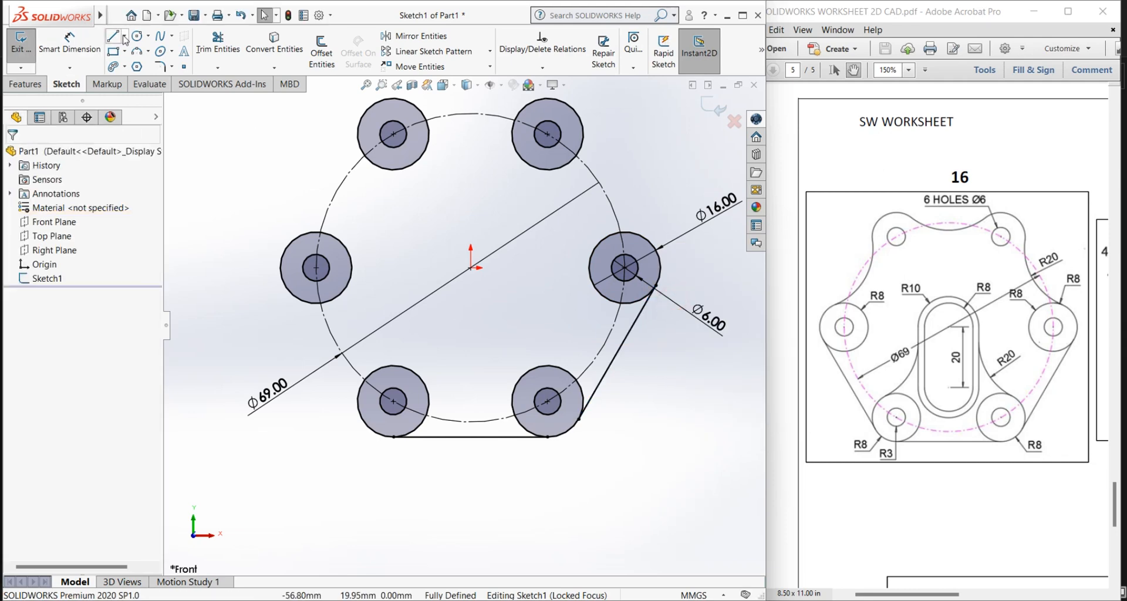
# Step: Sketch a line about 34.5 mm long at 300° from the middle-left outer circle to the lower-left outer circle
pyautogui.click(291, 294)
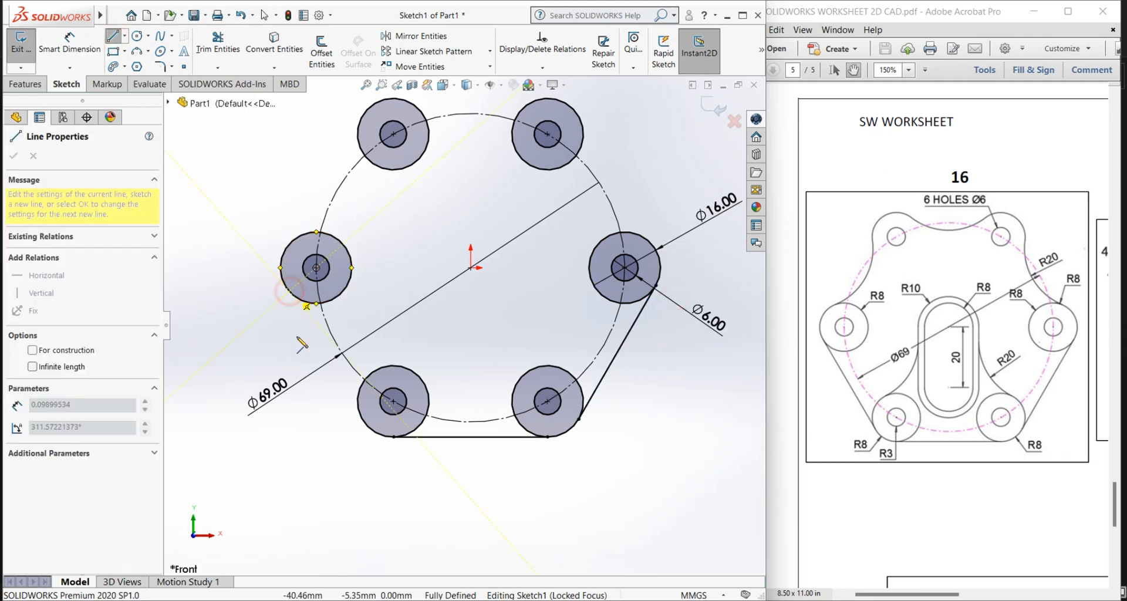
pyautogui.click(363, 422)
pyautogui.rightClick(363, 422)
pyautogui.click(377, 433)
# Step: Move the 69 mm diameter dimension text inside the construction circle
pyautogui.scroll(1, 492, 319)
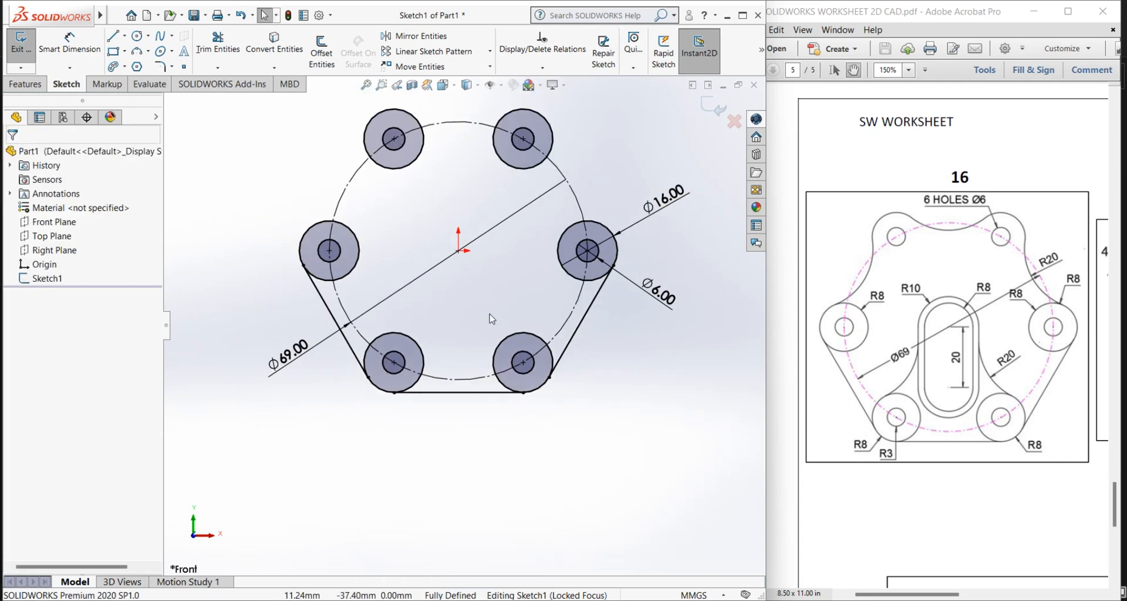
pyautogui.scroll(-2, 469, 311)
pyautogui.scroll(2, 419, 217)
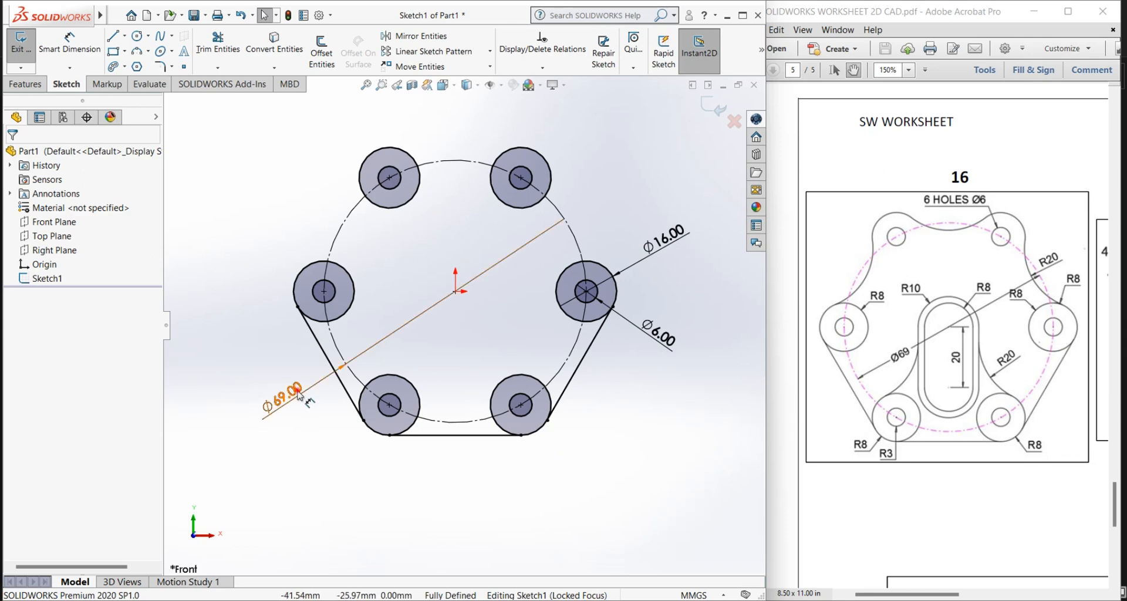
pyautogui.moveTo(298, 394); pyautogui.dragTo(404, 323)
pyautogui.click(424, 355)
# Step: Sketch a 3 Point Arc with a radius of about 23.6 mm, dipping downward between the two upper outer circles
pyautogui.scroll(1, 424, 356)
pyautogui.scroll(-1, 445, 268)
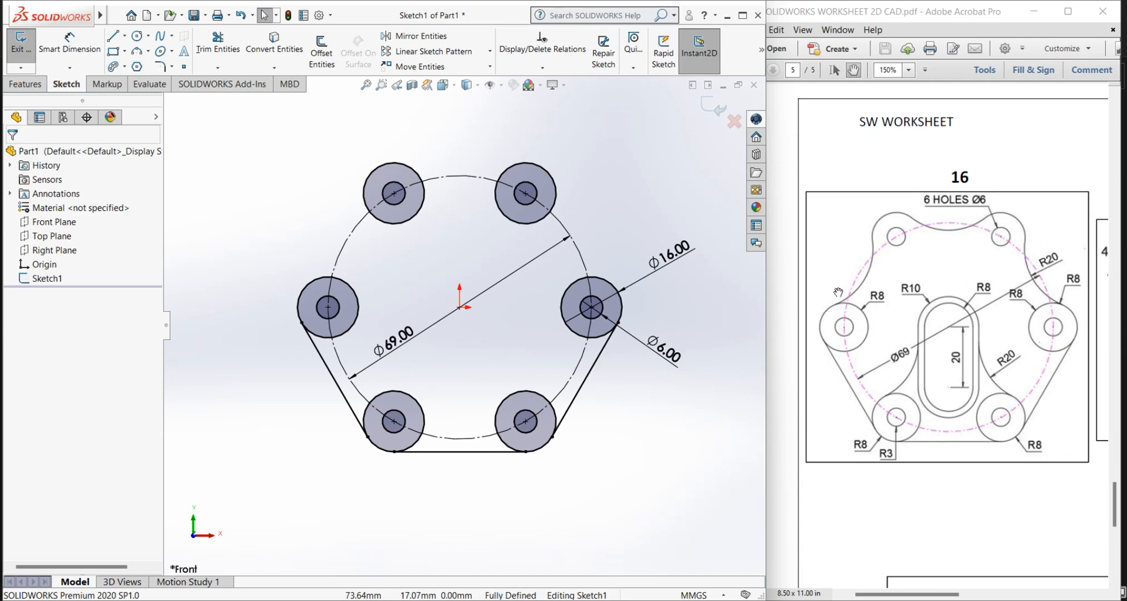
pyautogui.scroll(1, 429, 282)
pyautogui.scroll(-1, 407, 162)
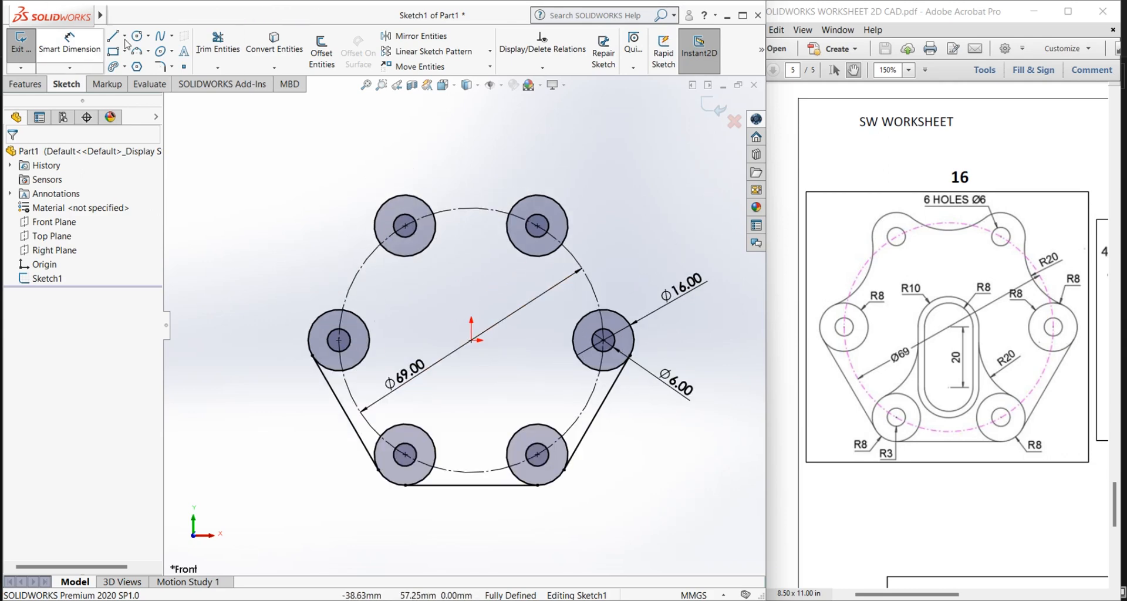
pyautogui.click(148, 51)
pyautogui.click(167, 98)
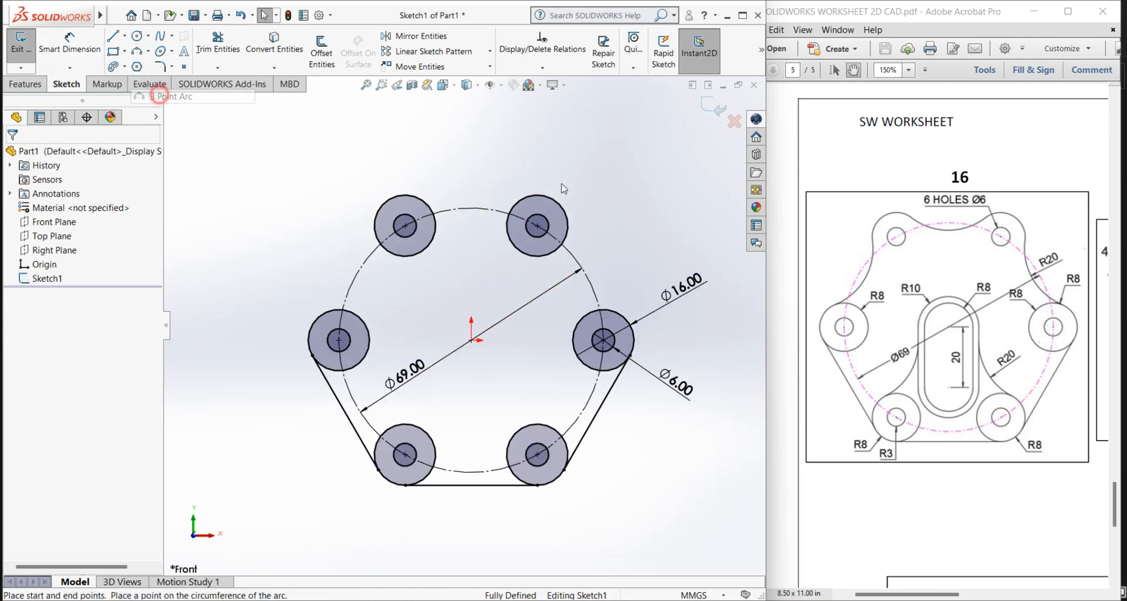
pyautogui.scroll(-2, 562, 176)
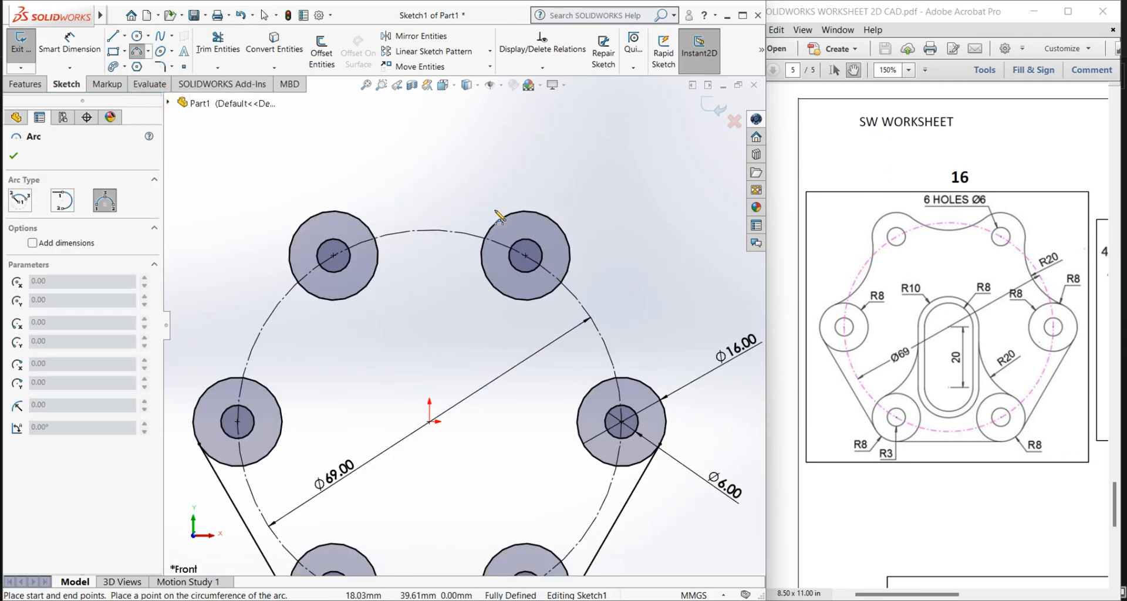
pyautogui.click(346, 214)
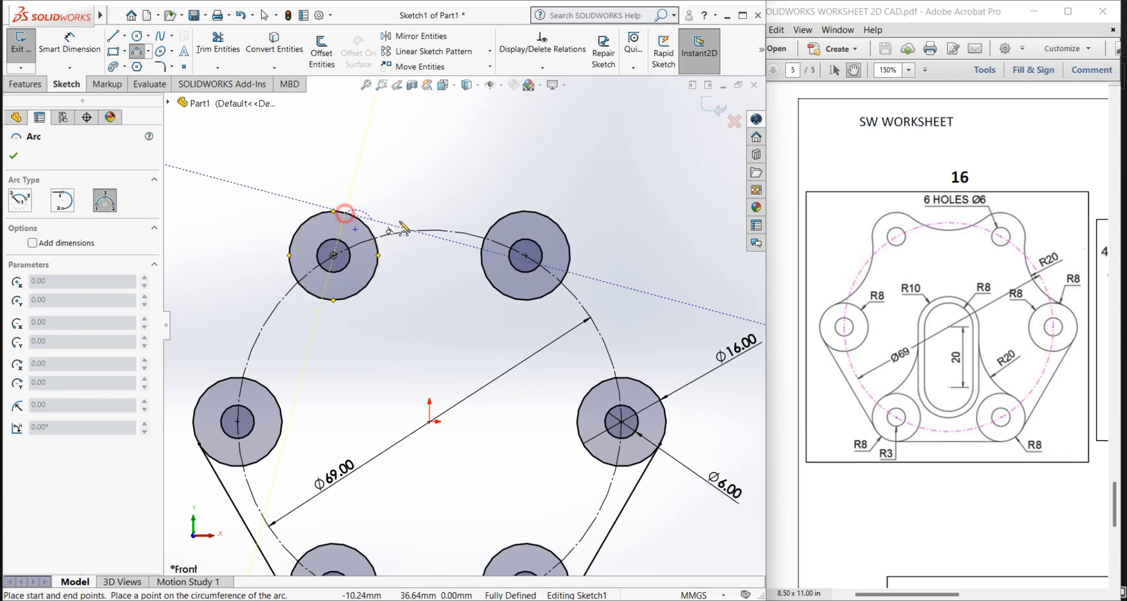
pyautogui.click(503, 217)
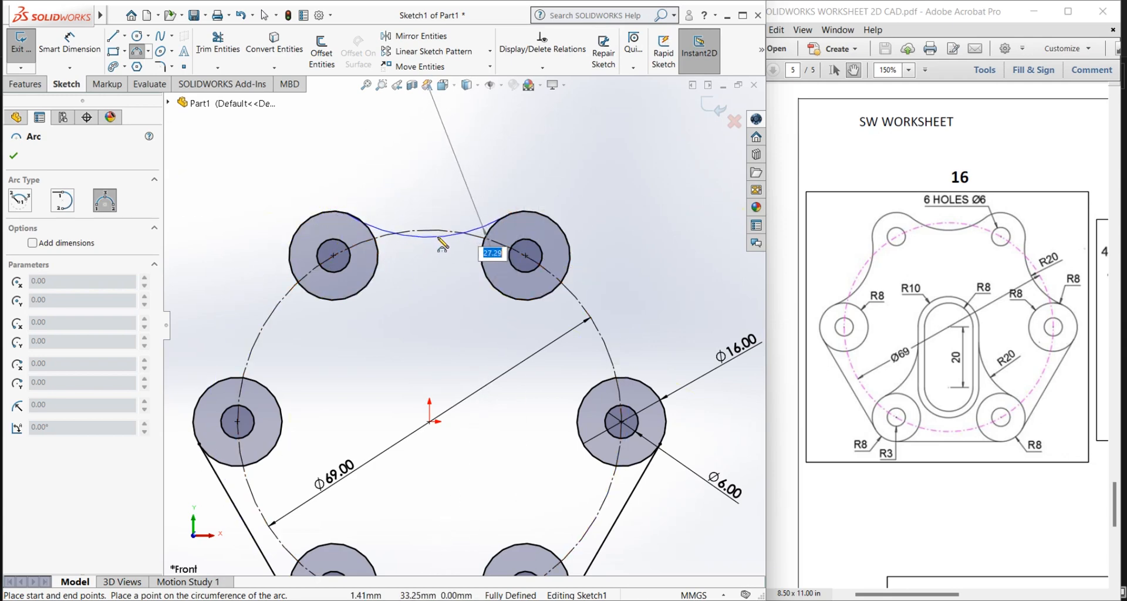
pyautogui.click(437, 246)
pyautogui.press('Escape')
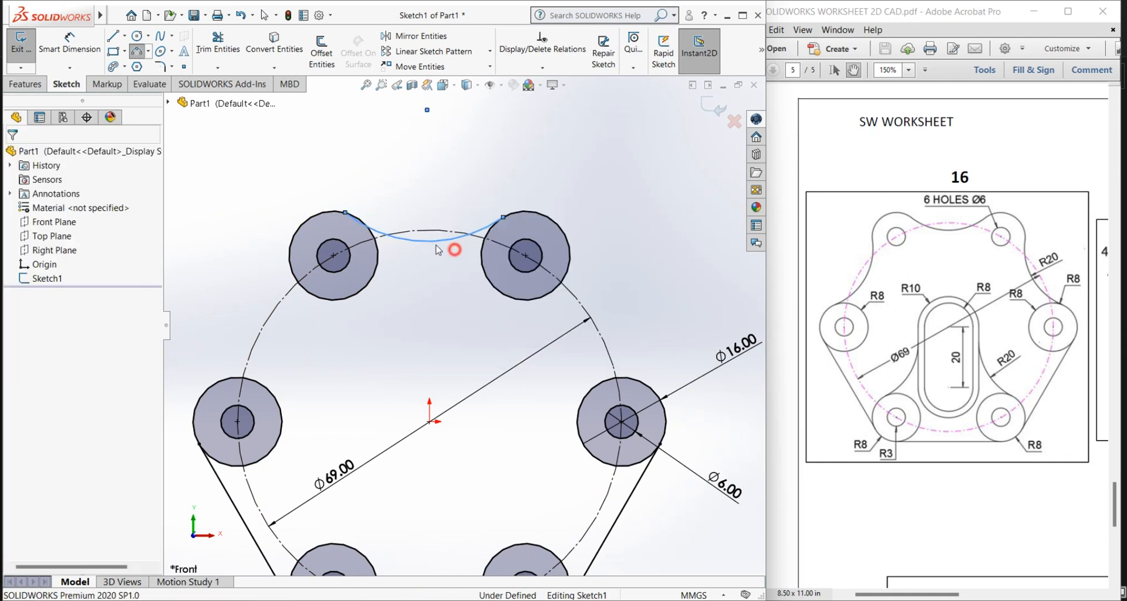
# Step: Add a Tangent relation between the new arc and the upper-left outer circle
pyautogui.scroll(-3, 362, 207)
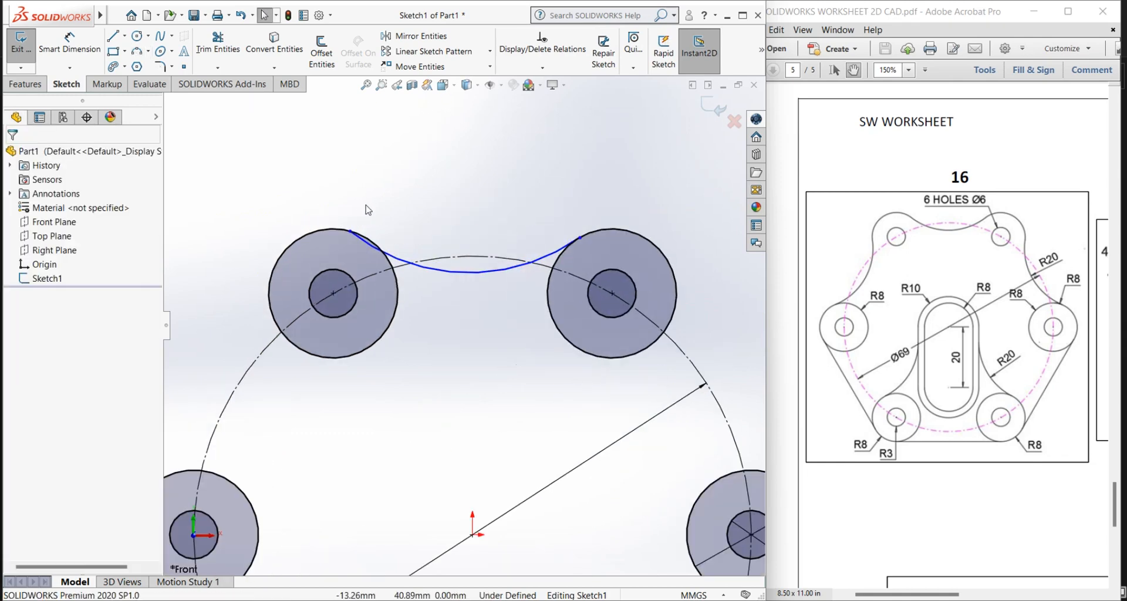
pyautogui.scroll(-4, 370, 244)
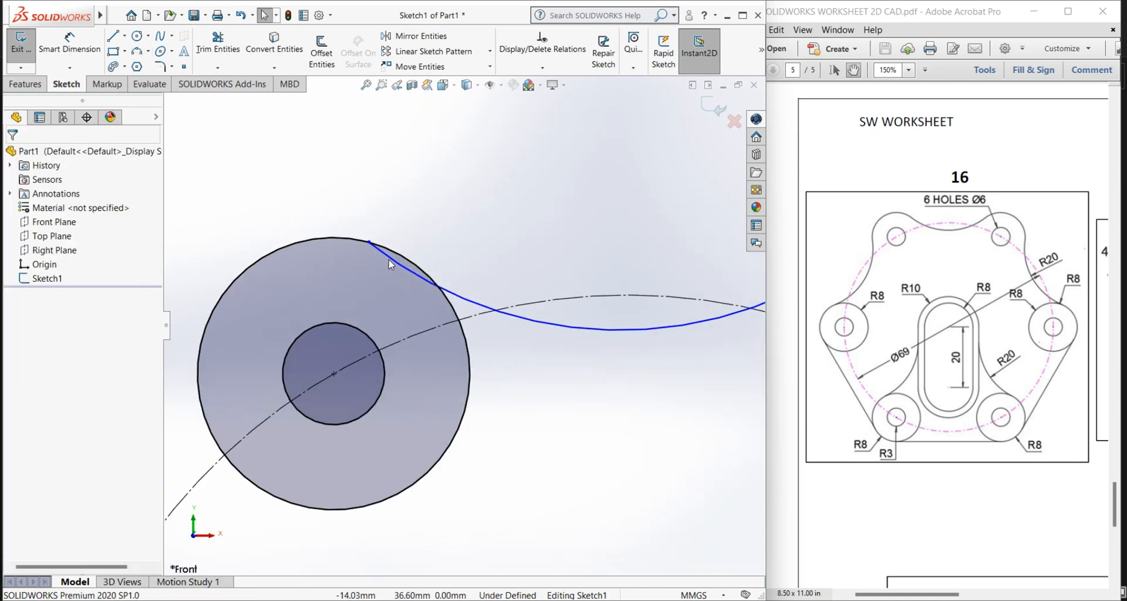
pyautogui.click(393, 262)
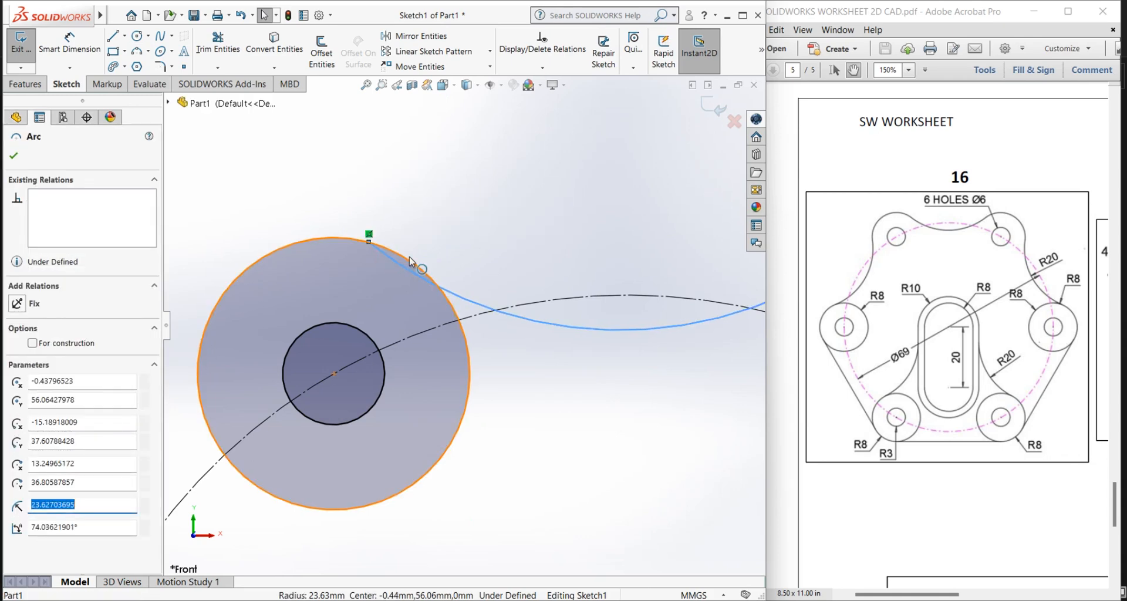
pyautogui.keyDown('ctrl'); pyautogui.click(411, 263); pyautogui.keyUp('ctrl')
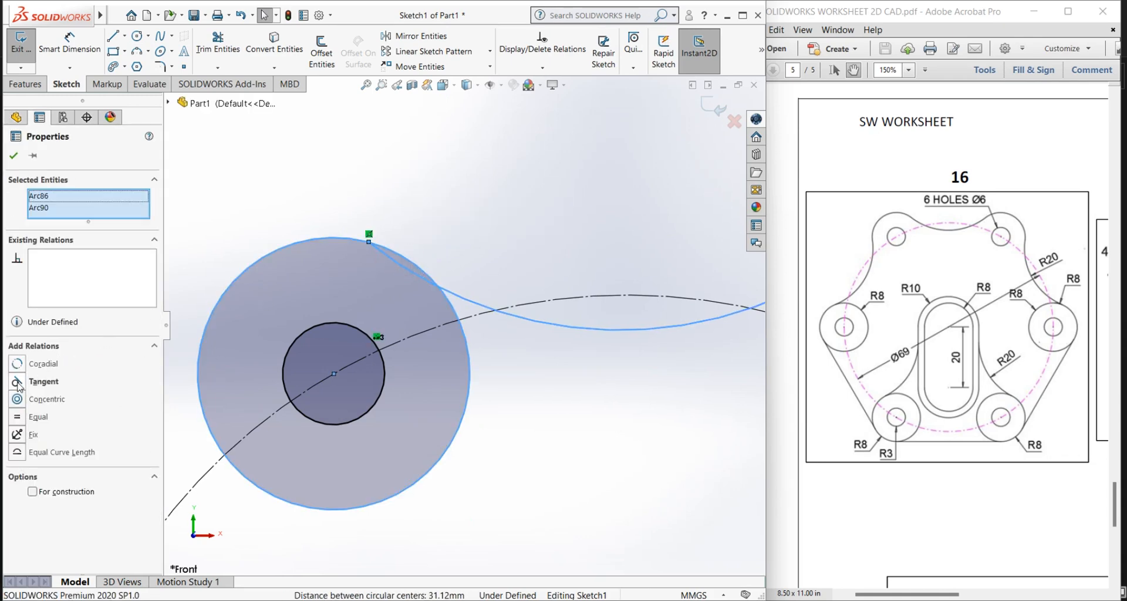
pyautogui.click(17, 382)
pyautogui.click(13, 156)
# Step: Add a Tangent relation between the top arc and the upper-right outer circle
pyautogui.scroll(3, 579, 238)
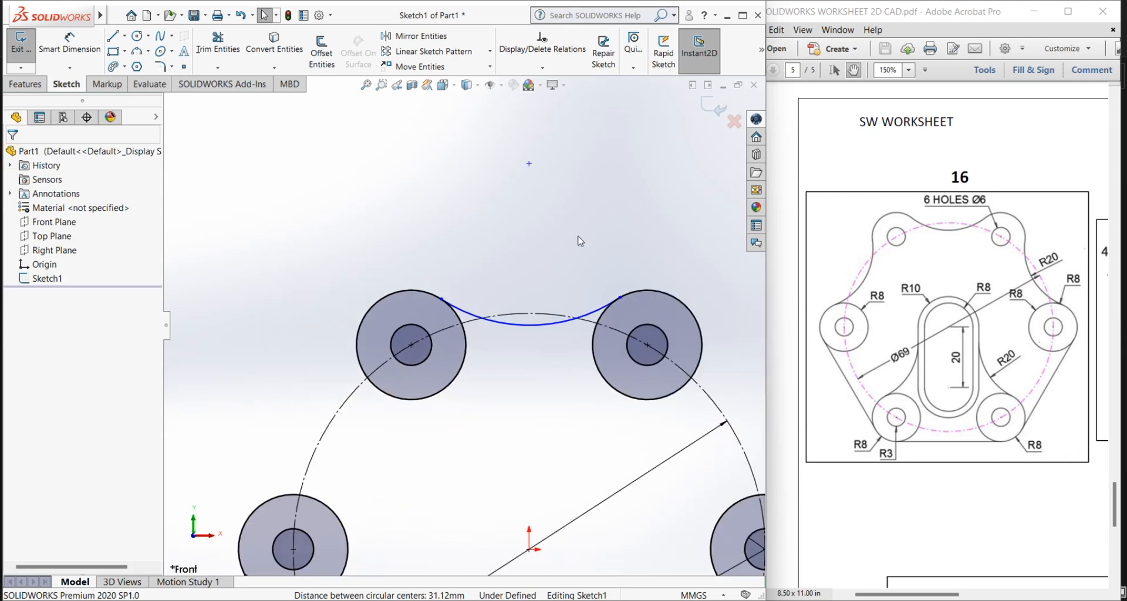
pyautogui.scroll(-4, 528, 327)
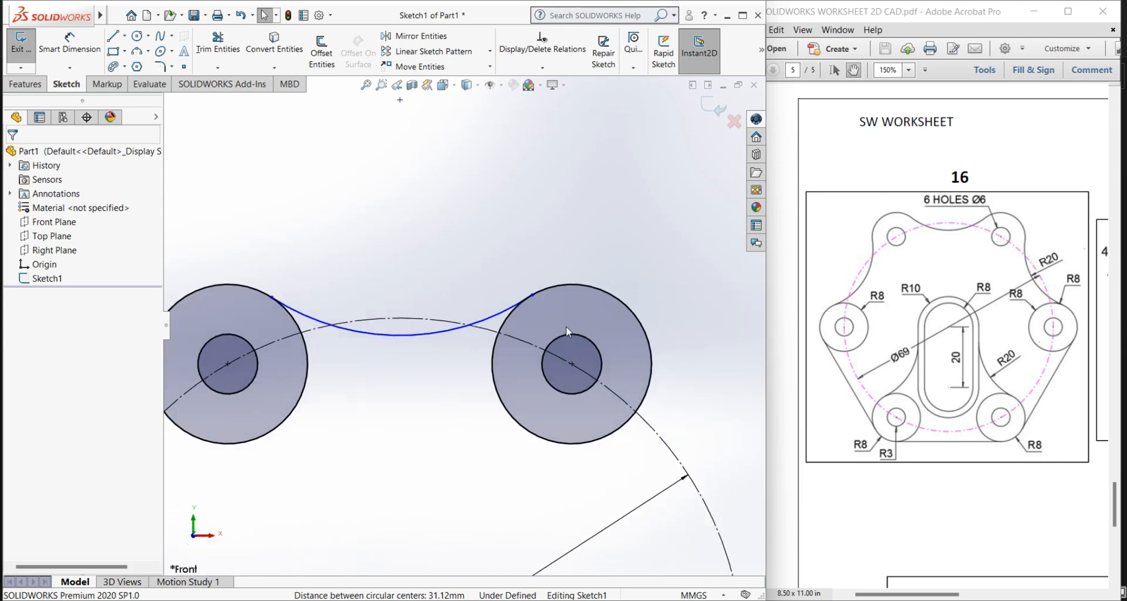
pyautogui.click(509, 304)
pyautogui.keyDown('ctrl'); pyautogui.click(506, 308); pyautogui.keyUp('ctrl')
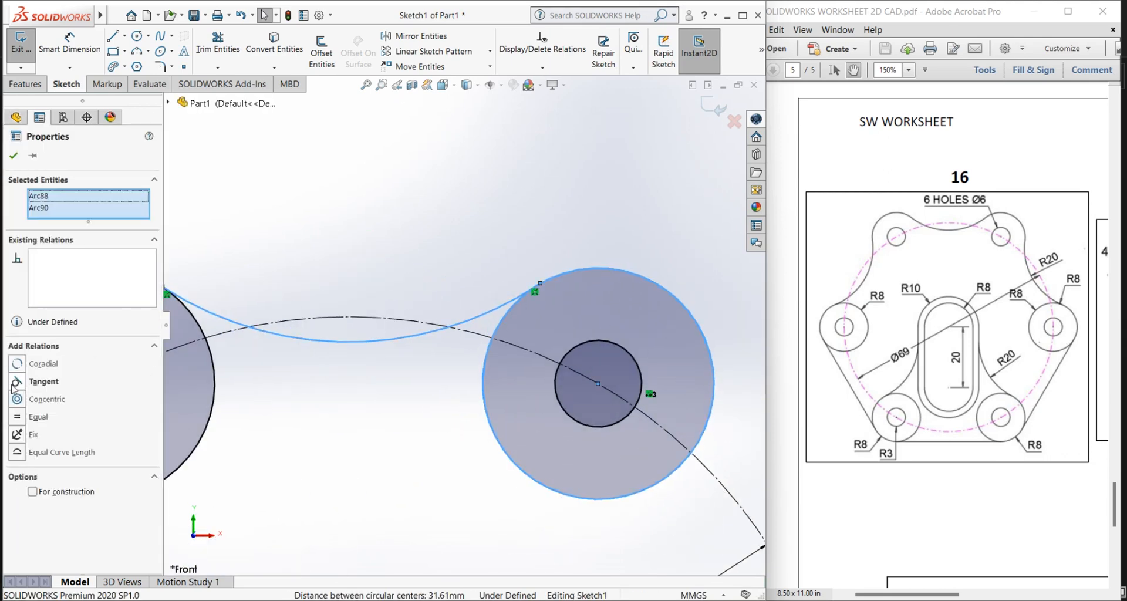
pyautogui.click(15, 383)
pyautogui.click(245, 177)
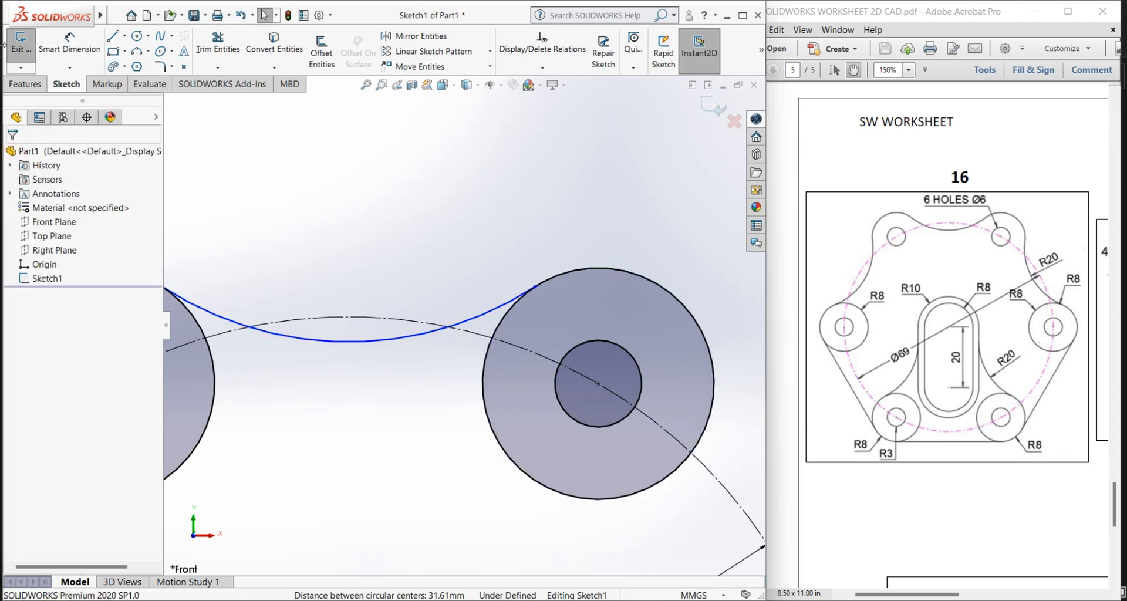
# Step: Dimension the arc between the two upper outer circles with a radius of 20 mm
pyautogui.click(69, 42)
pyautogui.click(338, 343)
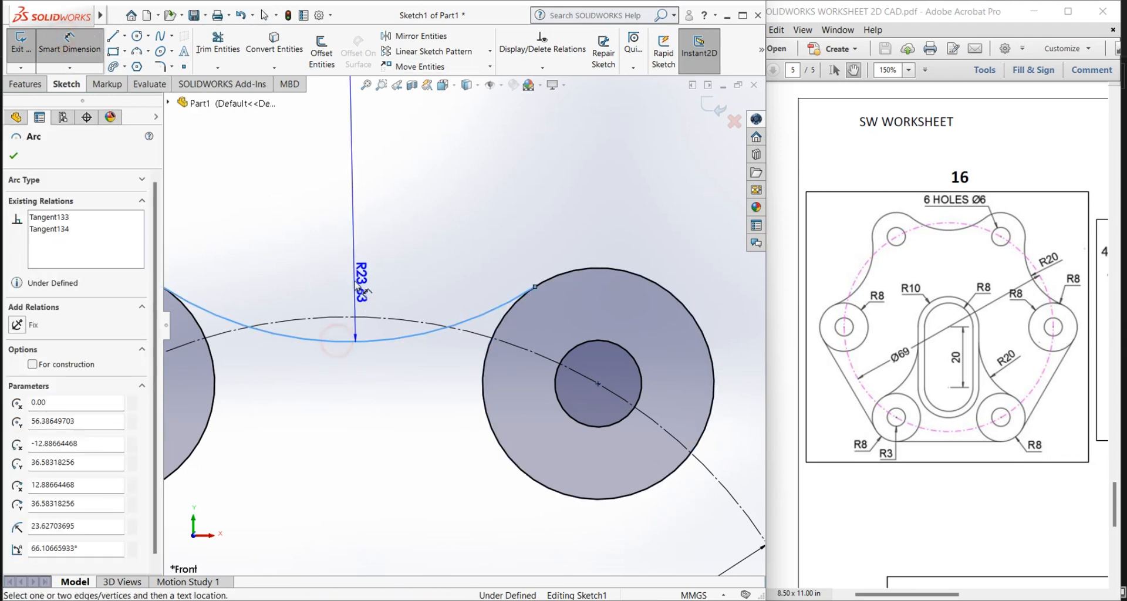
pyautogui.click(358, 287)
pyautogui.press('Return')
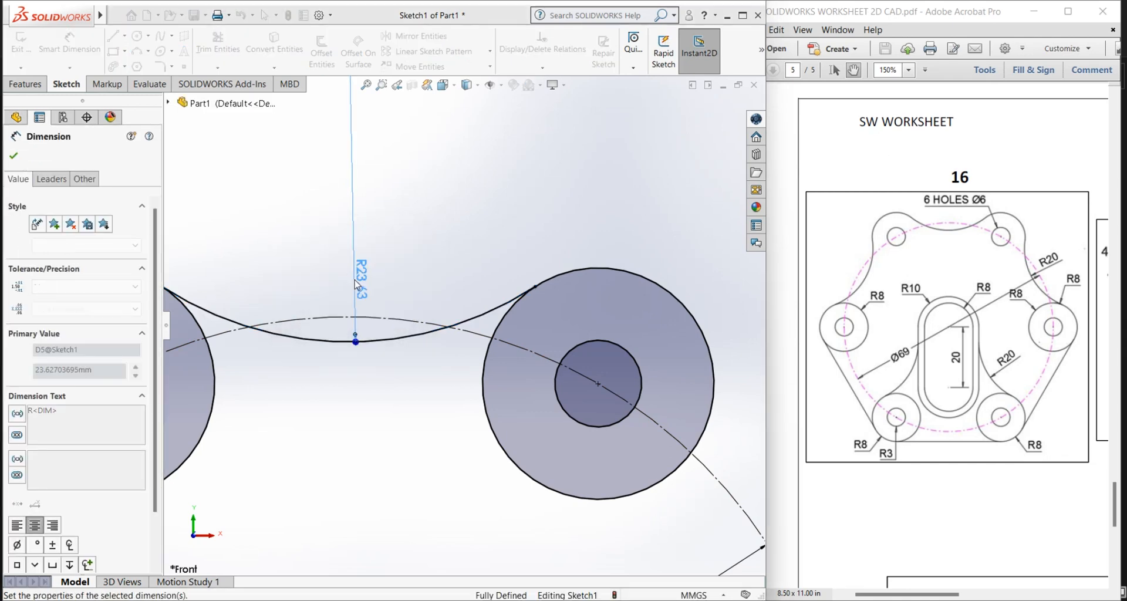
pyautogui.click(276, 241)
pyautogui.rightClick(277, 234)
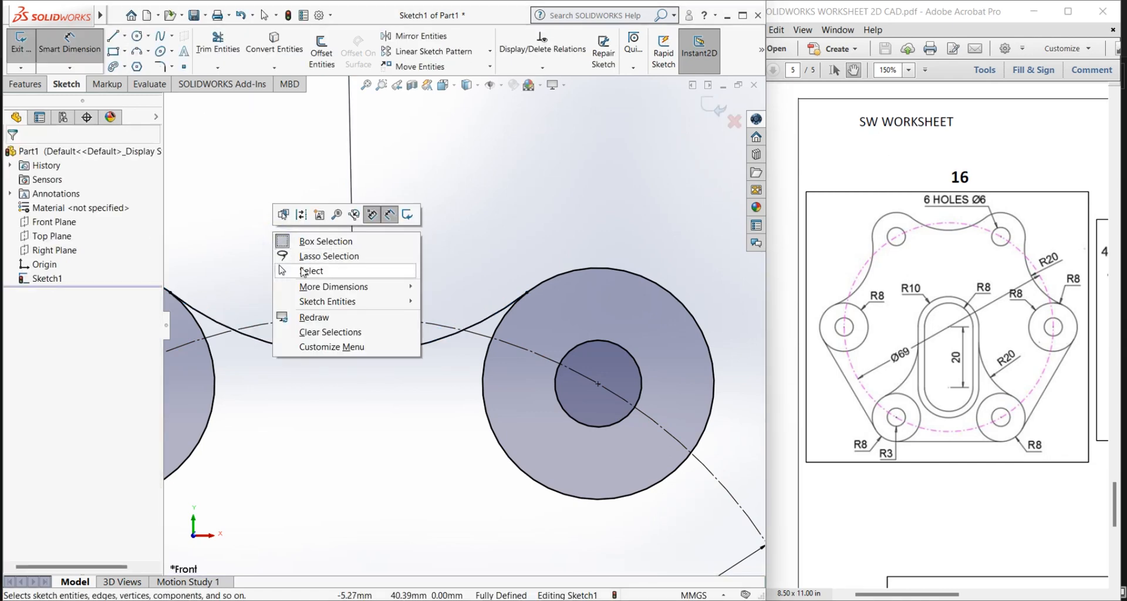
pyautogui.click(301, 267)
# Step: Sketch a 3 Point Arc with a radius of about 14 mm, bulging inward between the upper-right and middle-right outer circles
pyautogui.scroll(6, 439, 291)
pyautogui.scroll(-1, 439, 288)
pyautogui.scroll(-1, 512, 385)
pyautogui.scroll(2, 512, 393)
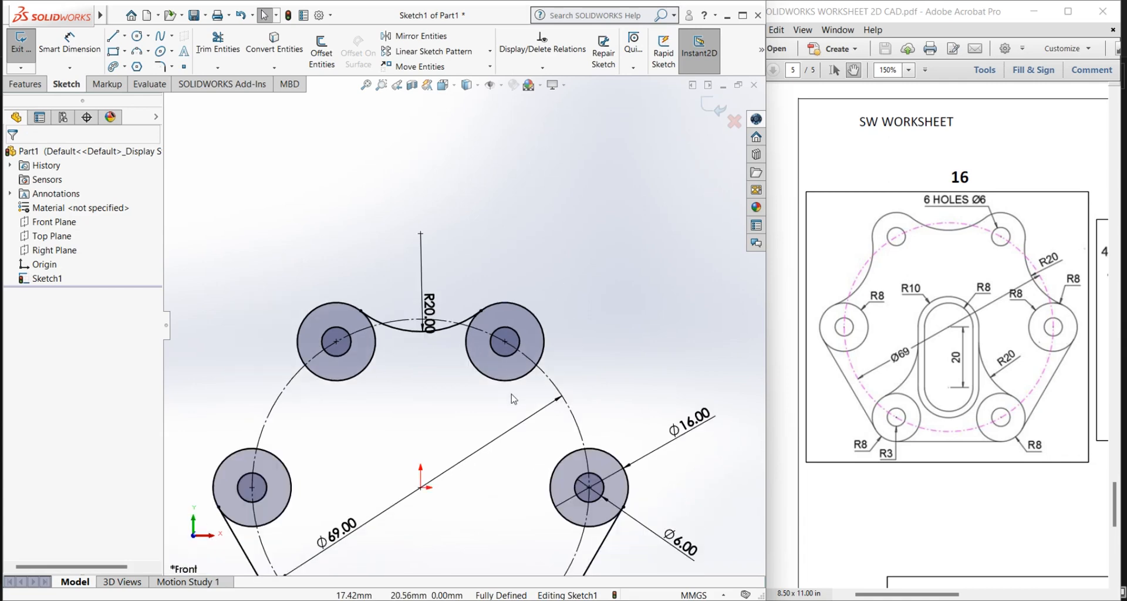
pyautogui.scroll(-1, 527, 446)
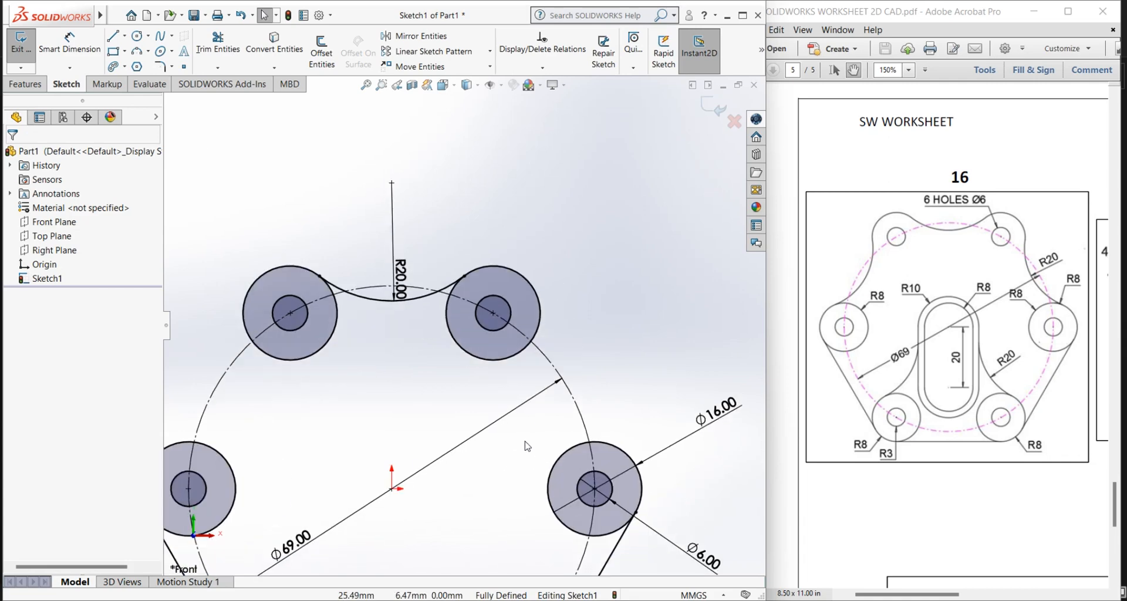
pyautogui.click(138, 52)
pyautogui.scroll(-2, 581, 387)
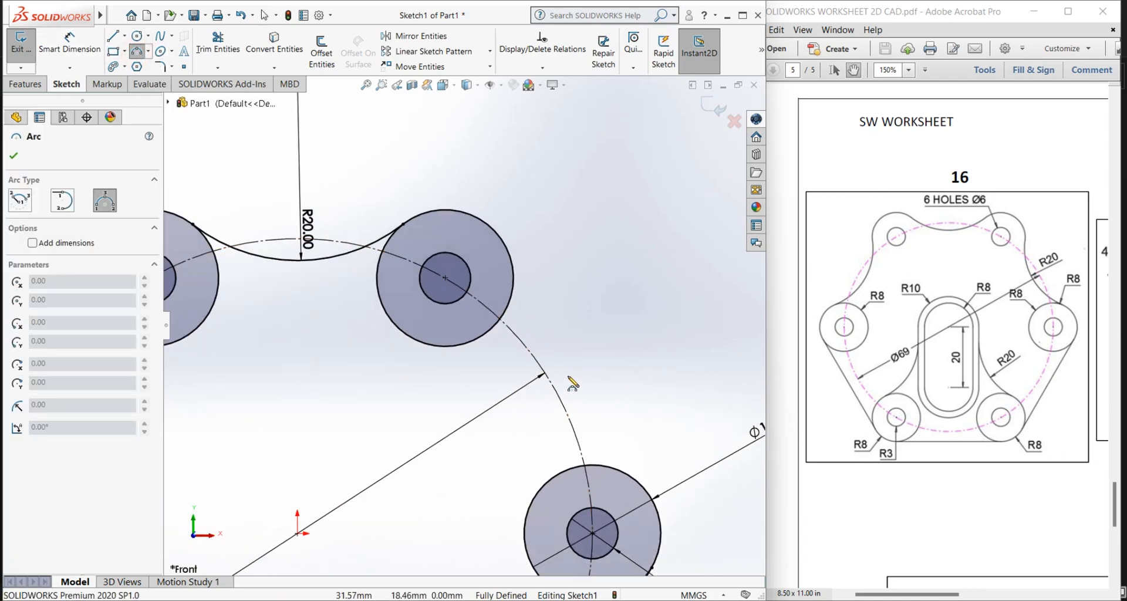
pyautogui.click(504, 315)
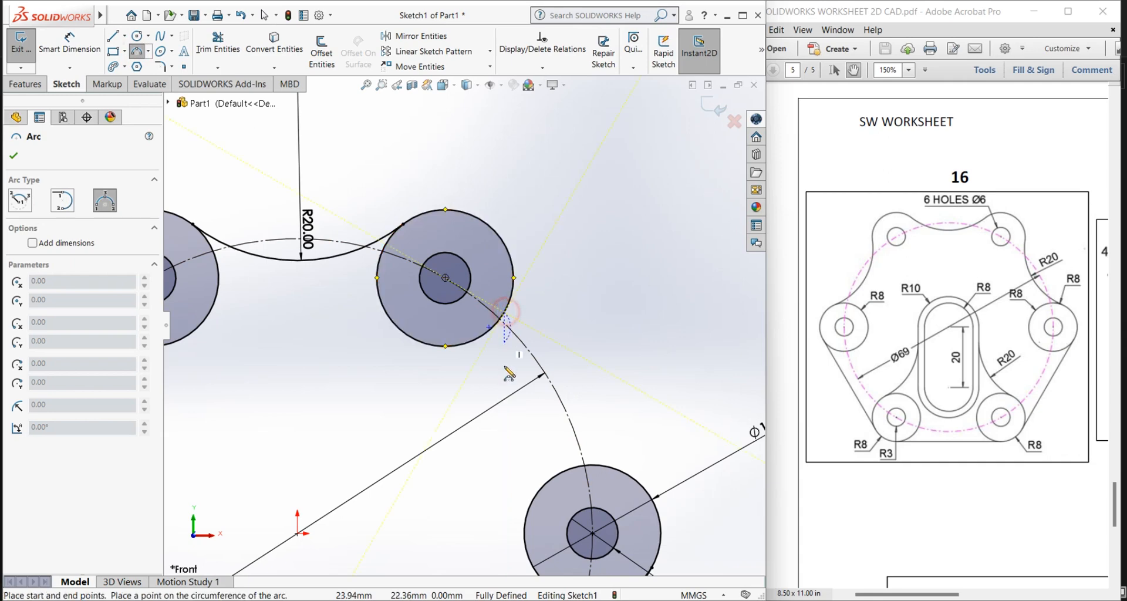
pyautogui.click(573, 466)
pyautogui.click(515, 423)
pyautogui.press('Escape')
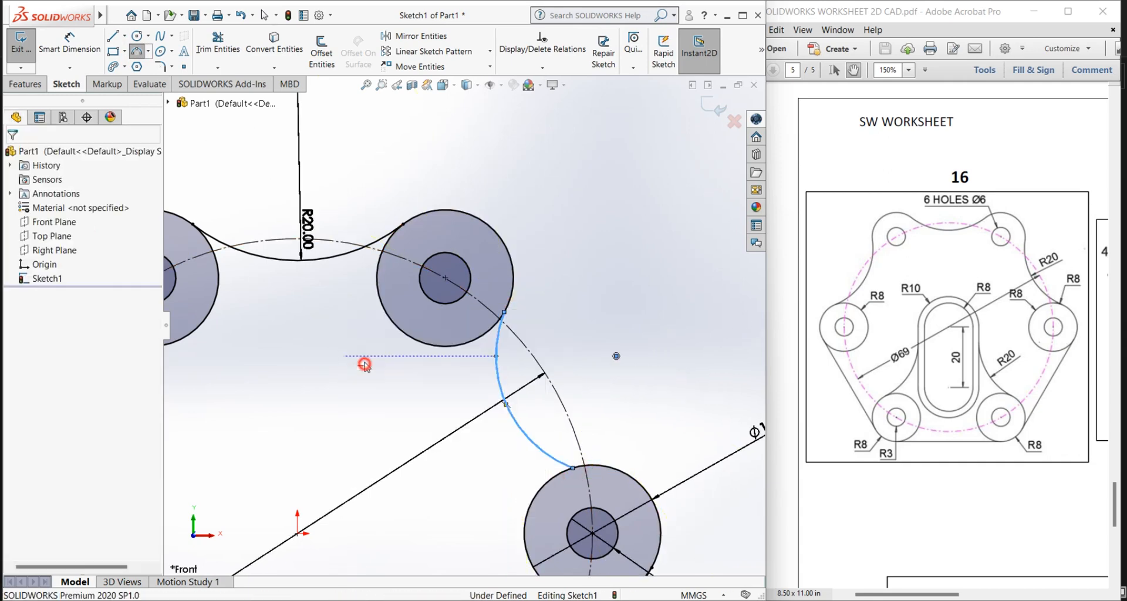
# Step: Add a Tangent relation between the new right-hand arc and the upper-right outer circle
pyautogui.click(495, 344)
pyautogui.keyDown('ctrl'); pyautogui.click(488, 337); pyautogui.keyUp('ctrl')
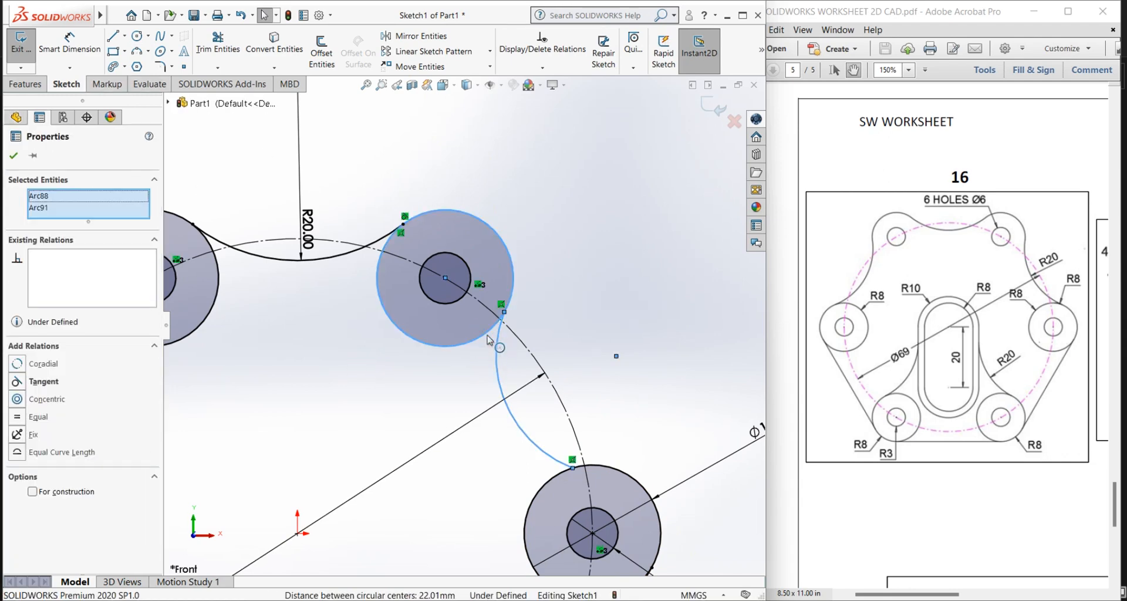
pyautogui.click(16, 382)
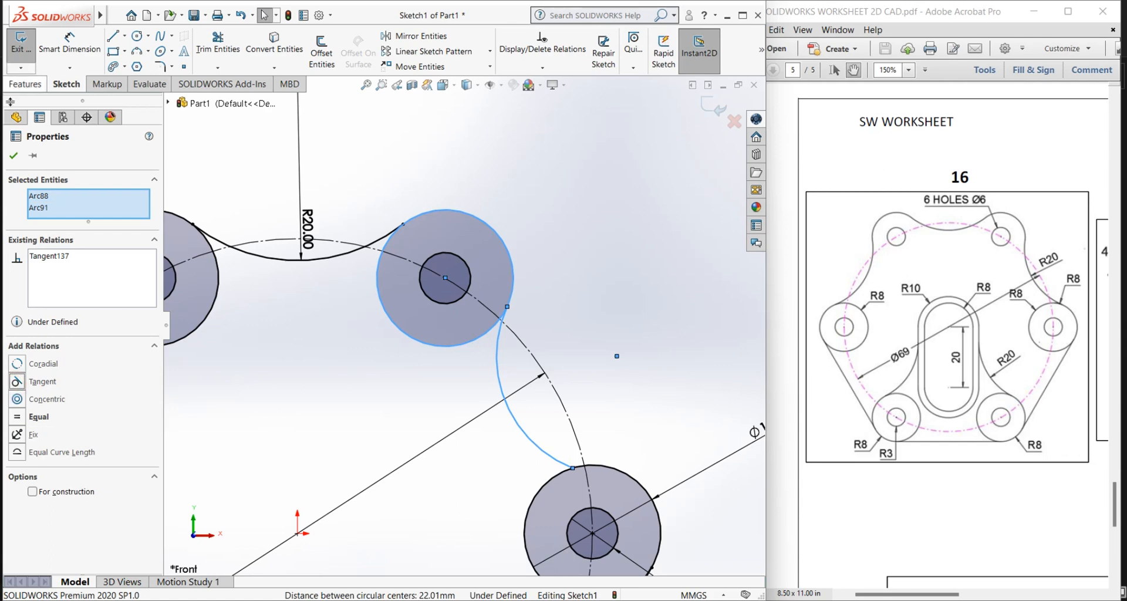
pyautogui.click(13, 156)
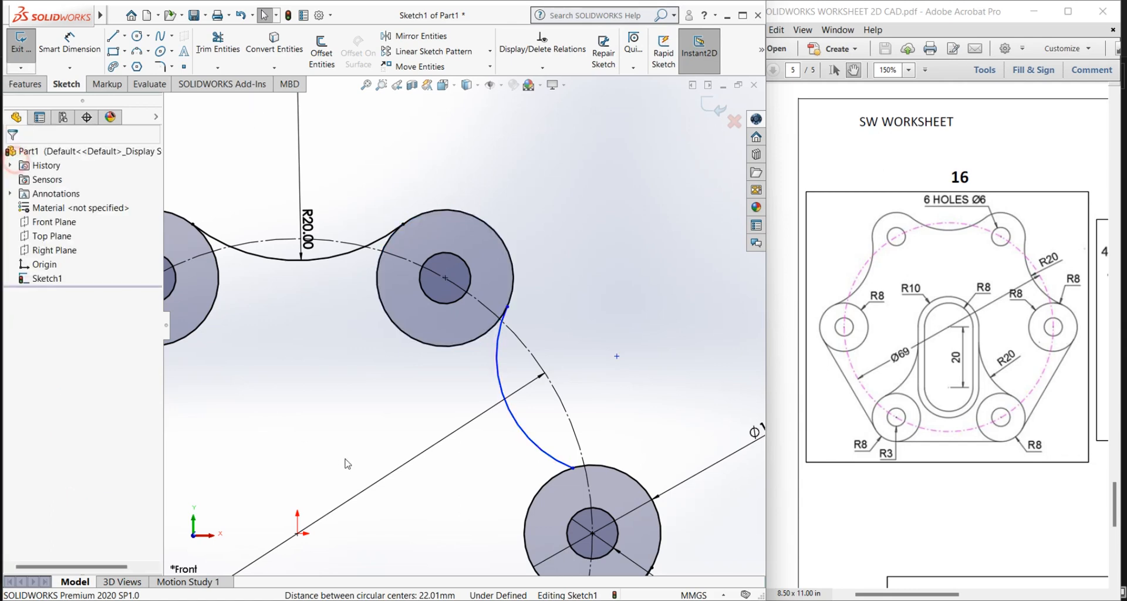
# Step: Add a Tangent relation between the right-hand arc and the middle-right outer circle
pyautogui.click(557, 467)
pyautogui.keyDown('ctrl'); pyautogui.click(556, 472); pyautogui.keyUp('ctrl')
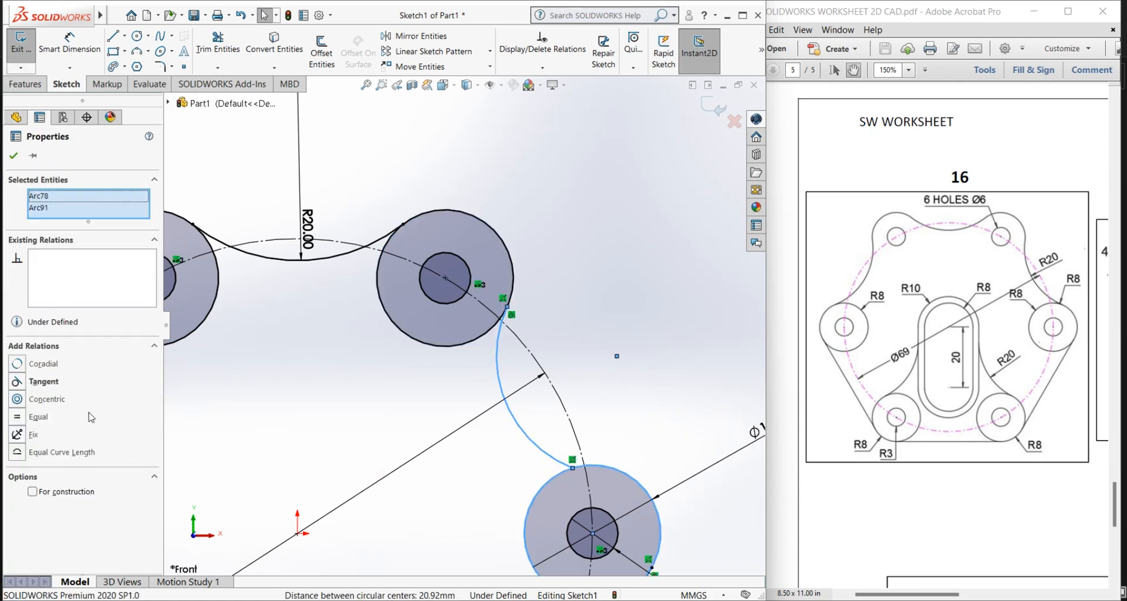
pyautogui.click(17, 382)
pyautogui.click(13, 156)
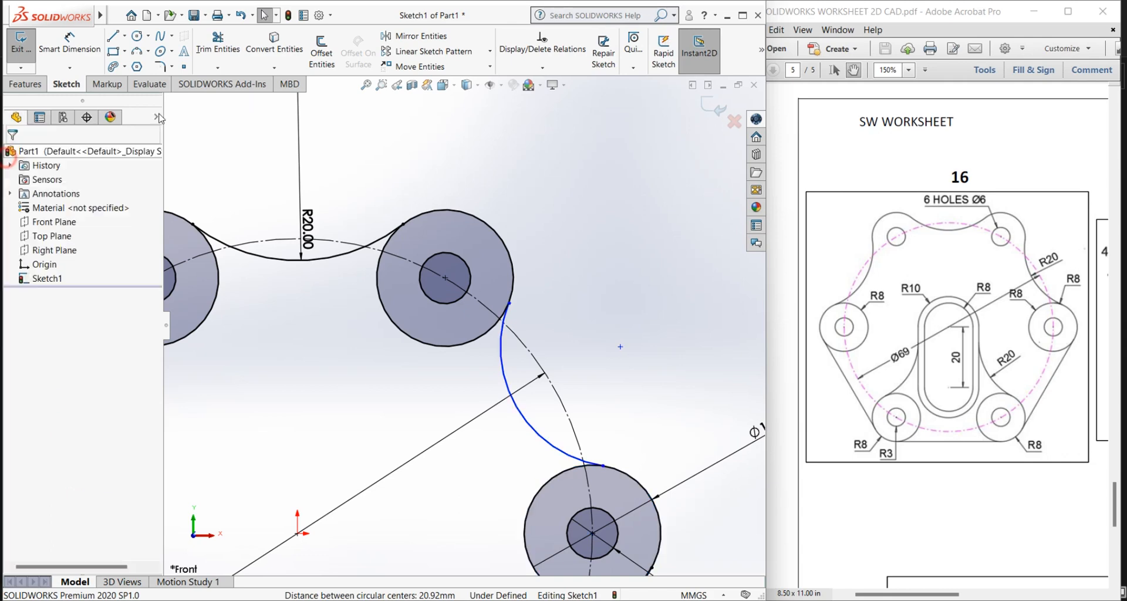
# Step: Dimension the right-hand arc with a radius of 20 mm, placing the text outside the outline
pyautogui.click(69, 43)
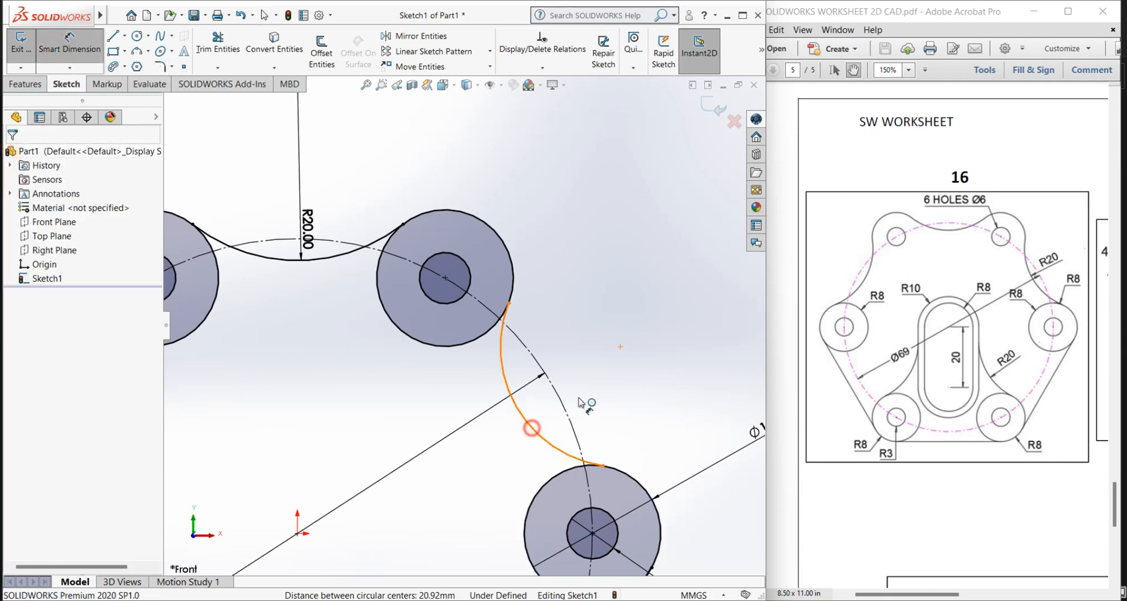
pyautogui.click(532, 427)
pyautogui.click(596, 381)
pyautogui.write('20')
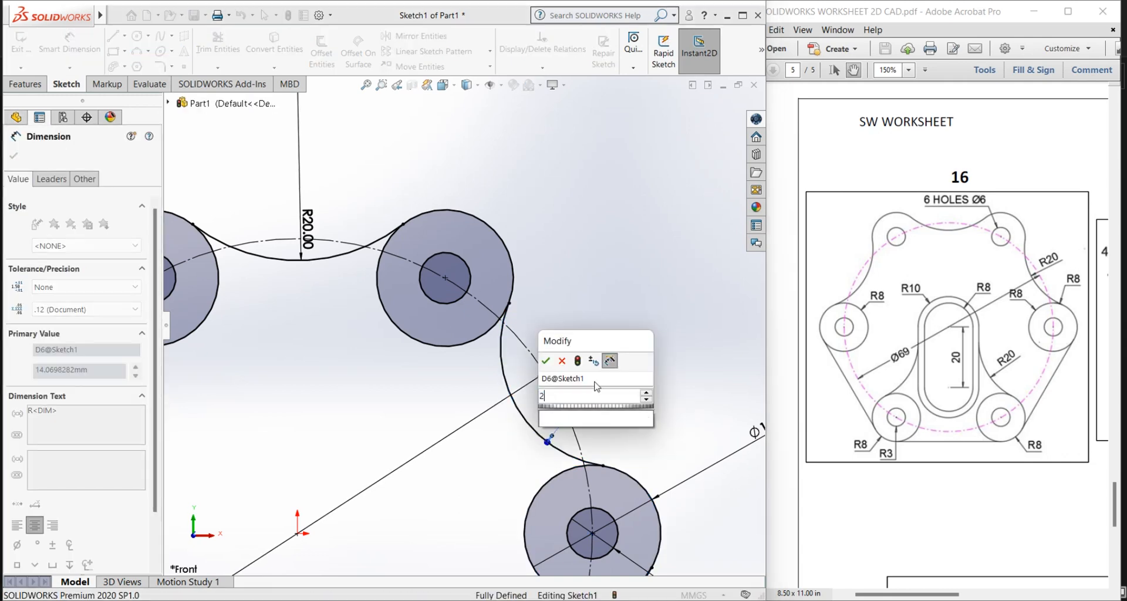
pyautogui.press('Return')
pyautogui.click(585, 313)
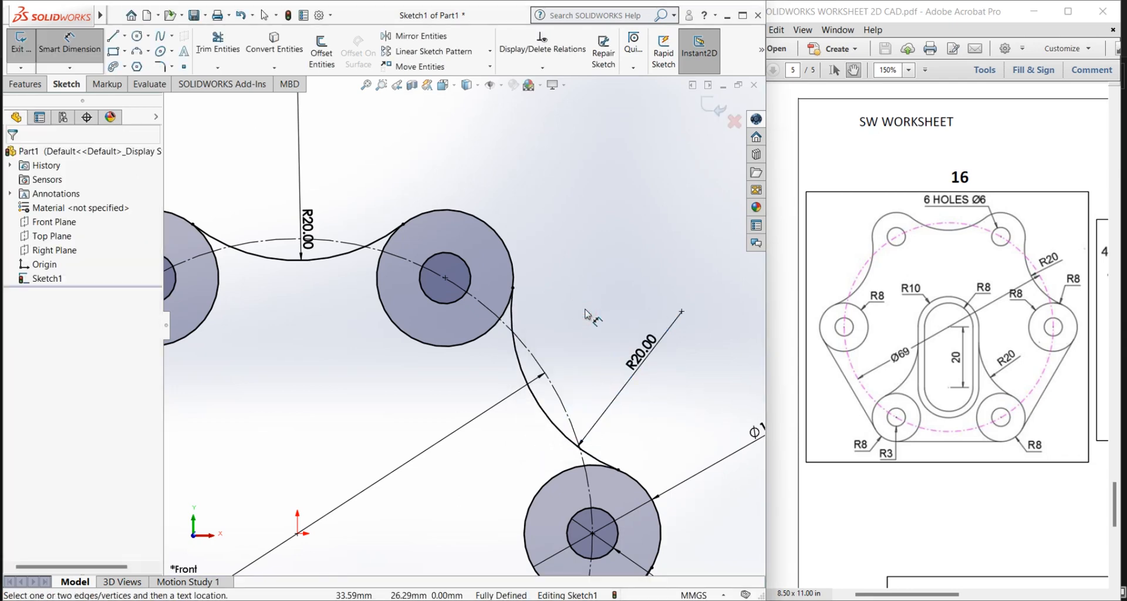
pyautogui.rightClick(574, 315)
pyautogui.click(604, 358)
# Step: Sketch a vertical centerline about 24 mm long from the origin upward
pyautogui.scroll(6, 569, 233)
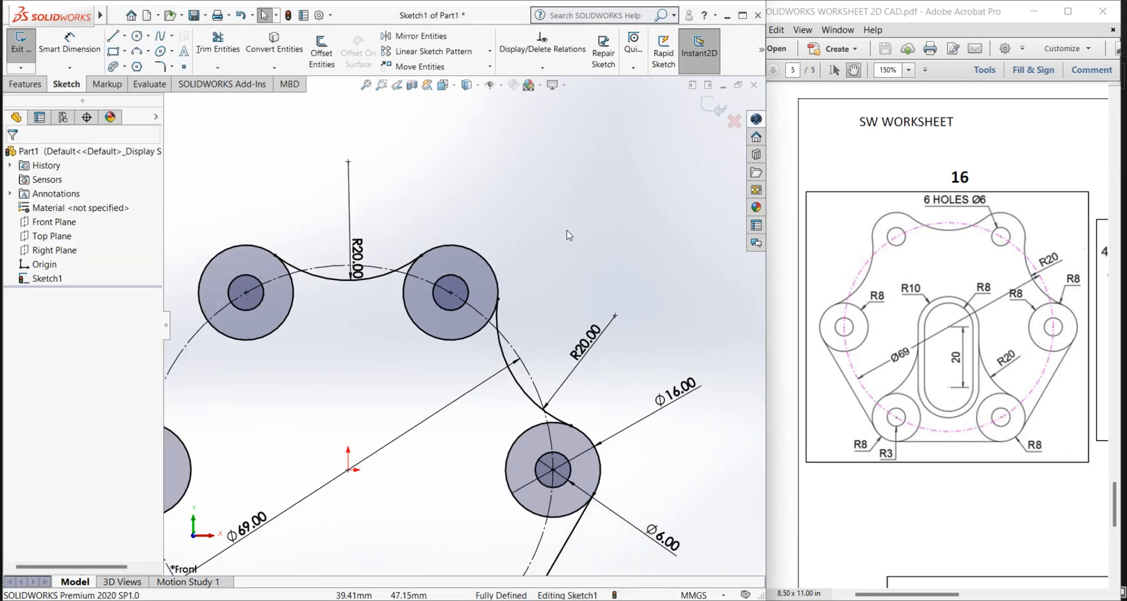
pyautogui.scroll(-3, 353, 377)
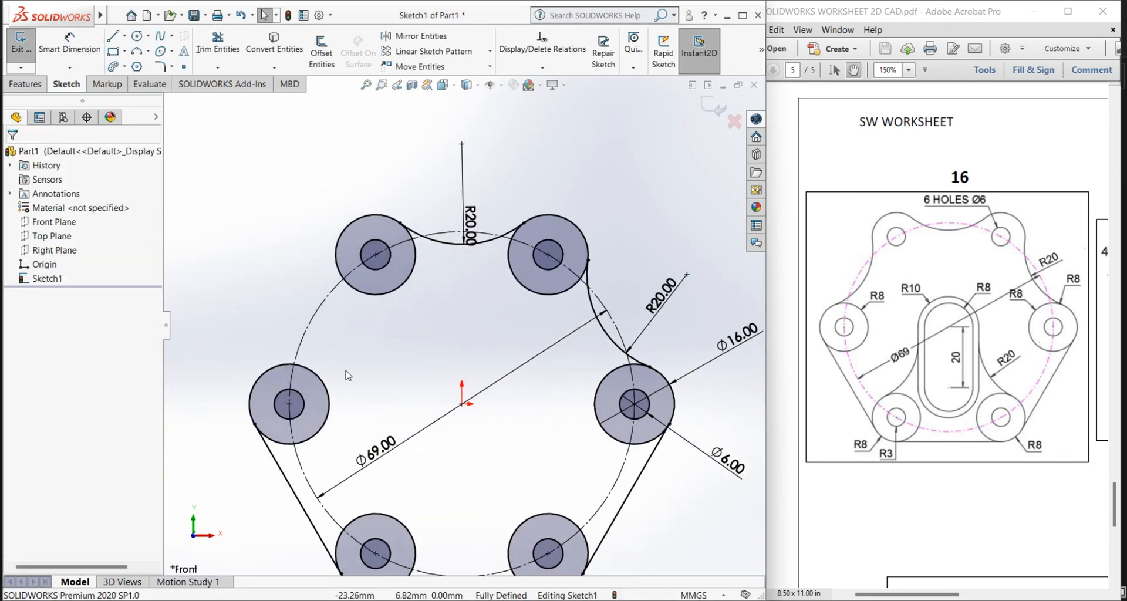
pyautogui.click(424, 37)
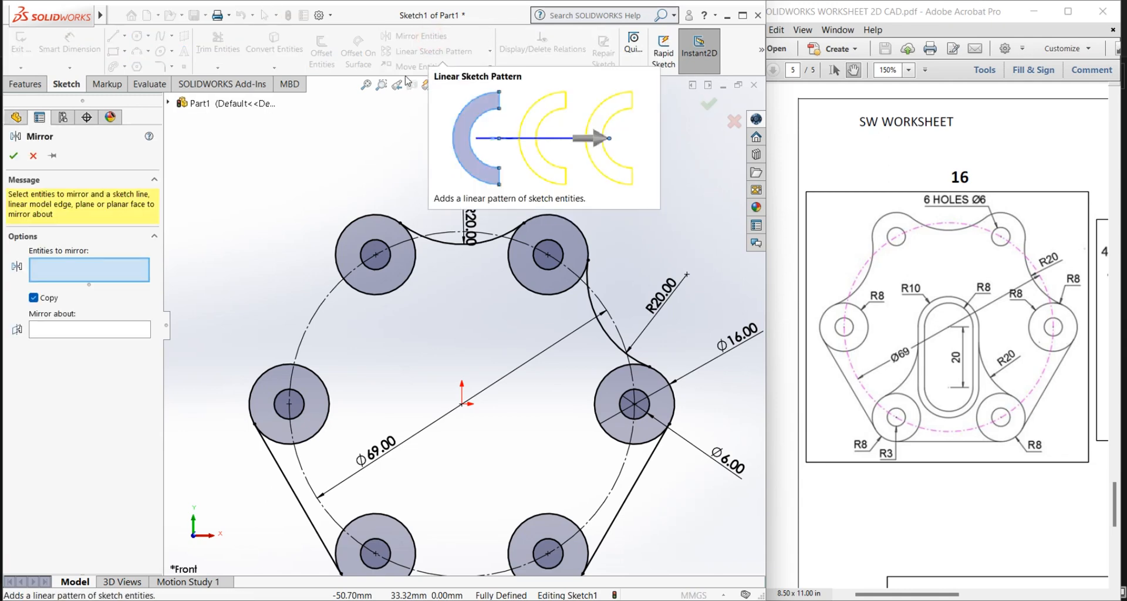
pyautogui.click(33, 156)
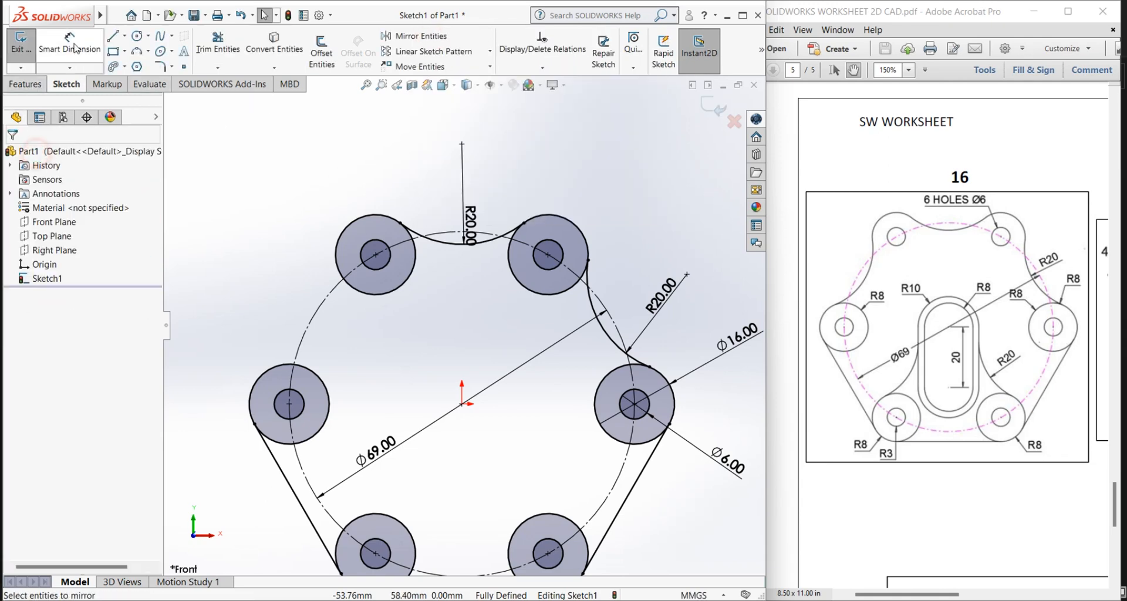
pyautogui.click(124, 36)
pyautogui.click(142, 68)
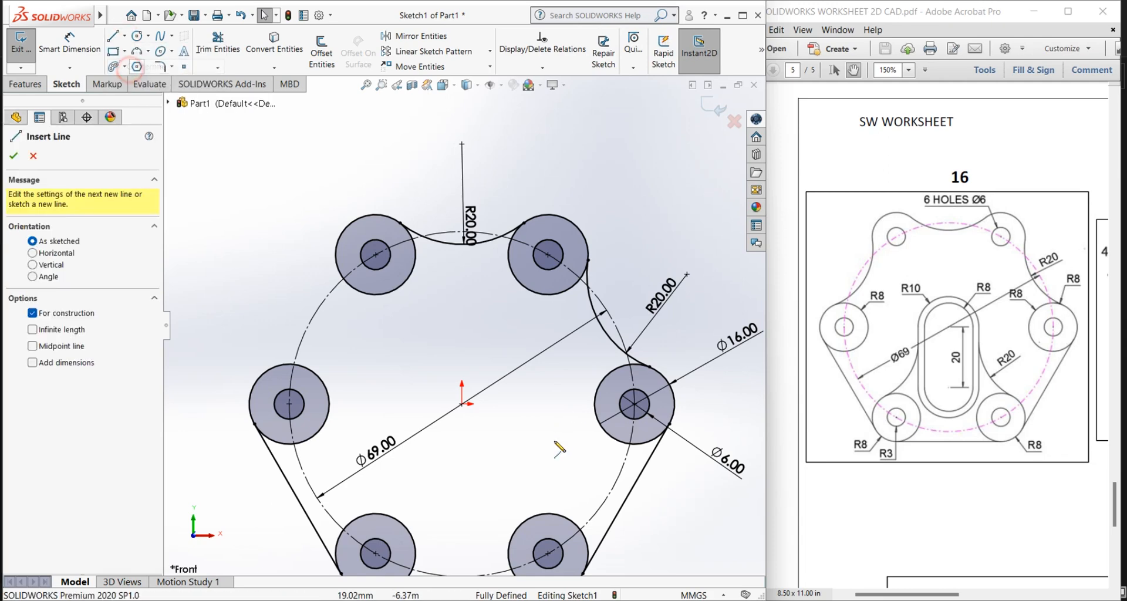
pyautogui.click(463, 405)
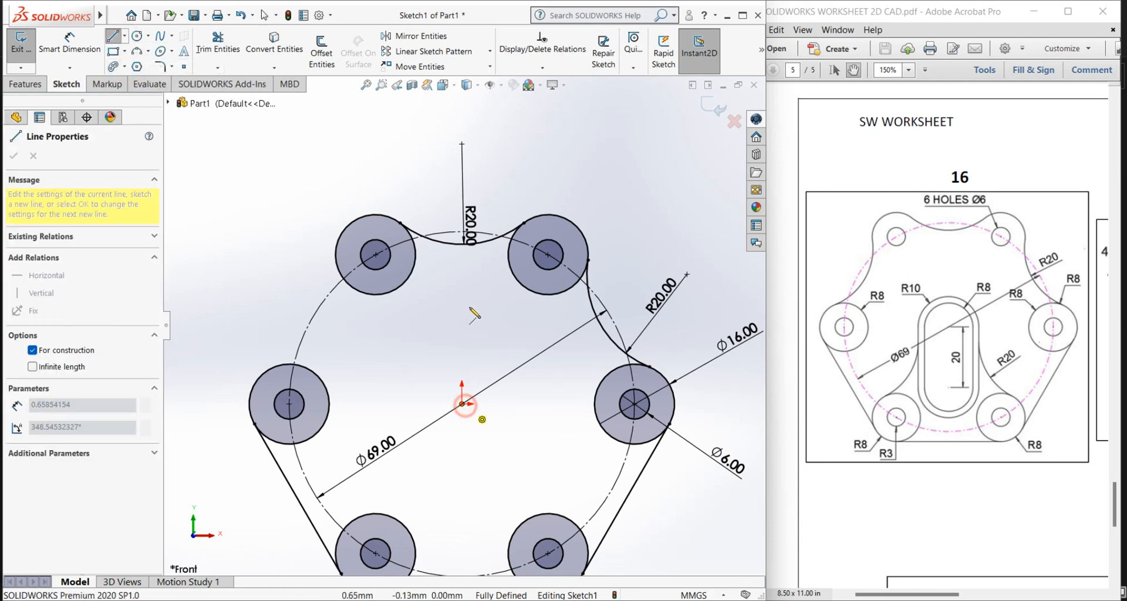
pyautogui.click(464, 284)
pyautogui.rightClick(465, 285)
pyautogui.click(496, 292)
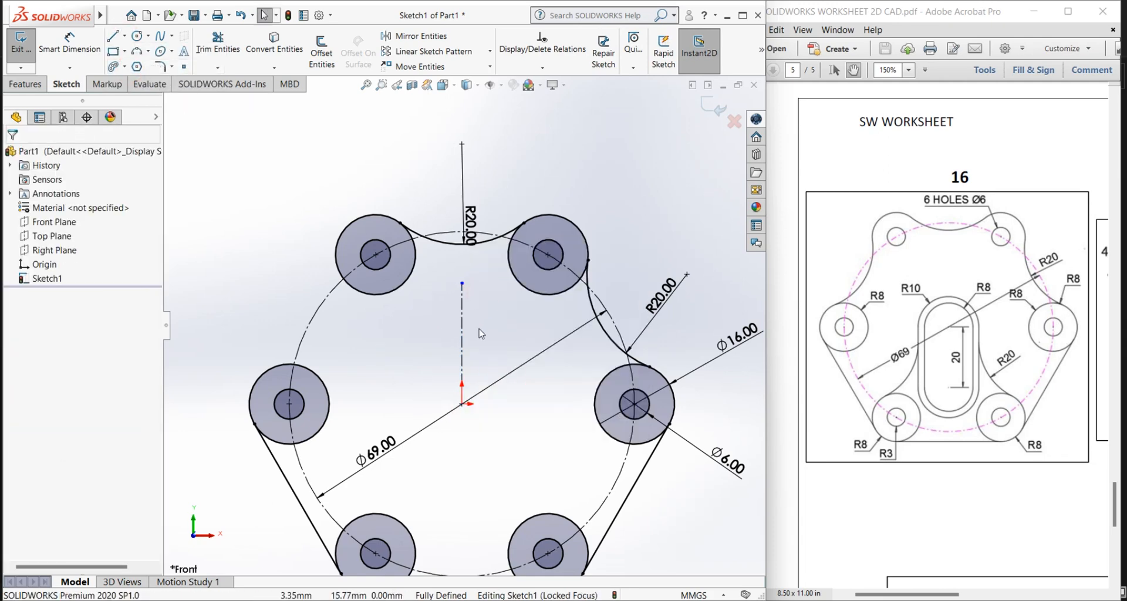
# Step: Mirror the right-hand R20 arc about the vertical centerline, keeping the original
pyautogui.keyDown('ctrl'); pyautogui.moveTo(482, 351); pyautogui.dragTo(464, 339, button='middle'); pyautogui.keyUp('ctrl')
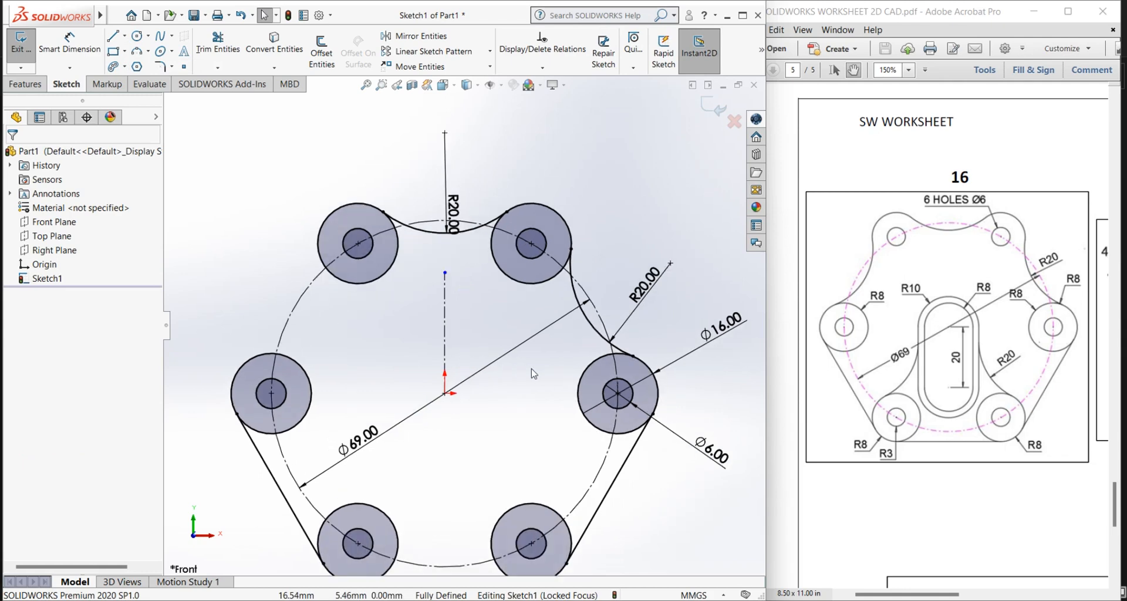
pyautogui.click(436, 36)
pyautogui.click(597, 337)
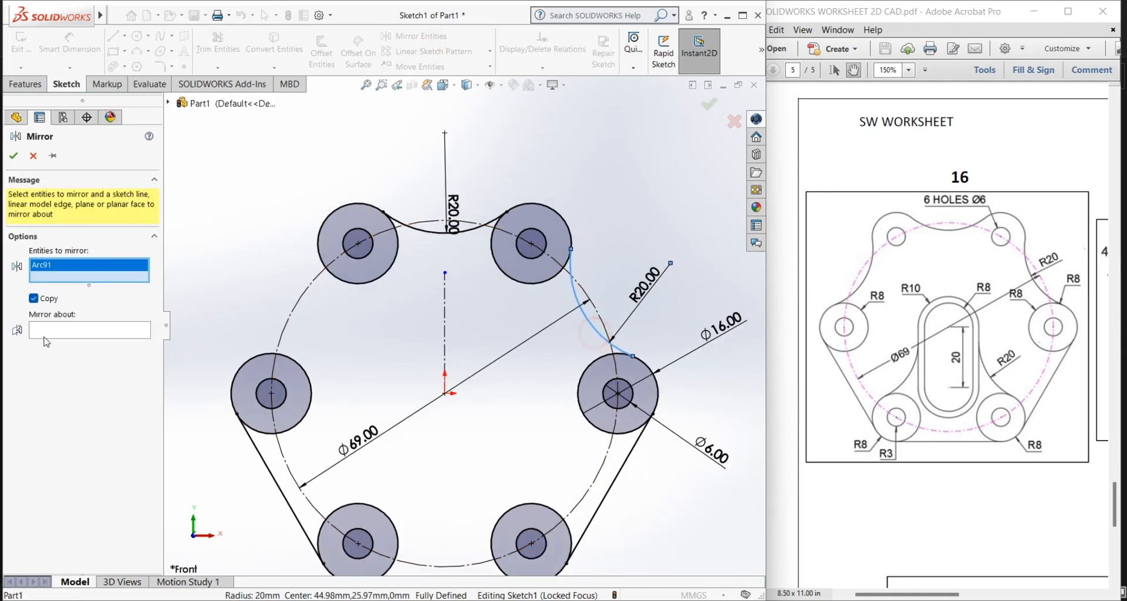
pyautogui.click(63, 330)
pyautogui.click(446, 326)
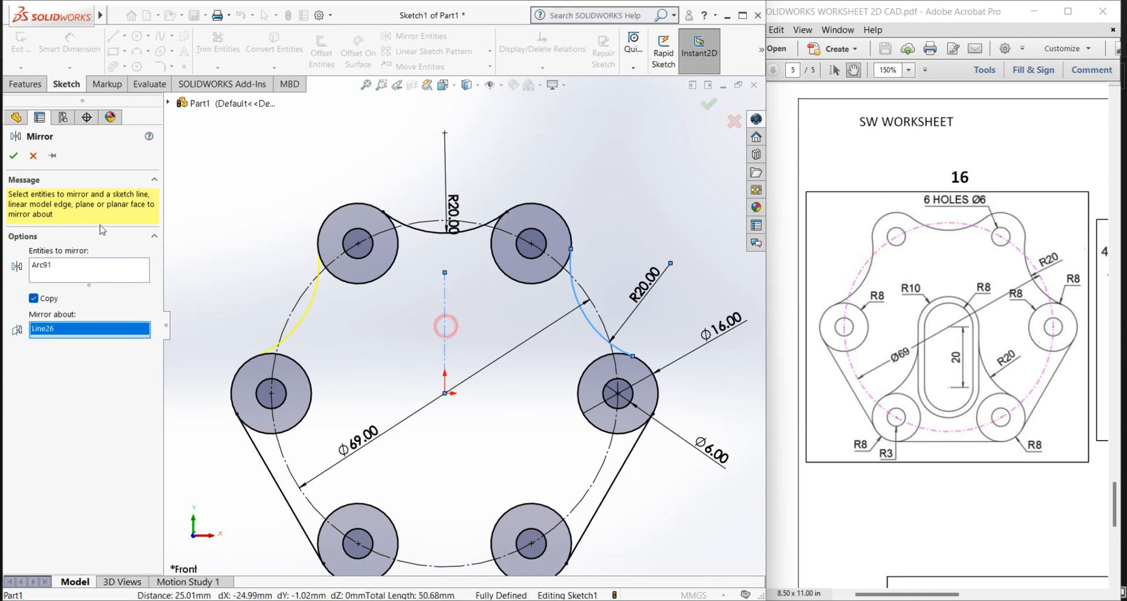
pyautogui.click(18, 158)
# Step: Sketch a circle of 16 mm diameter centred on the origin
pyautogui.press('f')
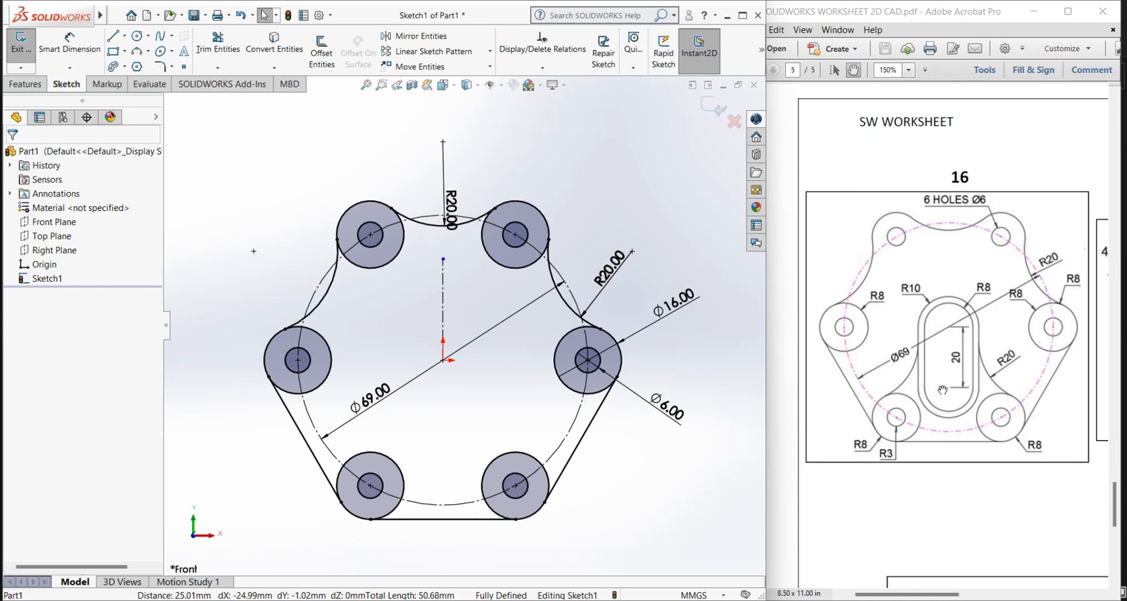
pyautogui.click(139, 36)
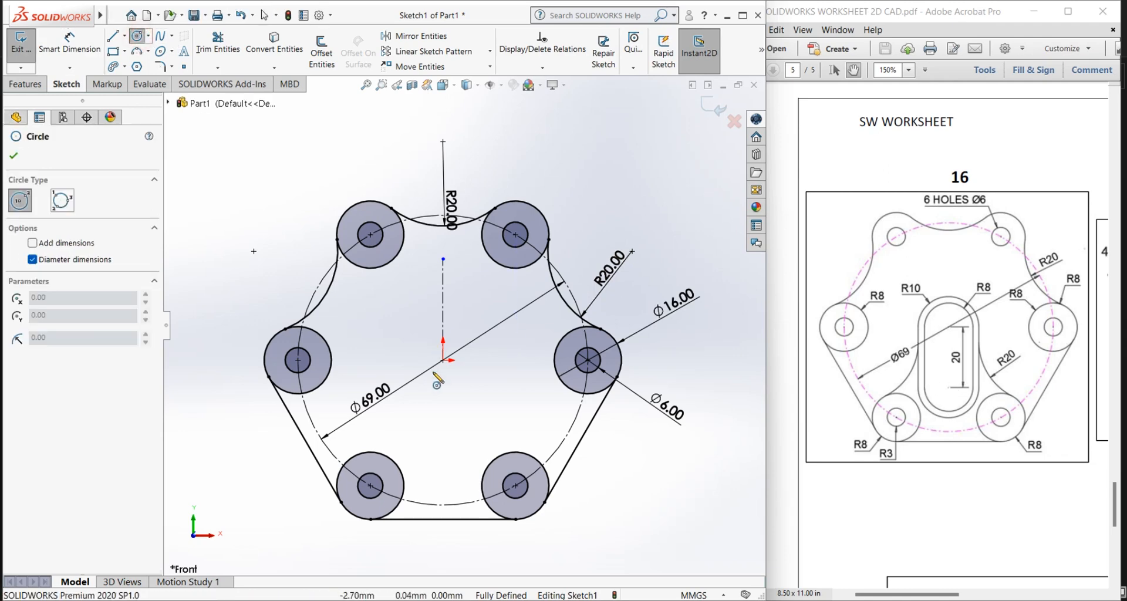
pyautogui.click(444, 361)
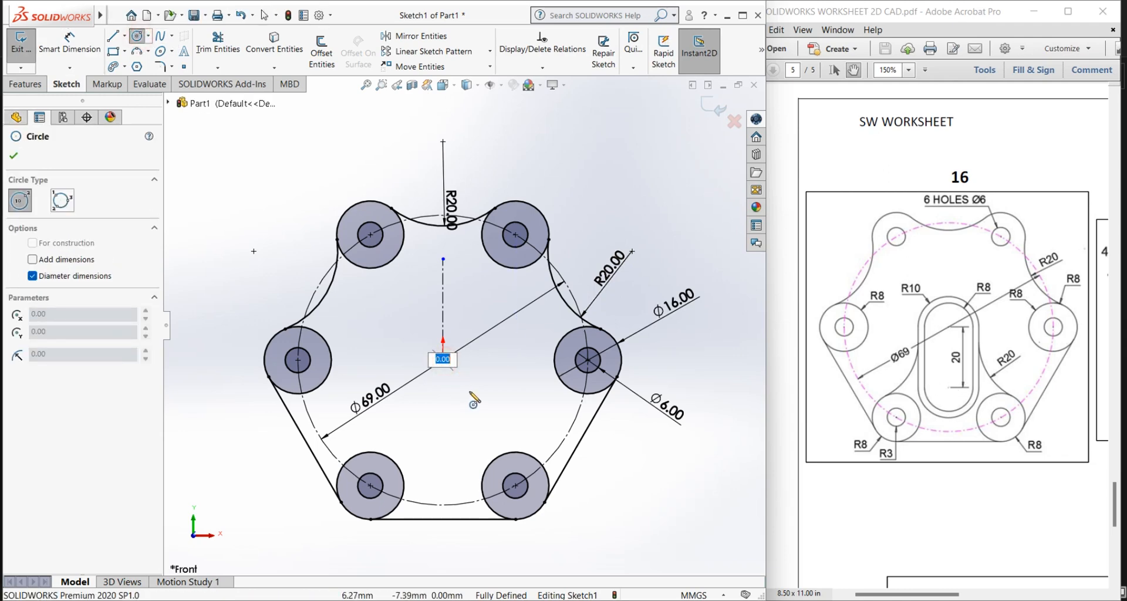
pyautogui.write('16')
pyautogui.press('Return')
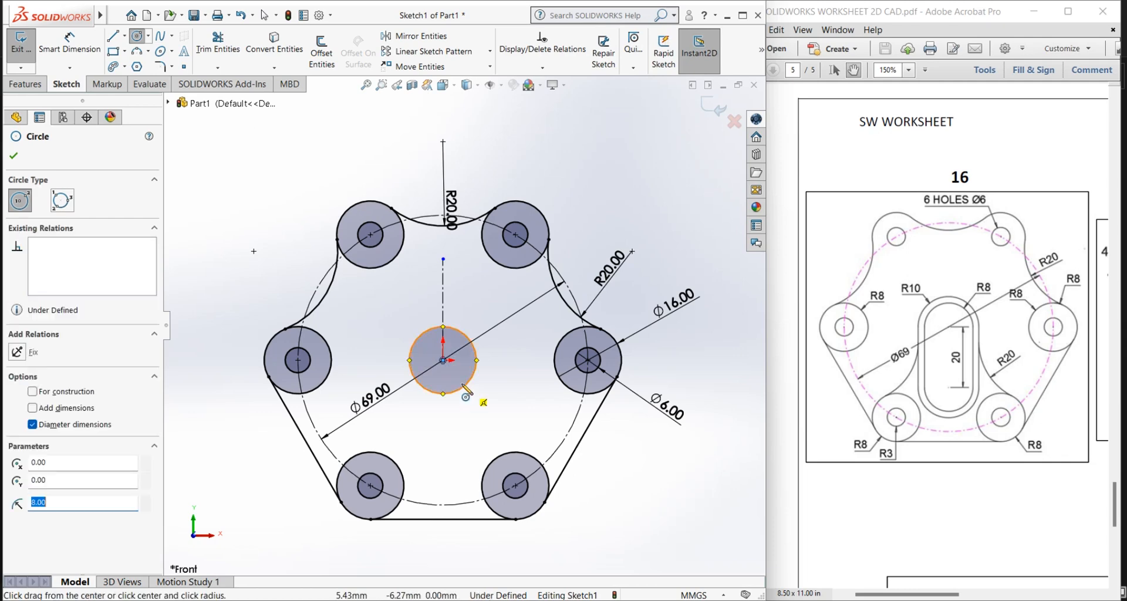
# Step: Sketch a concentric circle of 20 mm diameter around the origin
pyautogui.click(69, 44)
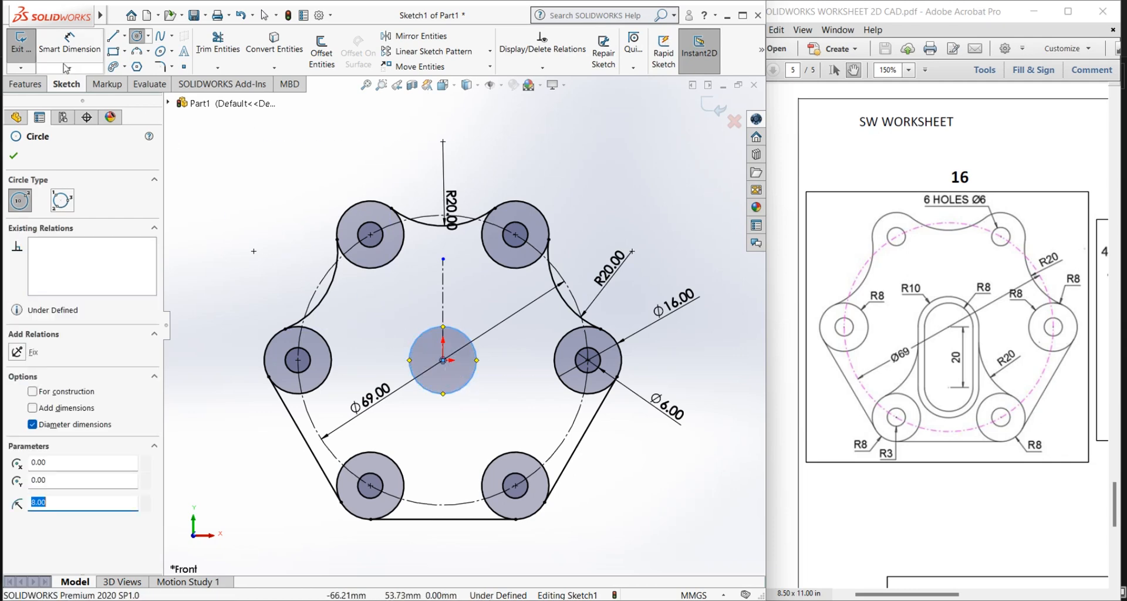
pyautogui.click(443, 361)
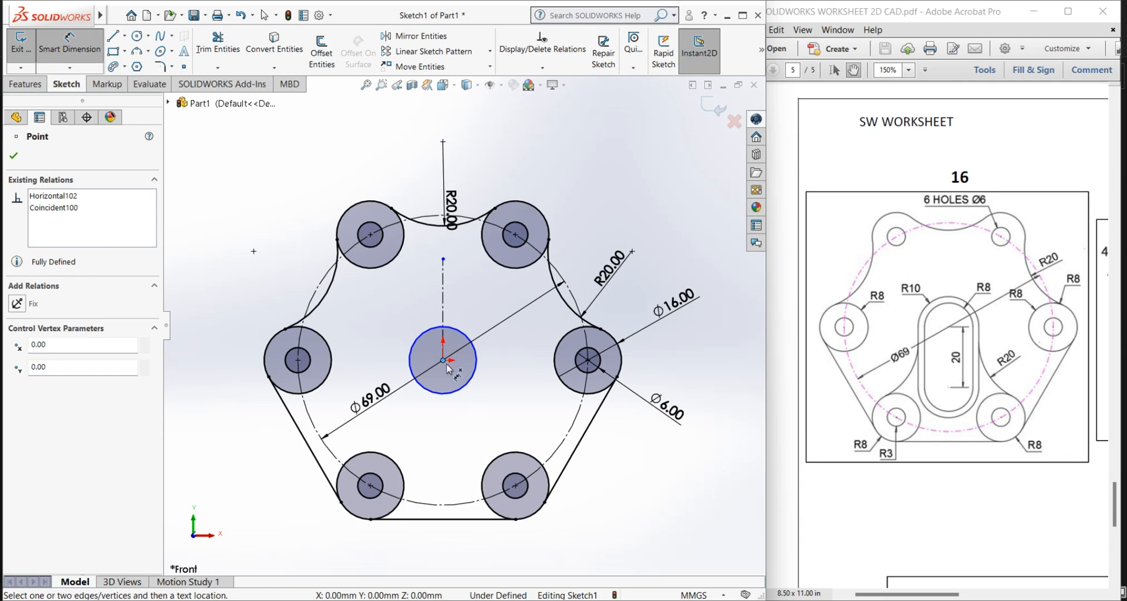
pyautogui.click(136, 36)
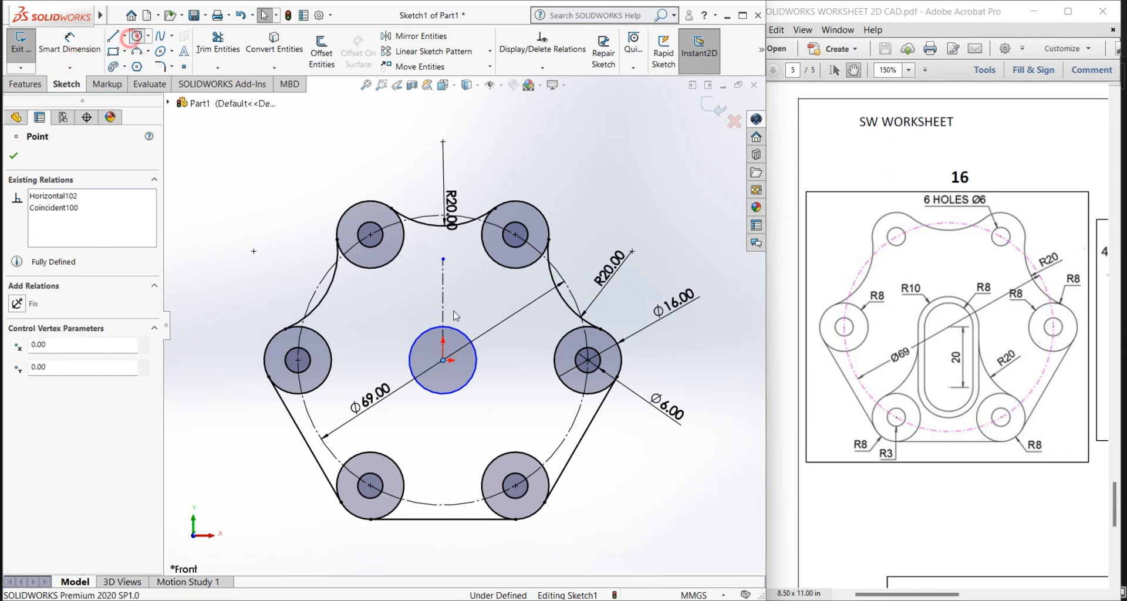
pyautogui.click(444, 360)
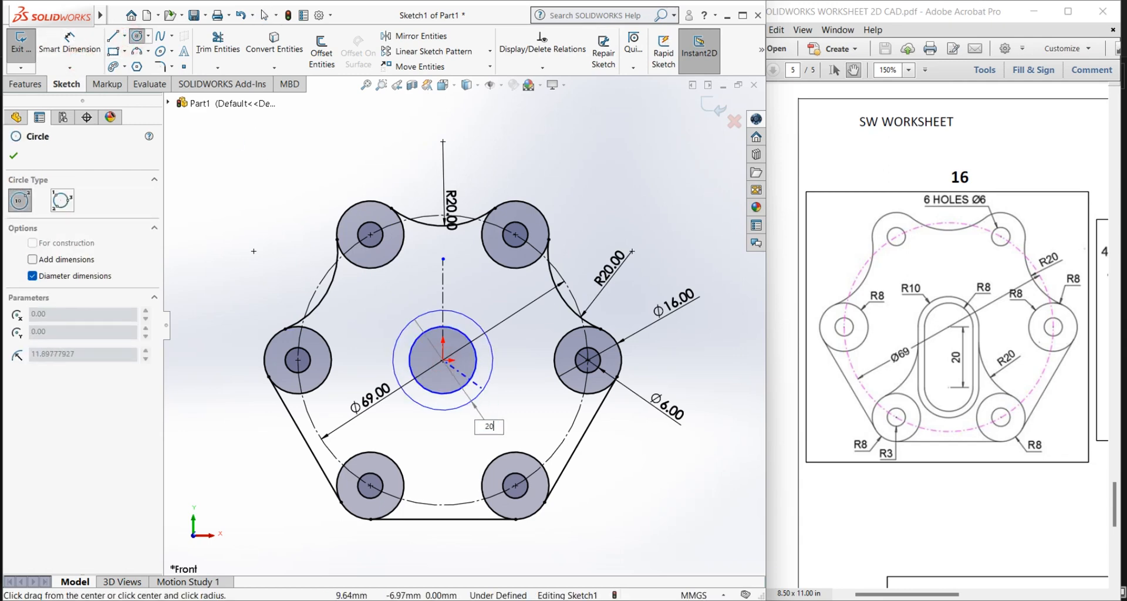
pyautogui.write('20')
pyautogui.press('Return')
pyautogui.rightClick(332, 282)
pyautogui.click(360, 295)
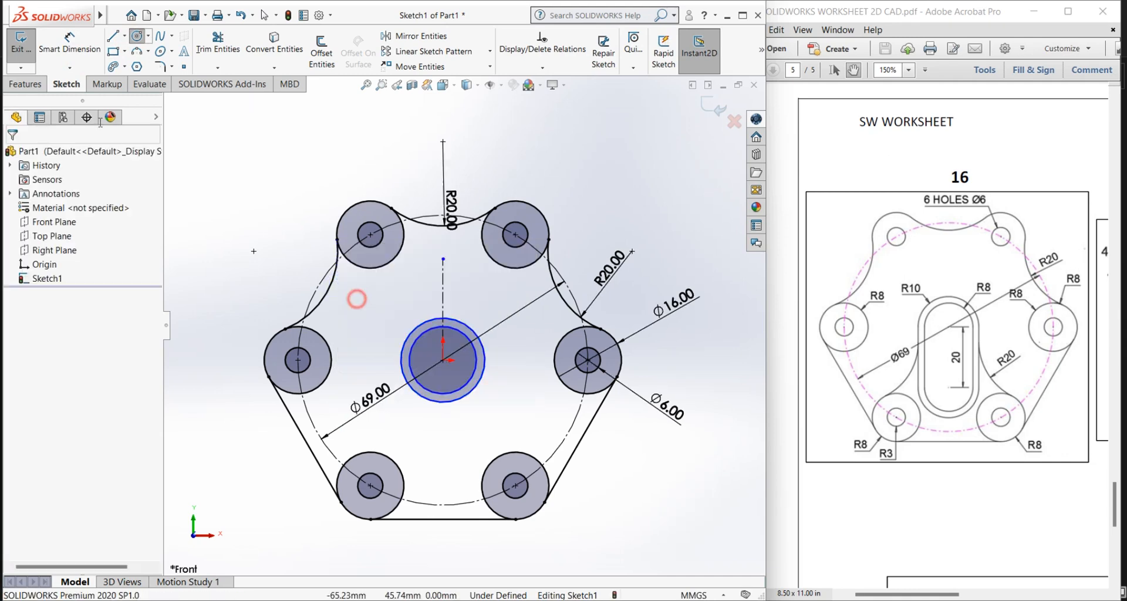
# Step: Dimension the outer circle at the origin with a 20 mm diameter and the inner one with 16 mm
pyautogui.click(70, 54)
pyautogui.click(418, 328)
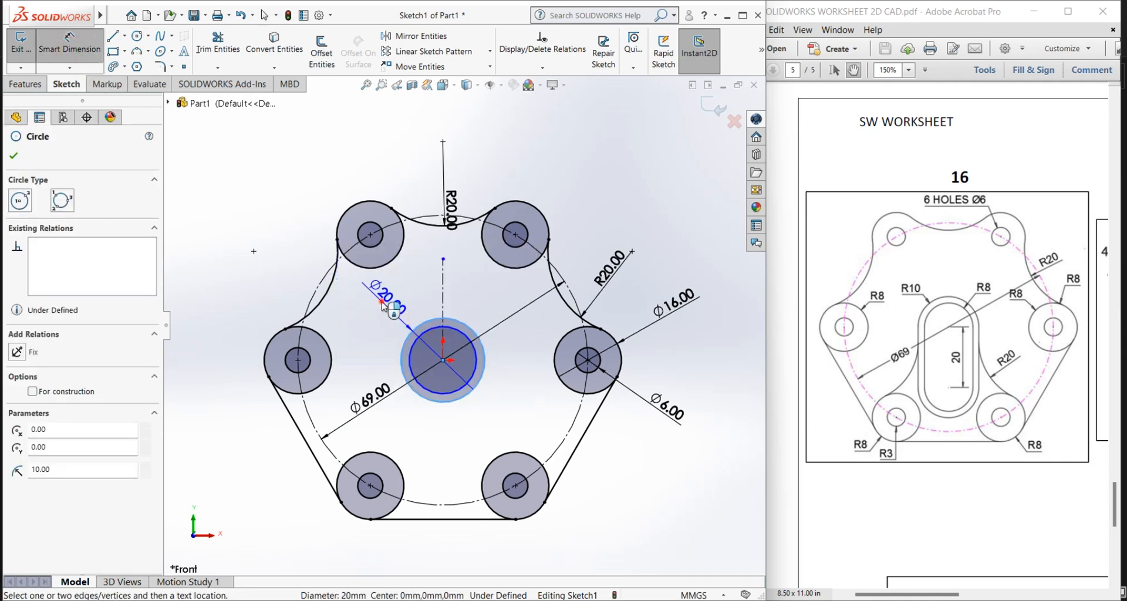
pyautogui.click(385, 305)
pyautogui.click(334, 282)
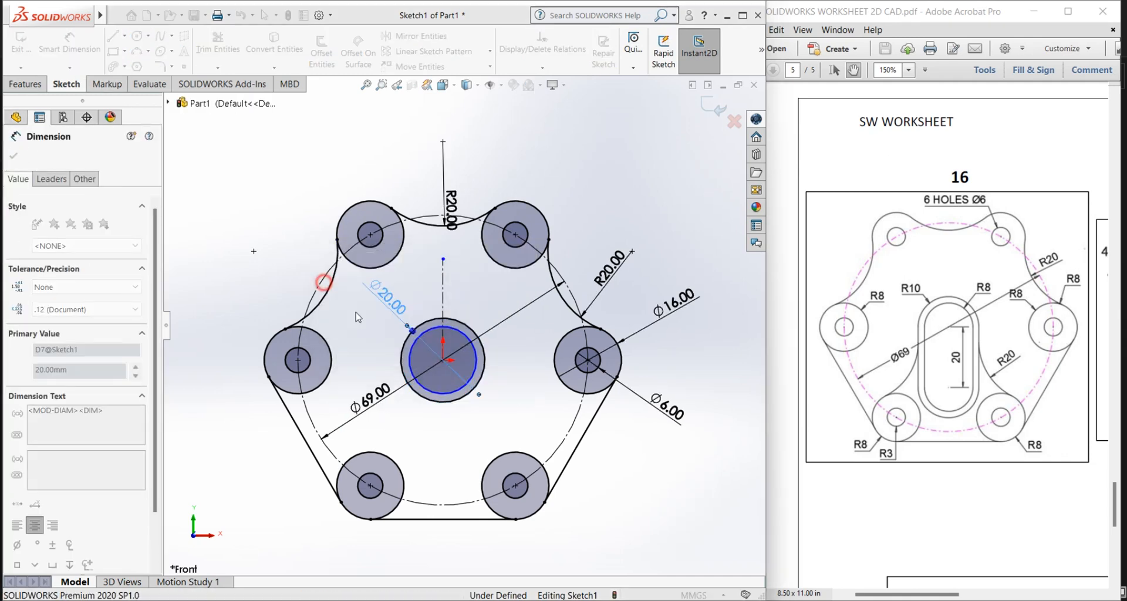
pyautogui.click(476, 355)
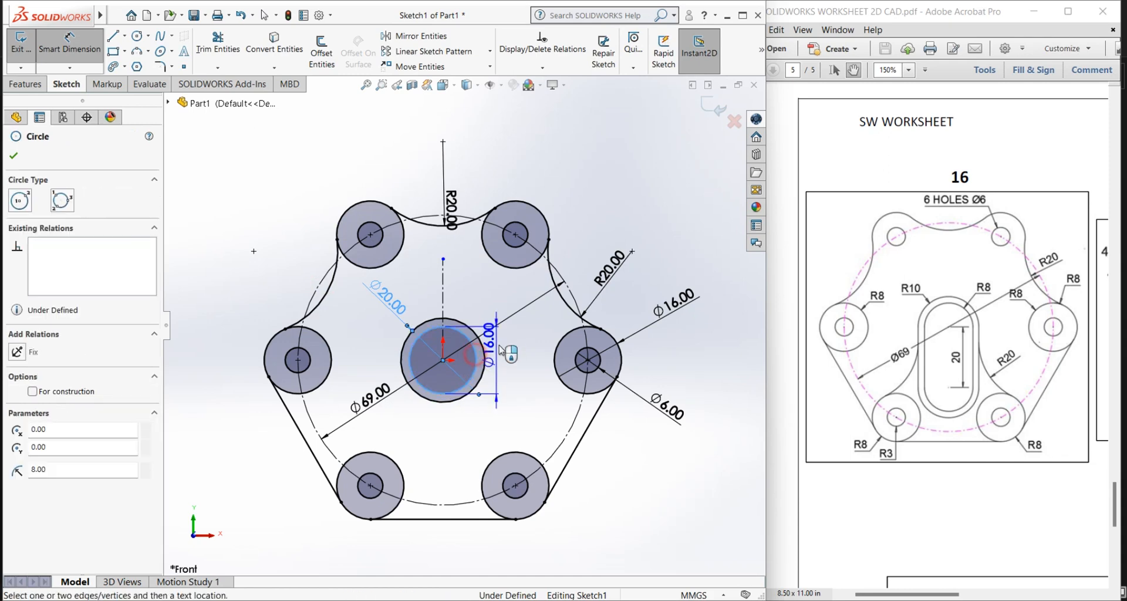
pyautogui.click(532, 404)
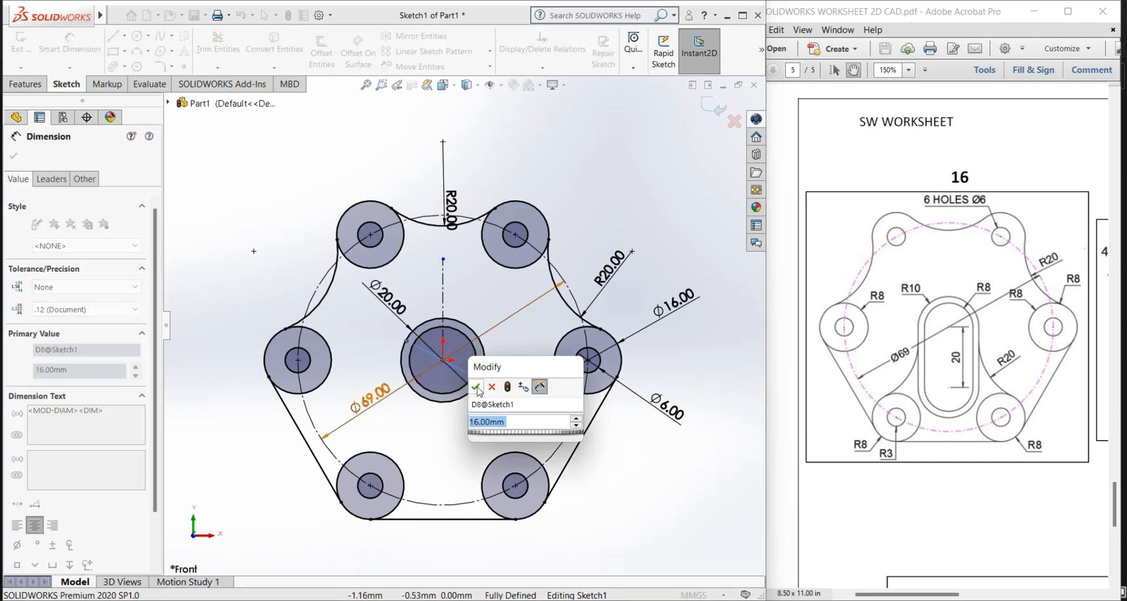
pyautogui.click(477, 388)
# Step: Display the diameter dimension of the outer circle at the origin as a radius
pyautogui.scroll(-3, 387, 324)
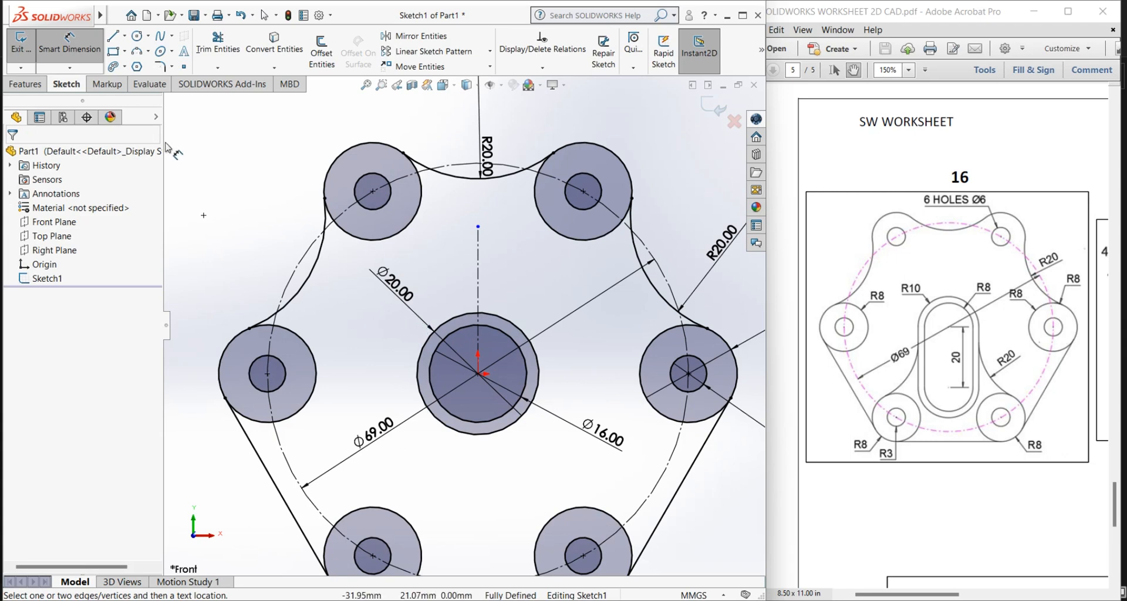
pyautogui.click(69, 47)
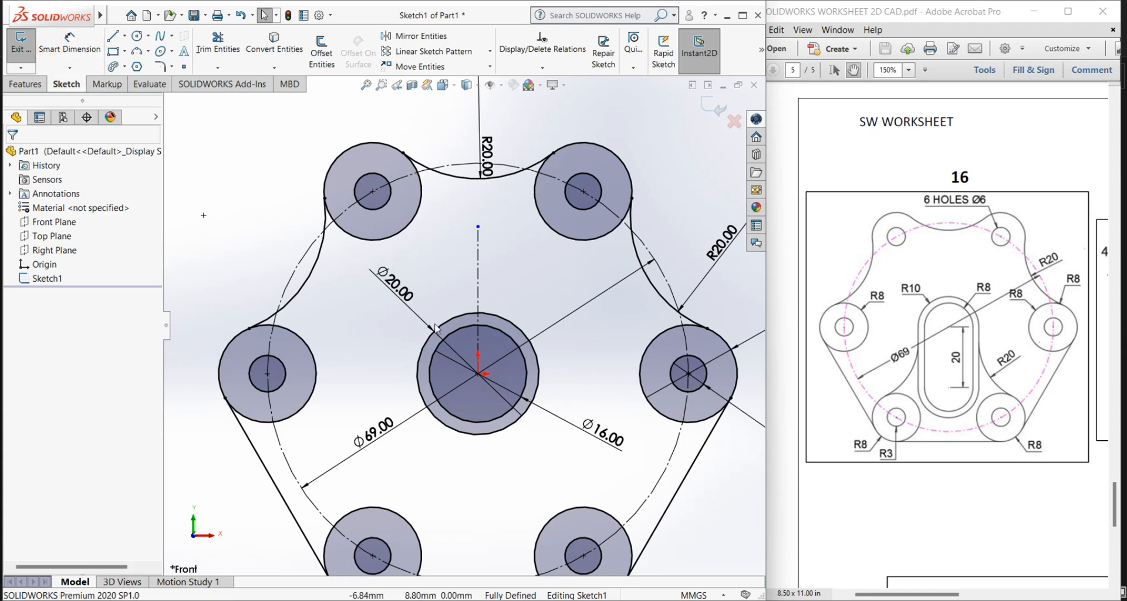
pyautogui.click(452, 352)
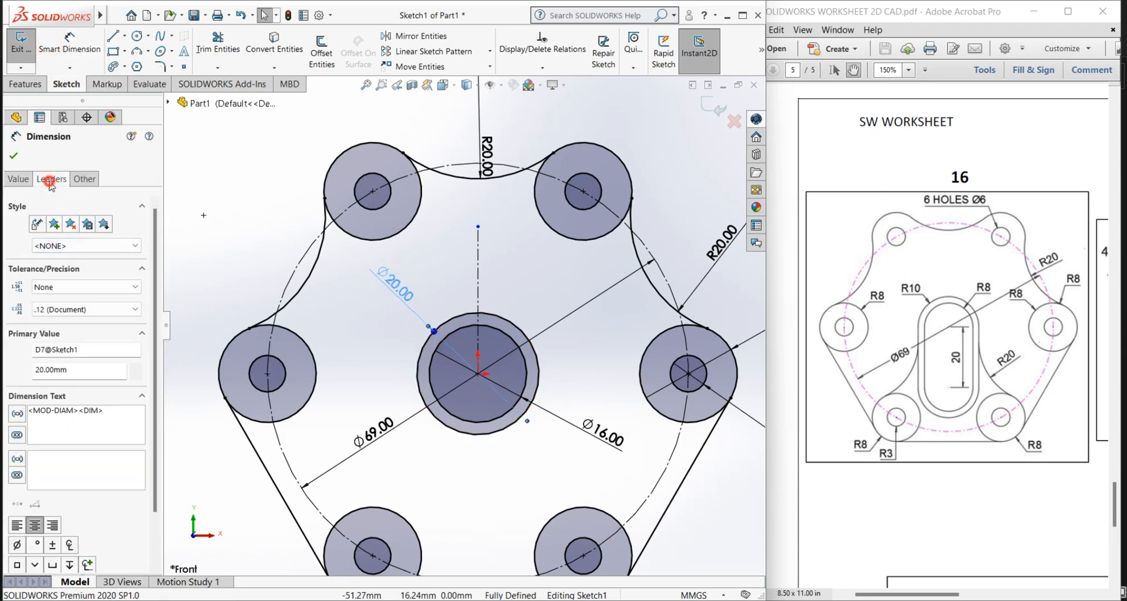
pyautogui.click(50, 182)
pyautogui.click(40, 270)
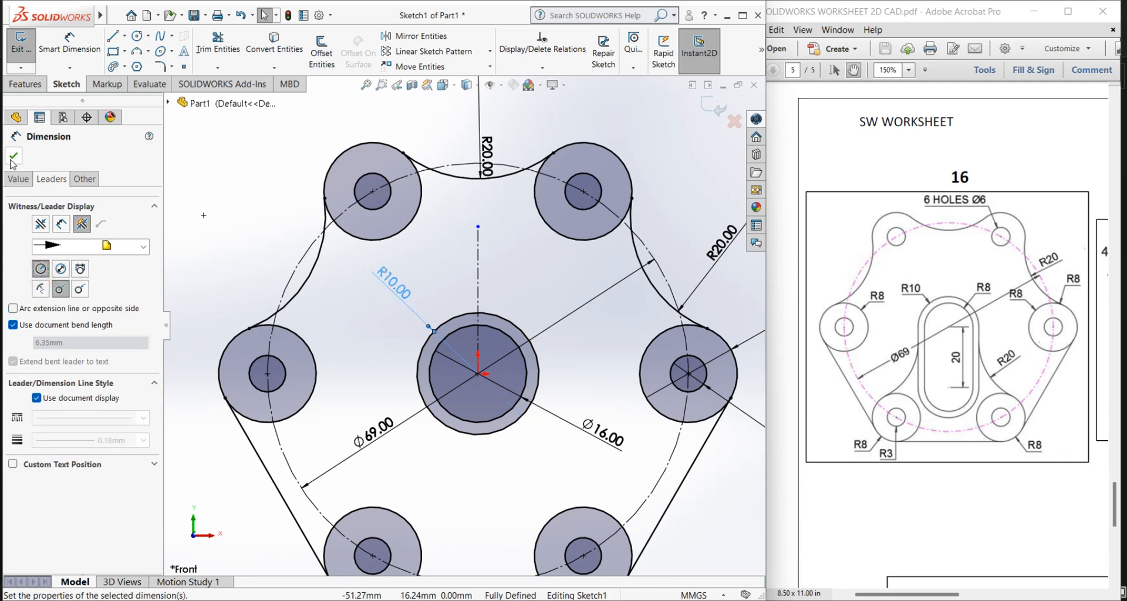
pyautogui.click(13, 156)
pyautogui.click(358, 314)
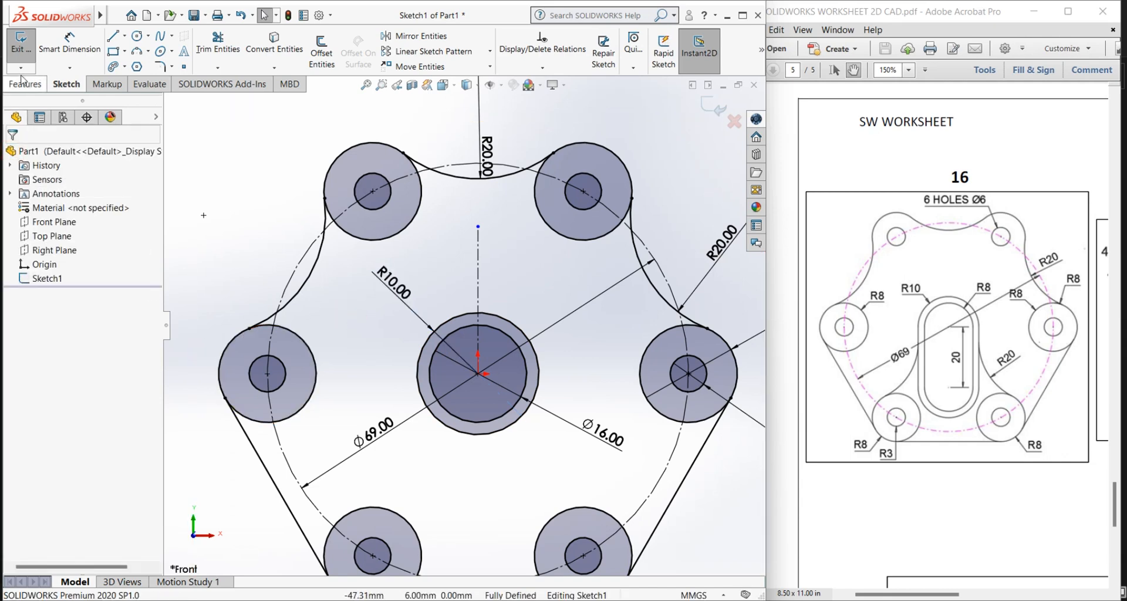
# Step: Sketch a vertical centerline about 21 mm long from the origin downward
pyautogui.click(124, 35)
pyautogui.click(135, 66)
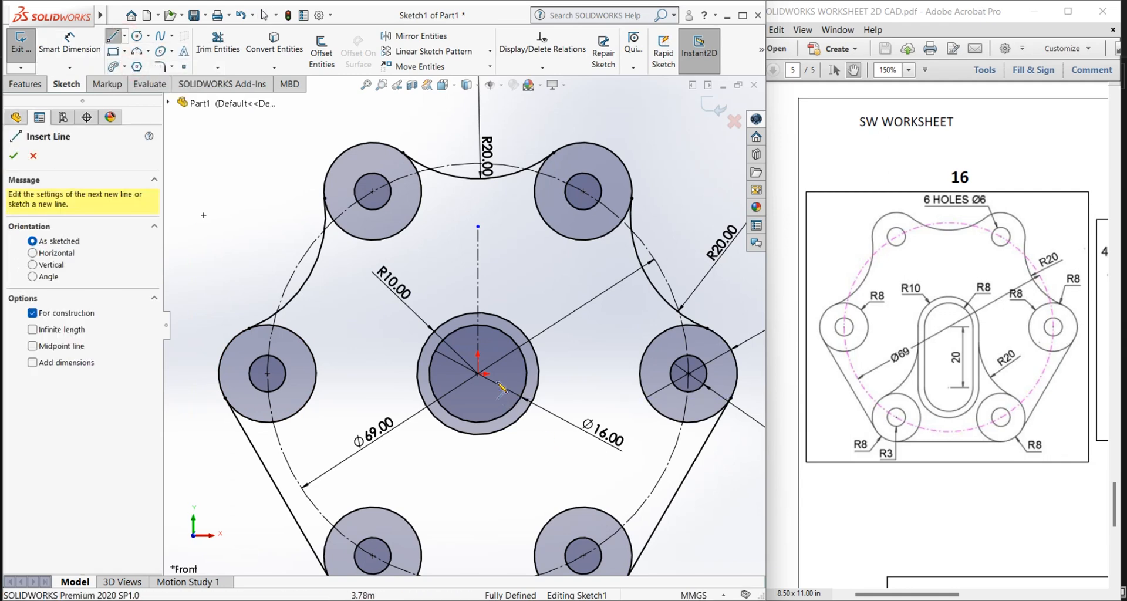
pyautogui.click(479, 374)
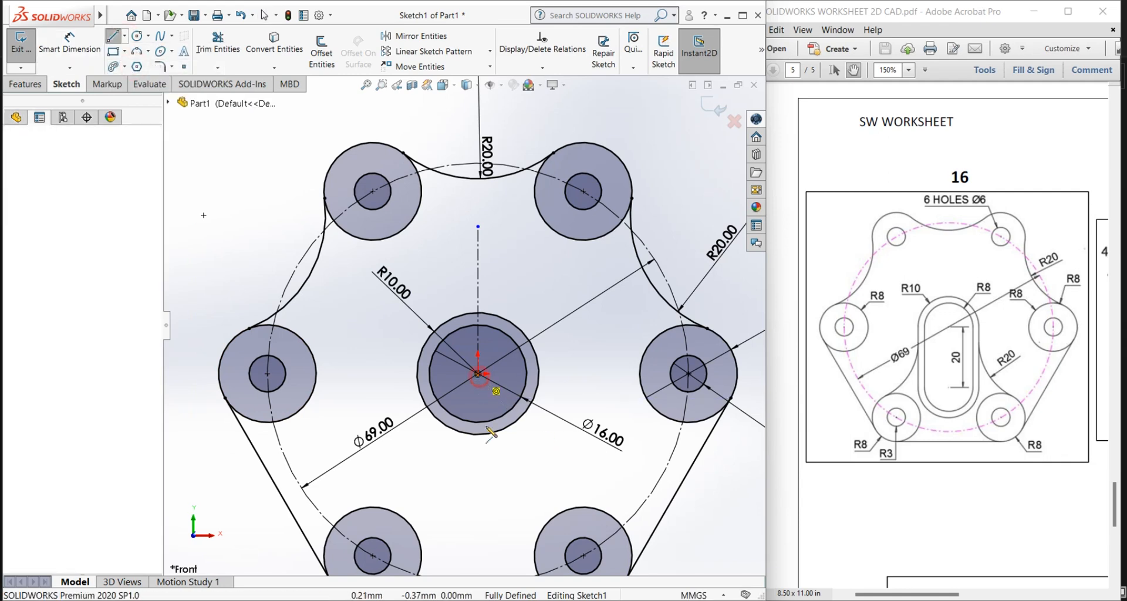
pyautogui.rightClick(482, 506)
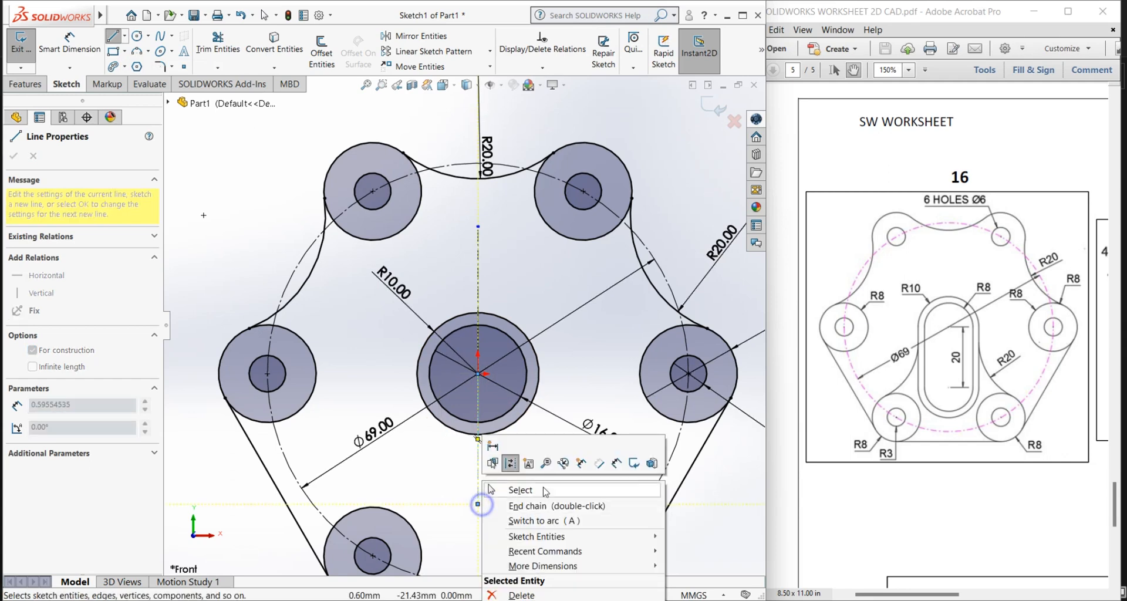
pyautogui.click(524, 488)
# Step: Dimension the length of the lower vertical centerline as 20 mm
pyautogui.click(69, 45)
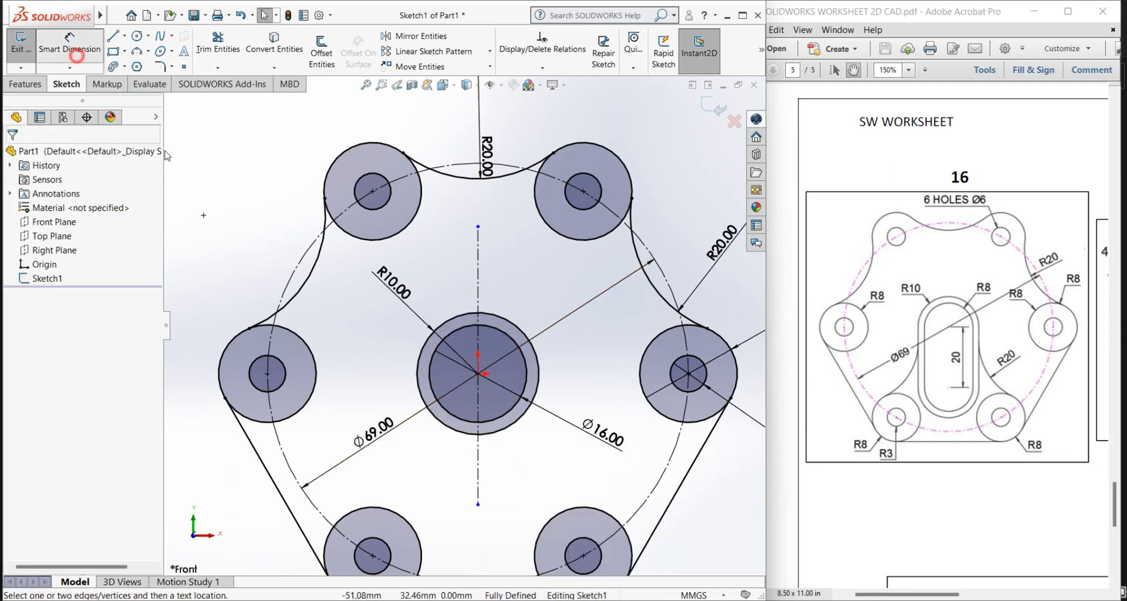
pyautogui.click(479, 461)
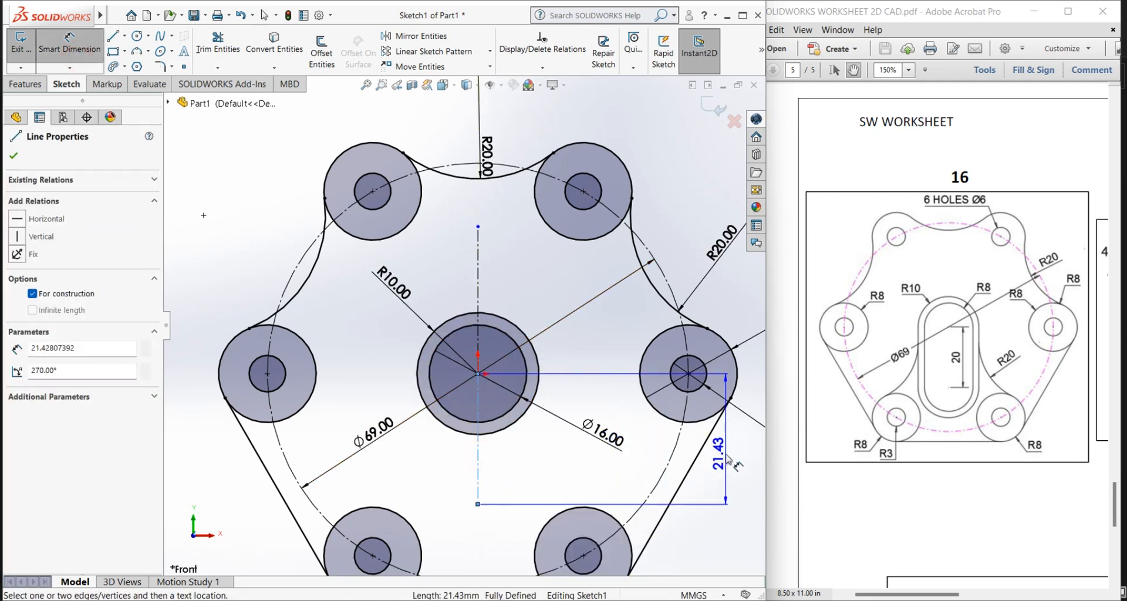
pyautogui.click(561, 426)
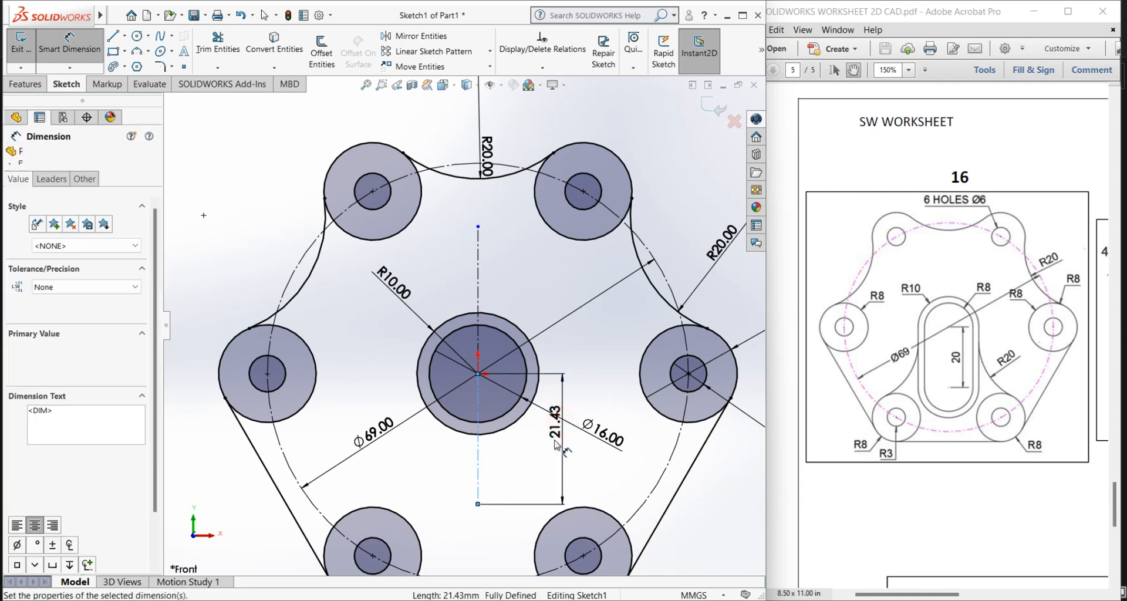
pyautogui.write('20')
pyautogui.press('Return')
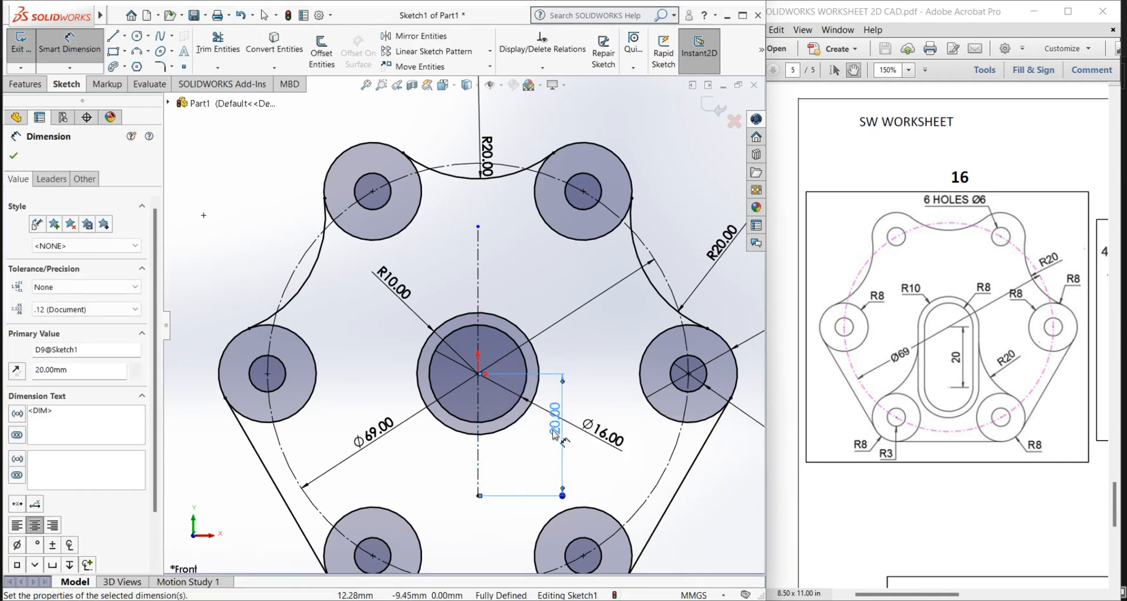
pyautogui.rightClick(579, 337)
pyautogui.click(600, 374)
# Step: Sketch two concentric circles of about 16 mm and 12 mm diameter on the lower end of the 20 mm centerline
pyautogui.scroll(2, 522, 456)
pyautogui.scroll(-2, 521, 456)
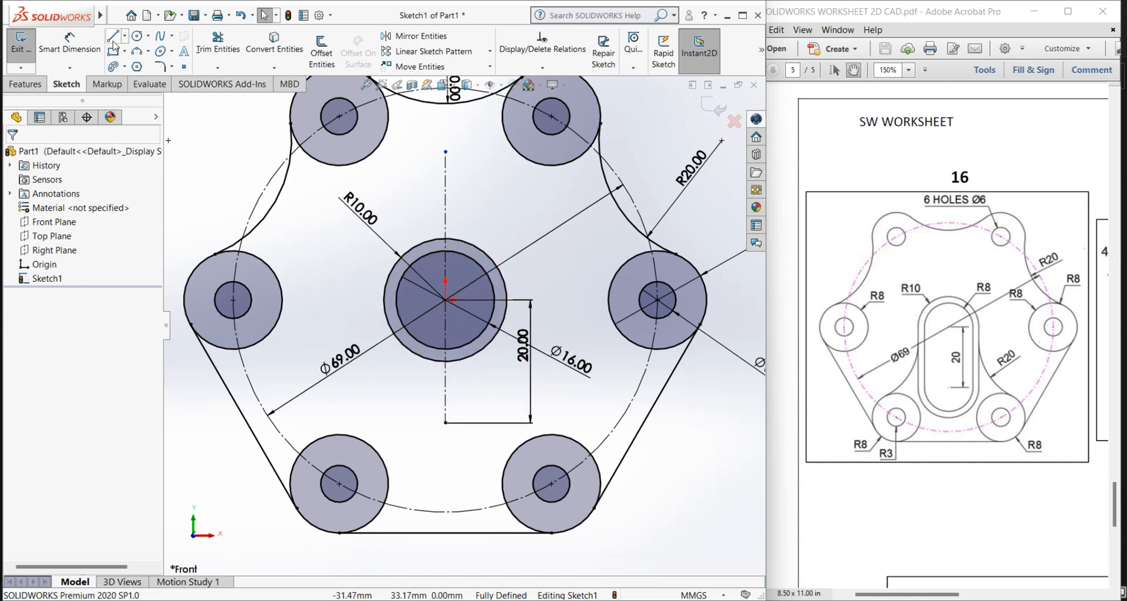
pyautogui.click(136, 37)
pyautogui.click(445, 423)
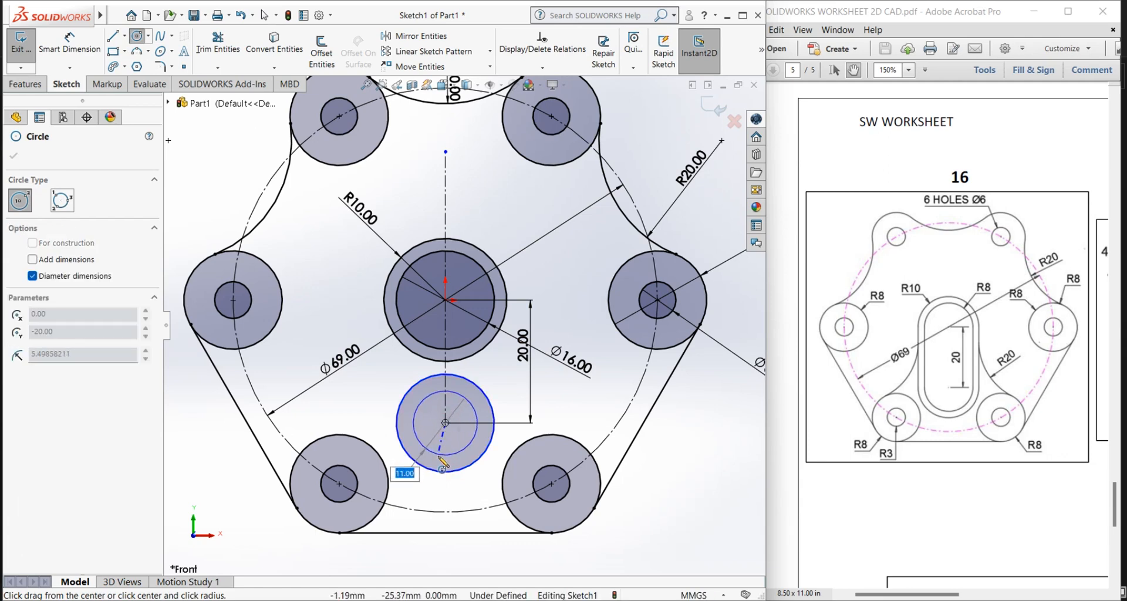
pyautogui.click(442, 459)
pyautogui.rightClick(383, 363)
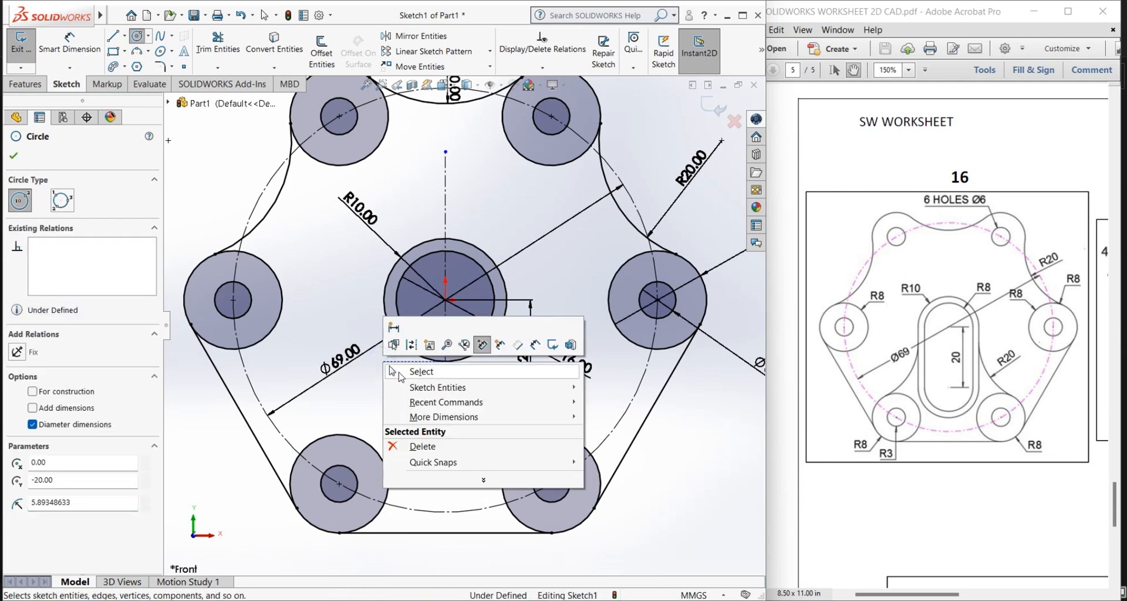
pyautogui.click(406, 371)
# Step: Dimension the outer circle at the centerline's lower end with a 20 mm diameter
pyautogui.click(69, 44)
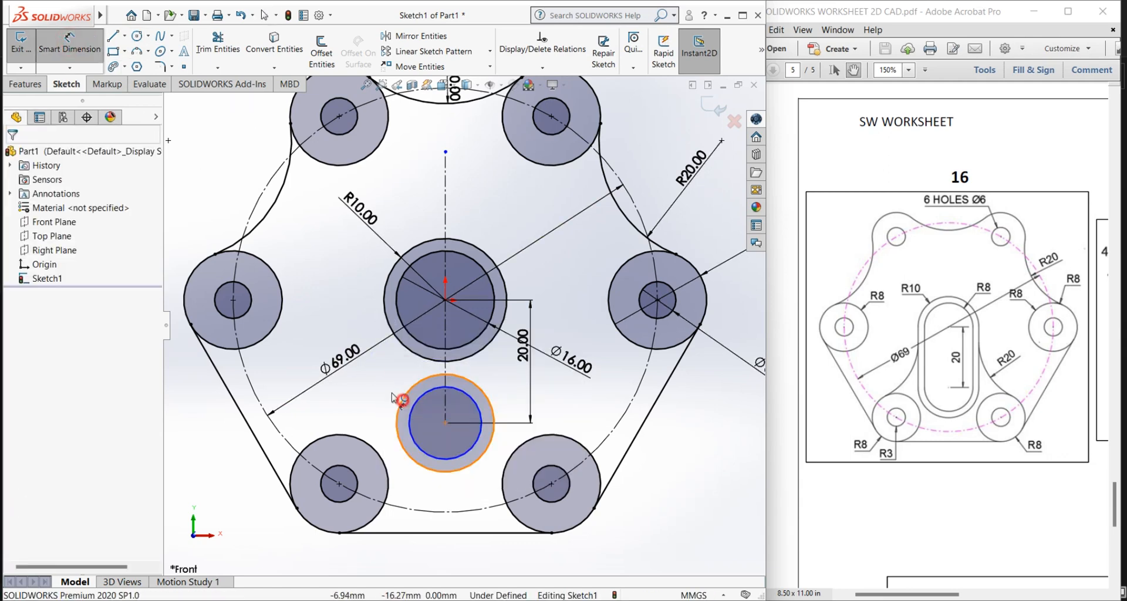
pyautogui.click(406, 404)
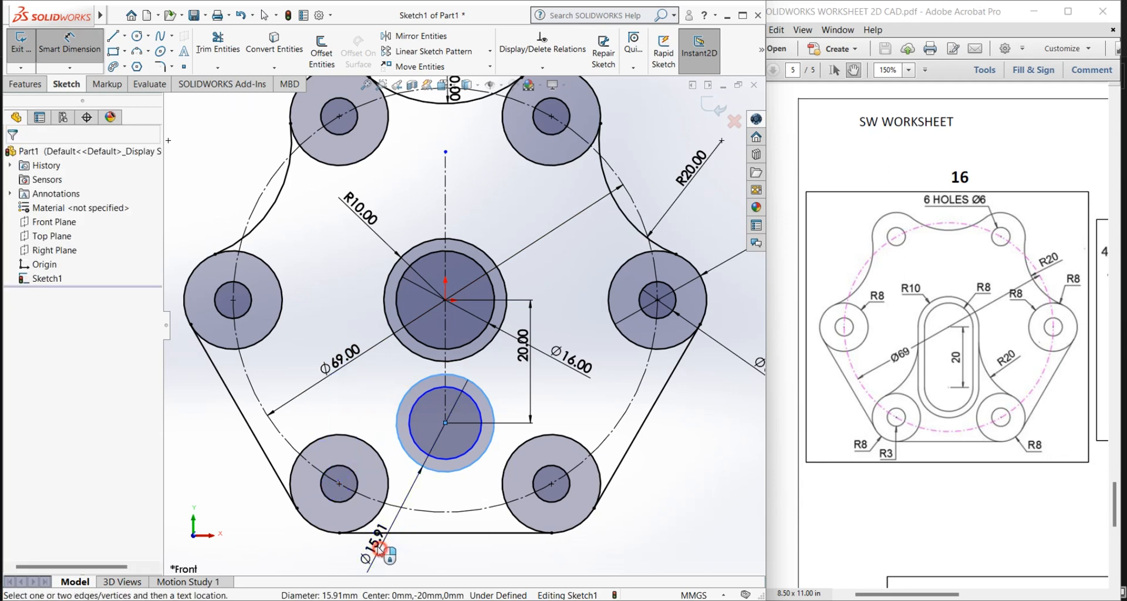
pyautogui.click(385, 549)
pyautogui.write('20')
pyautogui.press('Return')
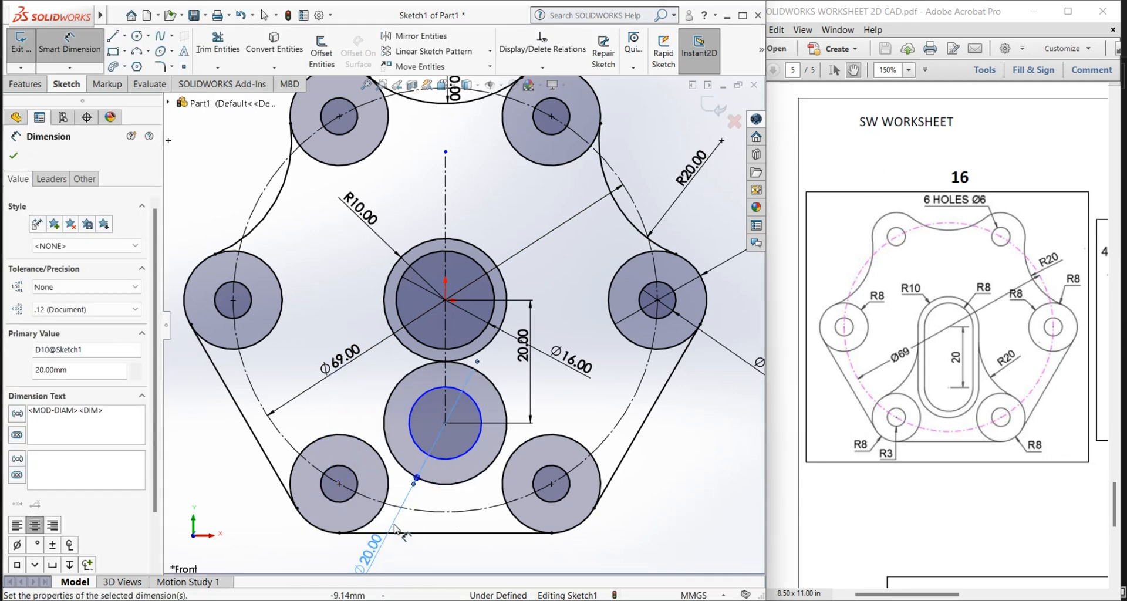
# Step: Dimension the inner circle at the centerline's lower end with a 16 mm diameter
pyautogui.click(450, 460)
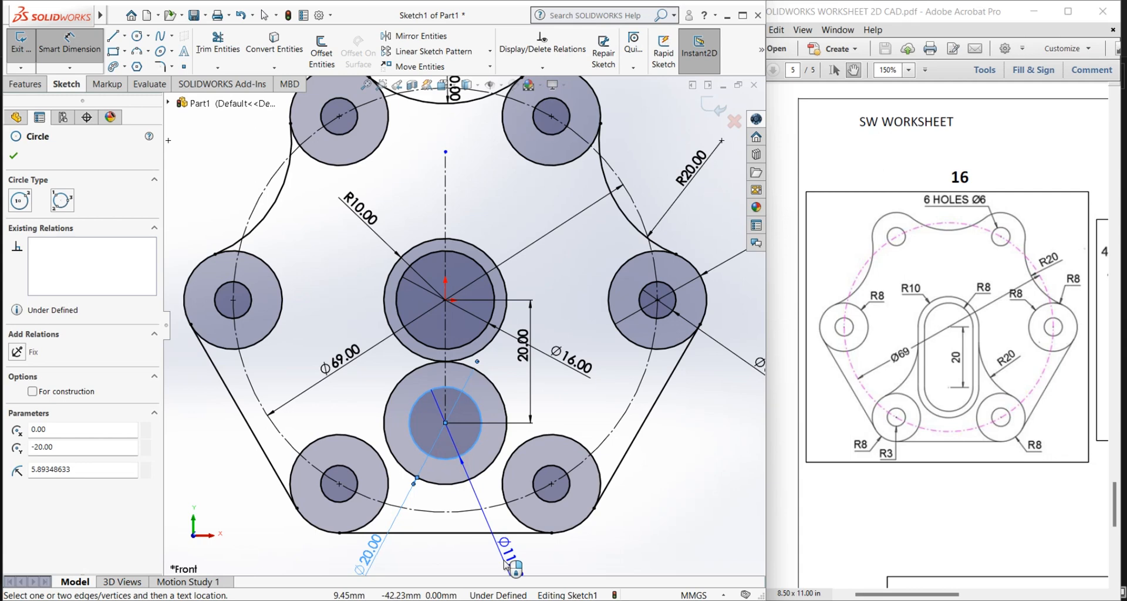
pyautogui.click(506, 565)
pyautogui.write('16')
pyautogui.press('Return')
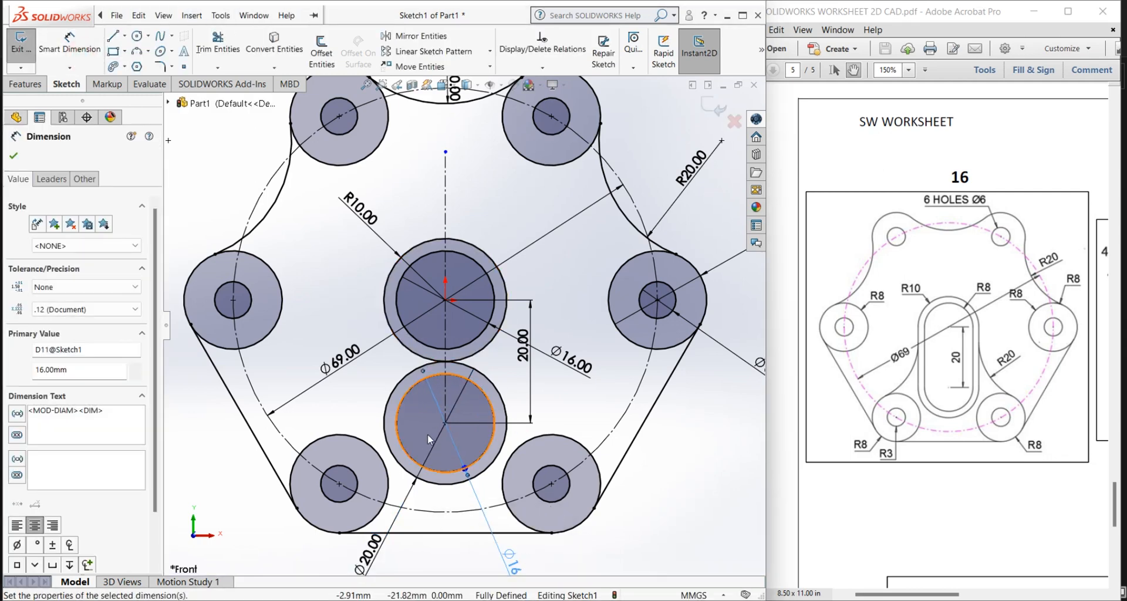
pyautogui.scroll(-1, 421, 461)
pyautogui.press('Escape')
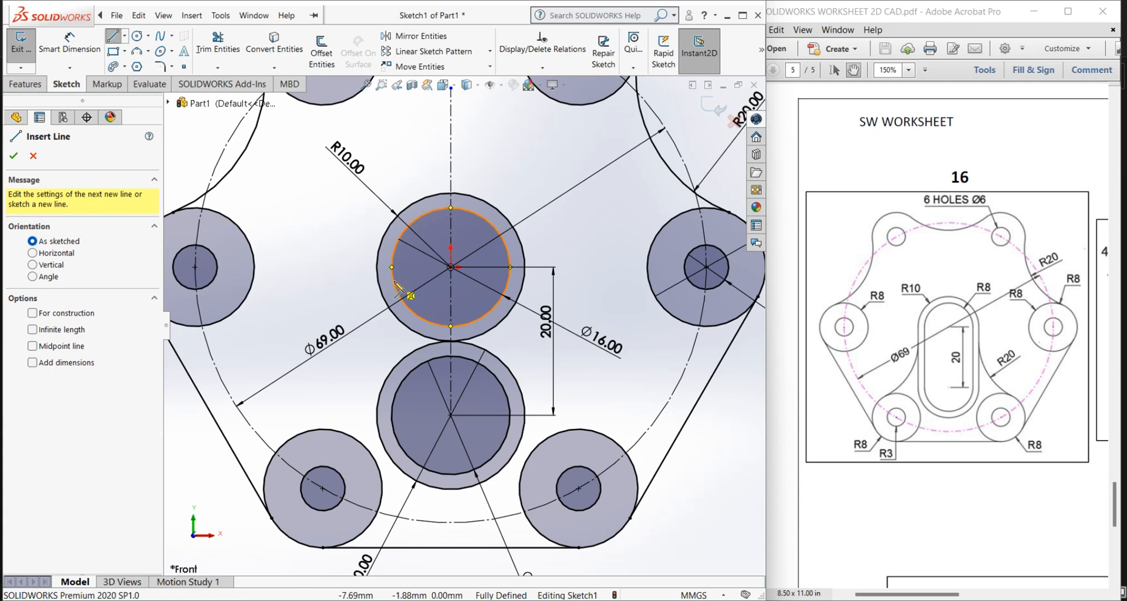
# Step: Connect the two inner 16 mm circles with 20 mm vertical lines between their left and right quadrant points
pyautogui.click(392, 268)
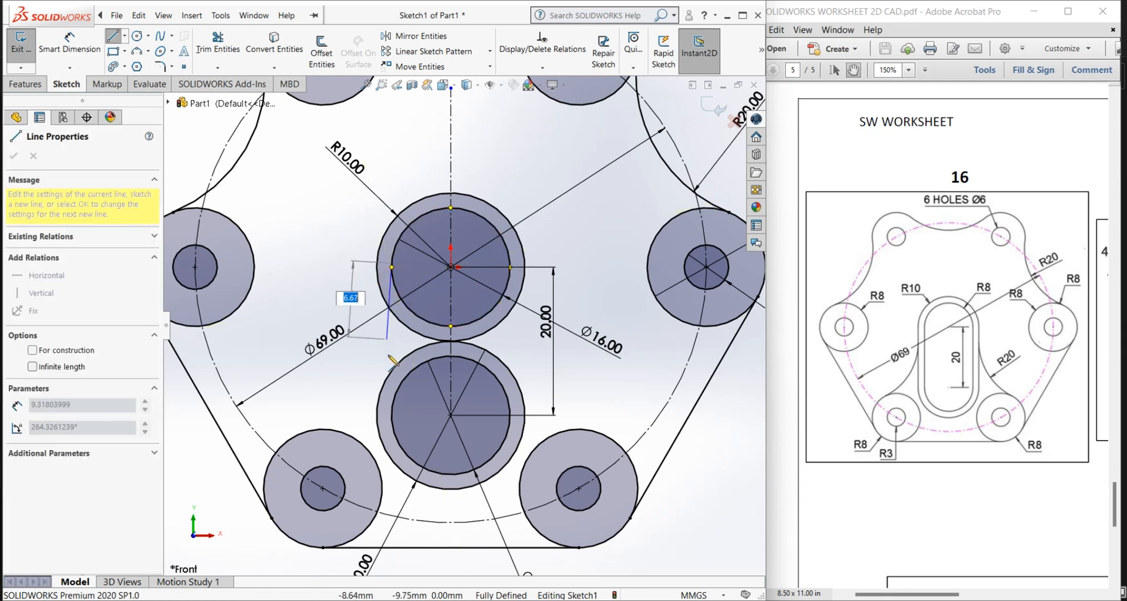
pyautogui.click(393, 417)
pyautogui.rightClick(394, 417)
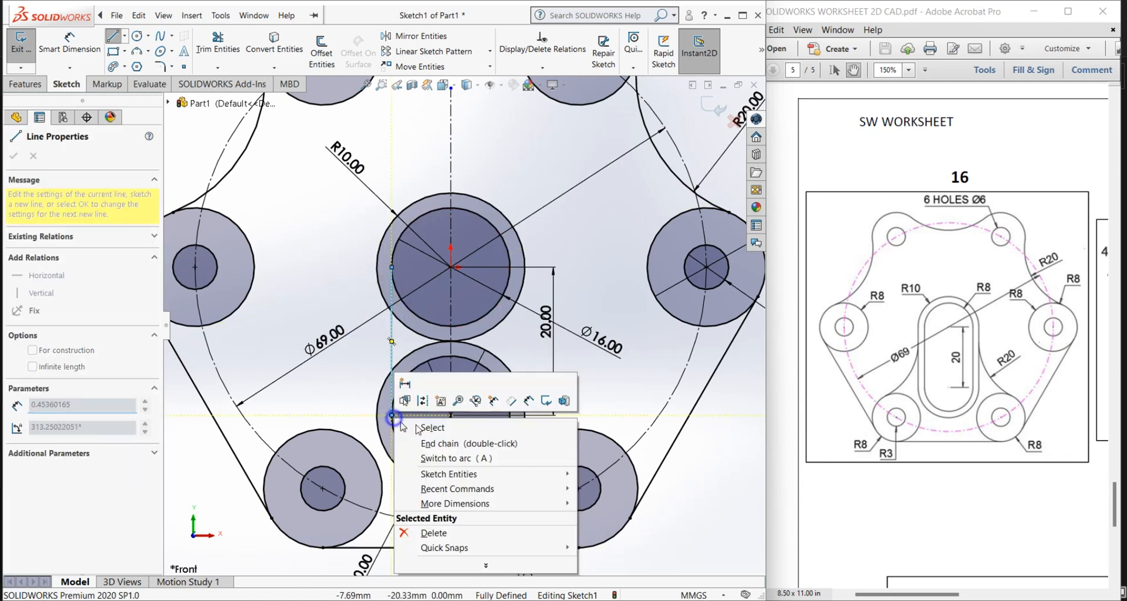
pyautogui.click(423, 427)
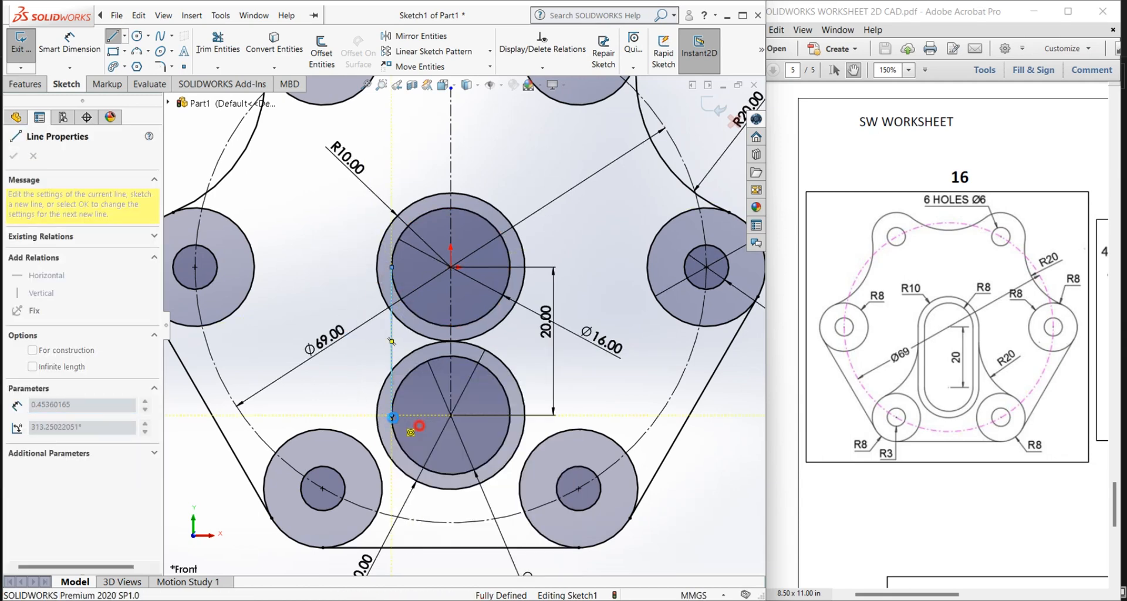
pyautogui.click(115, 37)
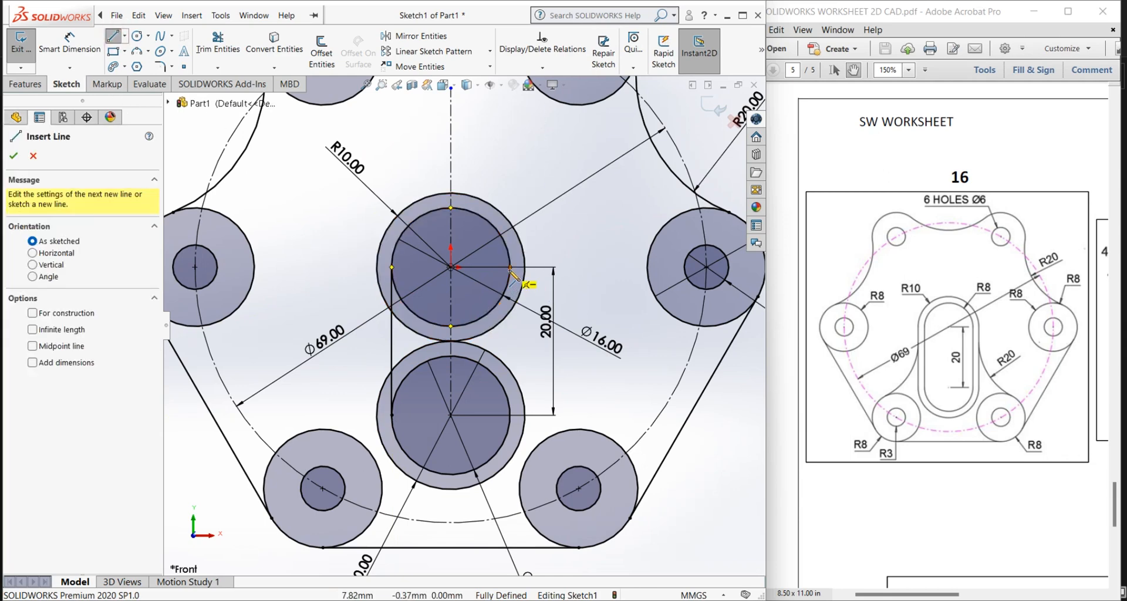
pyautogui.click(509, 268)
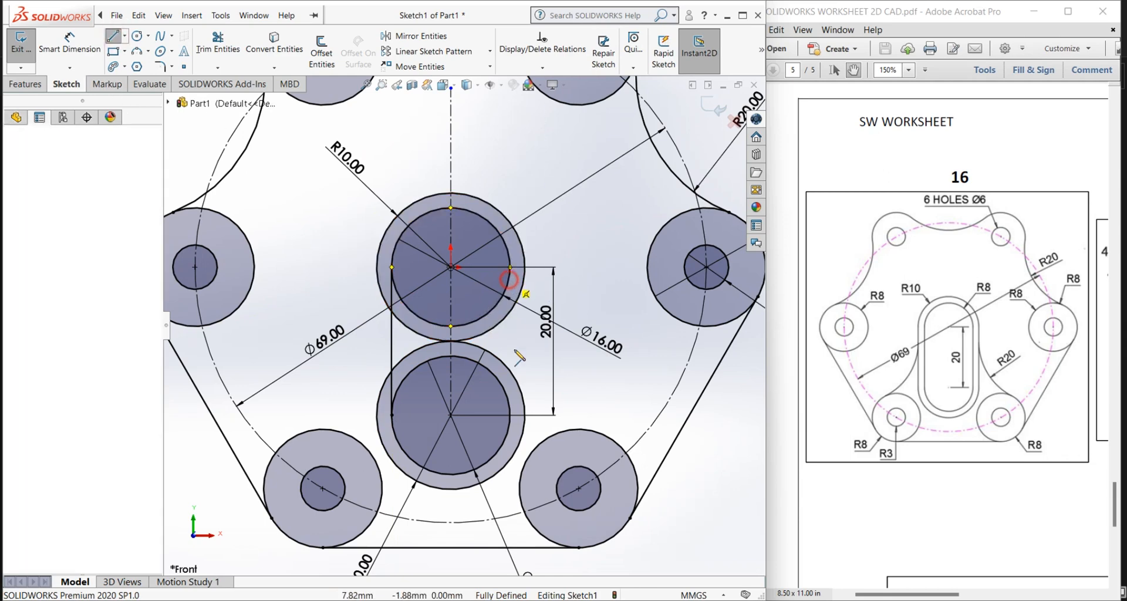
pyautogui.click(510, 408)
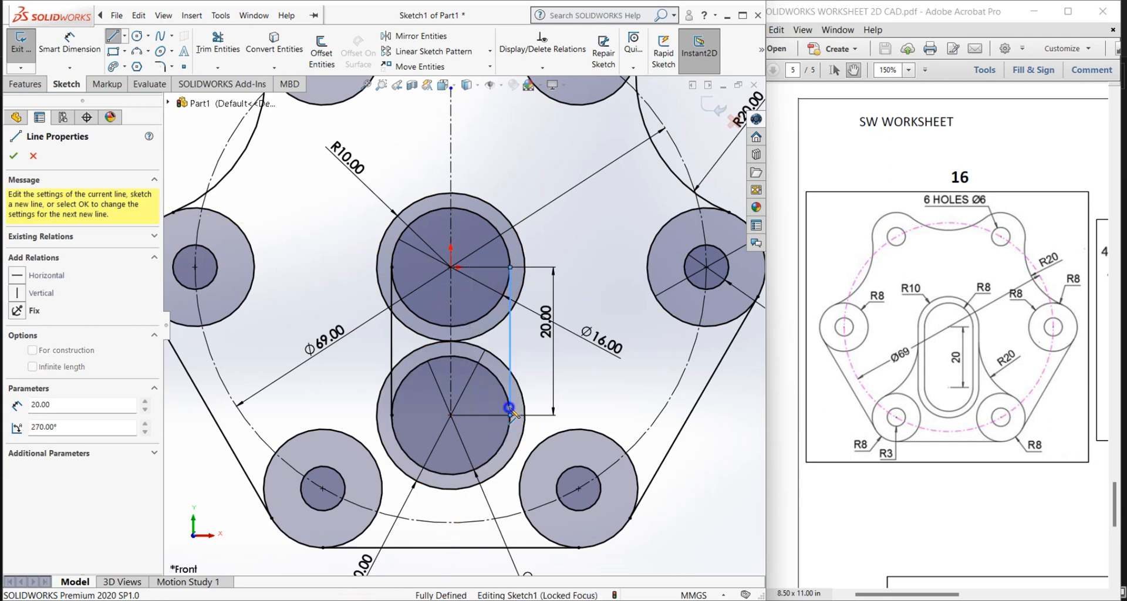
pyautogui.rightClick(509, 406)
pyautogui.click(535, 418)
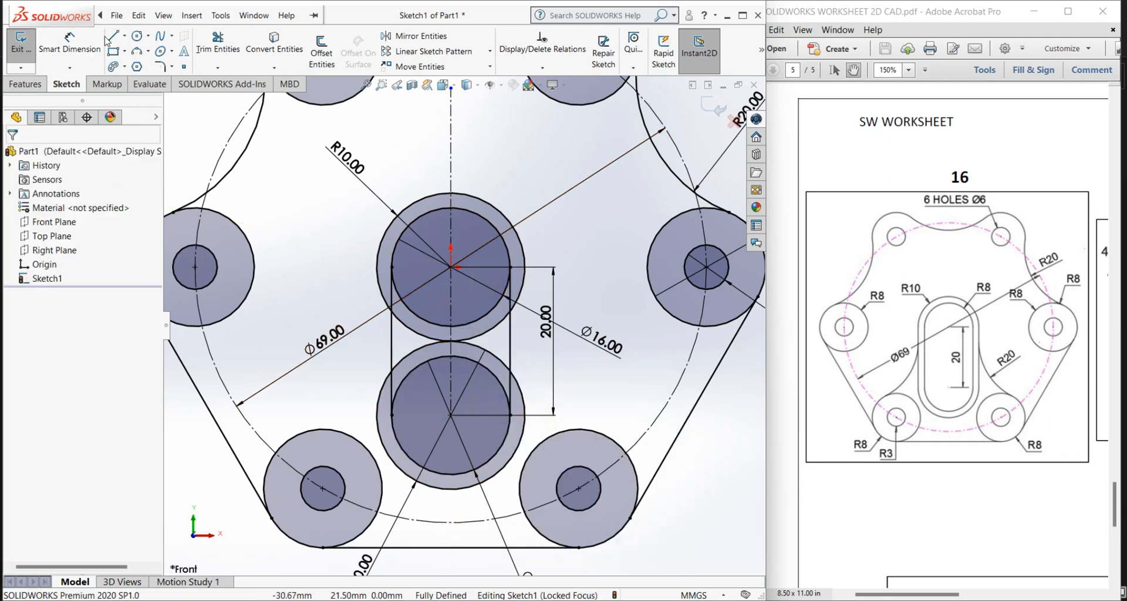
# Step: Connect the two outer 20 mm circles with 20 mm vertical lines between their left and right quadrant points
pyautogui.click(377, 277)
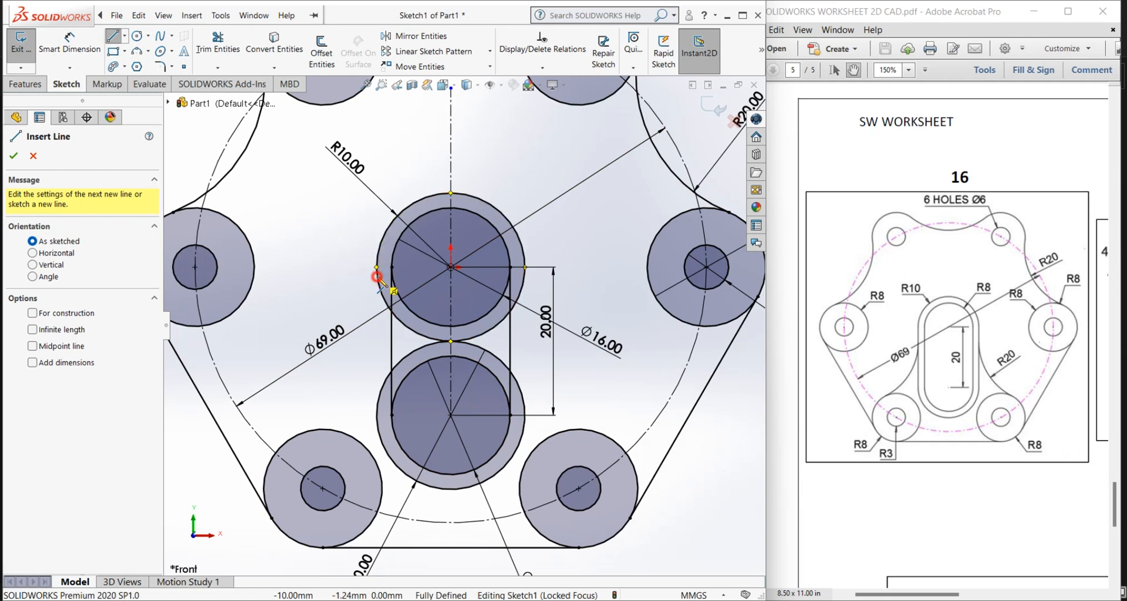
pyautogui.click(377, 416)
pyautogui.rightClick(377, 411)
pyautogui.click(391, 485)
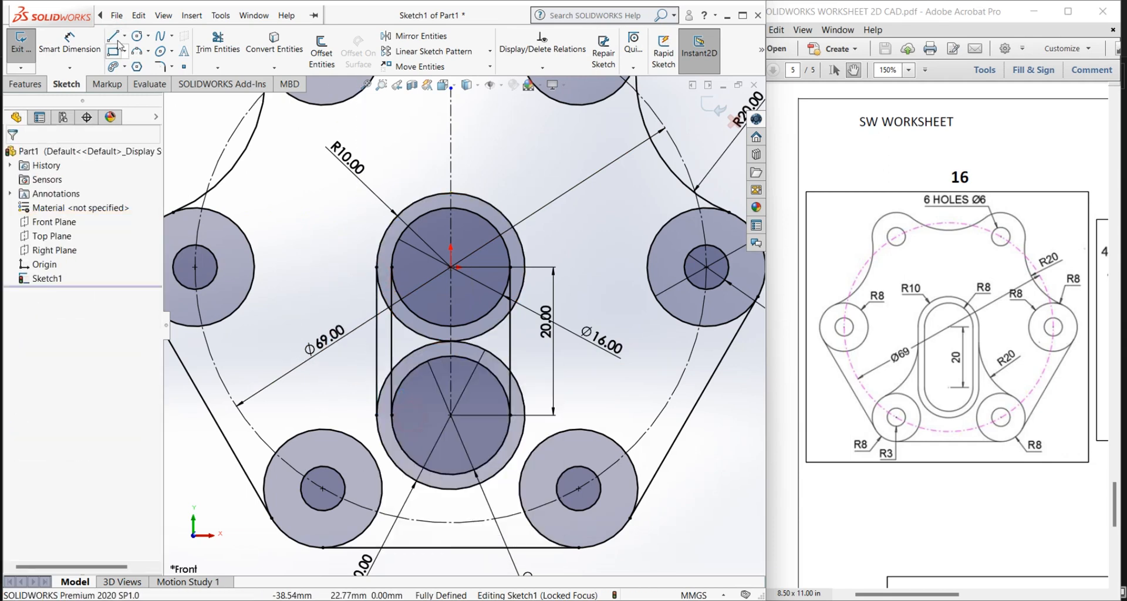
pyautogui.click(114, 37)
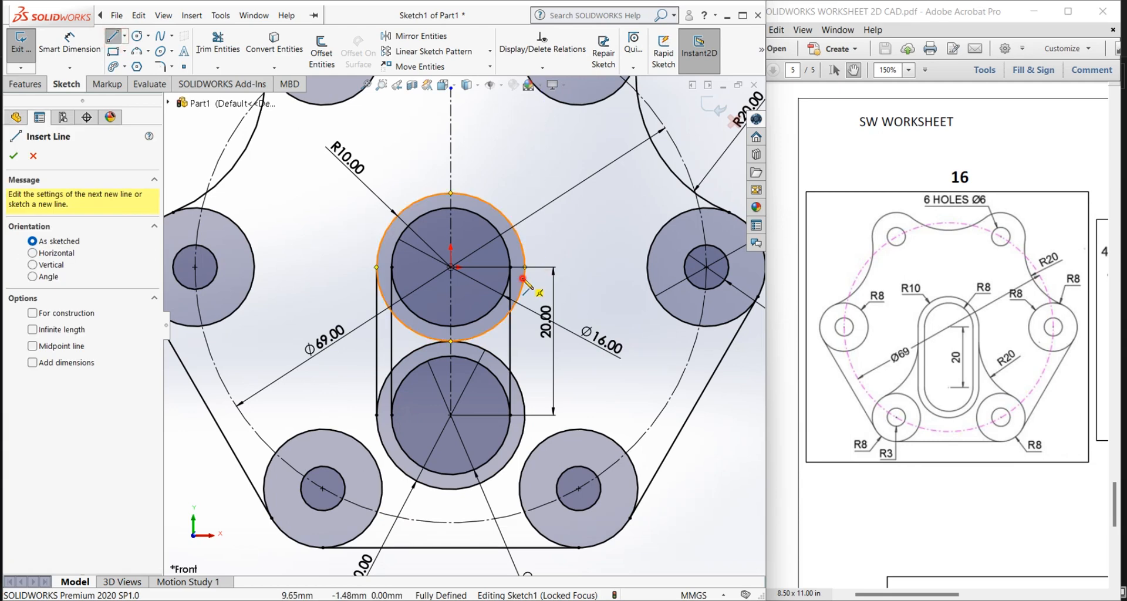
pyautogui.click(523, 279)
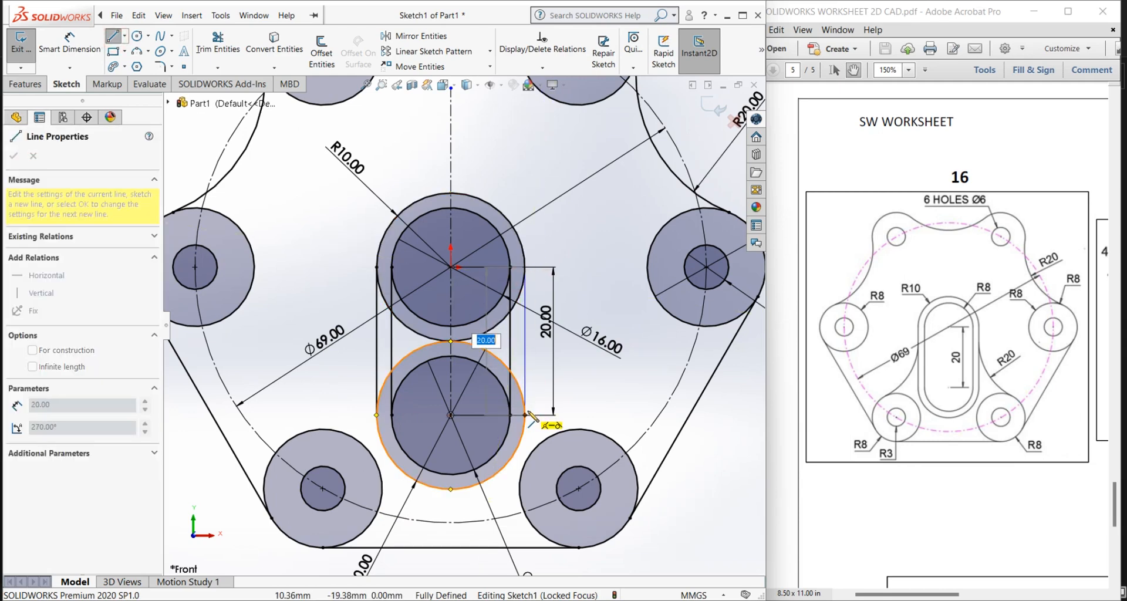
pyautogui.click(526, 416)
pyautogui.rightClick(518, 374)
pyautogui.click(532, 424)
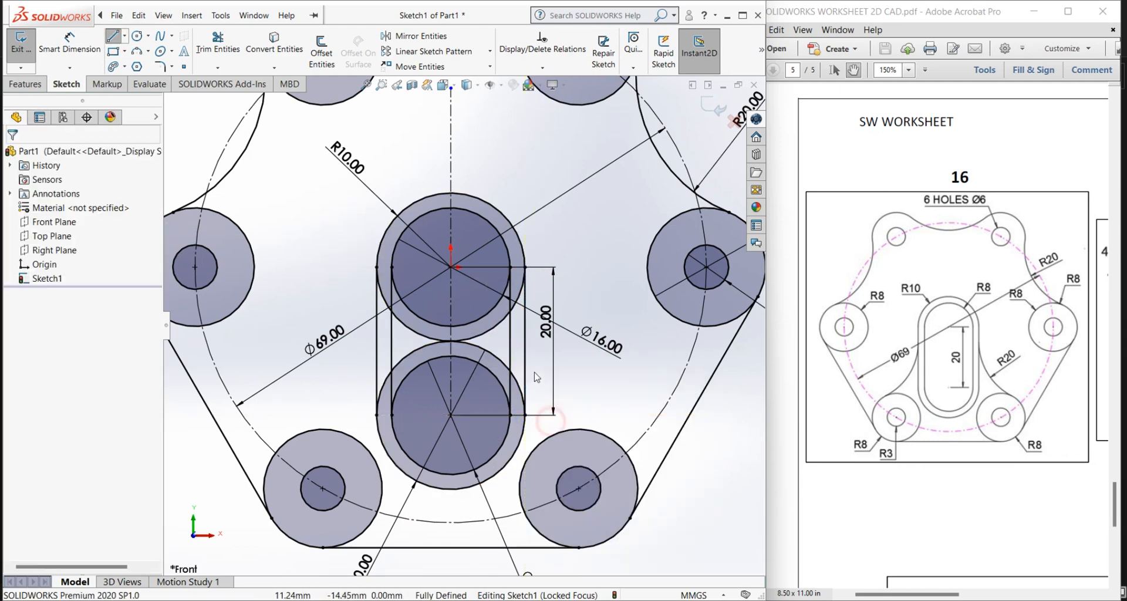
# Step: Hide the sketch dimensions in the view
pyautogui.scroll(-2, 535, 375)
pyautogui.scroll(3, 536, 374)
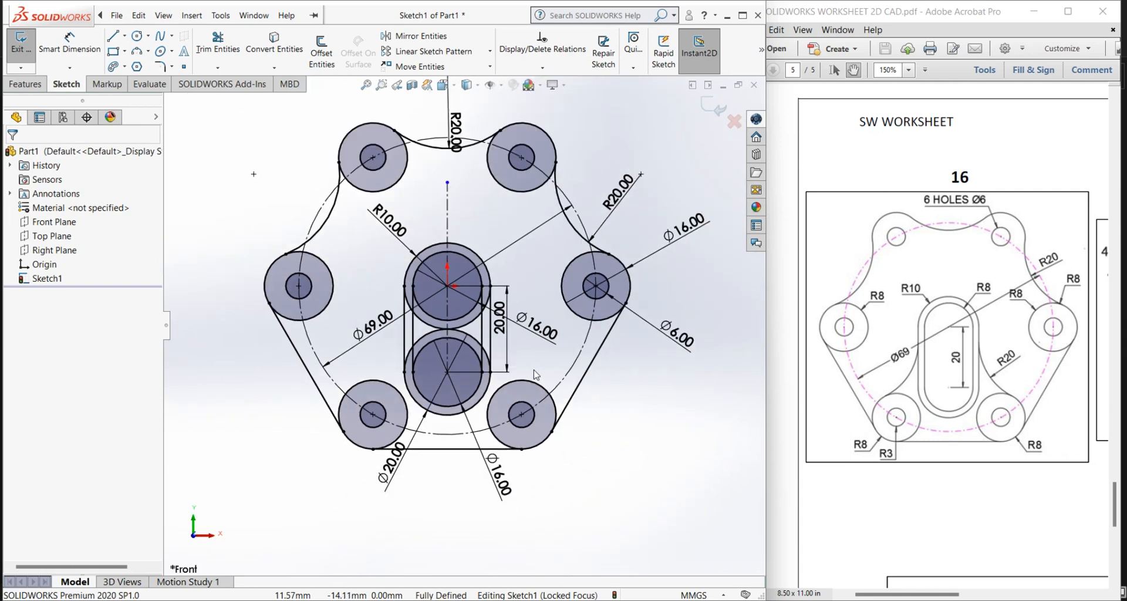
pyautogui.scroll(-1, 535, 342)
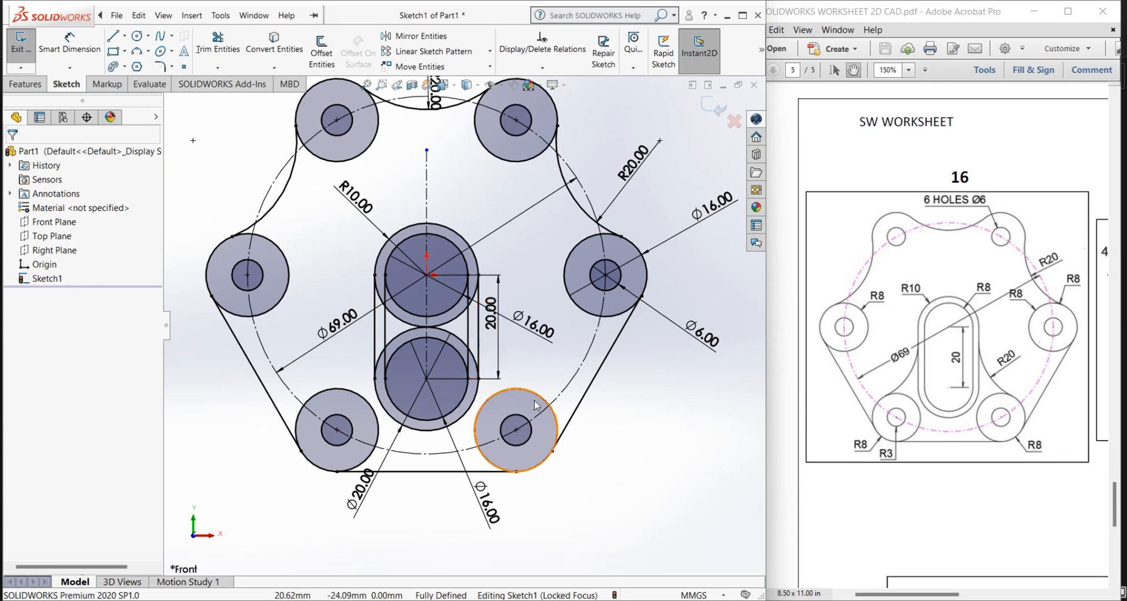
pyautogui.scroll(1, 546, 351)
pyautogui.scroll(-1, 492, 218)
pyautogui.scroll(1, 519, 293)
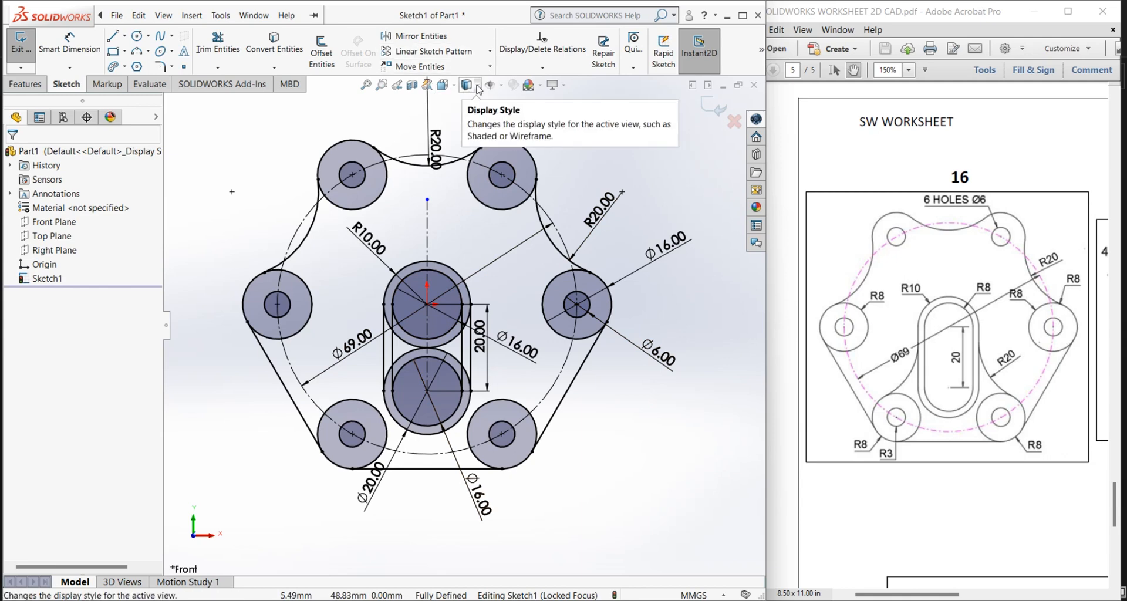
pyautogui.click(500, 86)
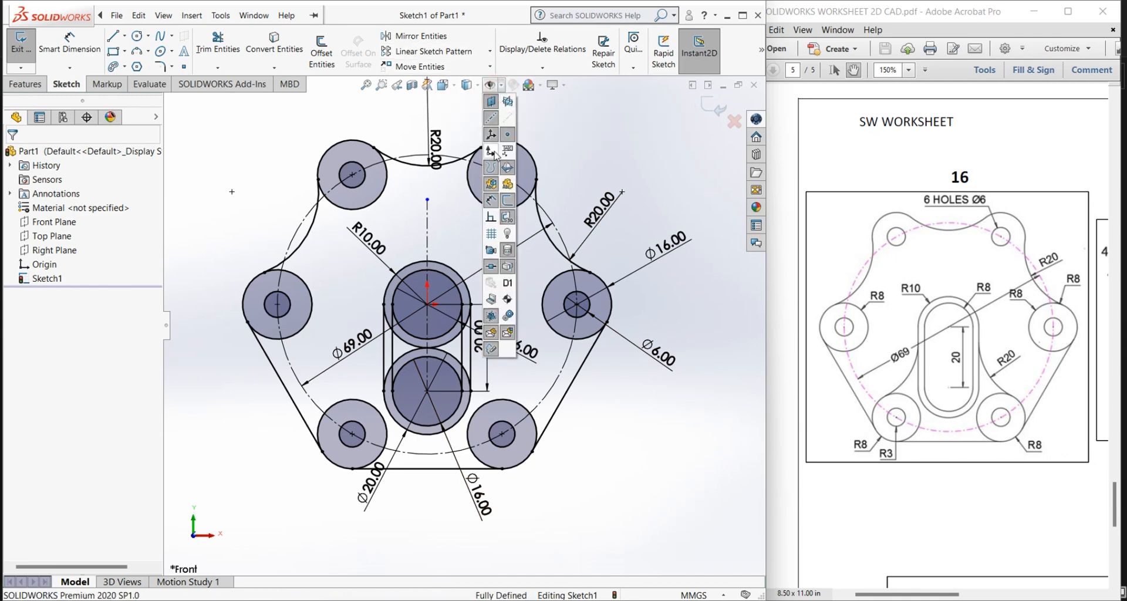
pyautogui.click(493, 201)
pyautogui.scroll(-1, 440, 213)
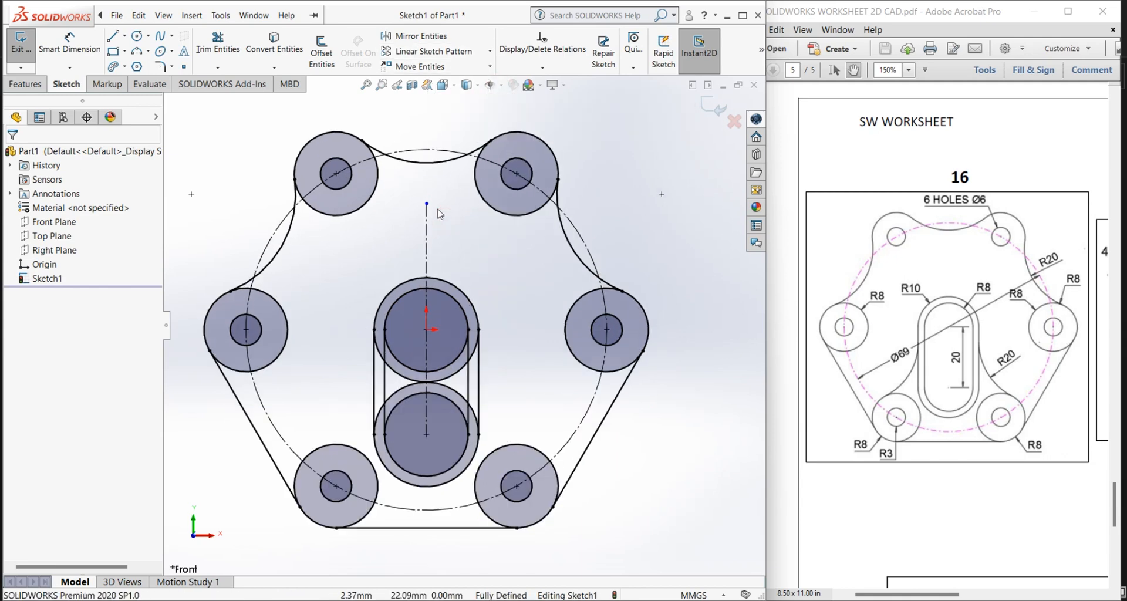
# Step: Power trim the inner part of the upper-left 16 mm circle back to its tangent points with the R20 arcs
pyautogui.click(232, 42)
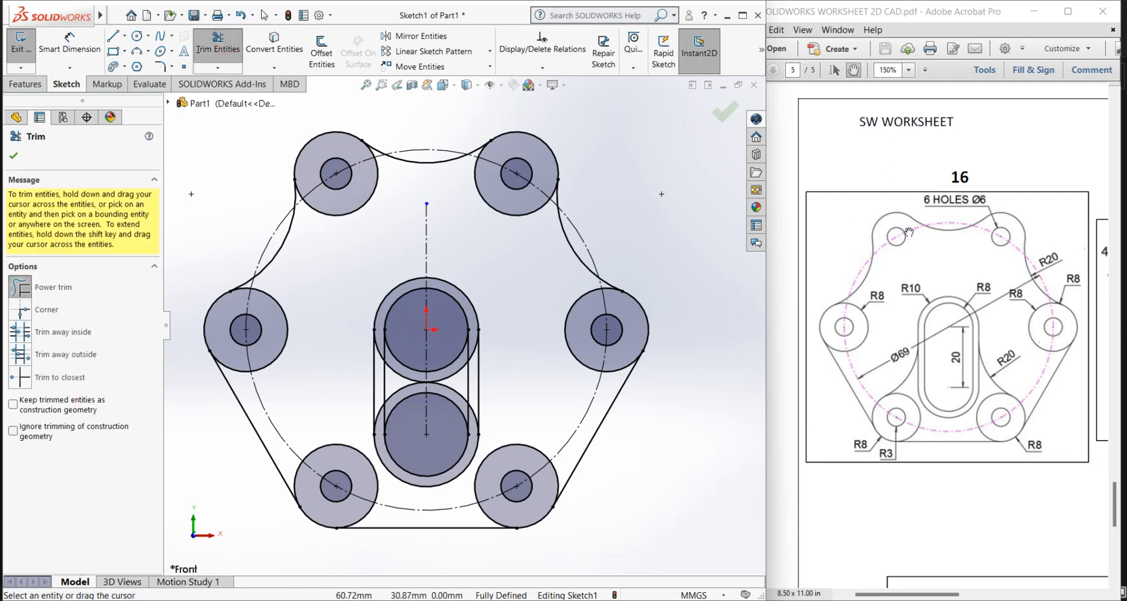
pyautogui.moveTo(383, 196); pyautogui.dragTo(370, 205)
pyautogui.scroll(-2, 323, 201)
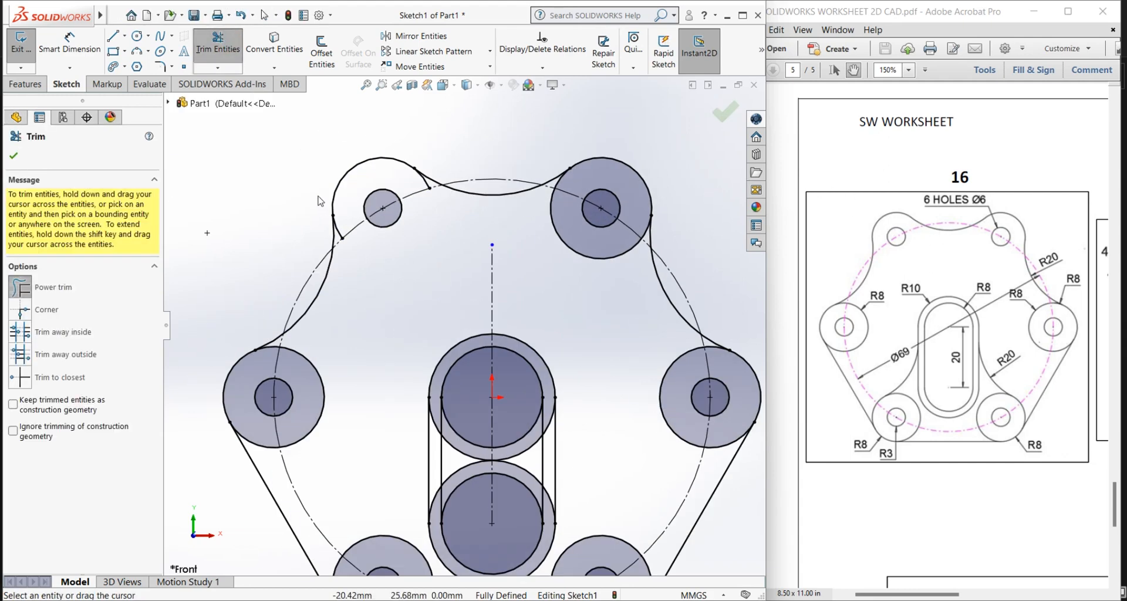
pyautogui.scroll(-2, 343, 235)
pyautogui.moveTo(370, 257); pyautogui.dragTo(365, 264)
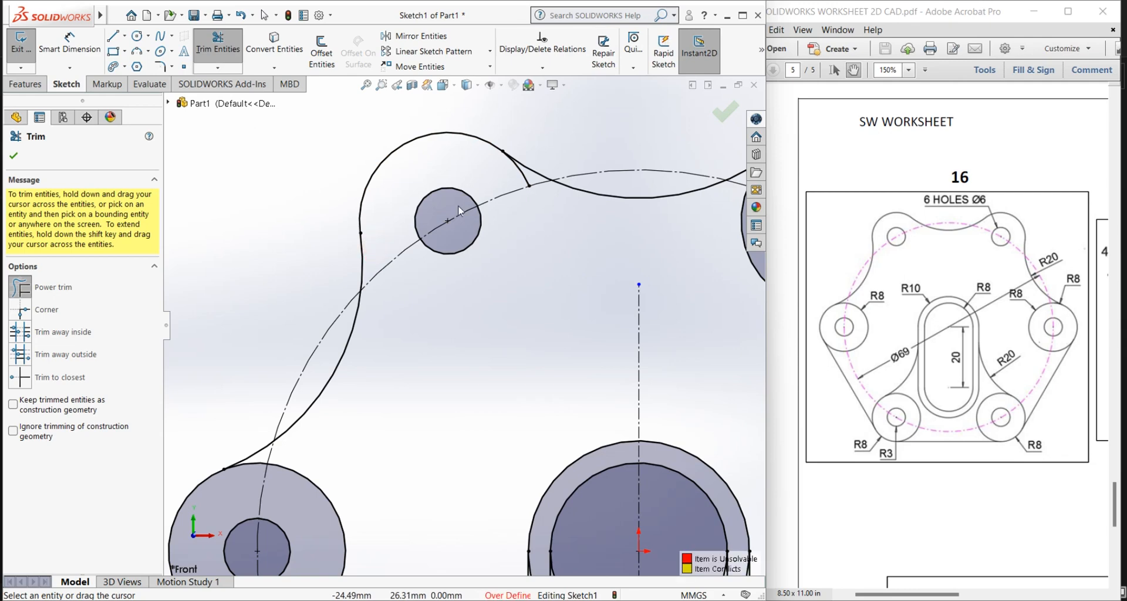
pyautogui.moveTo(511, 179); pyautogui.dragTo(525, 177)
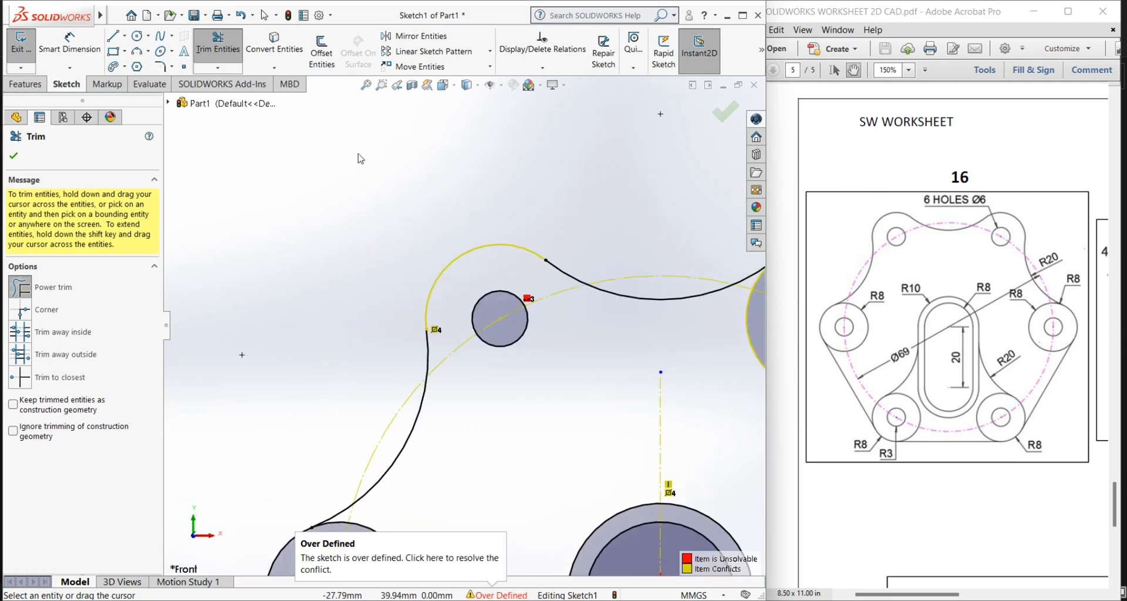
# Step: Trim the inner part of the upper-right 16 mm circle back to its tangent points with the R20 arcs
pyautogui.scroll(8, 559, 364)
pyautogui.scroll(-6, 559, 364)
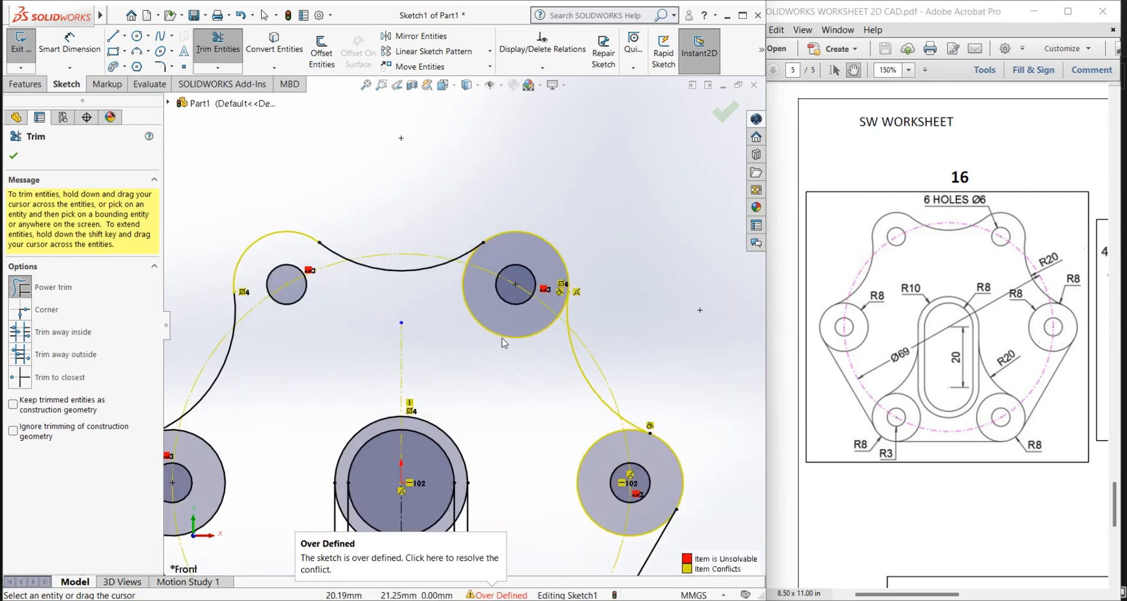
pyautogui.scroll(-4, 477, 253)
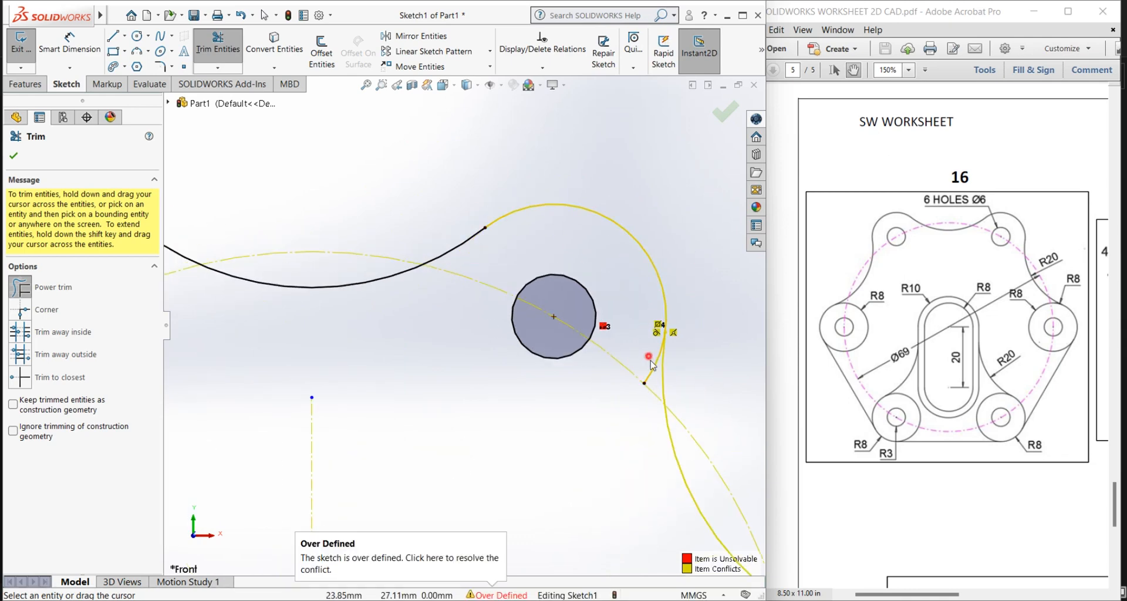
pyautogui.moveTo(652, 366); pyautogui.dragTo(646, 375)
pyautogui.scroll(7, 502, 320)
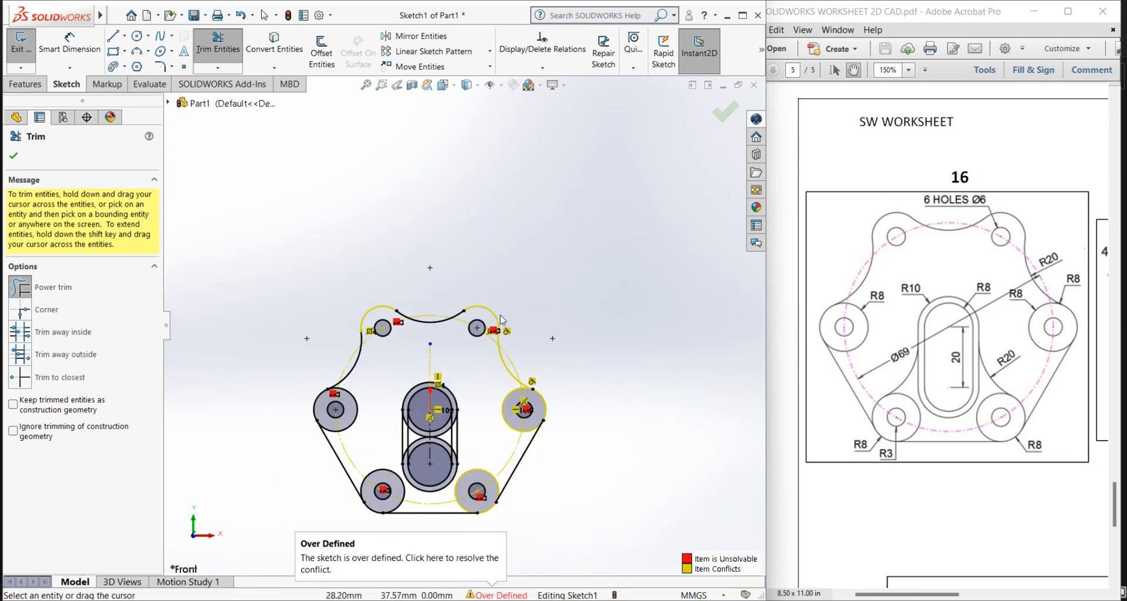
# Step: Trim the facing inner arcs of the central 16 mm and 20 mm circles, leaving two concentric slot outlines
pyautogui.scroll(-2, 444, 345)
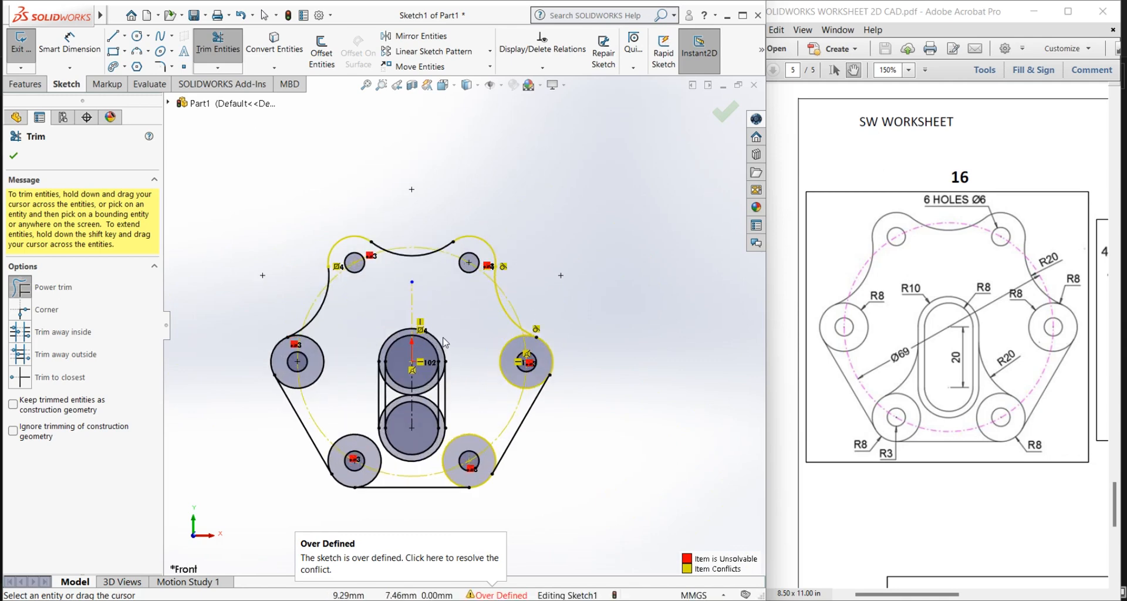
pyautogui.scroll(-2, 443, 340)
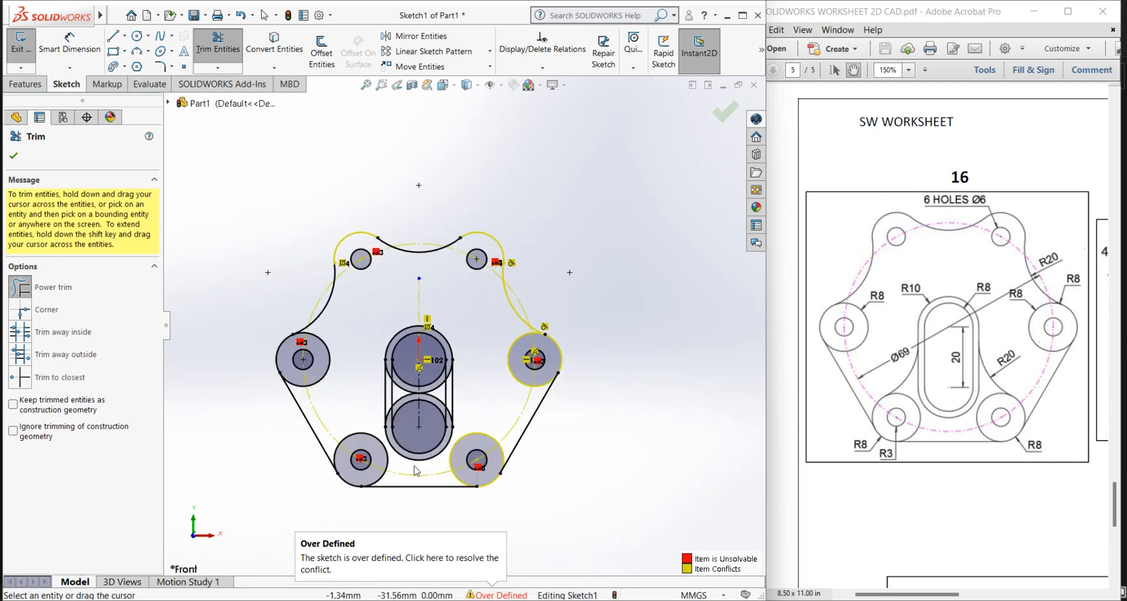
pyautogui.scroll(-3, 414, 432)
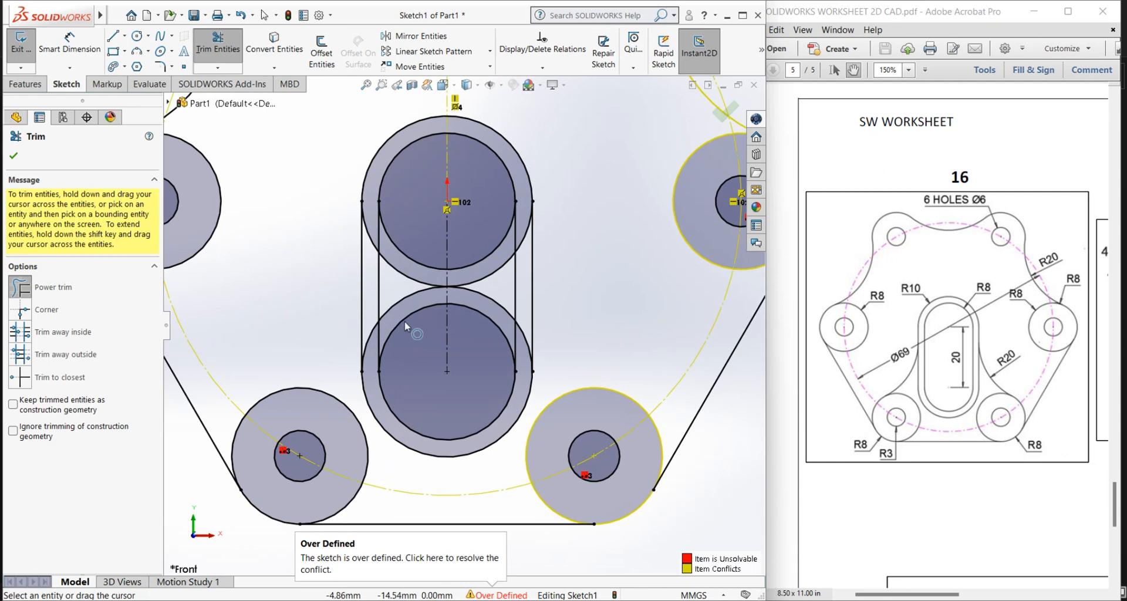
pyautogui.moveTo(405, 323)
pyautogui.mouseDown()
pyautogui.moveTo(402, 295)
pyautogui.moveTo(411, 333)
pyautogui.moveTo(487, 312)
pyautogui.moveTo(550, 336)
pyautogui.moveTo(502, 298)
pyautogui.mouseUp()
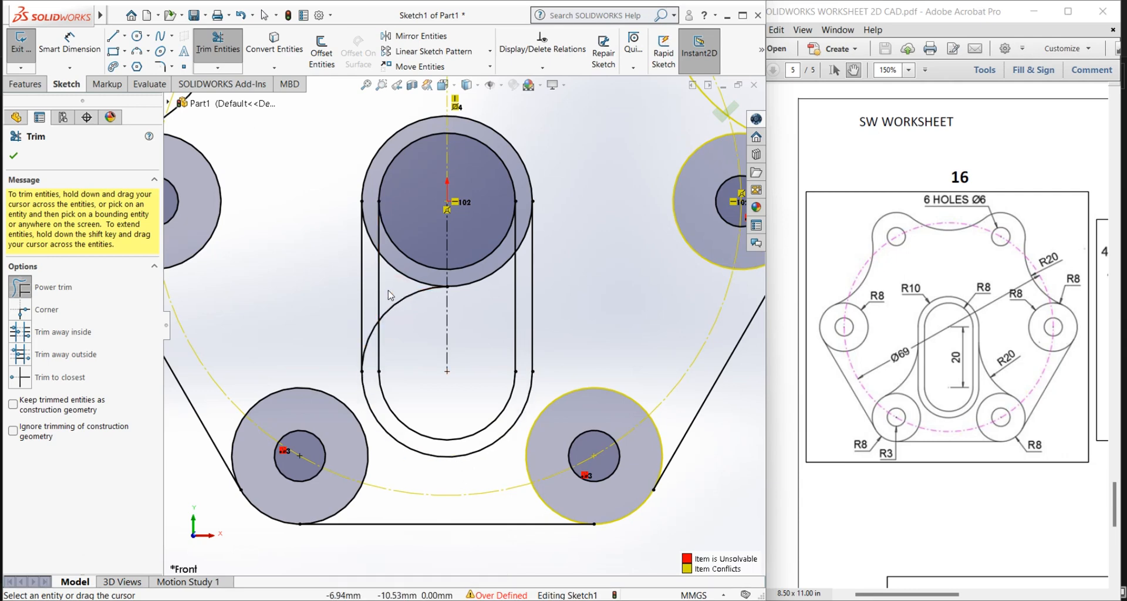
pyautogui.moveTo(407, 324)
pyautogui.mouseDown()
pyautogui.moveTo(365, 327)
pyautogui.moveTo(408, 302)
pyautogui.moveTo(423, 261)
pyautogui.moveTo(467, 272)
pyautogui.moveTo(480, 246)
pyautogui.moveTo(487, 298)
pyautogui.mouseUp()
pyautogui.moveTo(522, 222); pyautogui.dragTo(527, 242)
pyautogui.moveTo(373, 216); pyautogui.dragTo(372, 238)
pyautogui.scroll(6, 453, 267)
pyautogui.scroll(-3, 438, 343)
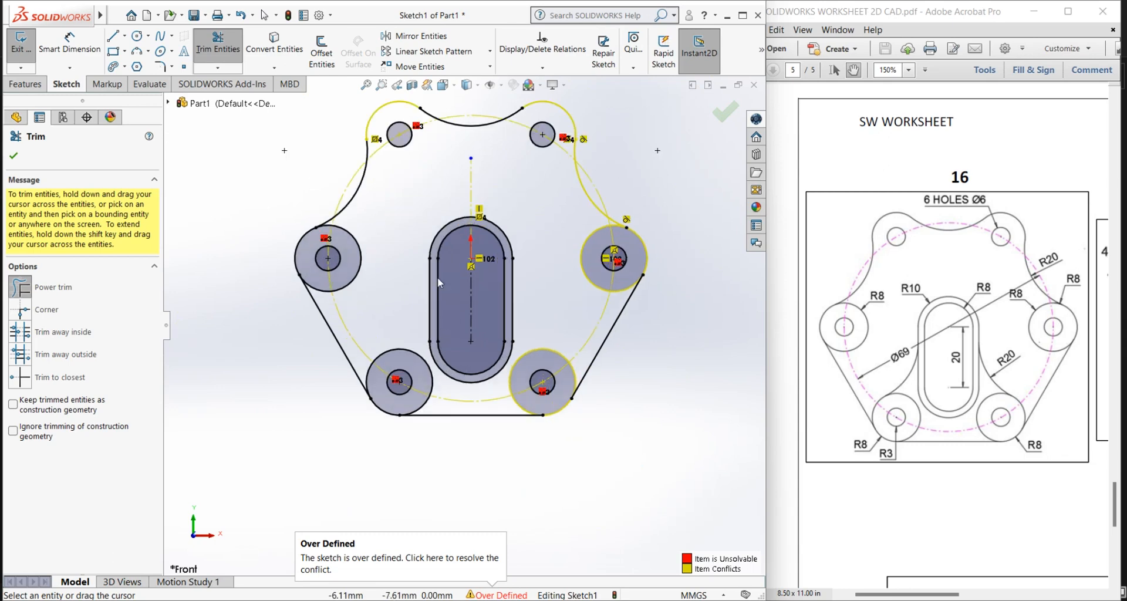
pyautogui.click(14, 156)
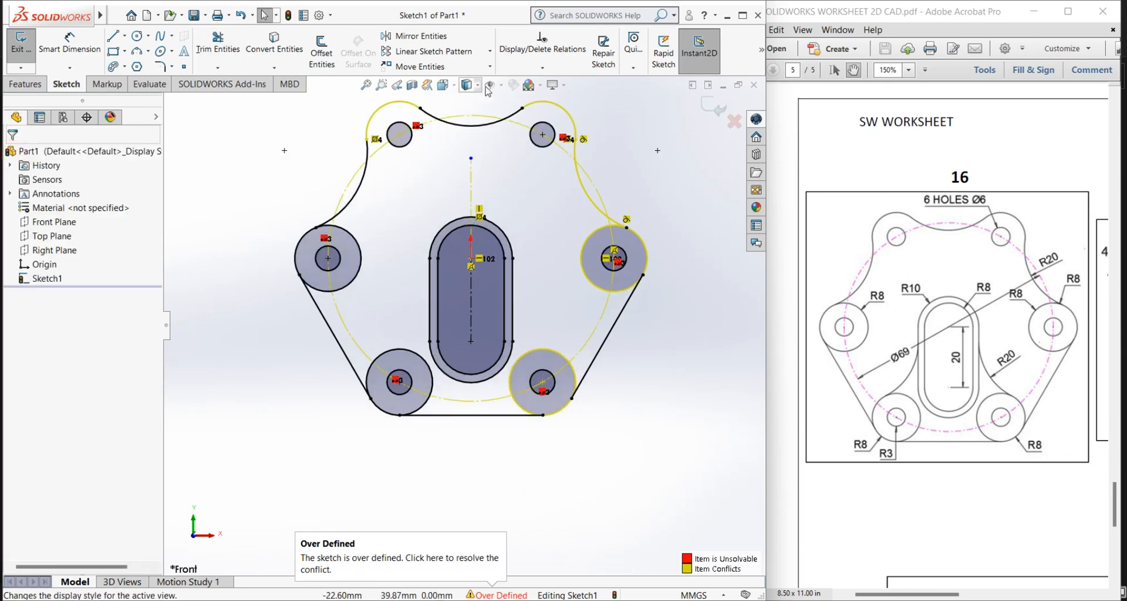
# Step: Show the sketch relations and the sketch dimensions in the view
pyautogui.click(502, 88)
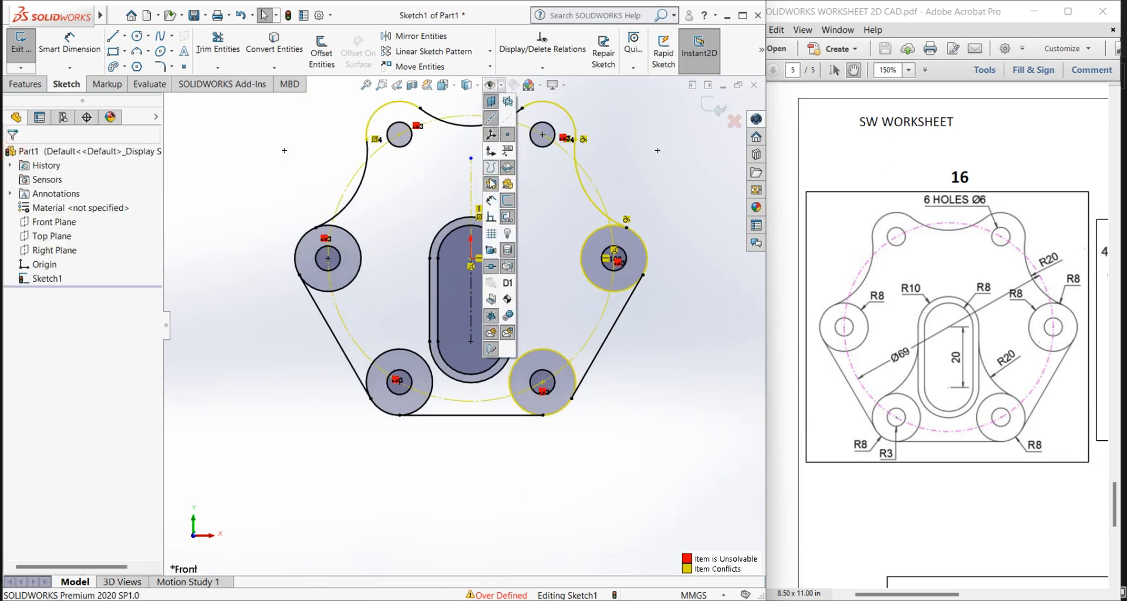
pyautogui.click(491, 218)
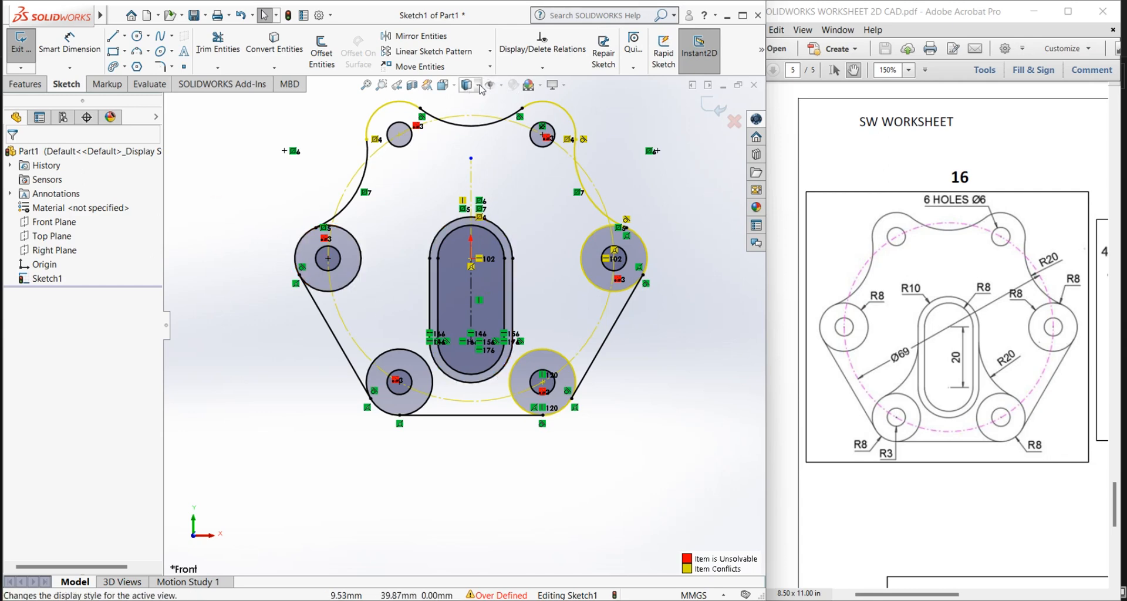
pyautogui.click(502, 86)
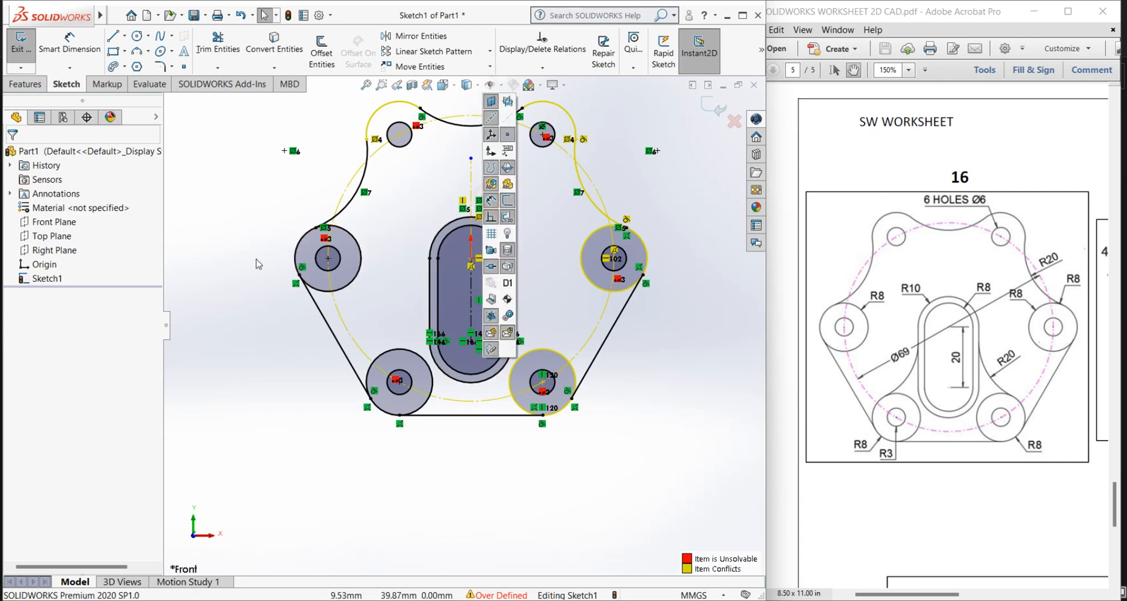
pyautogui.click(273, 208)
pyautogui.scroll(3, 506, 235)
pyautogui.scroll(-3, 510, 229)
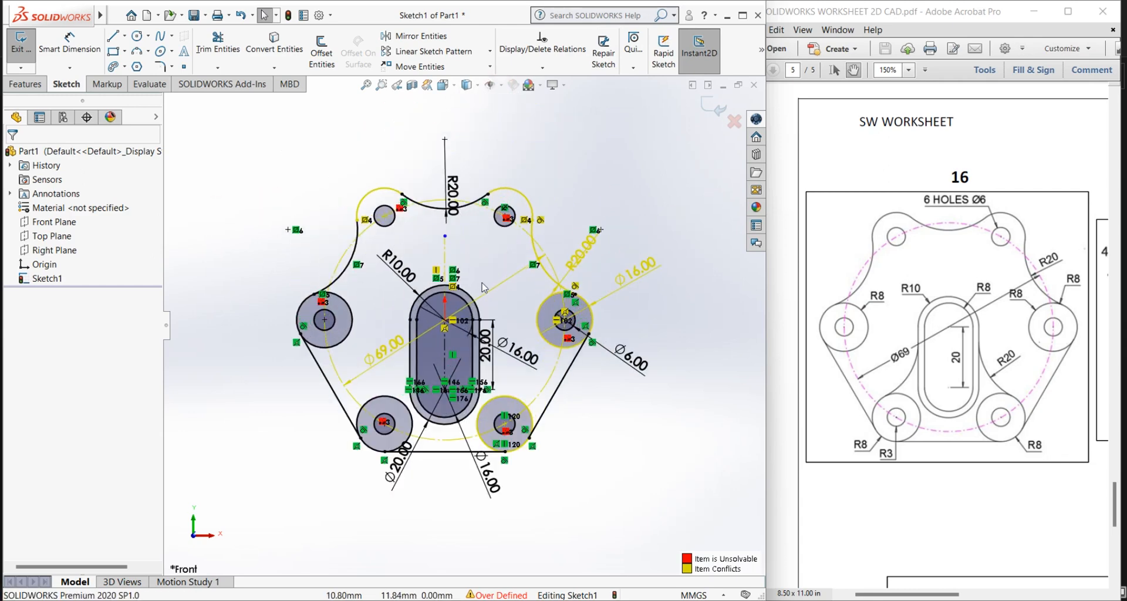
pyautogui.scroll(-1, 553, 304)
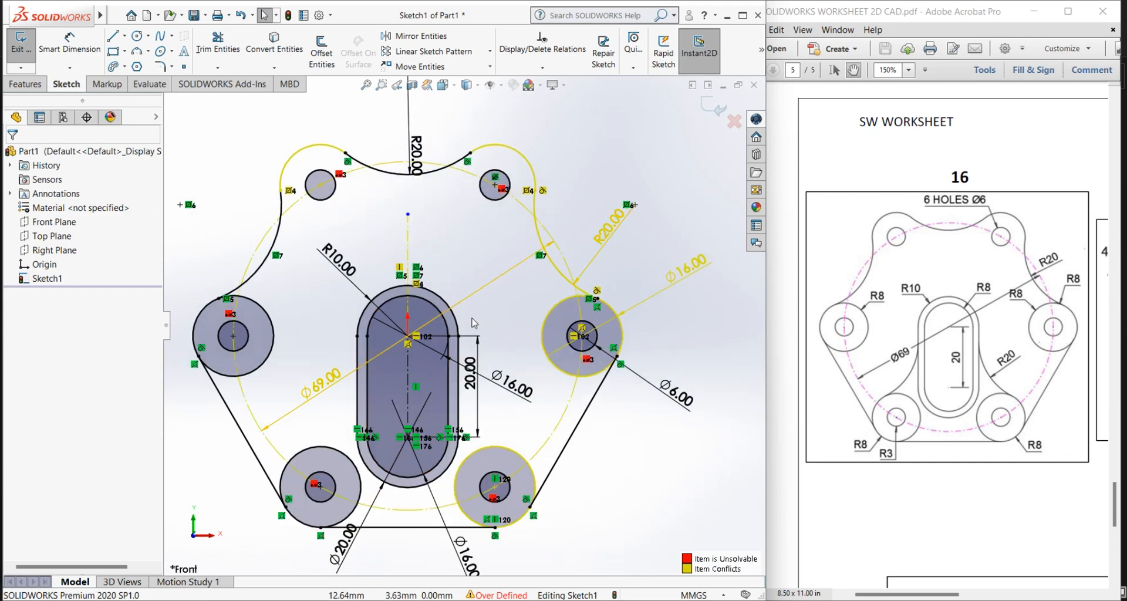
pyautogui.scroll(1, 475, 322)
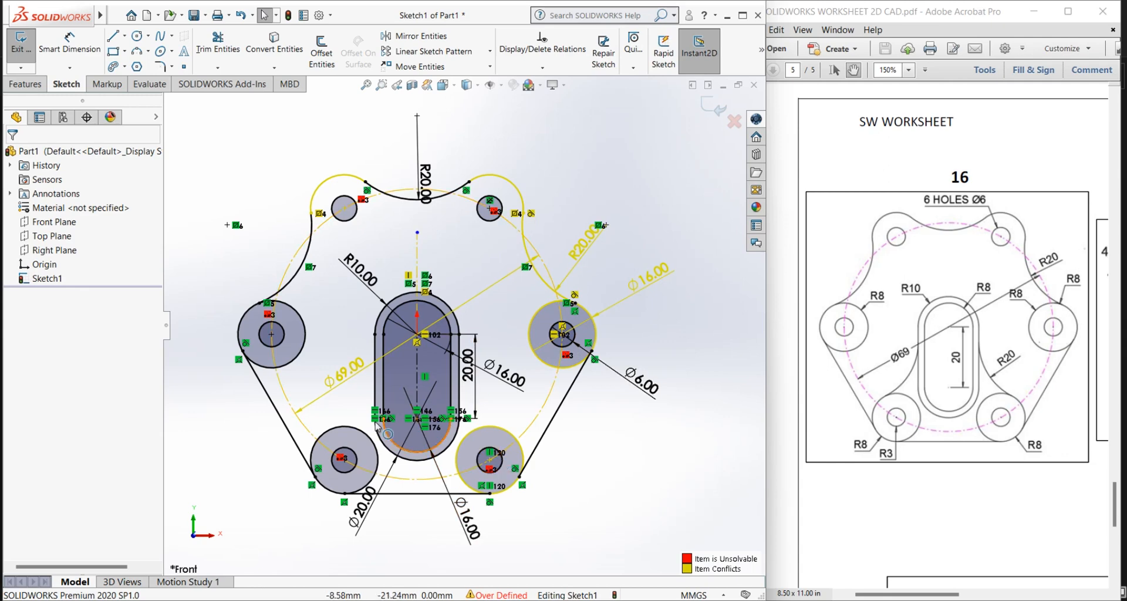
# Step: Sketch a three-point arc of about 19 mm radius from the lower-left 16 mm circle to the slot's left outer line
pyautogui.scroll(-2, 355, 447)
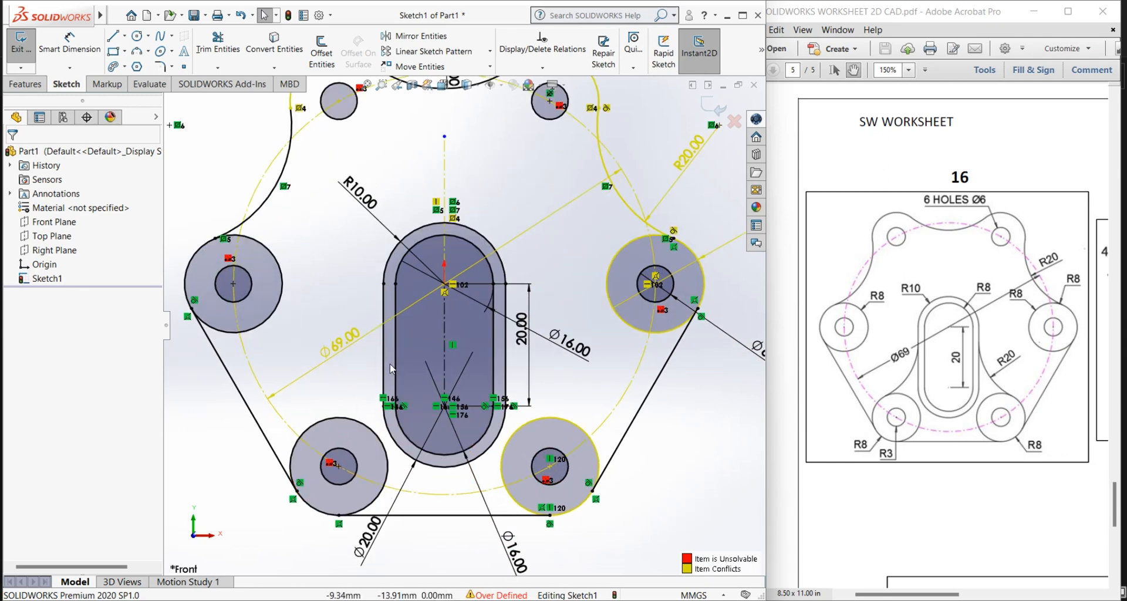
pyautogui.click(139, 53)
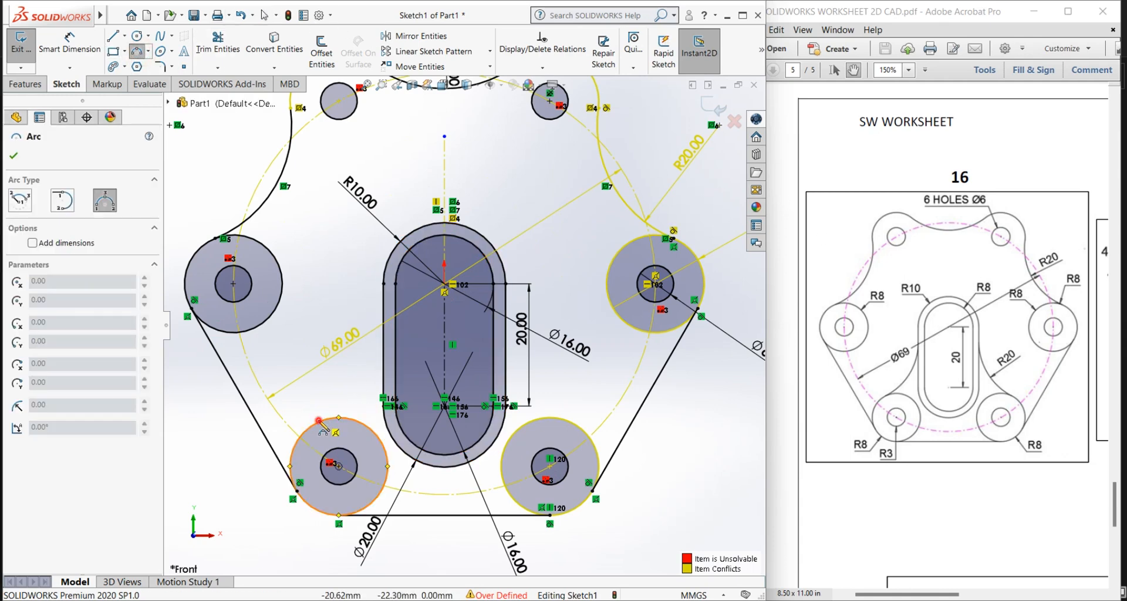
pyautogui.click(319, 422)
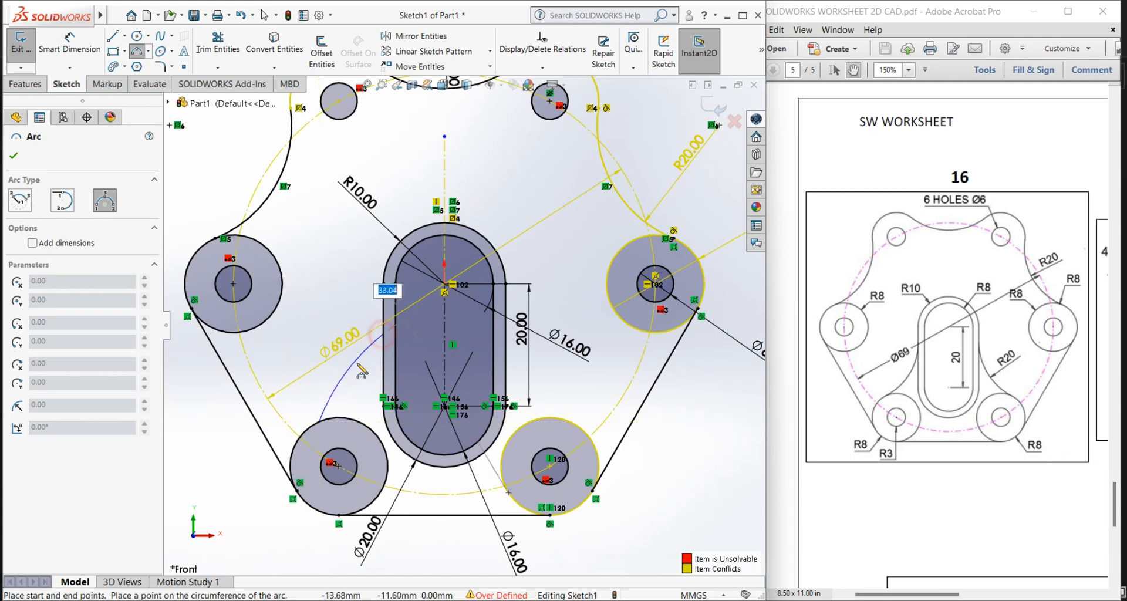
pyautogui.click(383, 333)
pyautogui.rightClick(340, 380)
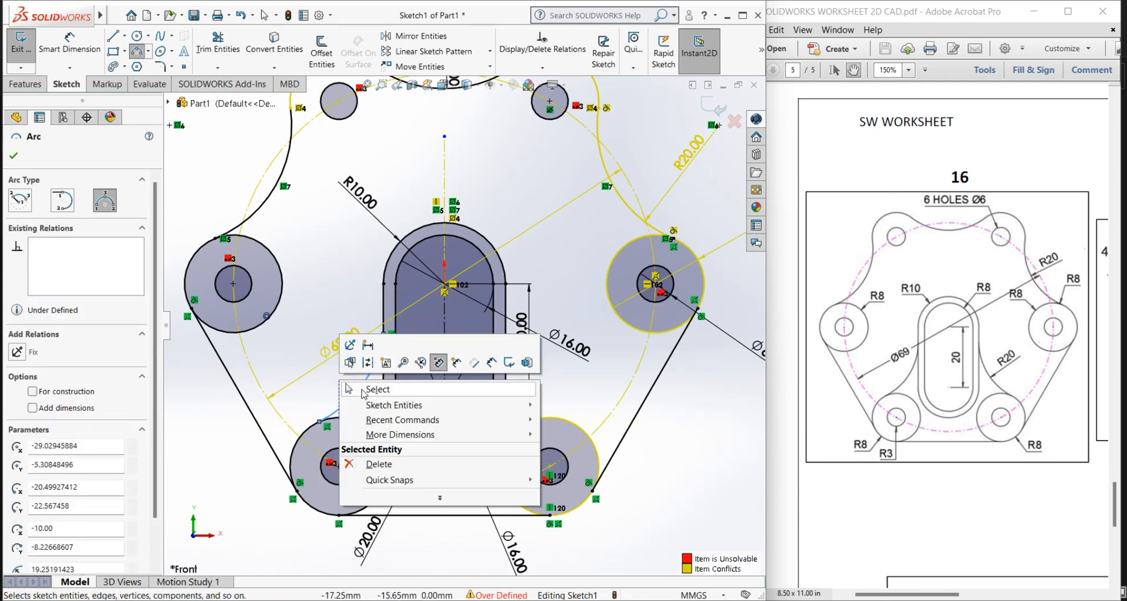
pyautogui.click(361, 387)
# Step: Make the new three-point arc tangent to the slot's left outer line
pyautogui.scroll(-3, 366, 359)
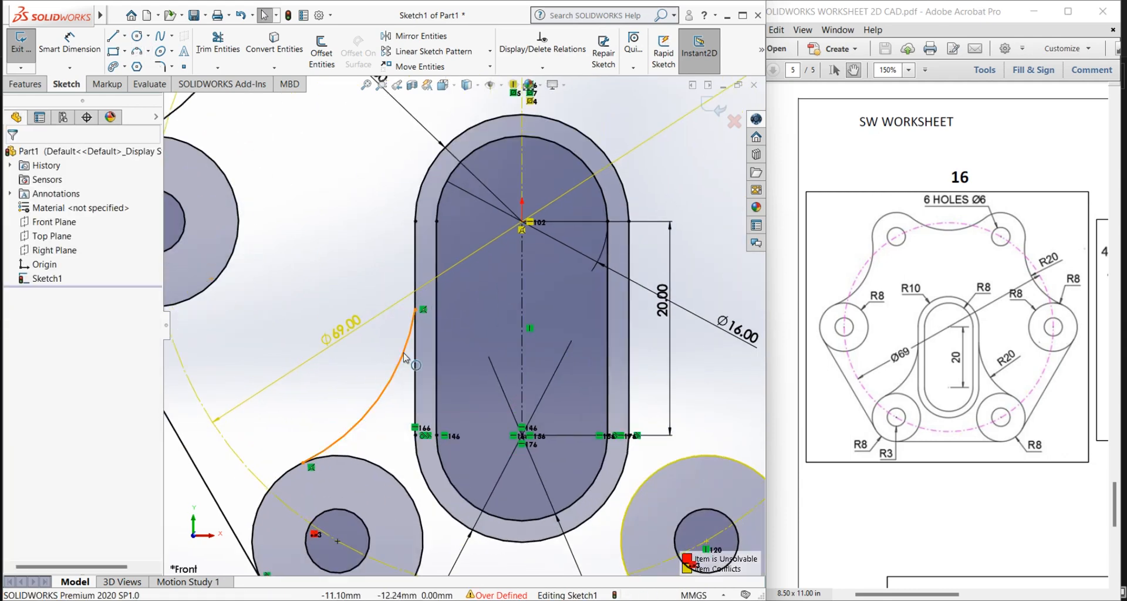
pyautogui.click(402, 352)
pyautogui.click(414, 360)
pyautogui.keyDown('ctrl'); pyautogui.click(414, 360); pyautogui.keyUp('ctrl')
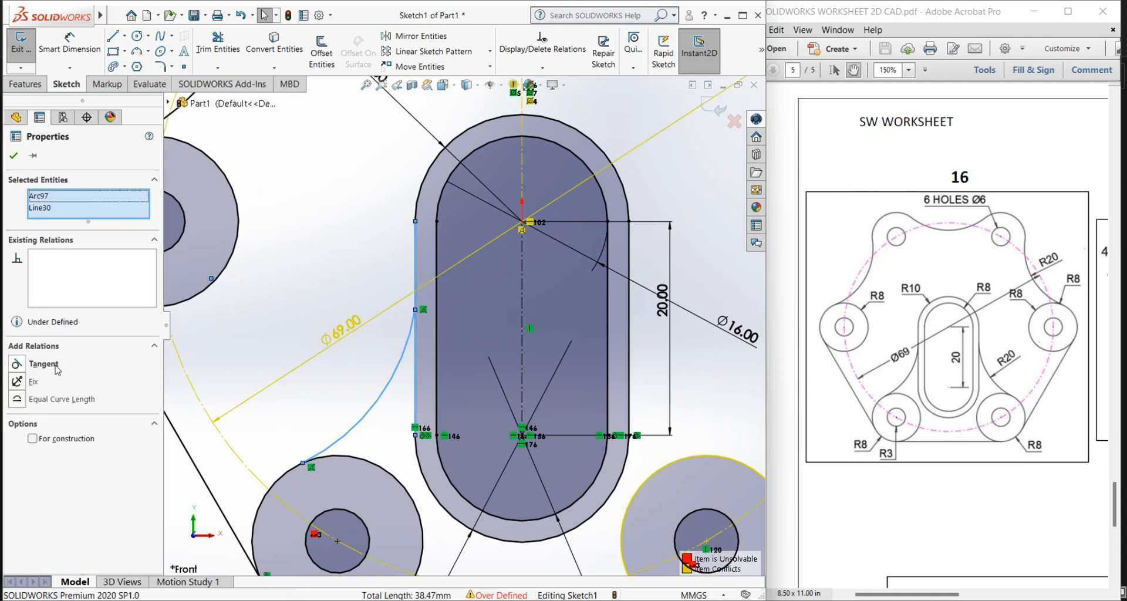
pyautogui.click(16, 364)
pyautogui.press('Escape')
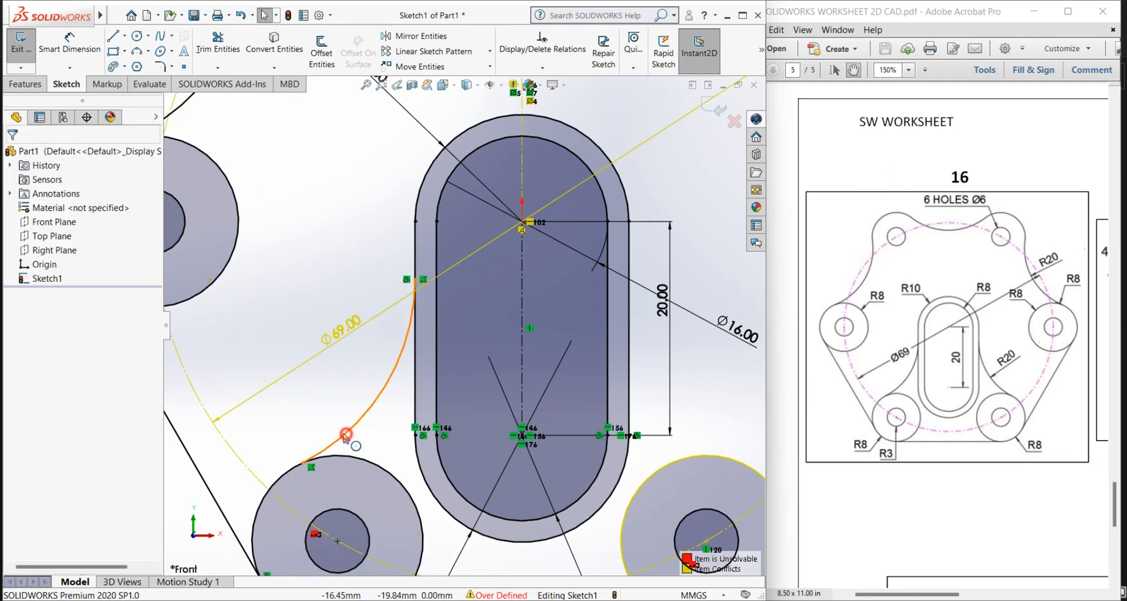
# Step: Make the same arc tangent to the lower-left 16 mm circle
pyautogui.click(346, 435)
pyautogui.keyDown('ctrl'); pyautogui.click(290, 469); pyautogui.keyUp('ctrl')
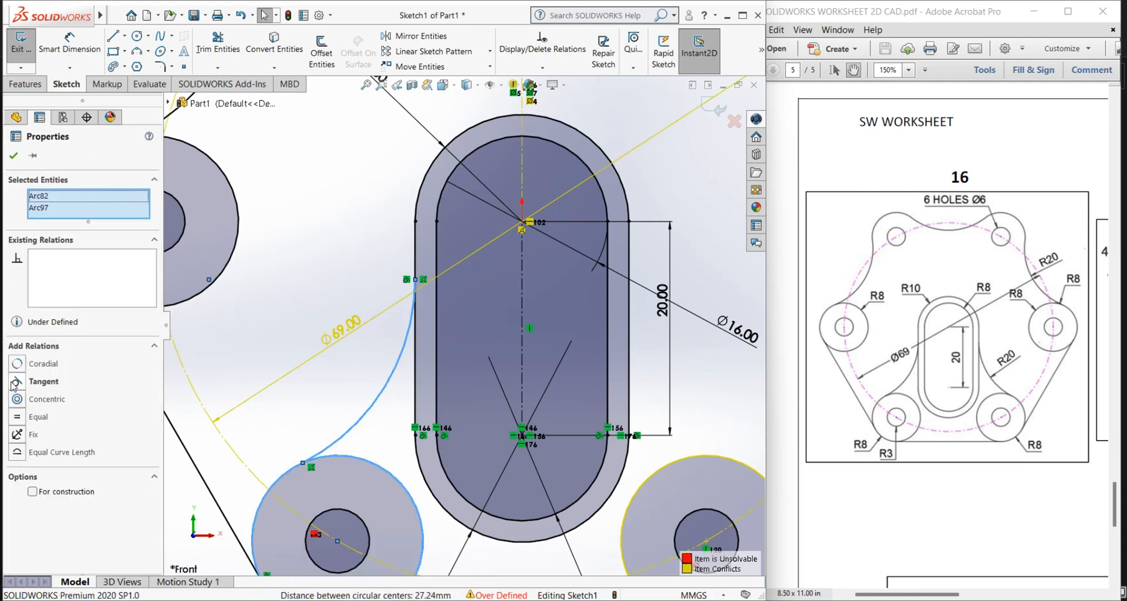
pyautogui.click(16, 382)
pyautogui.click(16, 156)
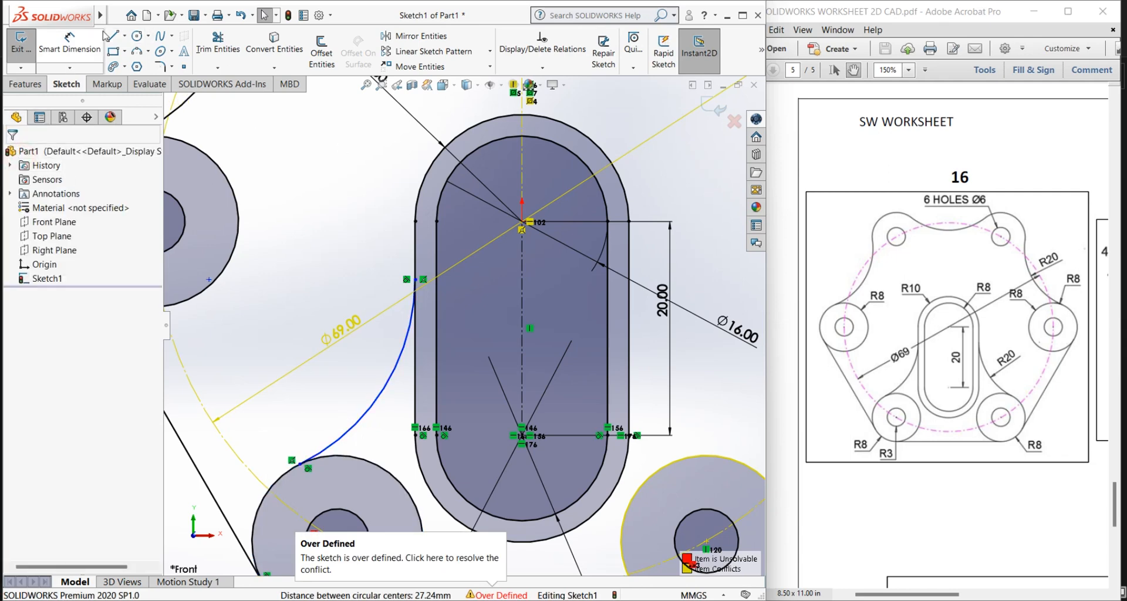
# Step: Dimension the radius of the arc between the lower-left circle and the slot, and set it to 20 mm
pyautogui.click(70, 44)
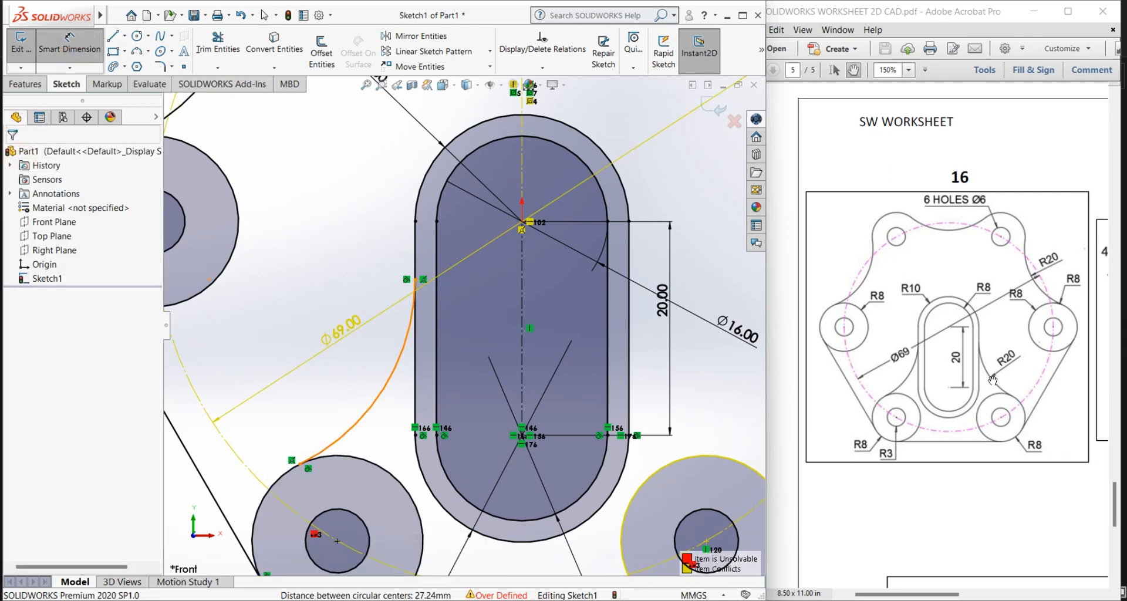
pyautogui.click(372, 411)
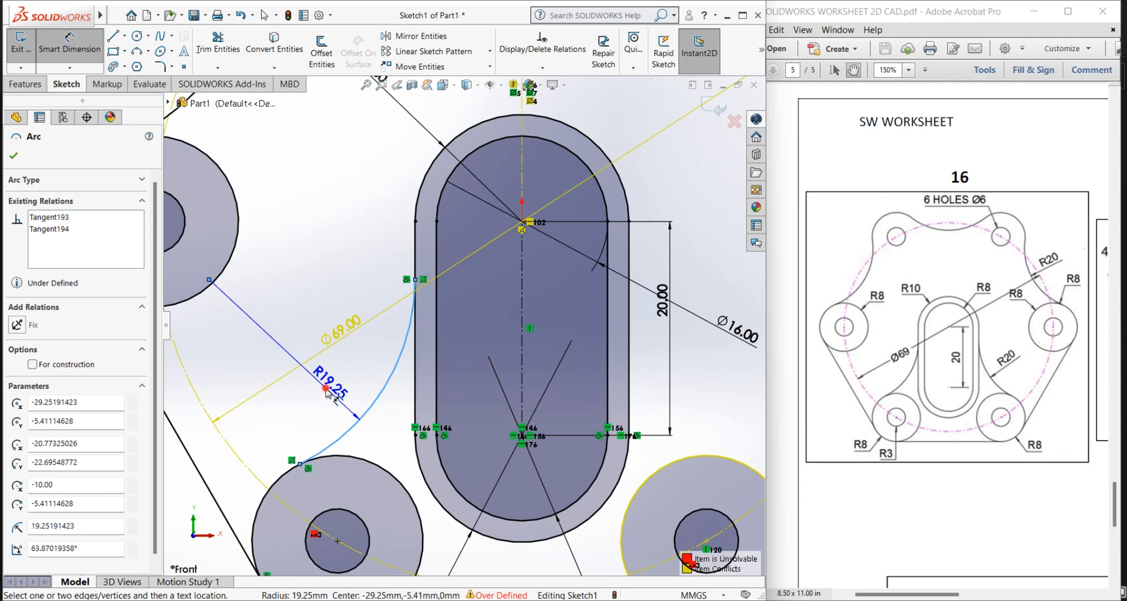
pyautogui.press('Escape')
pyautogui.press('Escape')
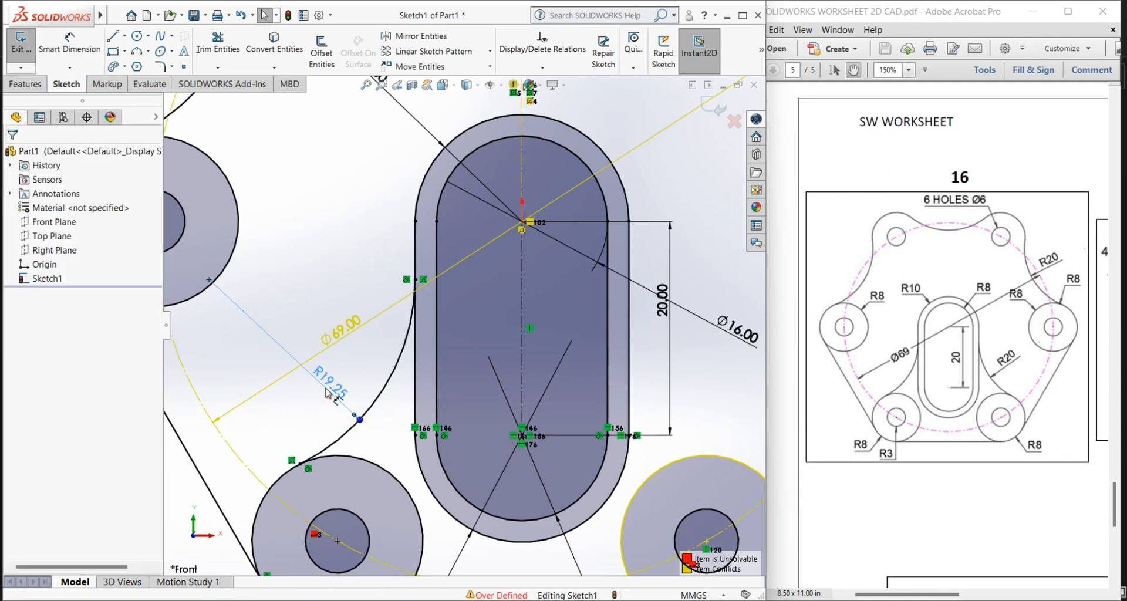
pyautogui.doubleClick(346, 393)
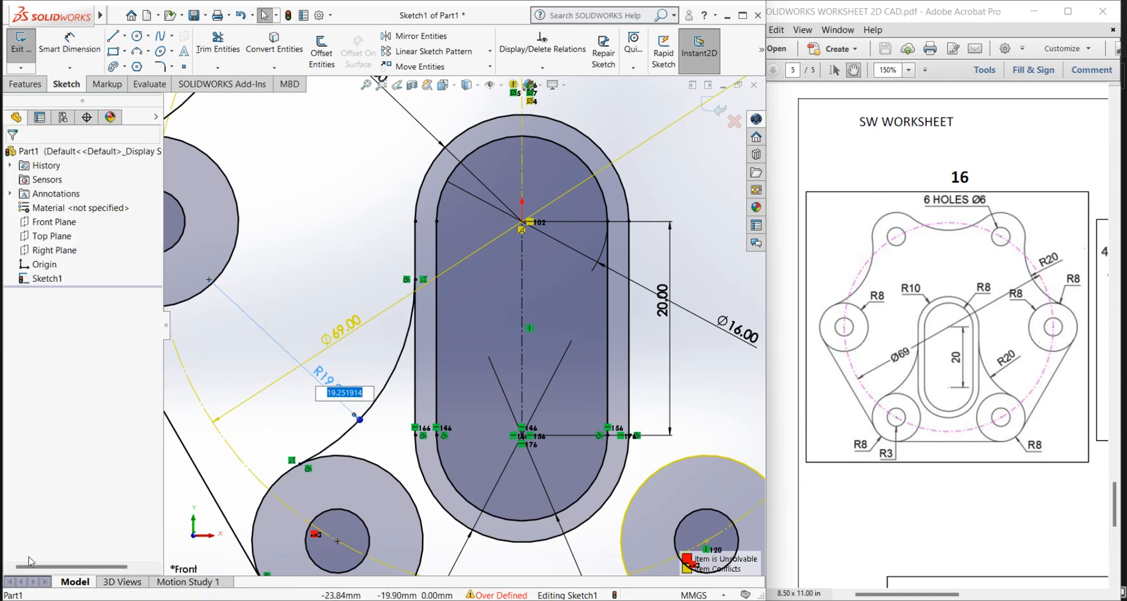
pyautogui.write('20')
pyautogui.press('Return')
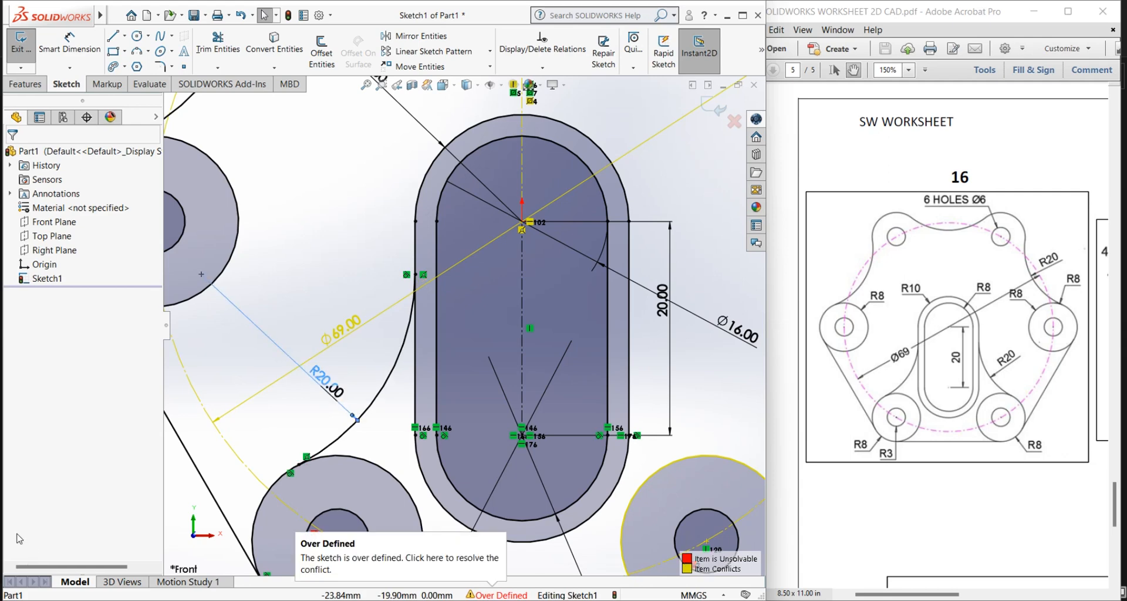
pyautogui.rightClick(275, 234)
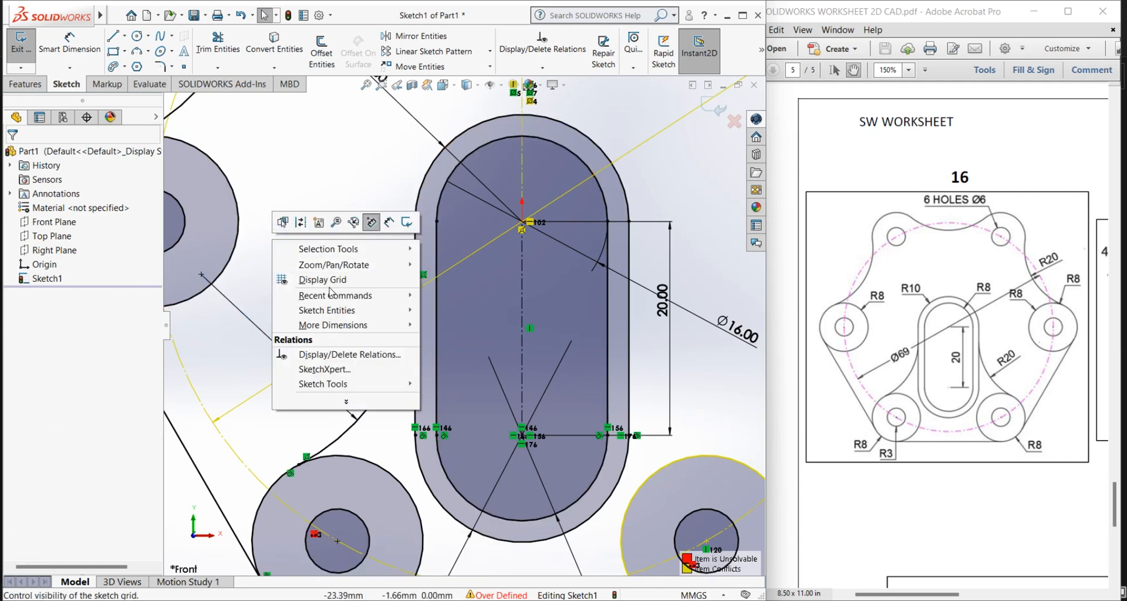
pyautogui.click(235, 354)
# Step: Mirror the R20 arc beside the slot about the vertical centreline, keeping the original arc
pyautogui.scroll(2, 407, 382)
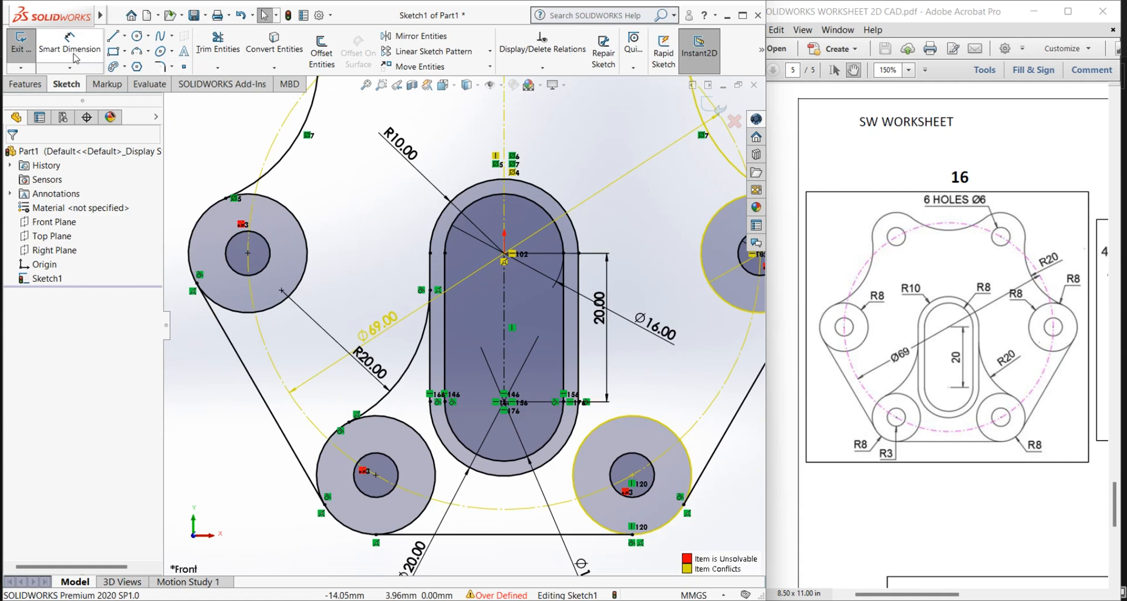
pyautogui.click(401, 44)
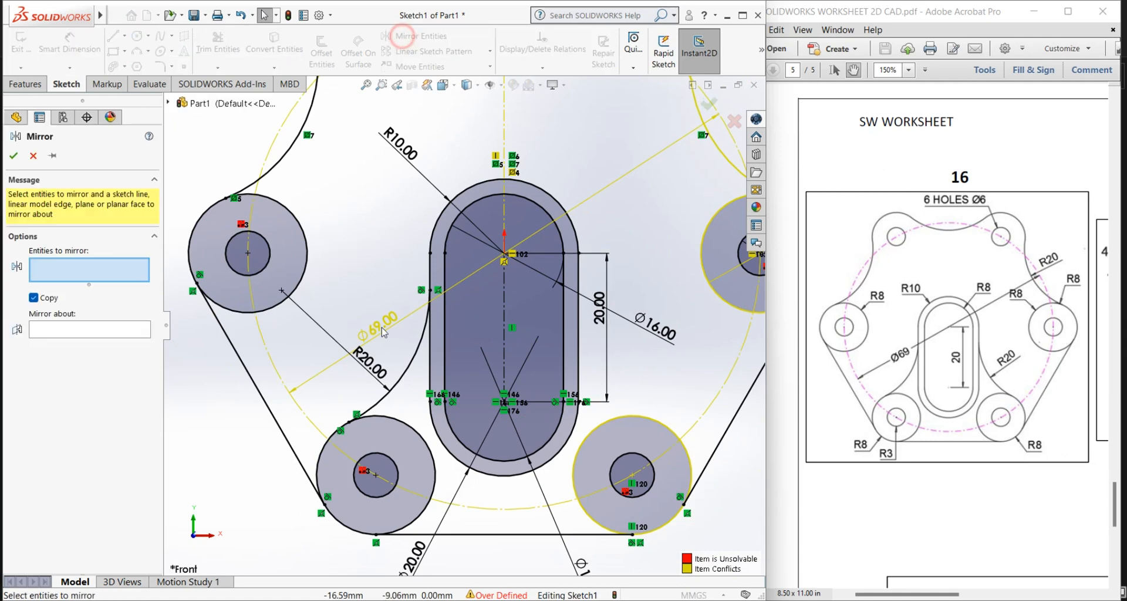
pyautogui.click(412, 364)
pyautogui.click(81, 332)
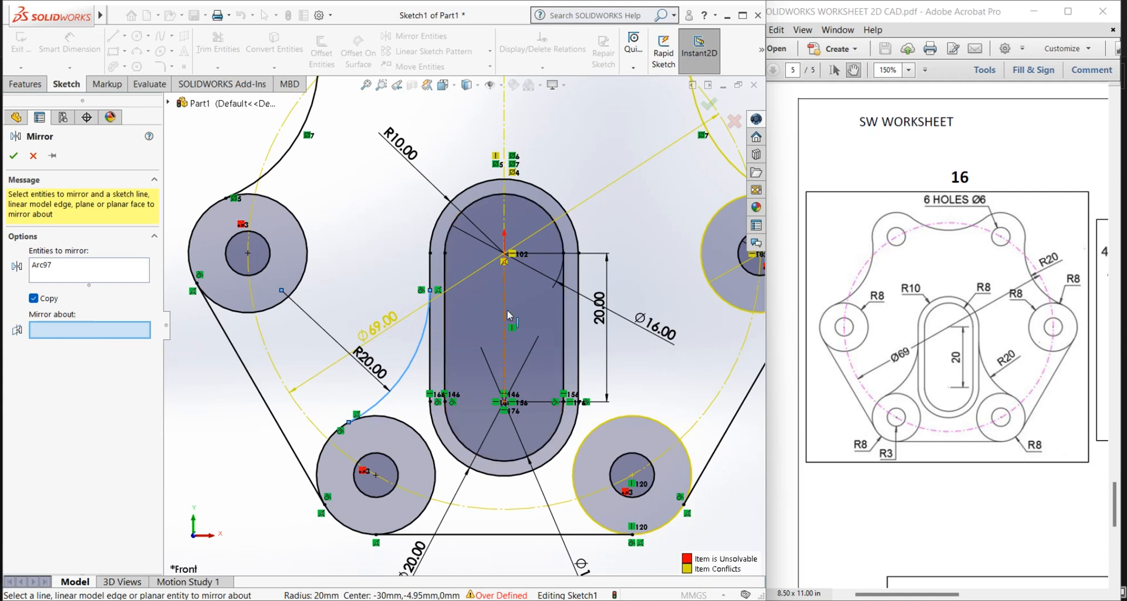
pyautogui.click(504, 310)
pyautogui.click(17, 155)
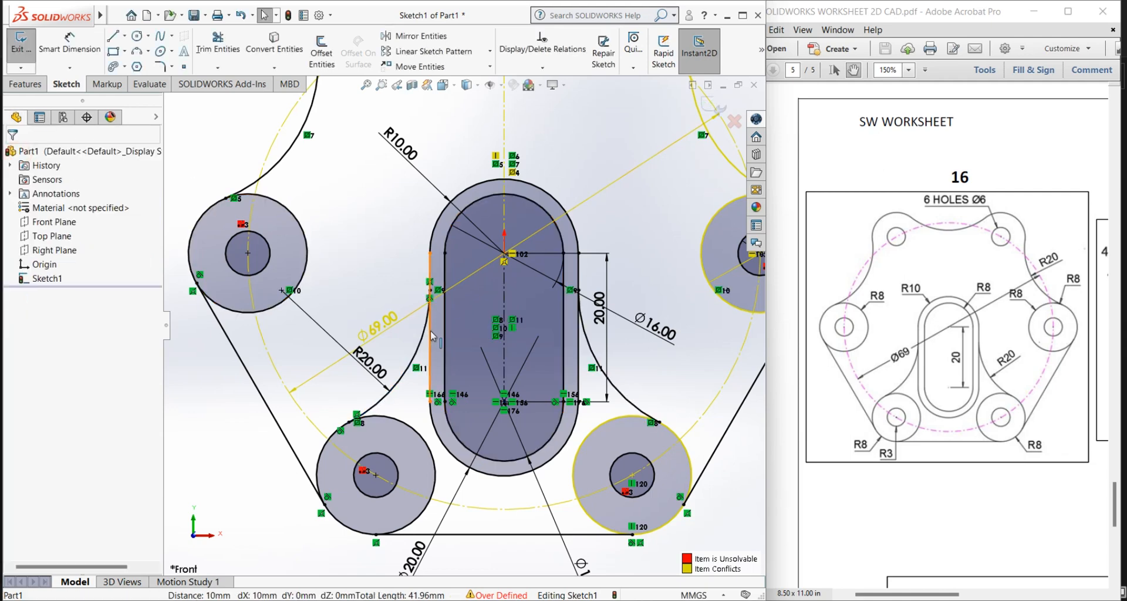
# Step: Move the 69 mm pitch circle dimension outside the left edge of the plate outline
pyautogui.scroll(6, 470, 326)
pyautogui.scroll(-3, 534, 257)
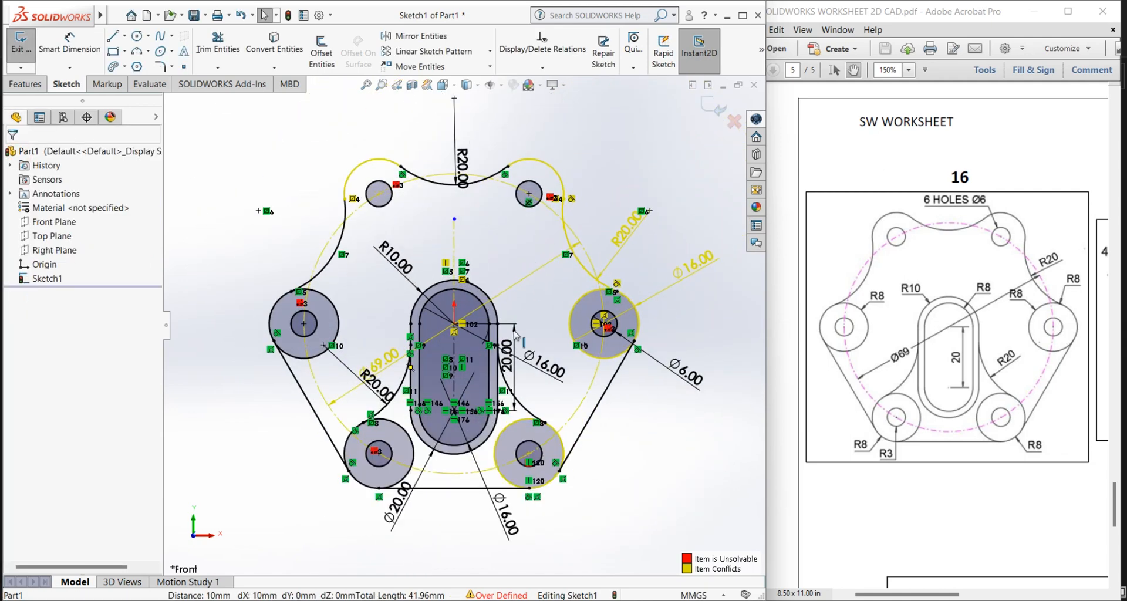
pyautogui.moveTo(383, 370); pyautogui.dragTo(250, 417)
pyautogui.click(262, 402)
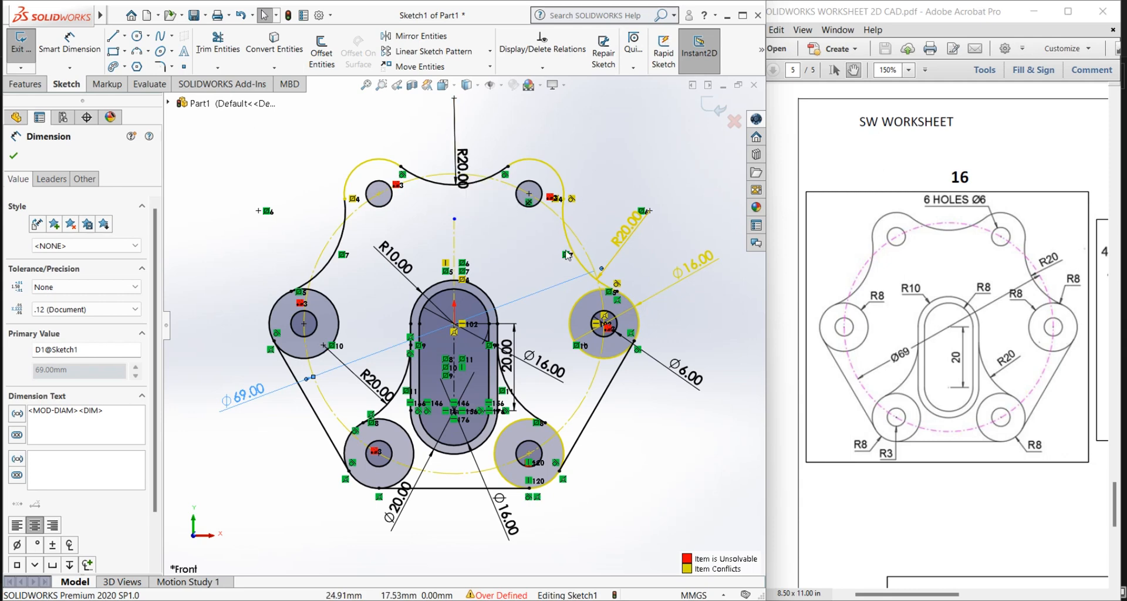
# Step: Try deleting the upper-right R20 arc dimension and the right-hand circle's 16 mm diameter dimension, undoing each deletion
pyautogui.click(628, 258)
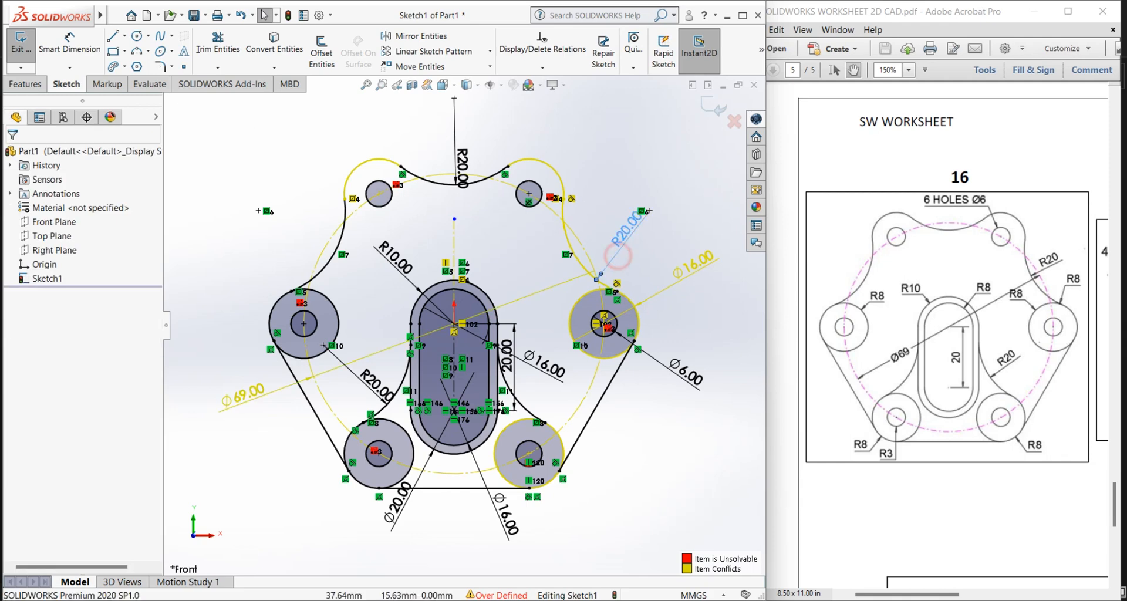
pyautogui.click(618, 257)
pyautogui.press('Delete')
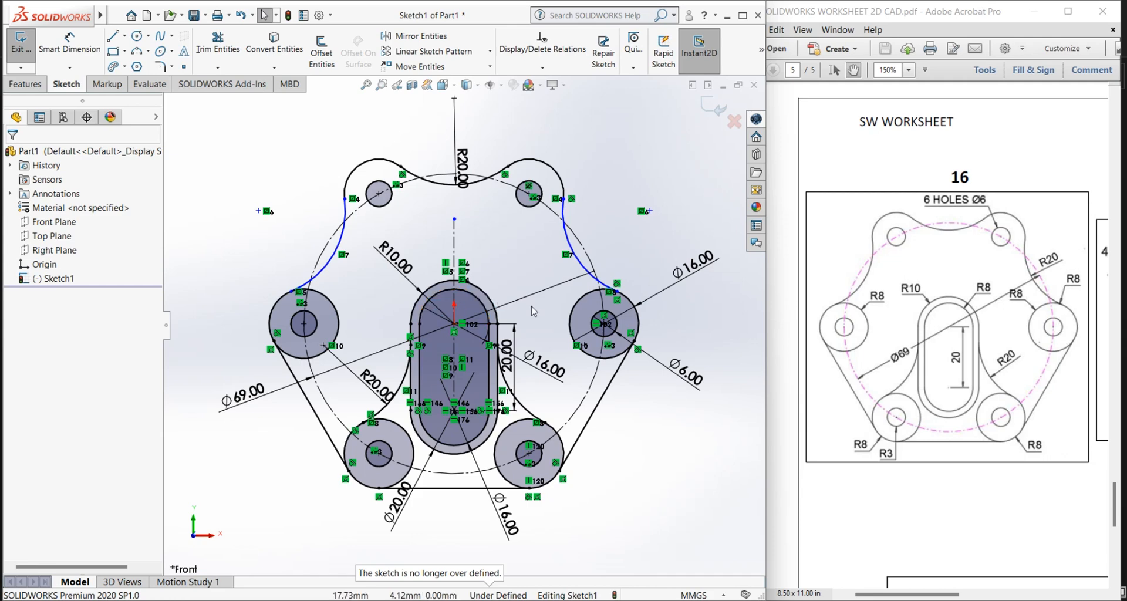
pyautogui.hotkey('ctrl', 'z')
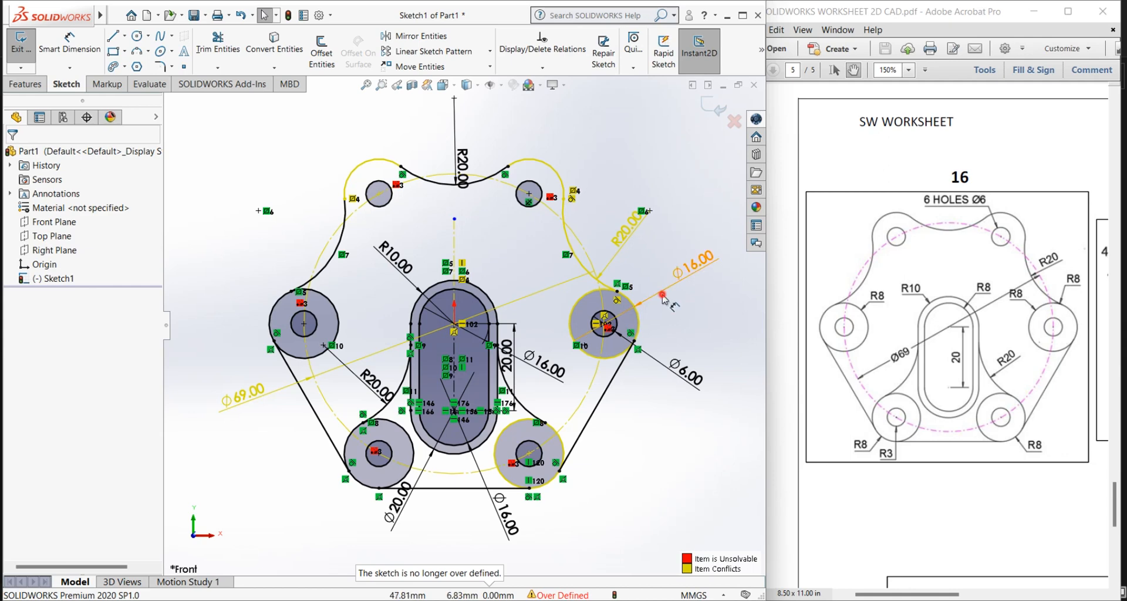
pyautogui.click(661, 292)
pyautogui.press('Escape')
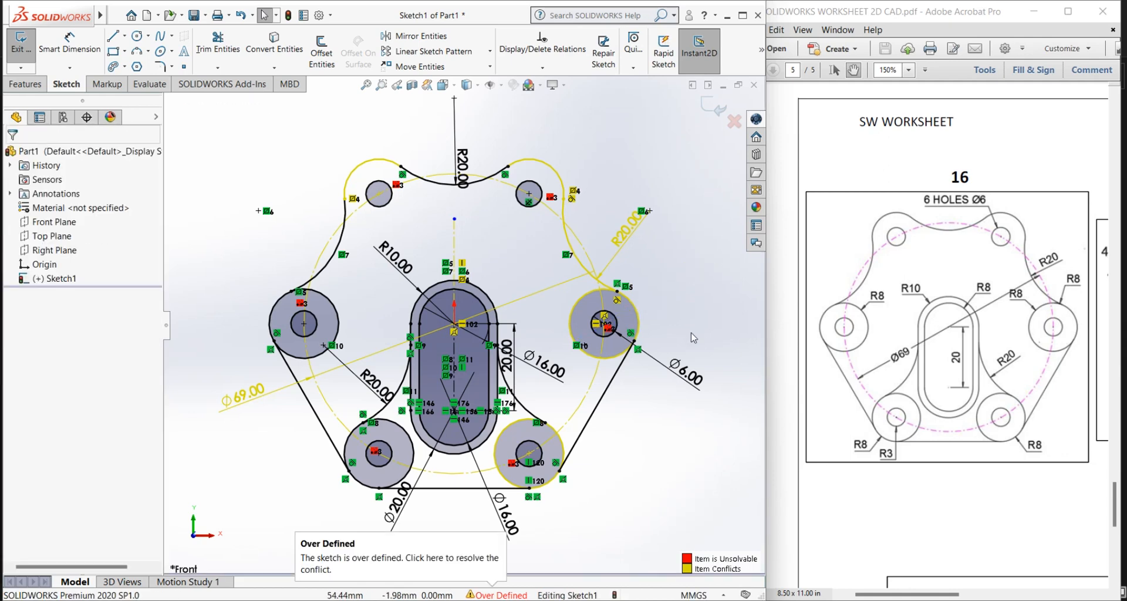
pyautogui.hotkey('ctrl', 'z')
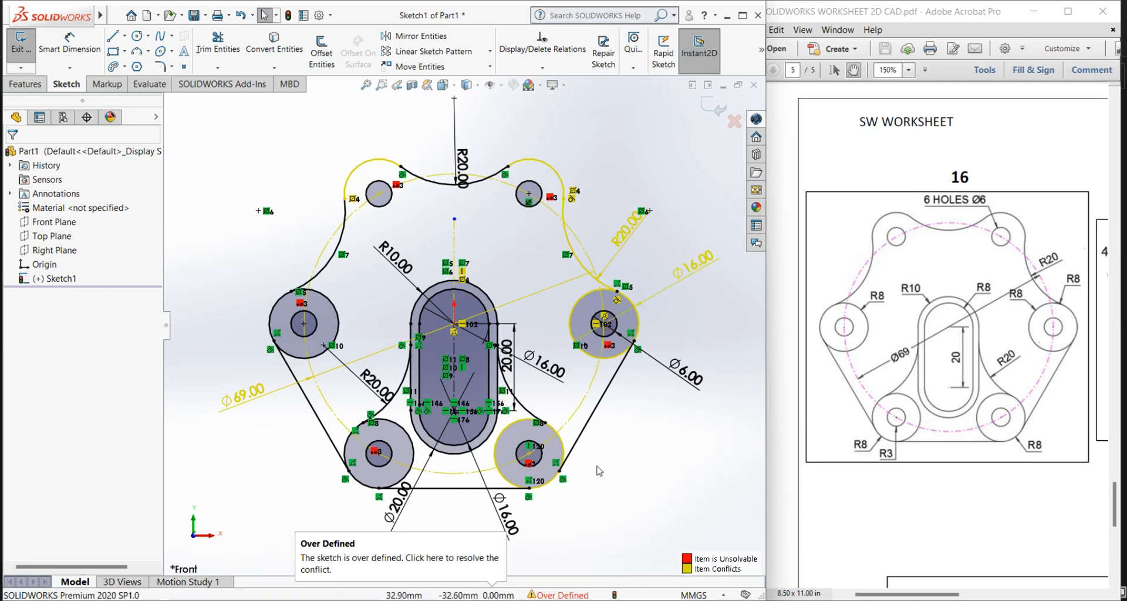
# Step: Delete the conflicting 69 mm diameter dimension of the construction pitch circle
pyautogui.click(508, 265)
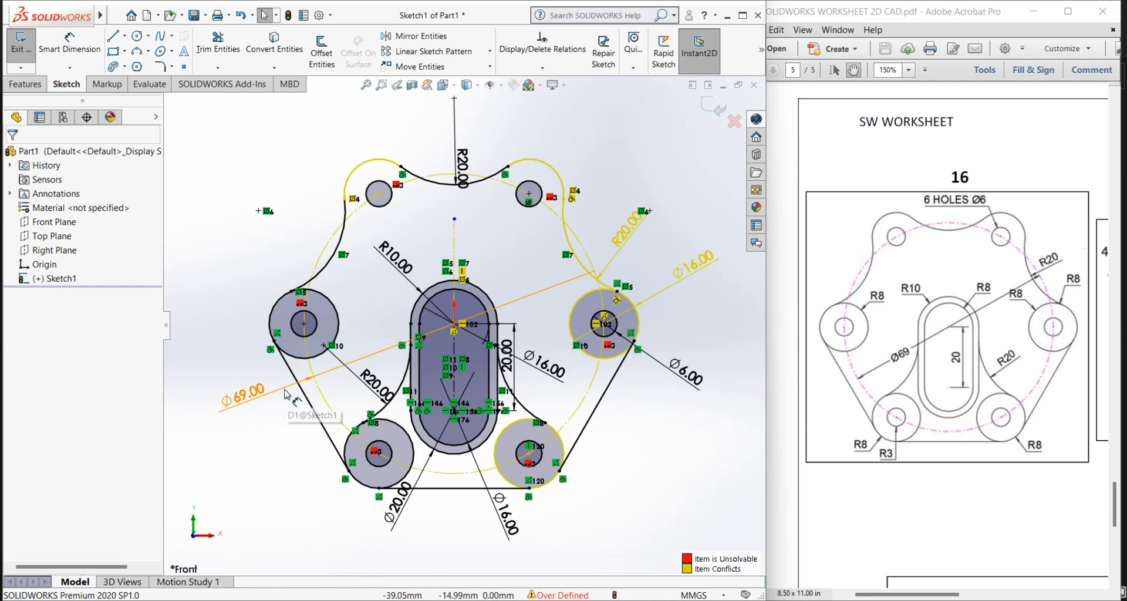
pyautogui.click(341, 374)
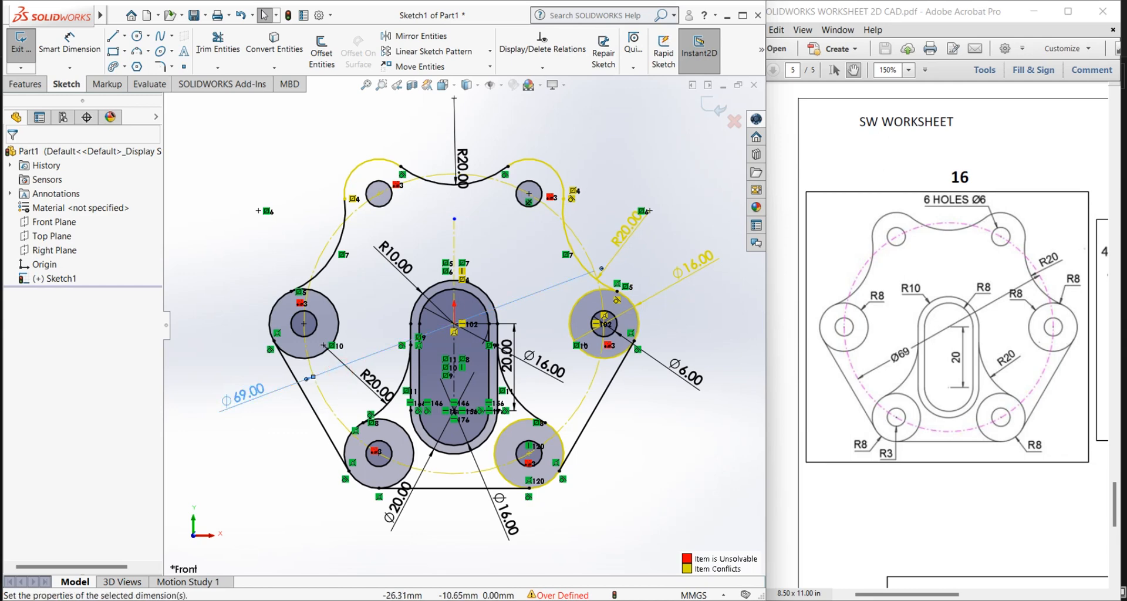
pyautogui.press('Delete')
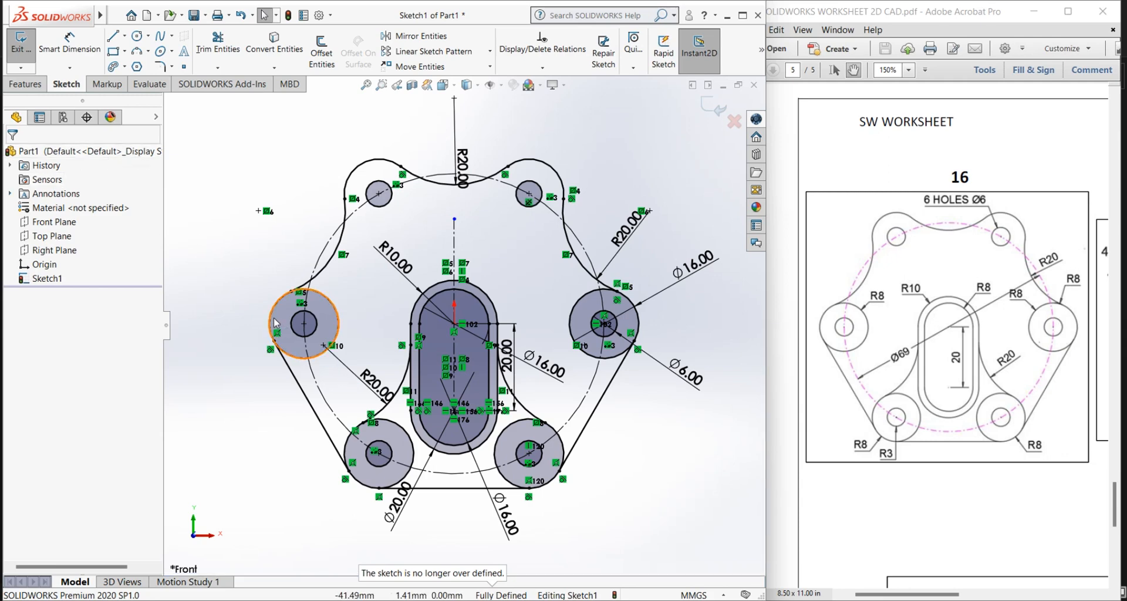
# Step: Add a driven diameter dimension to the construction pitch circle, placed outside the plate's lower-left edge
pyautogui.click(69, 44)
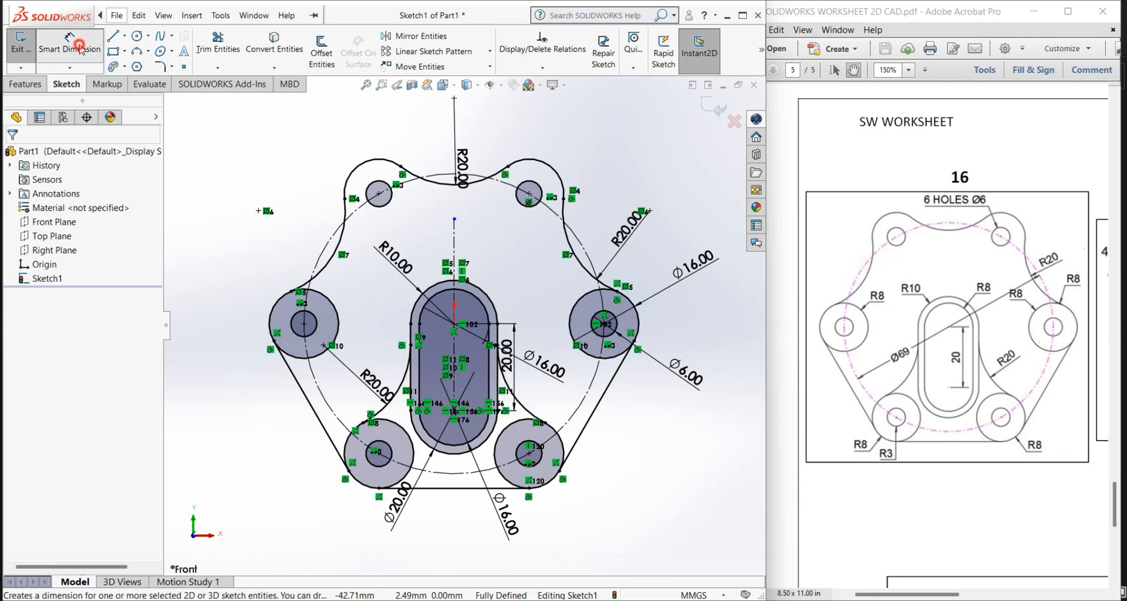
pyautogui.click(320, 390)
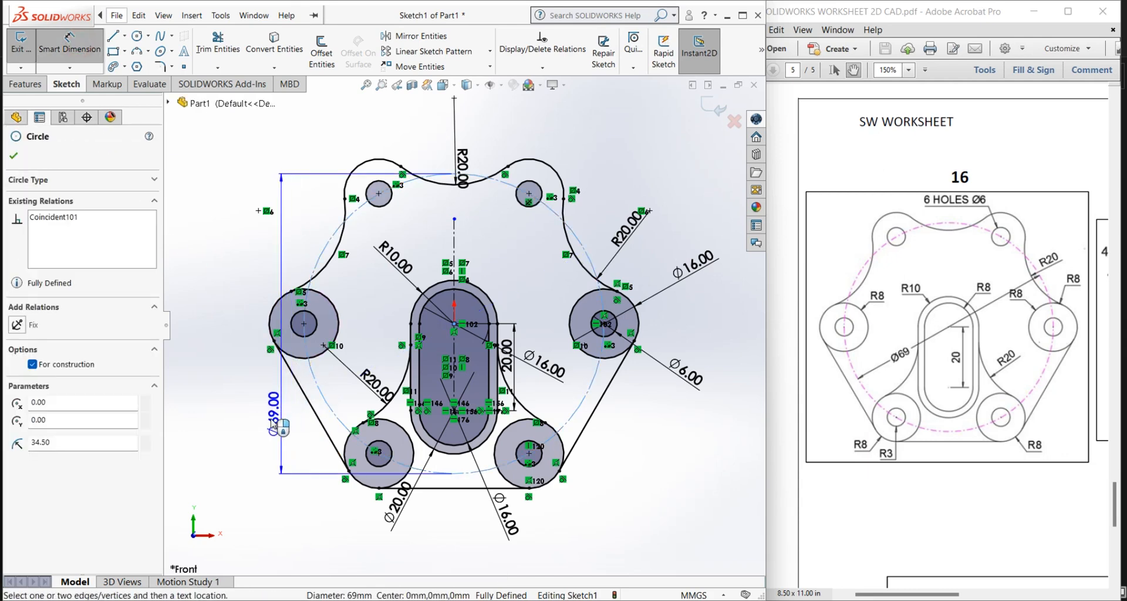
pyautogui.click(254, 490)
pyautogui.click(238, 420)
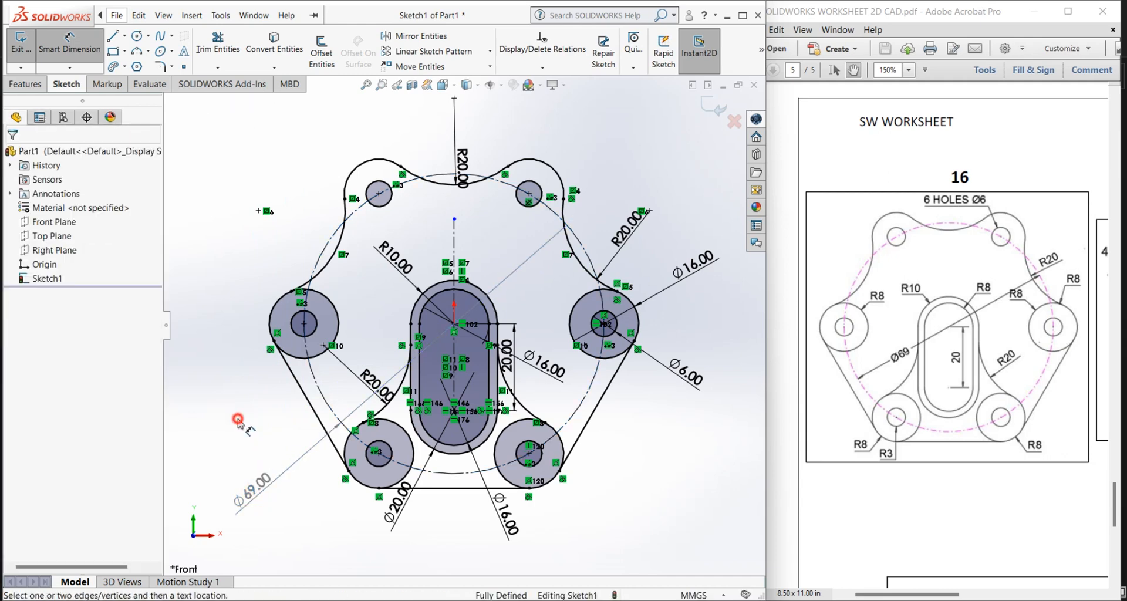
pyautogui.click(69, 42)
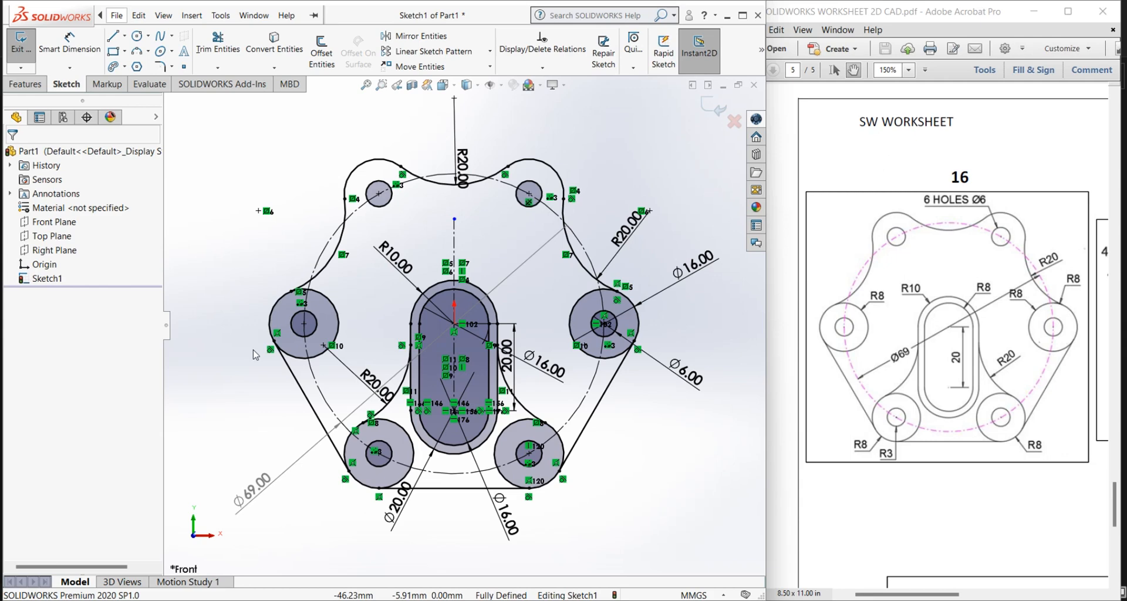
# Step: Maximize the modelling window so that it fills the screen
pyautogui.click(191, 15)
pyautogui.click(522, 96)
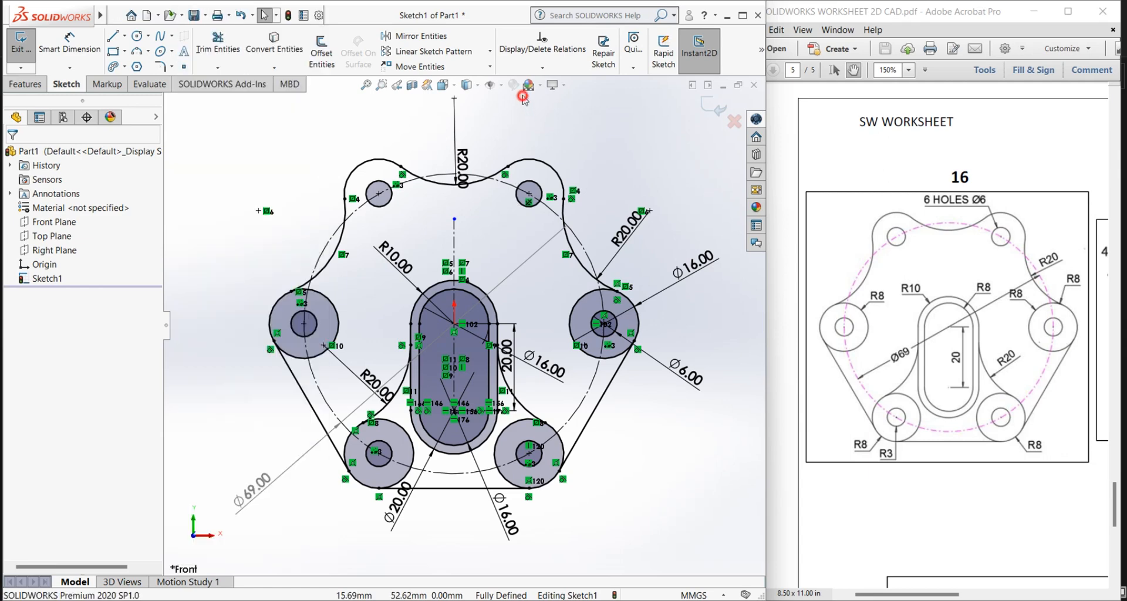
pyautogui.click(743, 16)
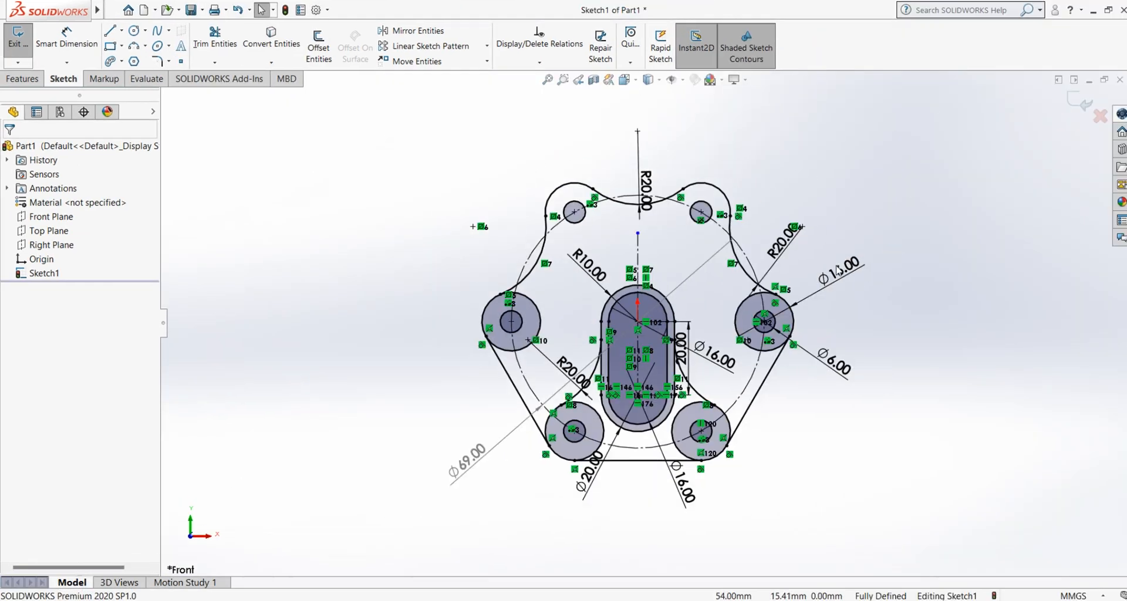
# Step: Select the whole plate sketch with all its dimensions and delete it
pyautogui.scroll(2, 644, 389)
pyautogui.moveTo(878, 176); pyautogui.dragTo(450, 516)
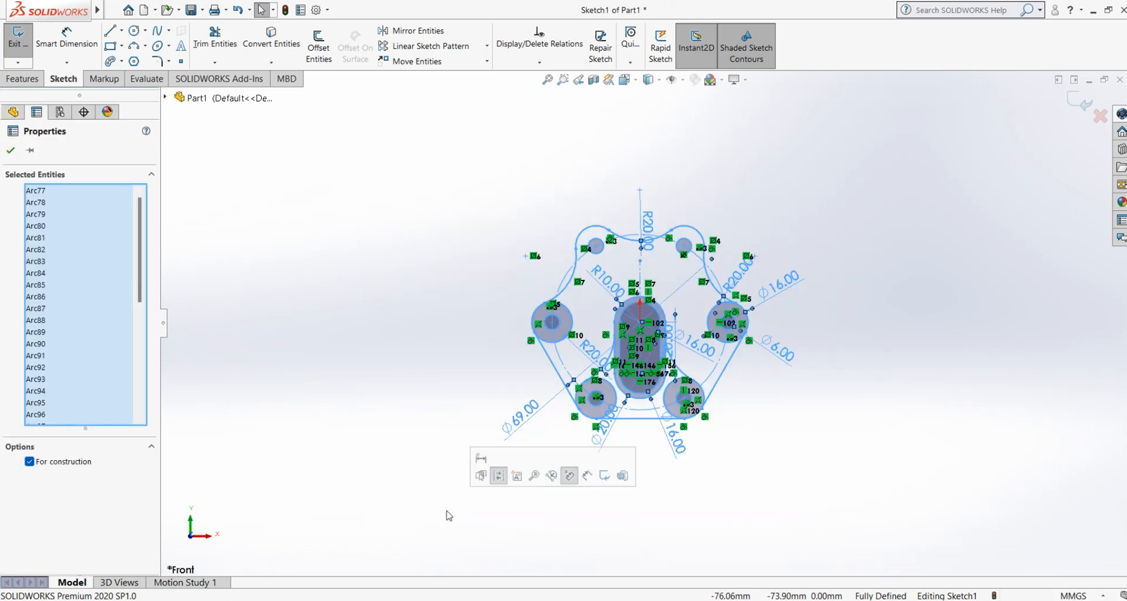
pyautogui.press('Delete')
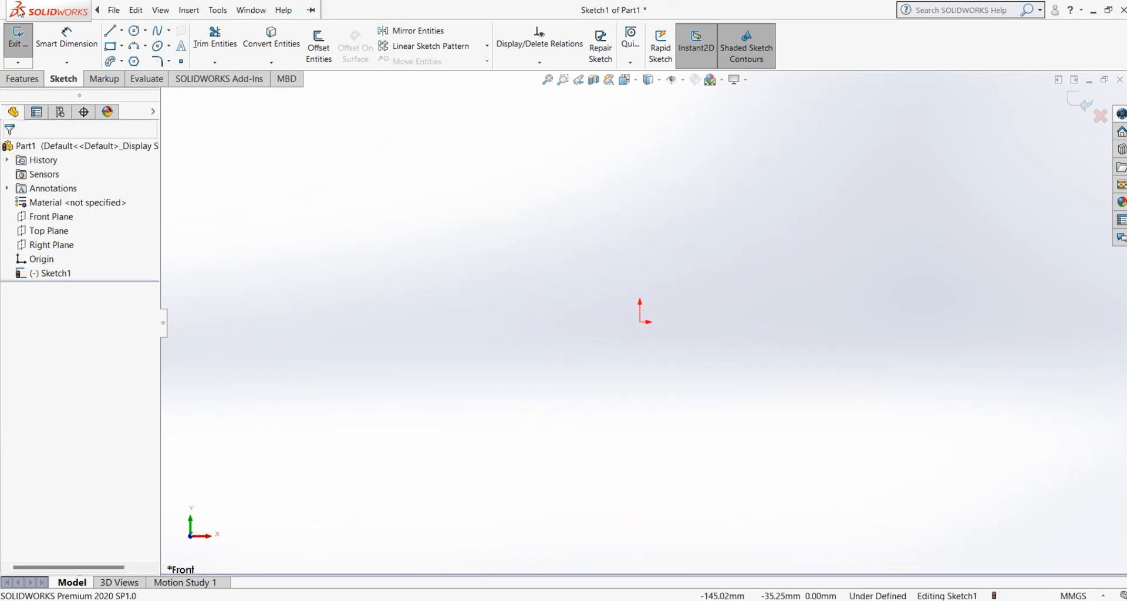
pyautogui.click(66, 62)
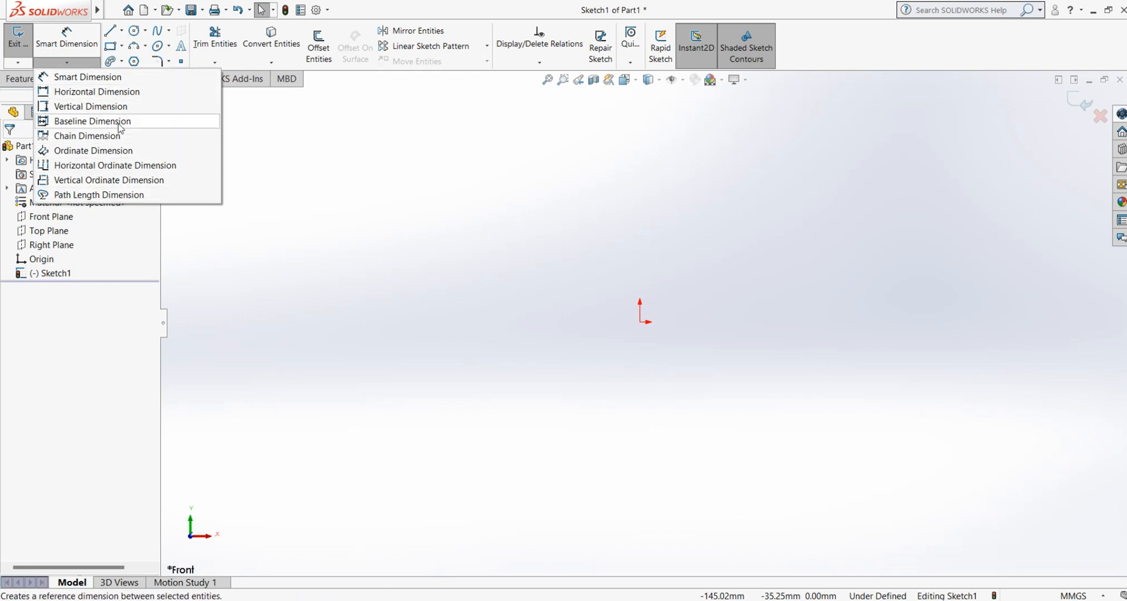
pyautogui.click(377, 262)
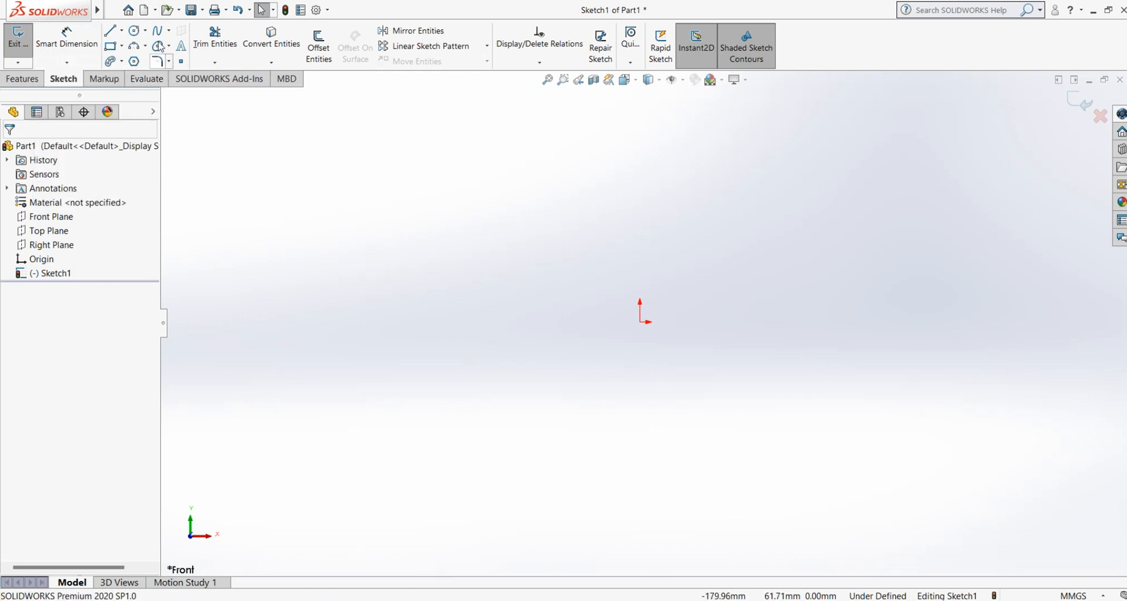
# Step: Sketch a connected staircase line chain rising to the right, with five horizontal treads about 25 to 29 mm long joined by four vertical risers
pyautogui.moveTo(2, 5)
pyautogui.click(111, 31)
pyautogui.click(392, 367)
pyautogui.click(456, 366)
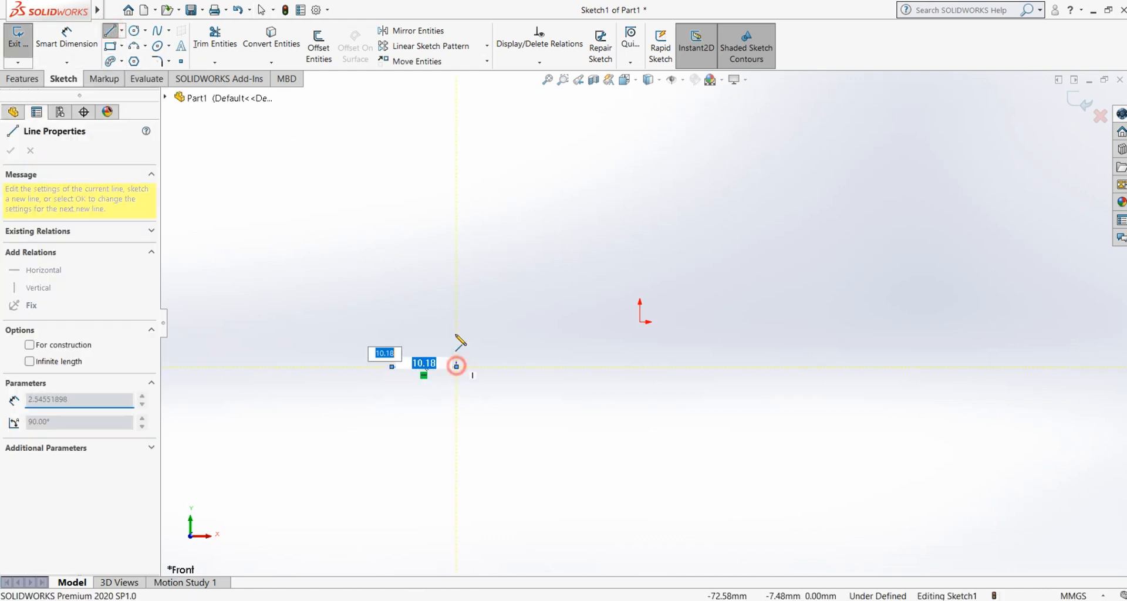
pyautogui.click(456, 322)
pyautogui.click(524, 322)
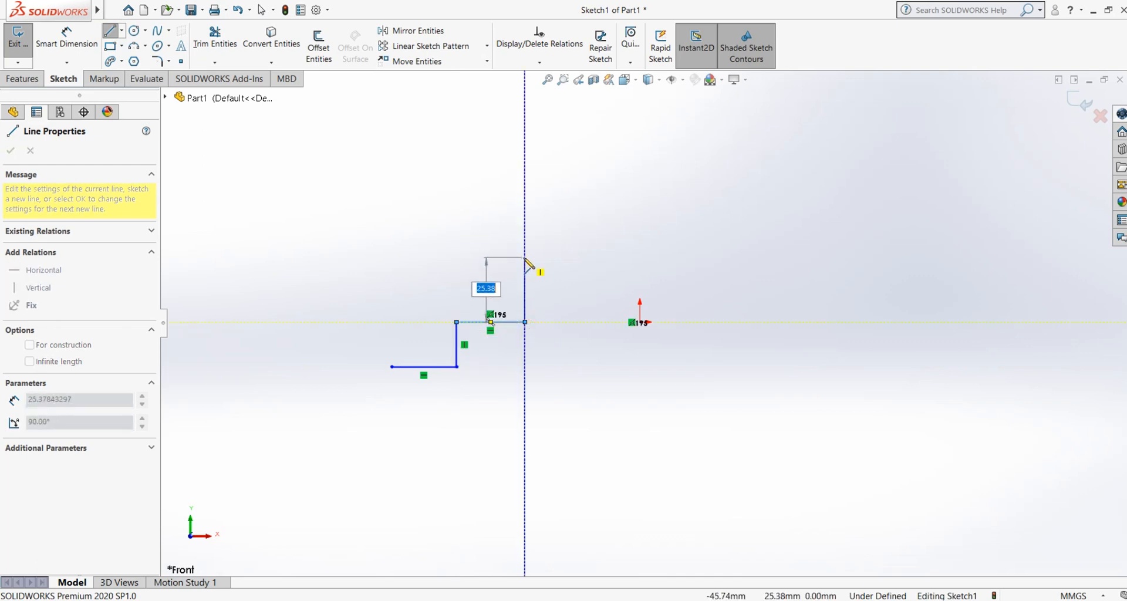
pyautogui.click(525, 257)
pyautogui.click(593, 257)
pyautogui.click(593, 191)
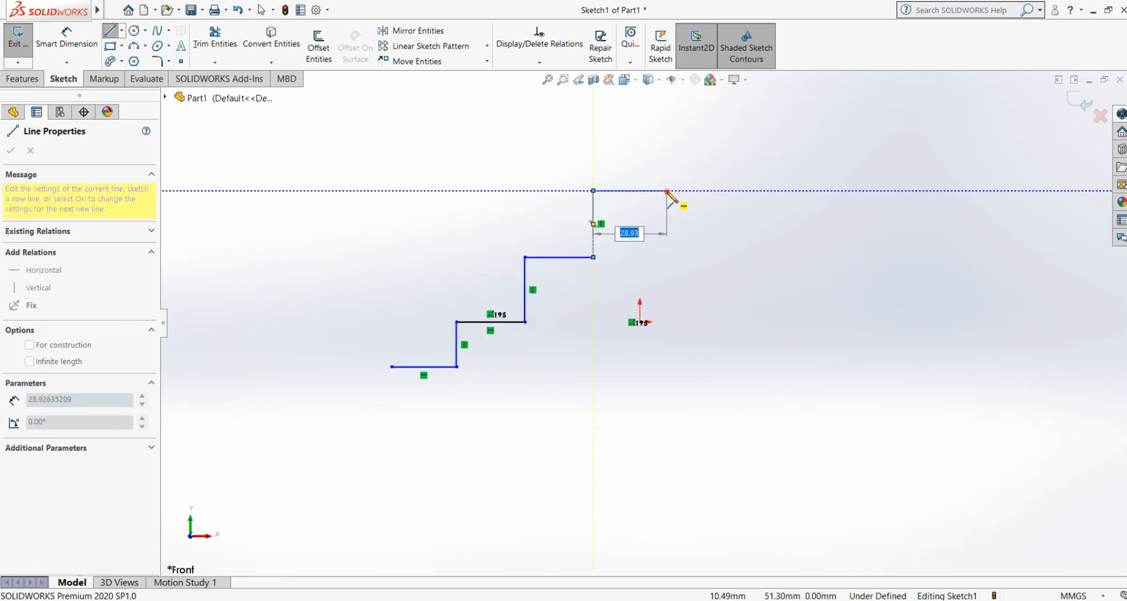
pyautogui.click(668, 191)
pyautogui.click(668, 137)
pyautogui.rightClick(740, 138)
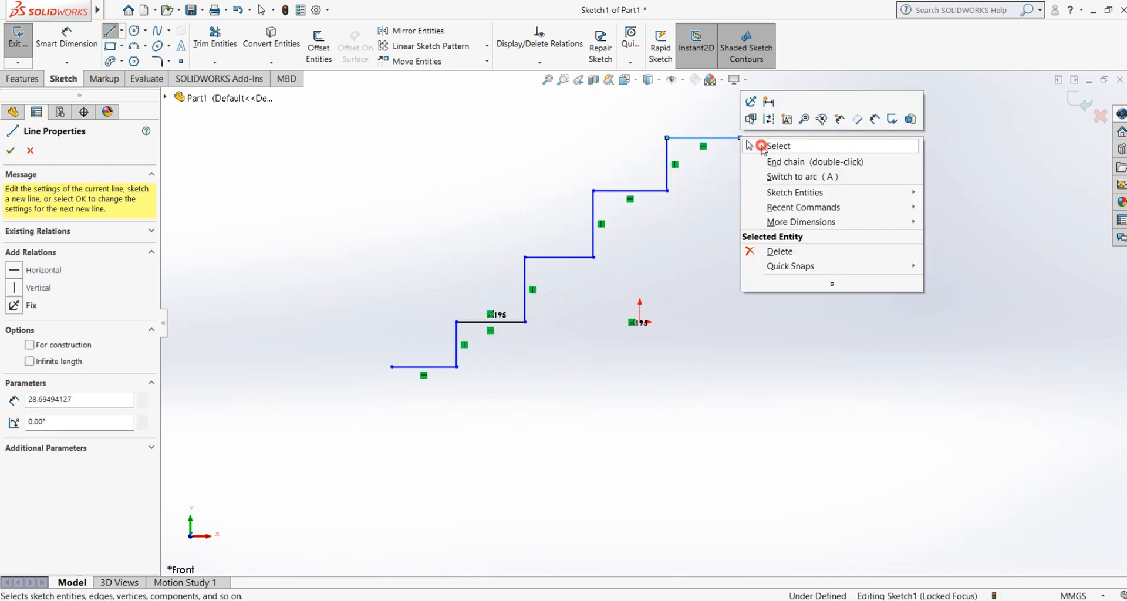
pyautogui.click(762, 146)
pyautogui.click(68, 62)
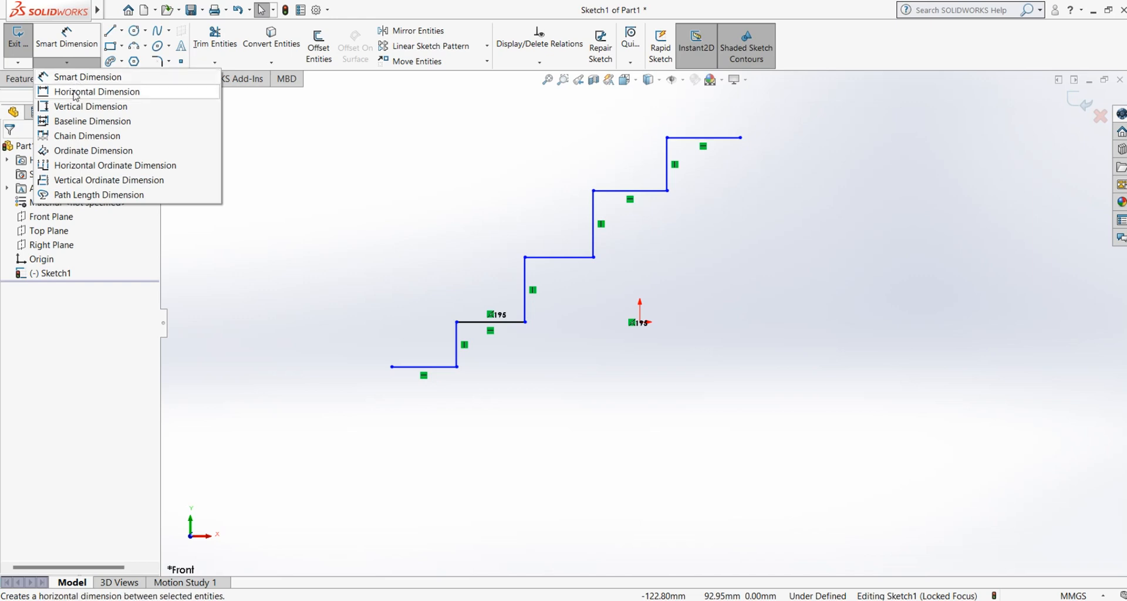
pyautogui.click(76, 94)
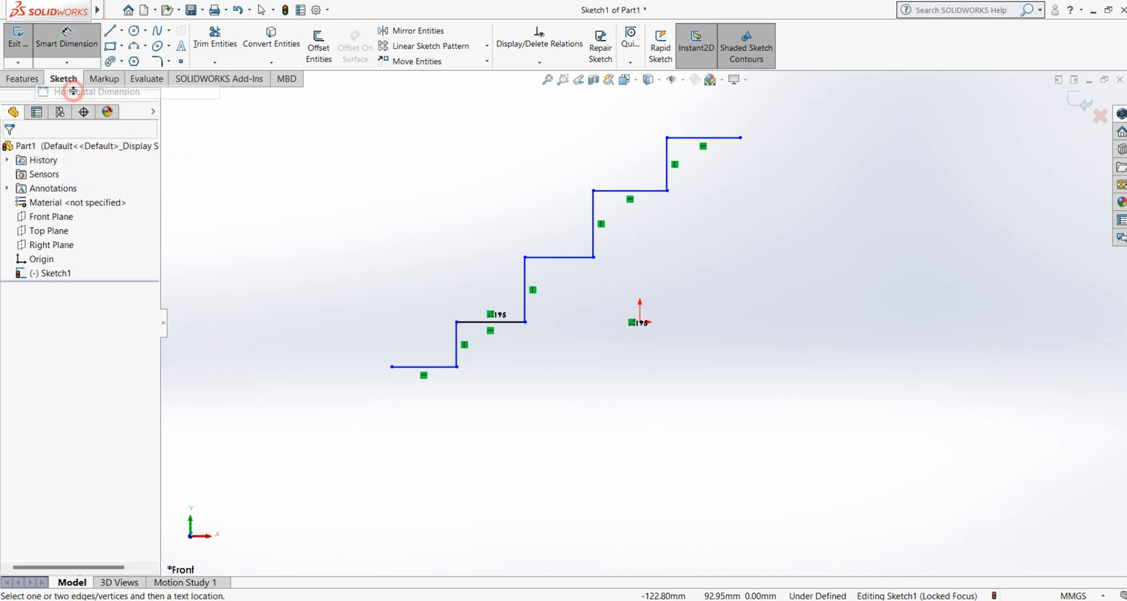
pyautogui.click(456, 354)
pyautogui.click(414, 366)
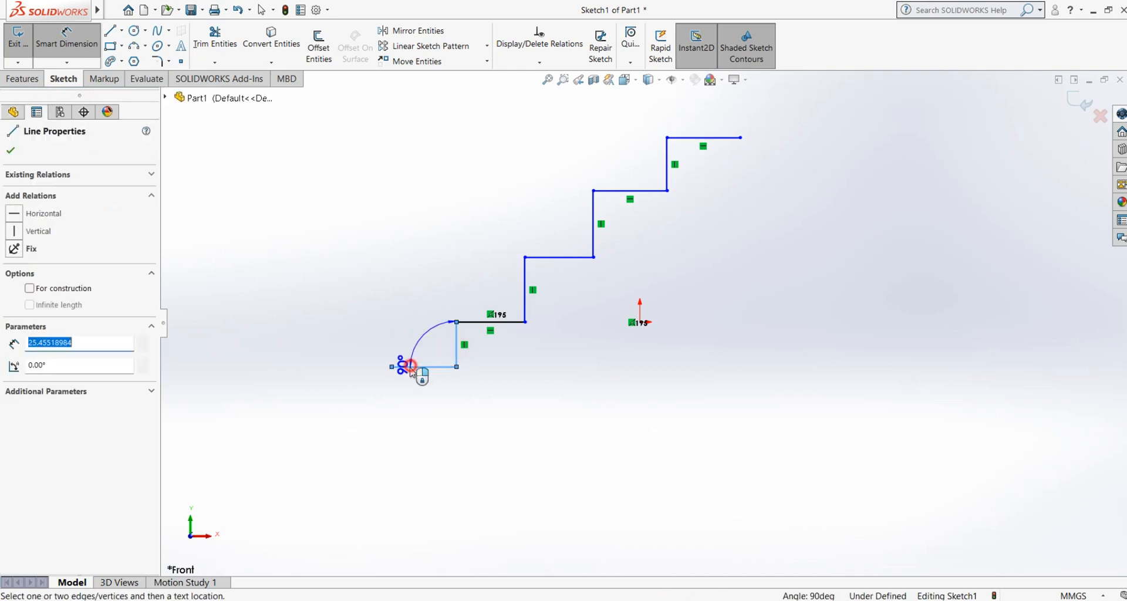
pyautogui.click(59, 36)
# Step: Add a horizontal dimension to the staircase's lowest tread, placed below the line, and accept its drawn length
pyautogui.click(67, 62)
pyautogui.click(77, 92)
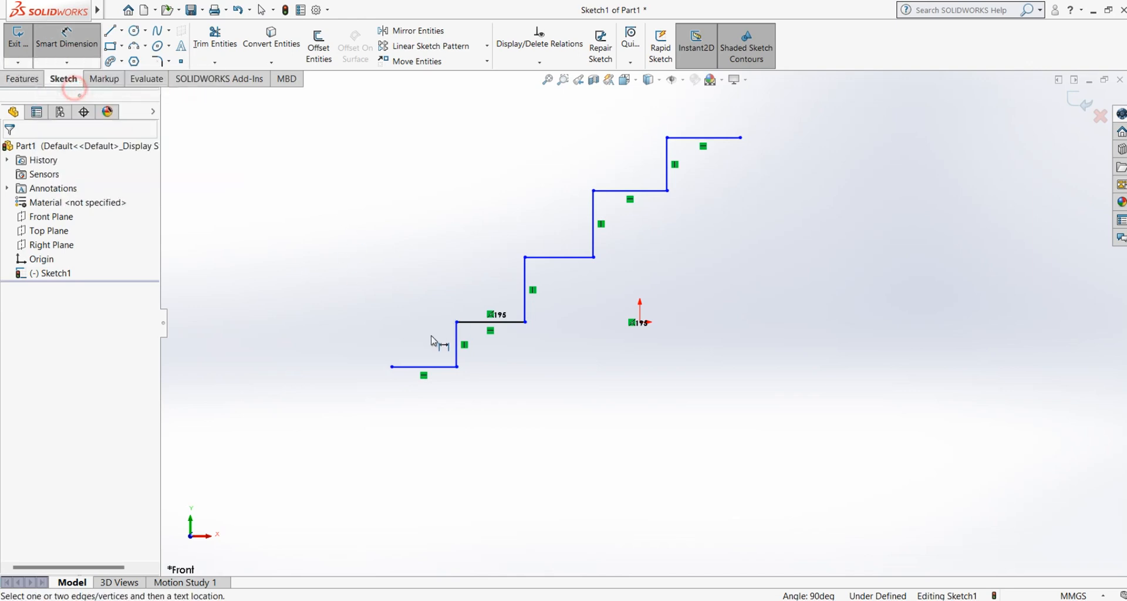
pyautogui.click(405, 367)
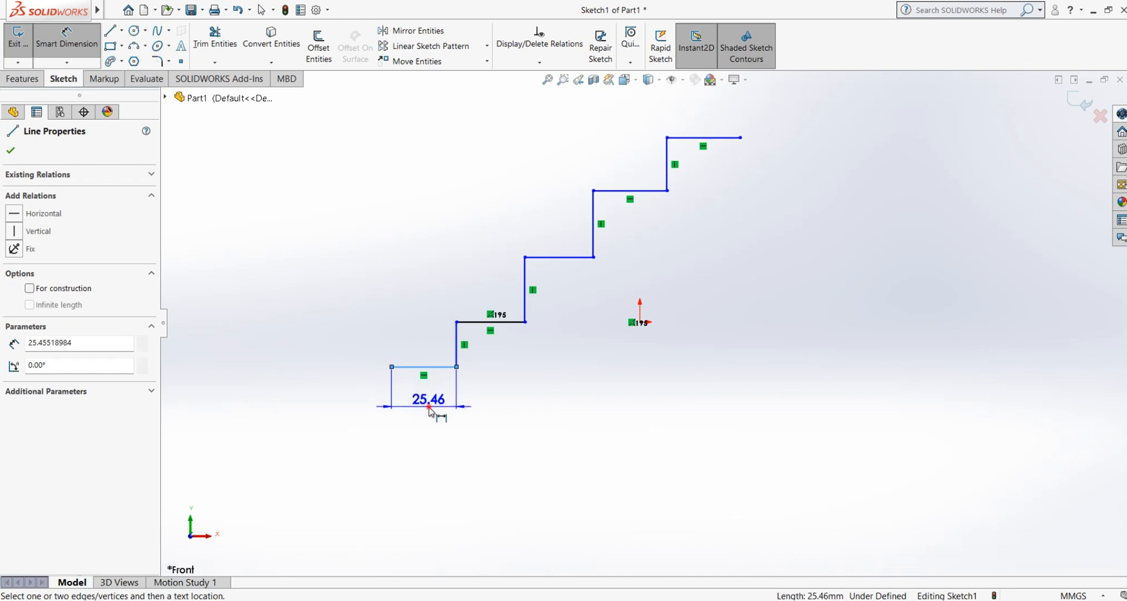
pyautogui.click(430, 410)
pyautogui.press('Return')
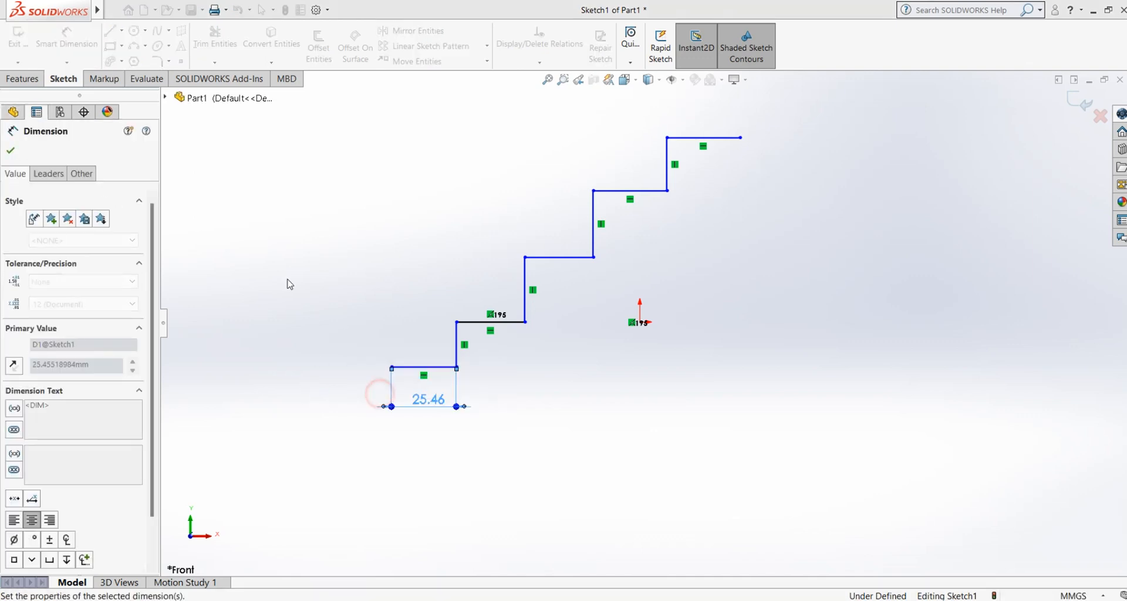
pyautogui.click(286, 279)
pyautogui.click(66, 63)
pyautogui.click(81, 106)
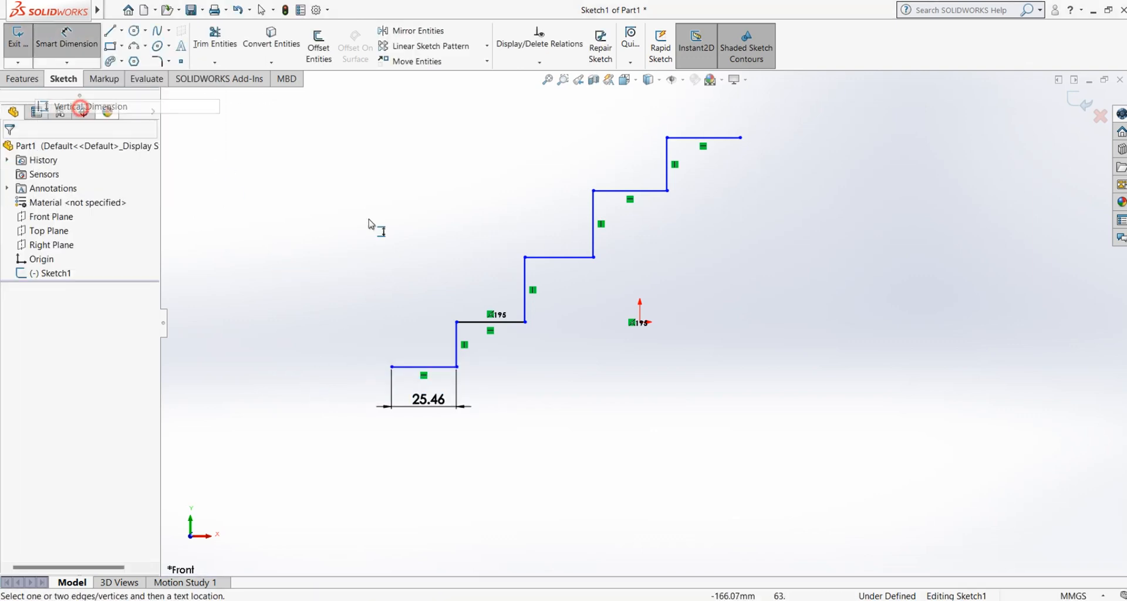
pyautogui.click(516, 322)
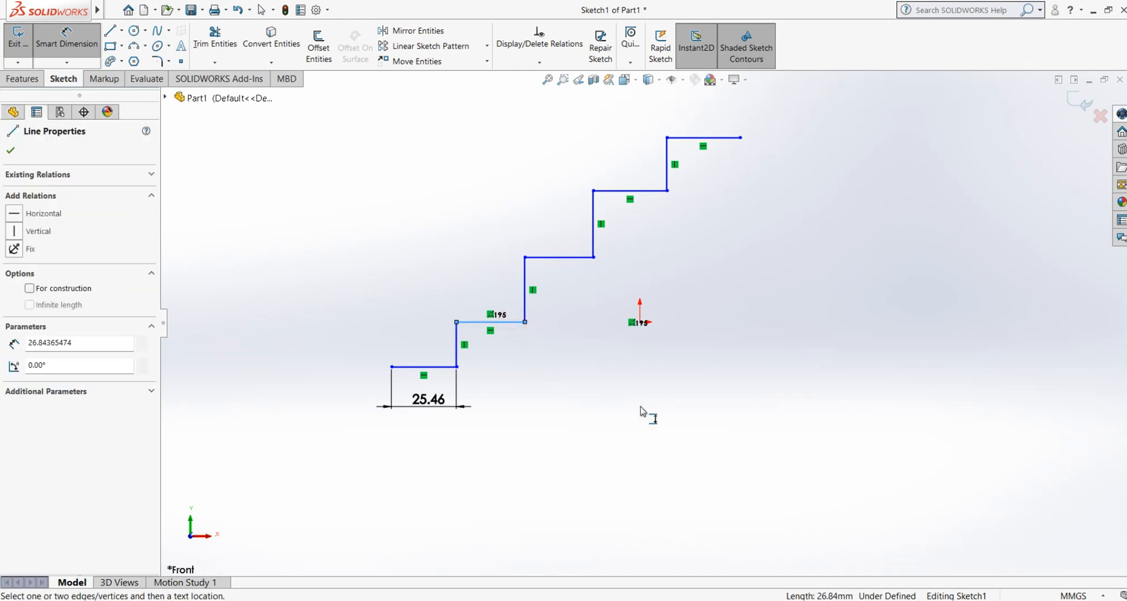
pyautogui.click(66, 62)
pyautogui.click(73, 106)
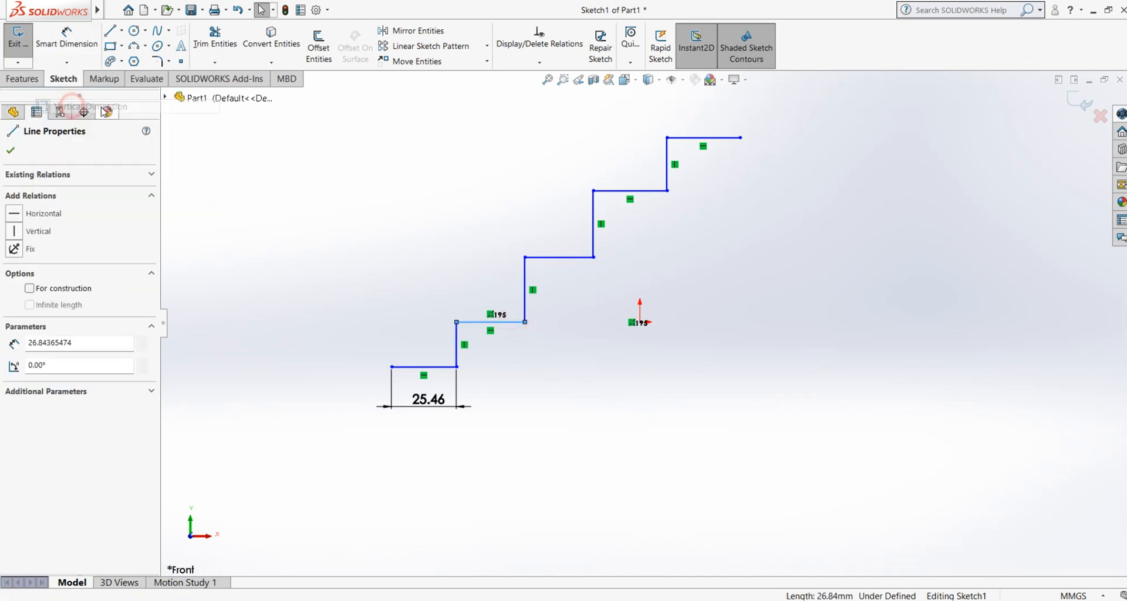
# Step: Add a vertical dimension to the second riser from the bottom, placed beside it, and accept its drawn length
pyautogui.click(66, 62)
pyautogui.click(87, 111)
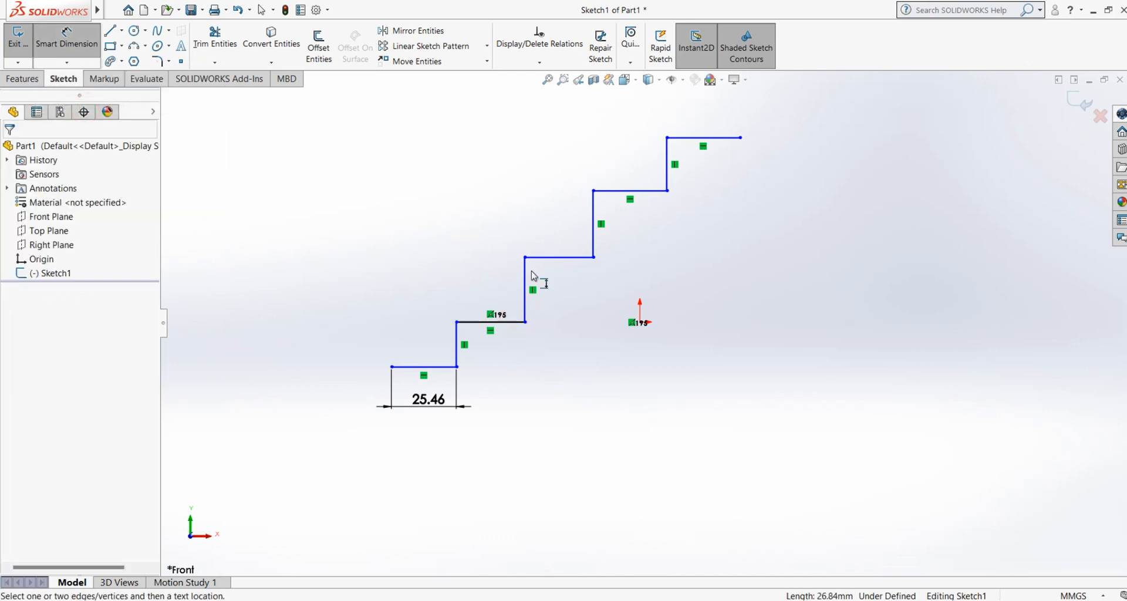
pyautogui.click(524, 290)
pyautogui.click(563, 292)
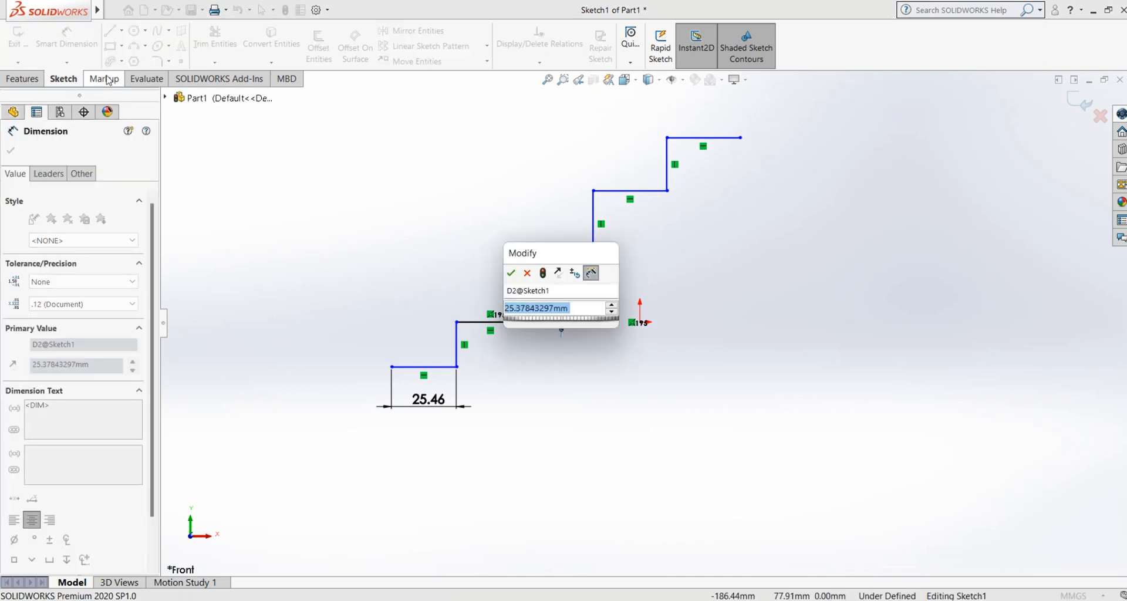
pyautogui.press('Return')
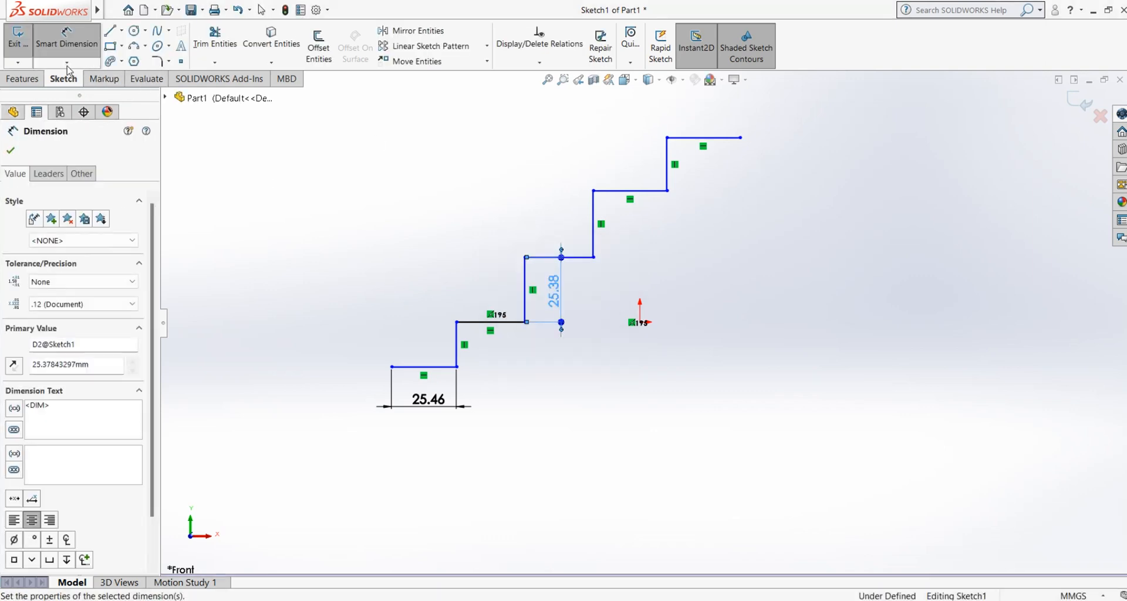
# Step: Add a vertical dimension between the endpoints of the third riser from the bottom, accepting its drawn length
pyautogui.click(66, 62)
pyautogui.click(90, 108)
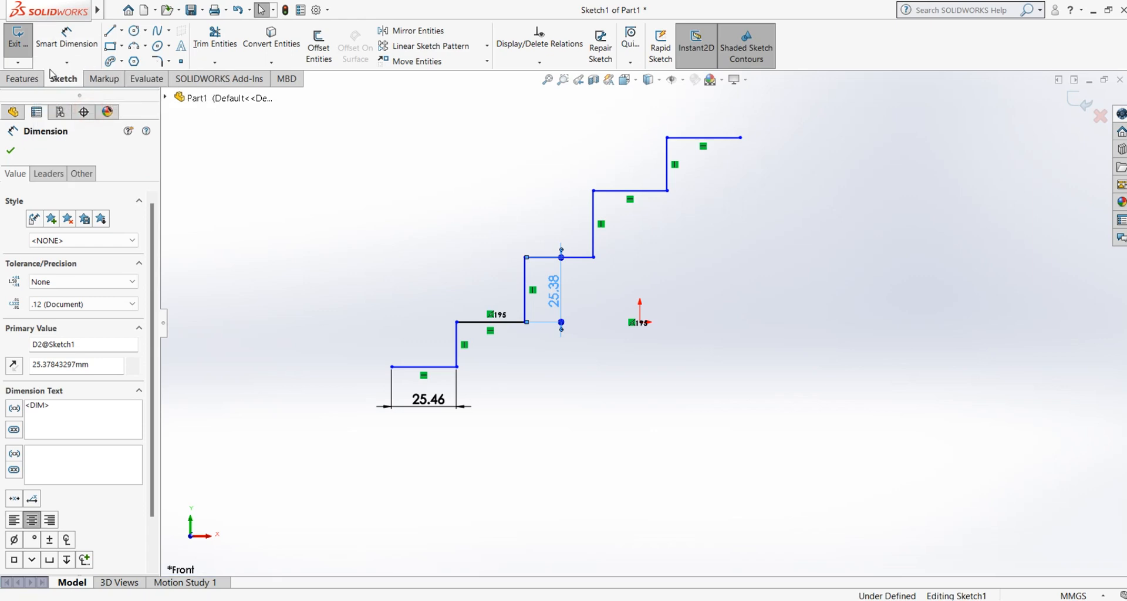
pyautogui.click(67, 63)
pyautogui.click(88, 106)
pyautogui.click(593, 192)
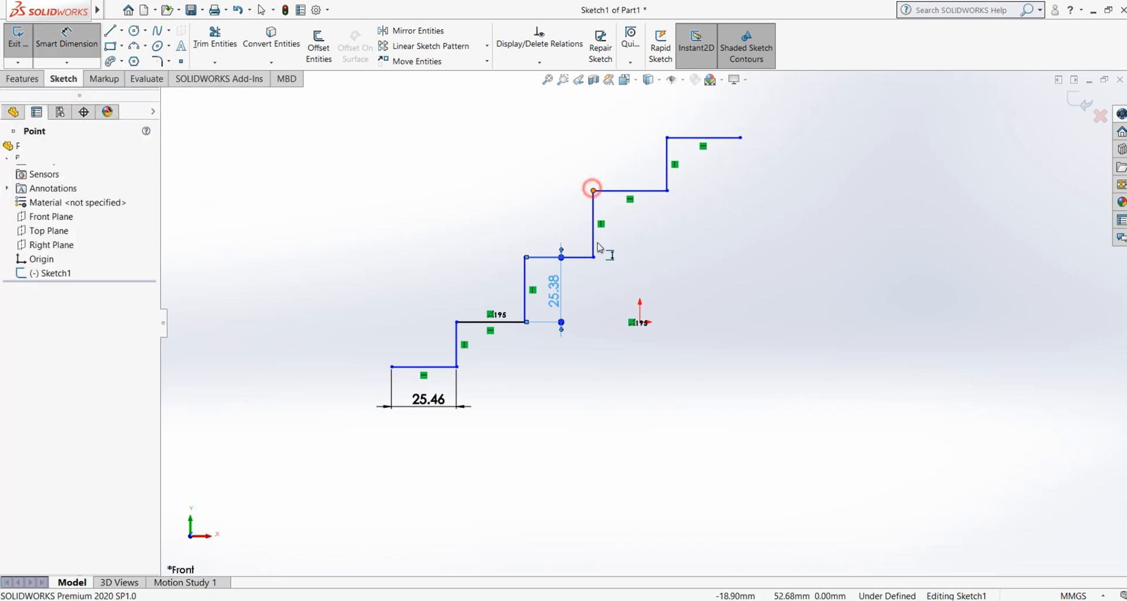
pyautogui.click(594, 257)
pyautogui.click(650, 236)
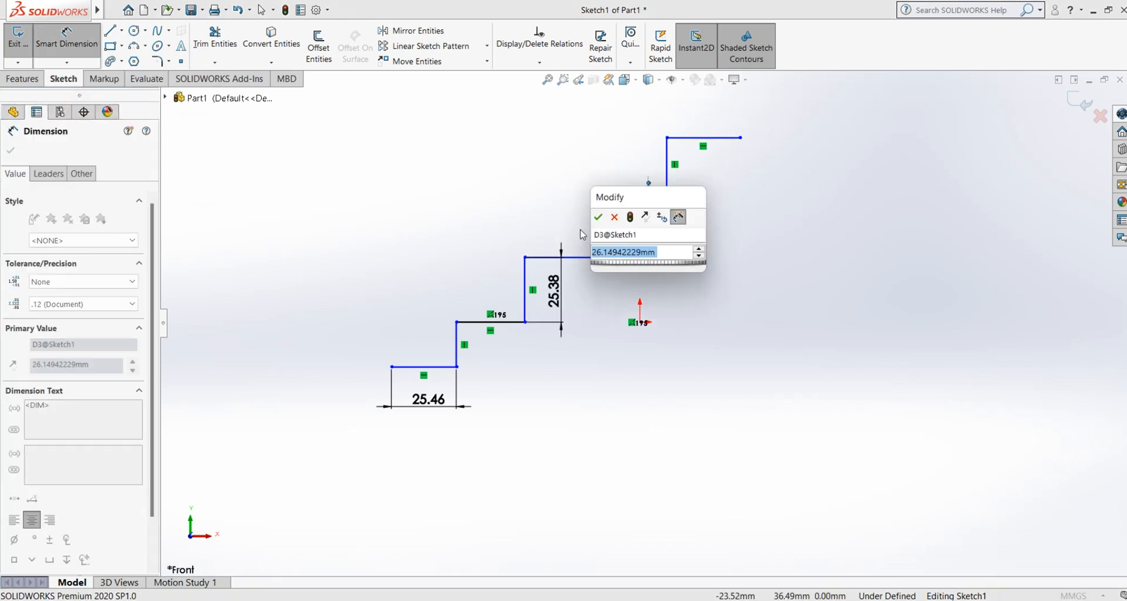
pyautogui.click(443, 208)
pyautogui.click(66, 62)
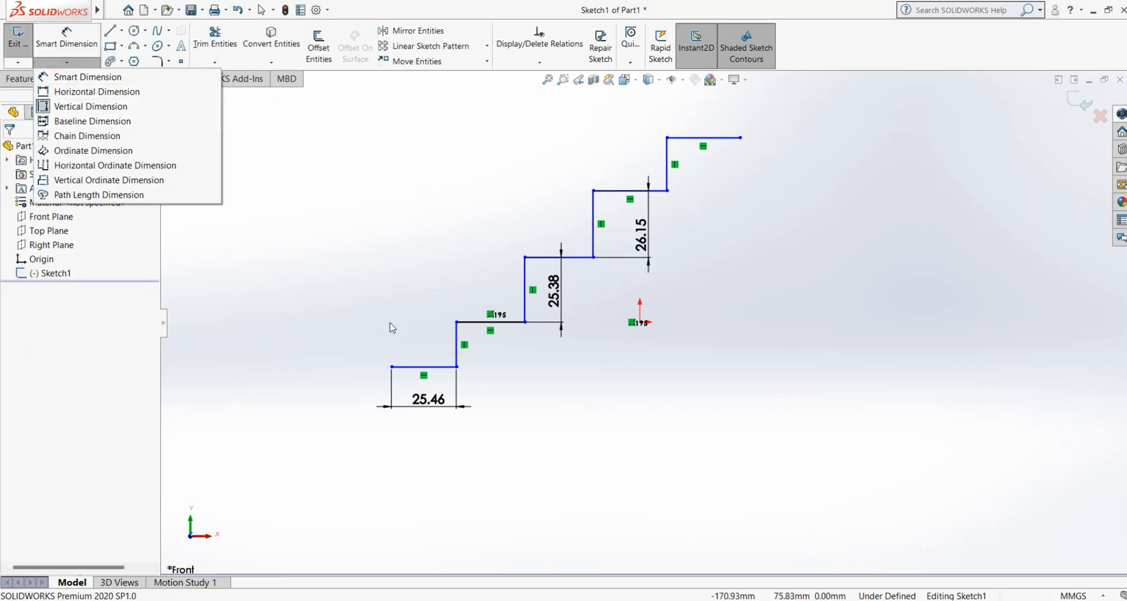
pyautogui.click(370, 299)
pyautogui.click(449, 409)
pyautogui.click(448, 410)
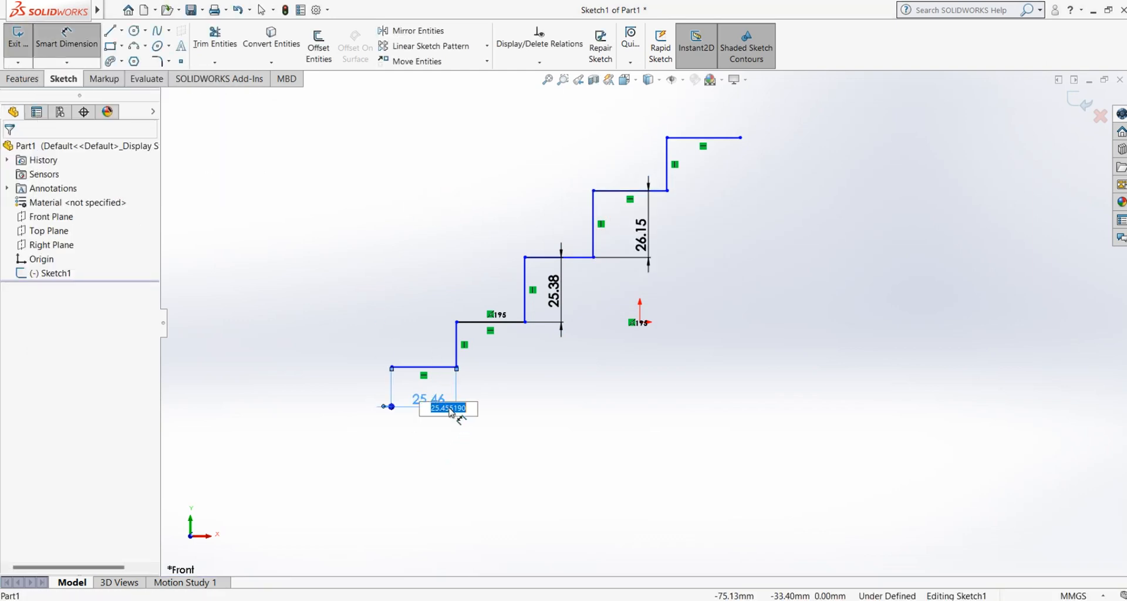
pyautogui.press('BackSpace')
pyautogui.click(539, 420)
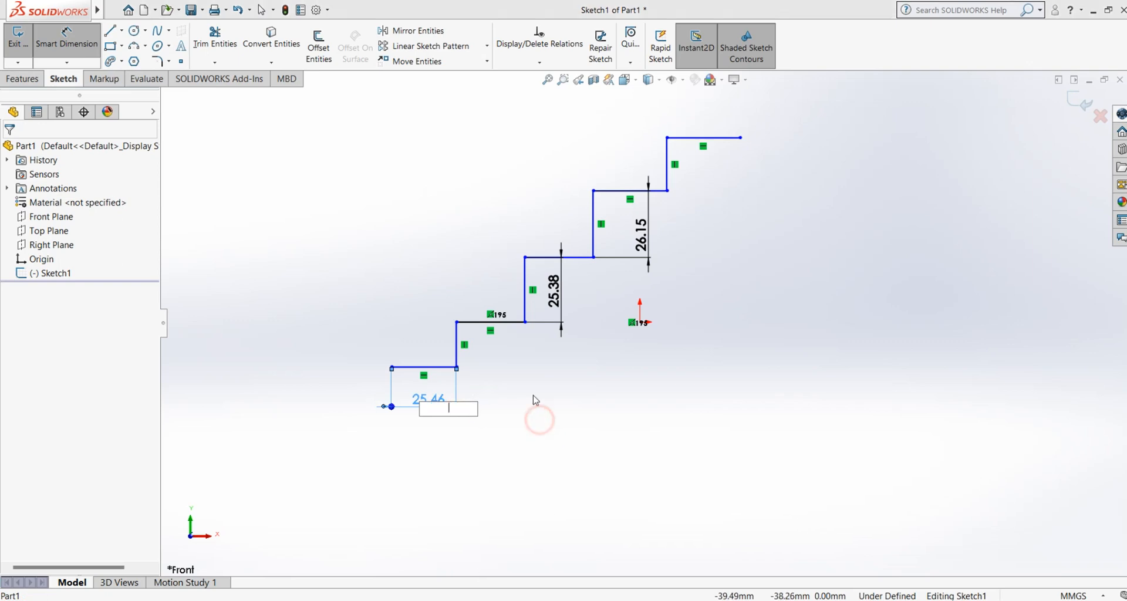
pyautogui.click(657, 310)
pyautogui.click(501, 398)
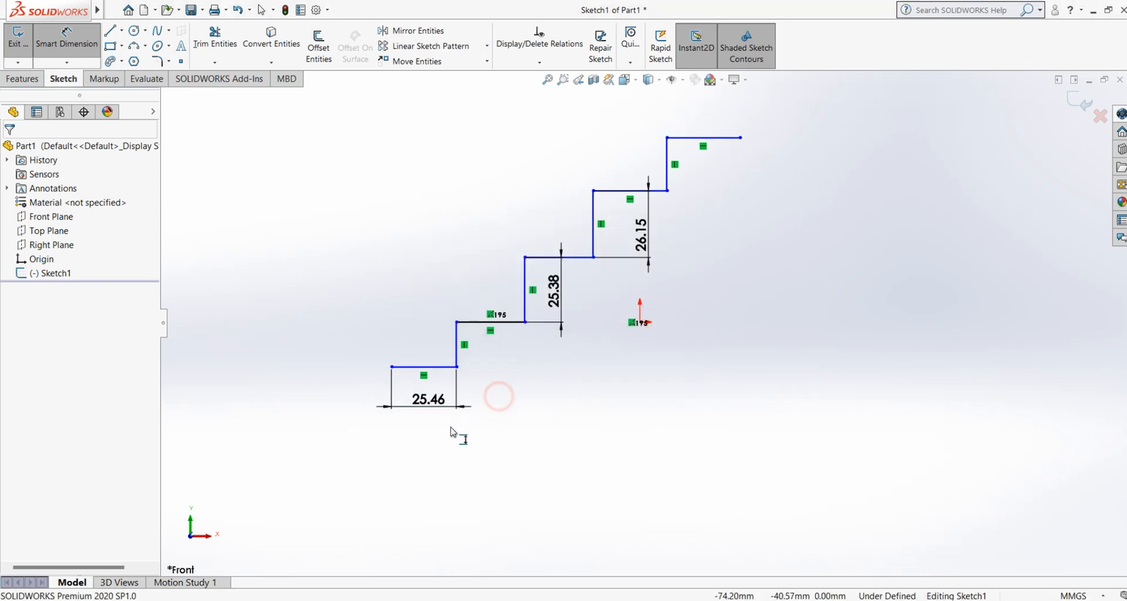
pyautogui.press('Escape')
# Step: Delete the lowest tread's horizontal dimension and both riser dimensions from the staircase sketch
pyautogui.moveTo(476, 391); pyautogui.dragTo(428, 427)
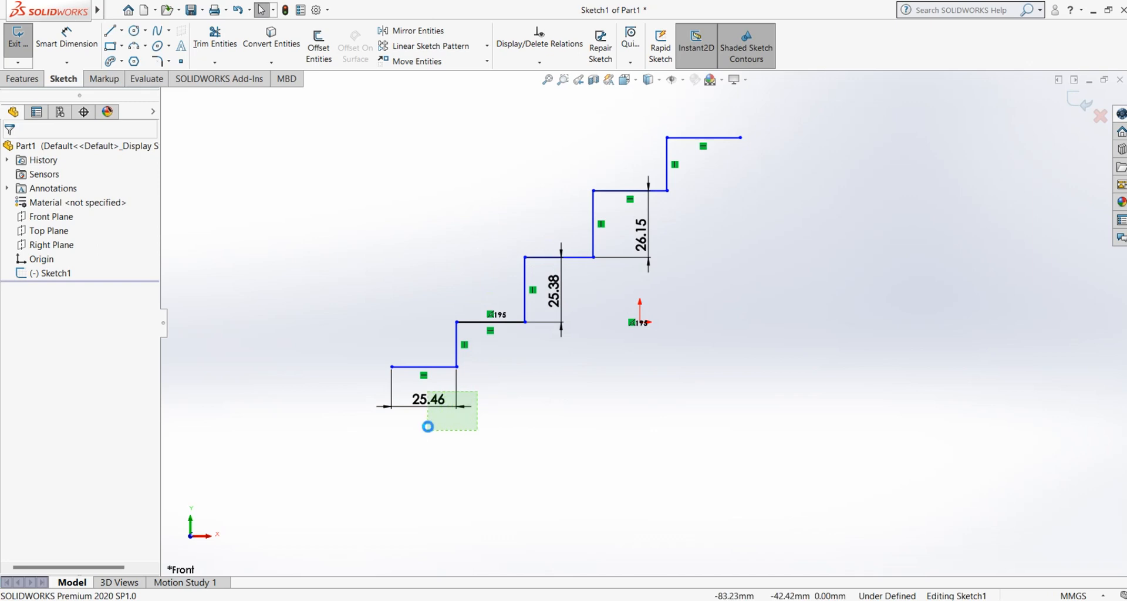
pyautogui.press('Delete')
pyautogui.moveTo(594, 290); pyautogui.dragTo(581, 344)
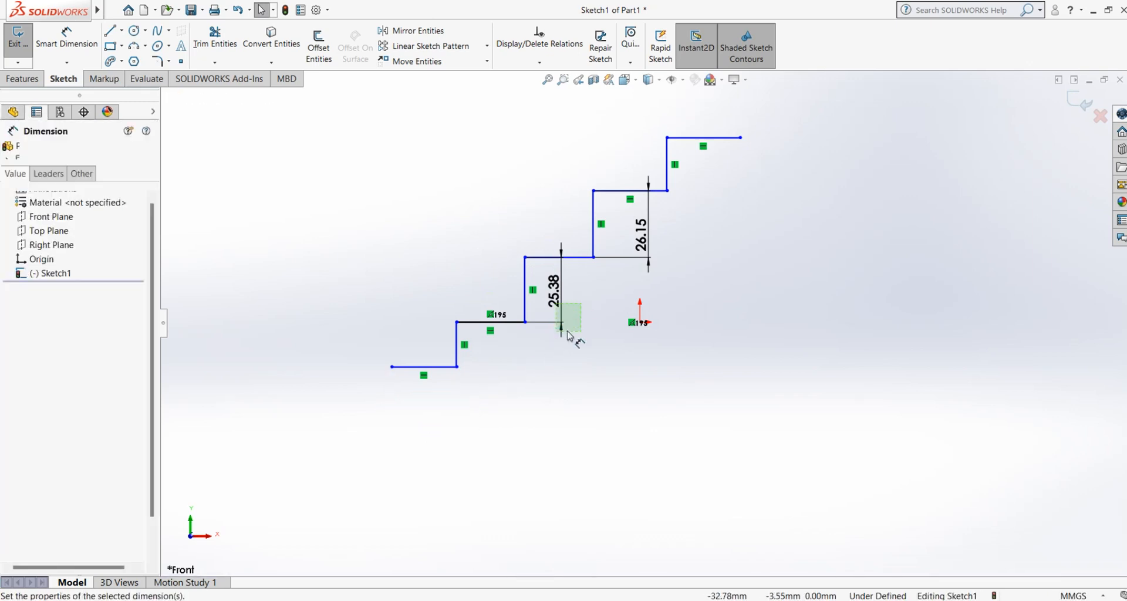
pyautogui.press('Delete')
pyautogui.moveTo(675, 223); pyautogui.dragTo(626, 296)
pyautogui.press('Delete')
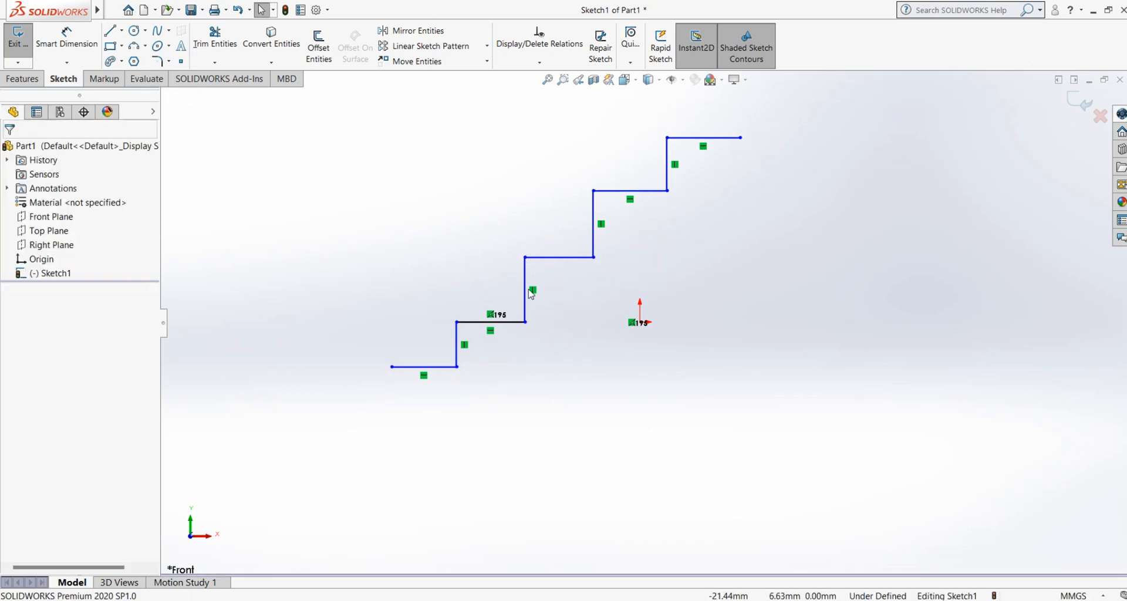
# Step: Start a baseline dimension from the staircase's lower-left endpoint to the lowest tread's other end and place it below
pyautogui.moveTo(70, 17)
pyautogui.click(67, 63)
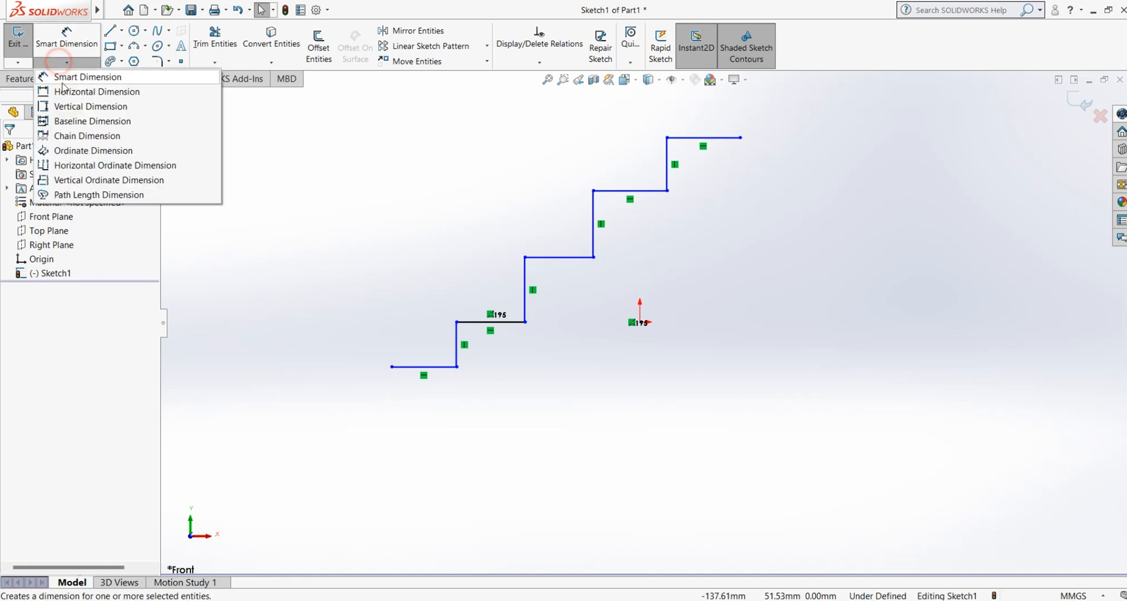
pyautogui.click(73, 121)
pyautogui.click(392, 369)
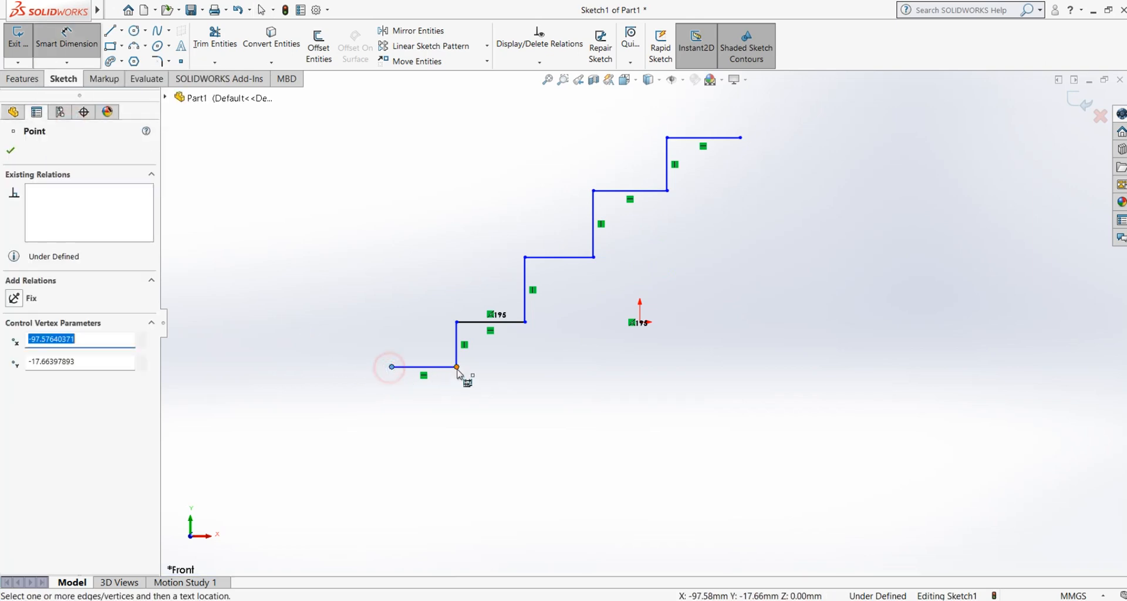
pyautogui.click(457, 368)
pyautogui.click(422, 409)
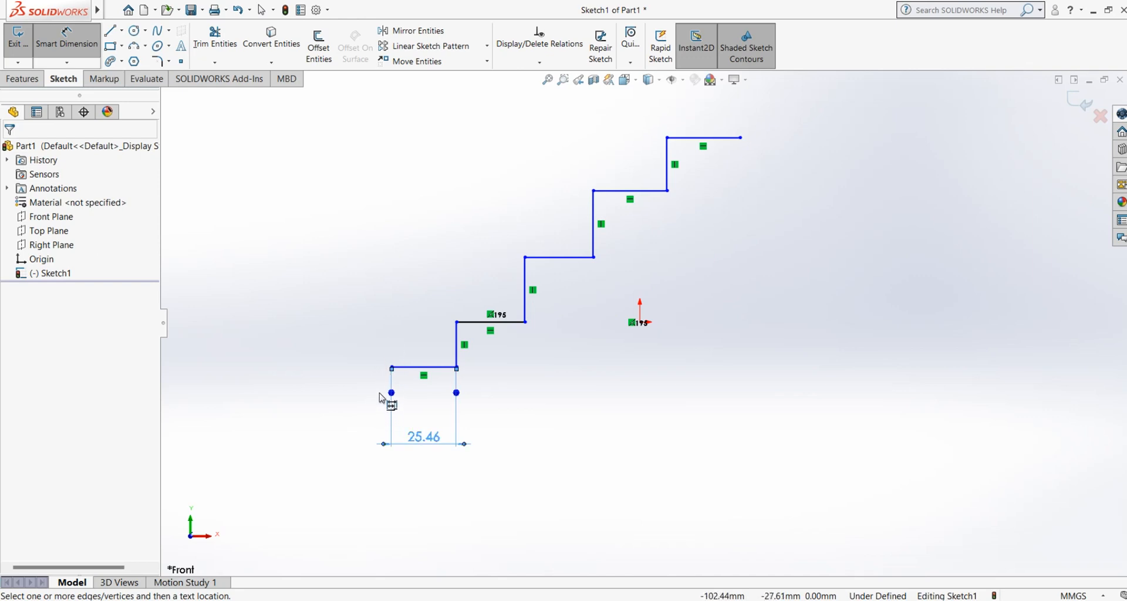
# Step: Abandon the misplaced riser baseline dimension and restart the baseline set across the lowest tread, placing its dimension below the staircase
pyautogui.click(517, 324)
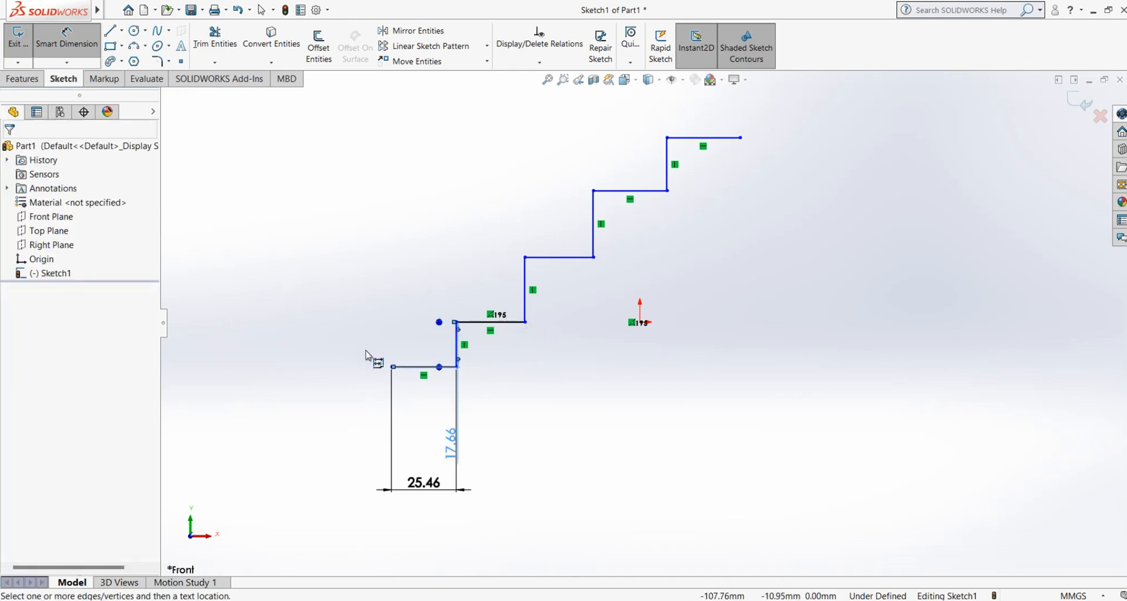
pyautogui.press('Escape')
pyautogui.click(74, 55)
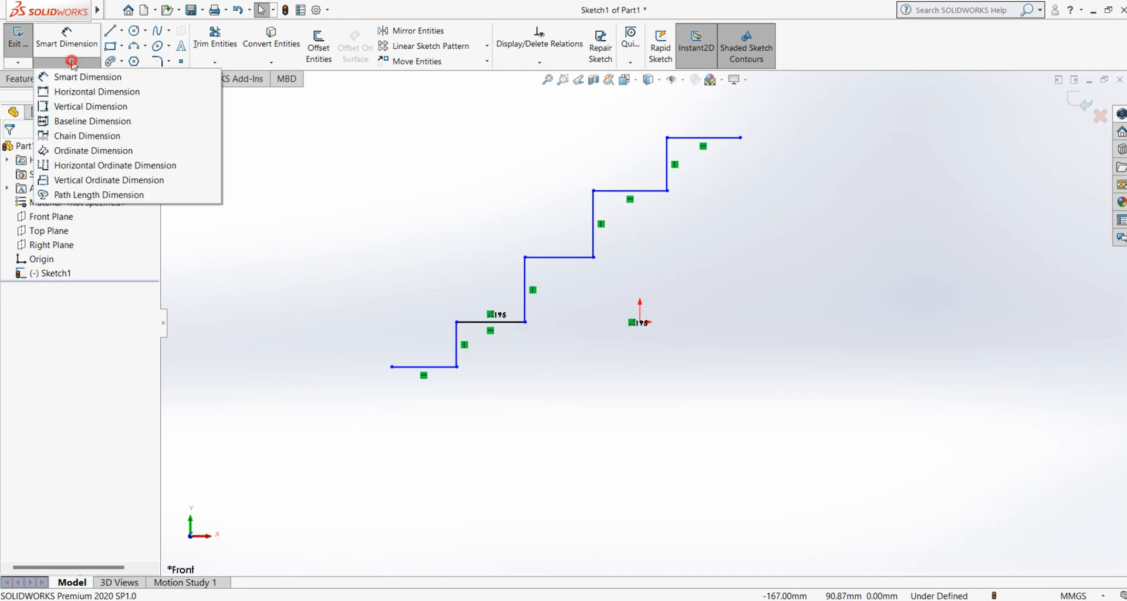
pyautogui.click(83, 122)
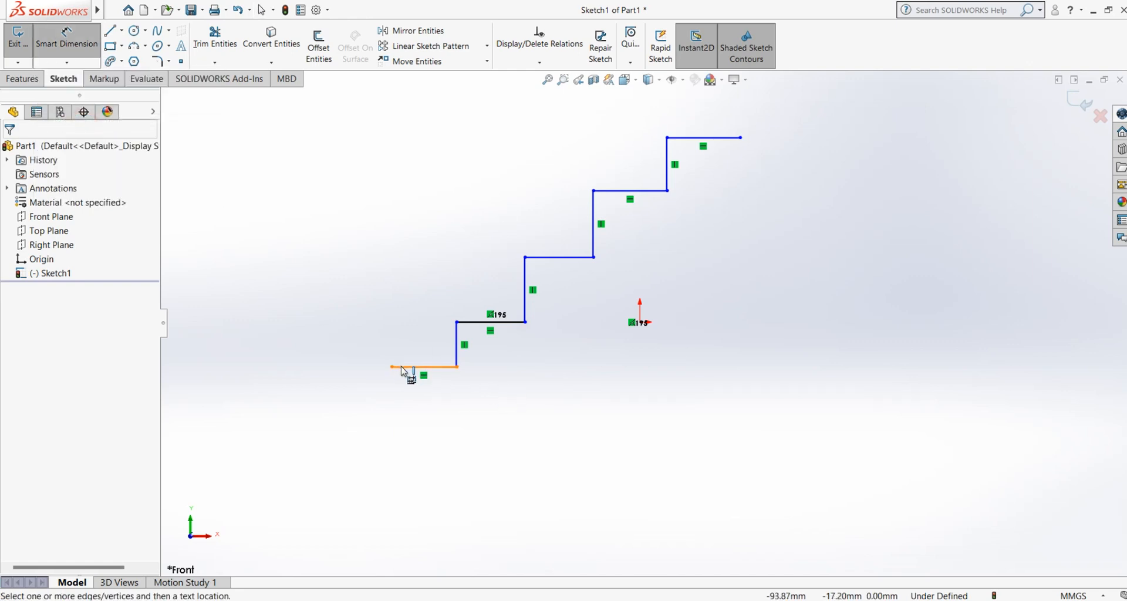
pyautogui.click(393, 369)
pyautogui.click(457, 368)
pyautogui.click(433, 421)
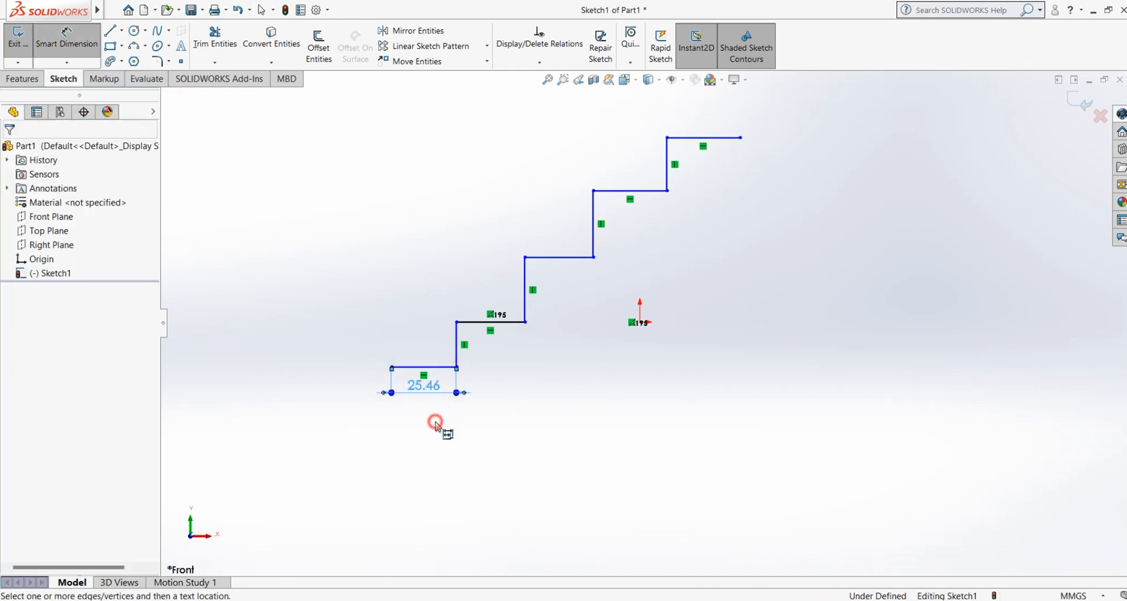
# Step: Extend the baseline dimensions from the lower-left endpoint to the right ends of the four remaining treads, and end the command
pyautogui.click(526, 323)
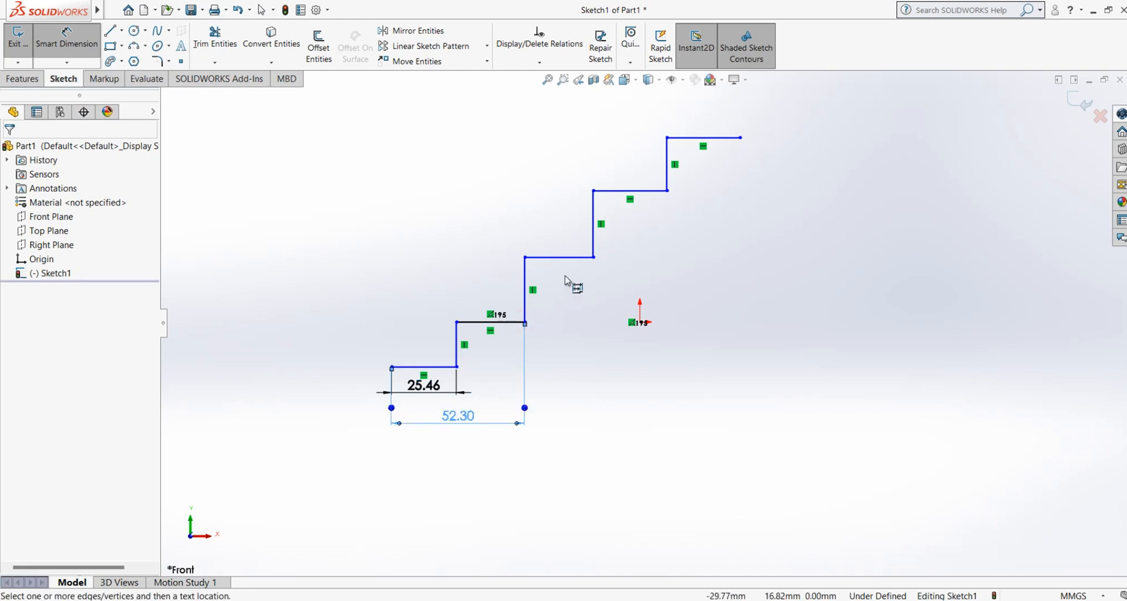
pyautogui.click(594, 258)
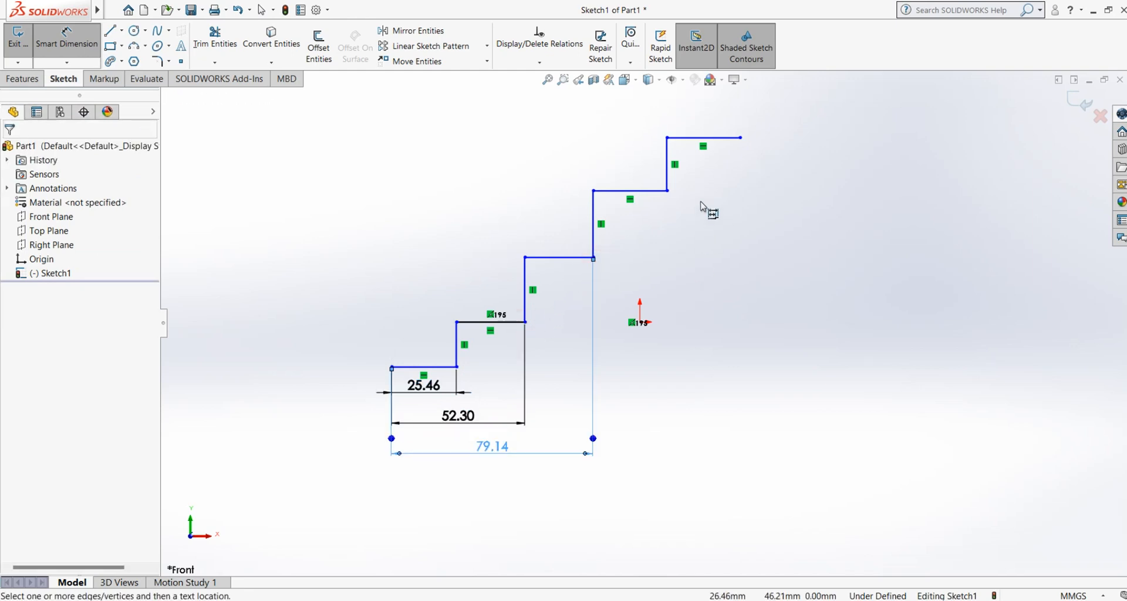
pyautogui.click(668, 192)
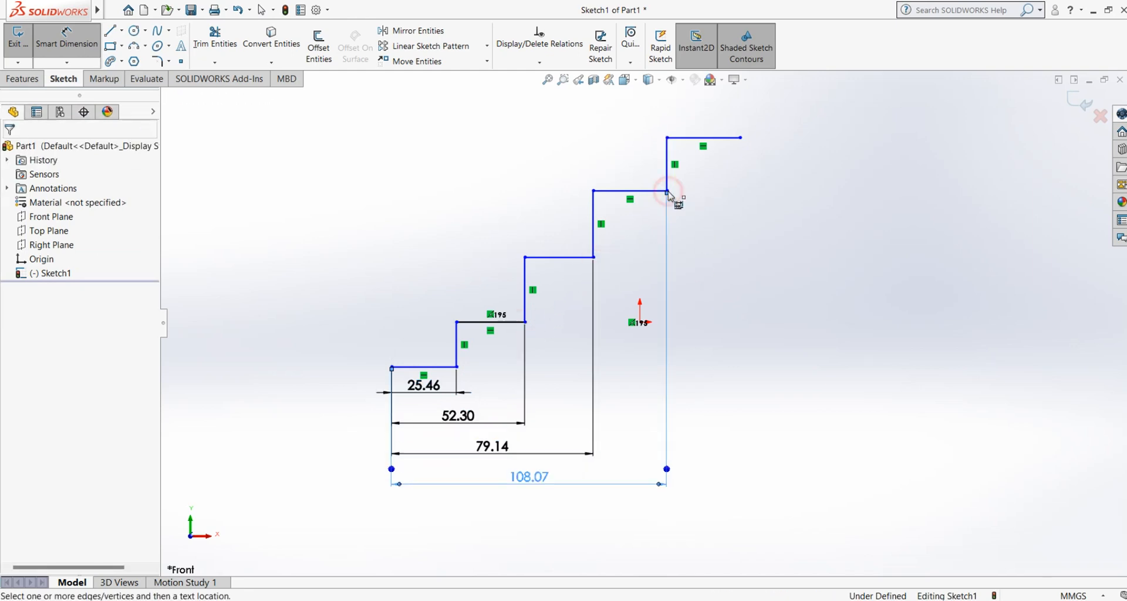
pyautogui.click(741, 138)
pyautogui.rightClick(829, 343)
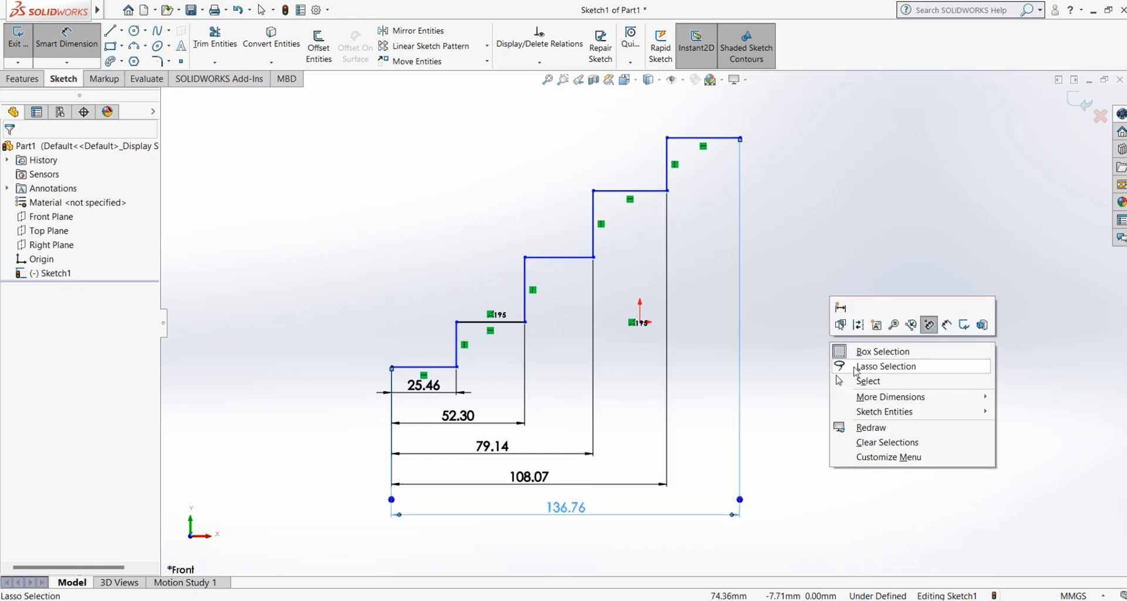
pyautogui.click(857, 378)
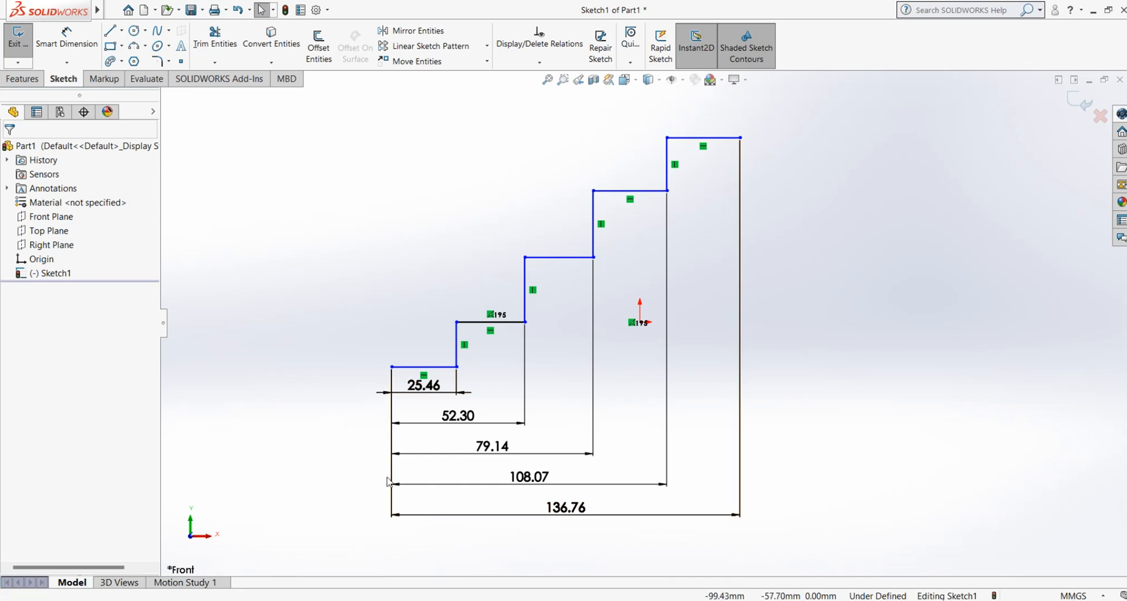
# Step: Delete all baseline dimensions and begin a chain dimension set between the two endpoints of the lowest tread
pyautogui.moveTo(798, 365); pyautogui.dragTo(310, 530)
pyautogui.press('Delete')
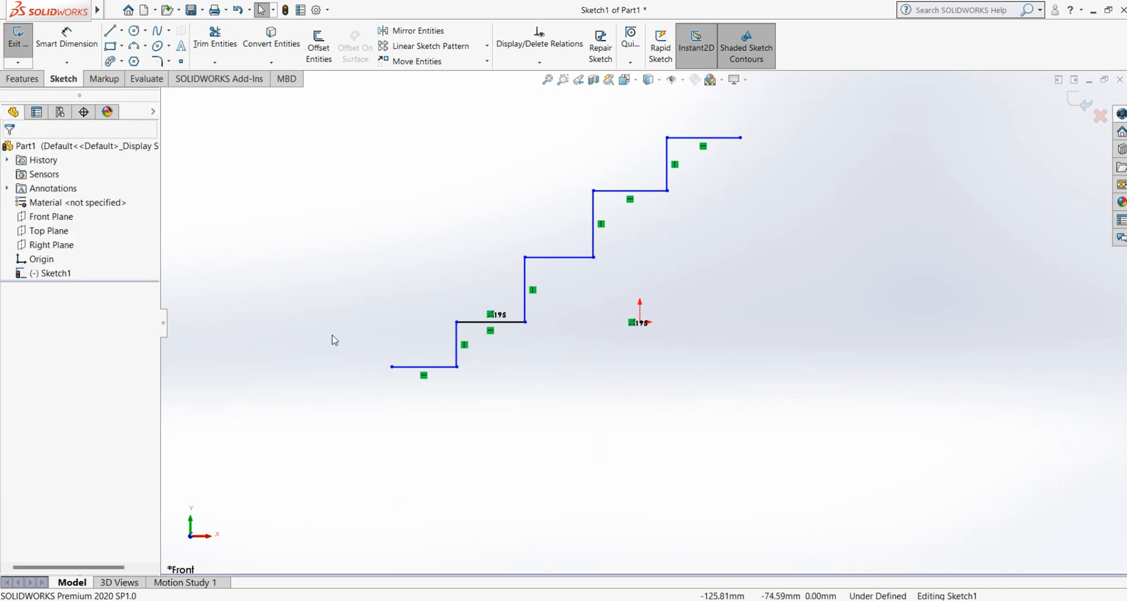
pyautogui.click(66, 63)
pyautogui.click(84, 123)
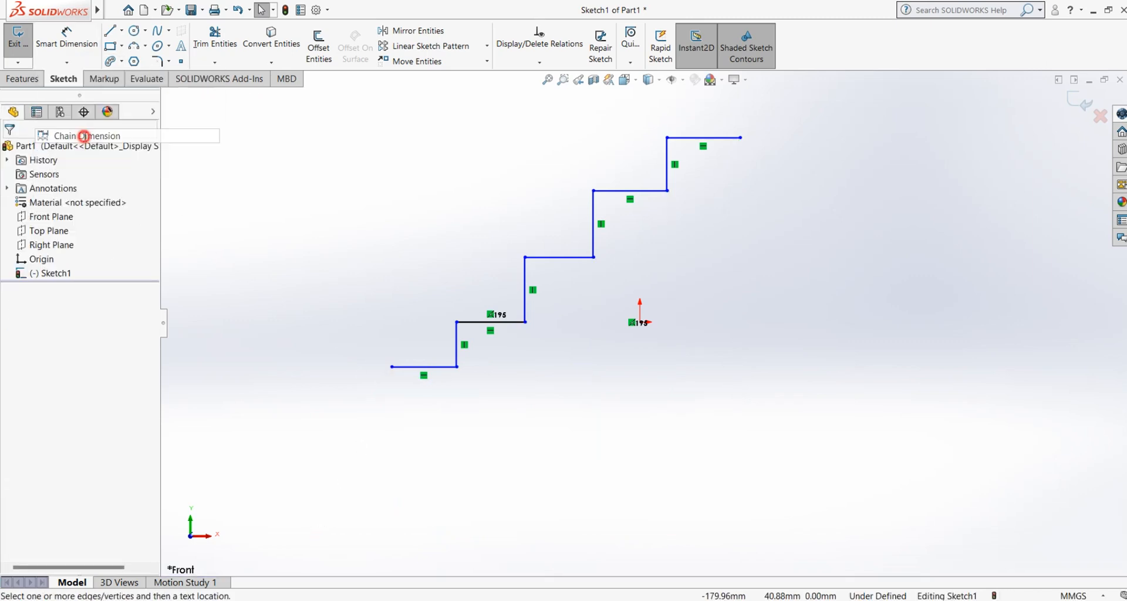
pyautogui.click(393, 368)
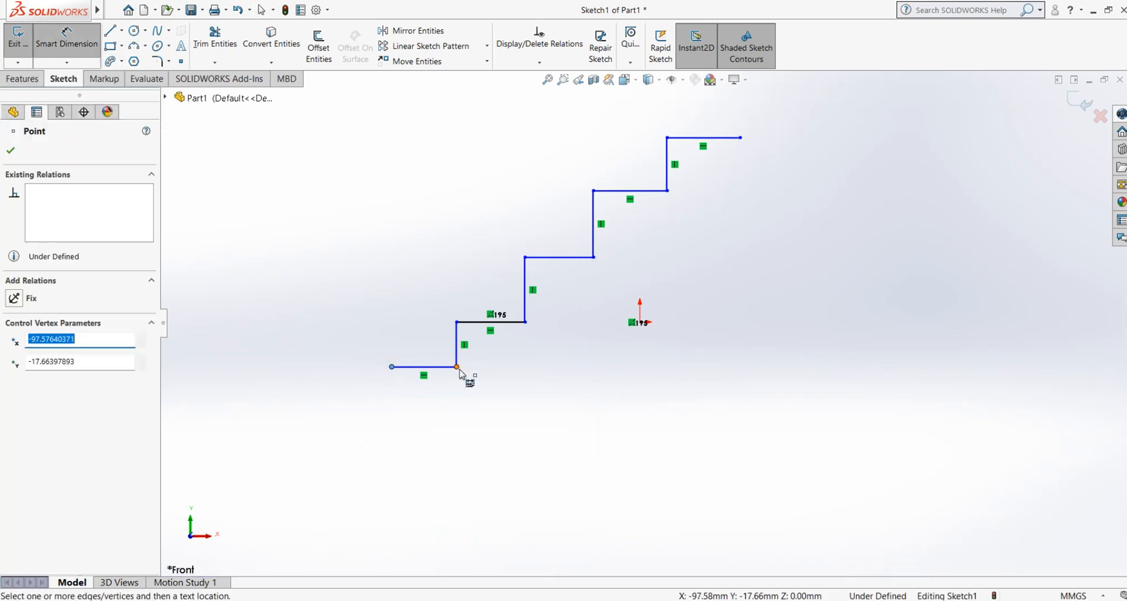
pyautogui.click(457, 369)
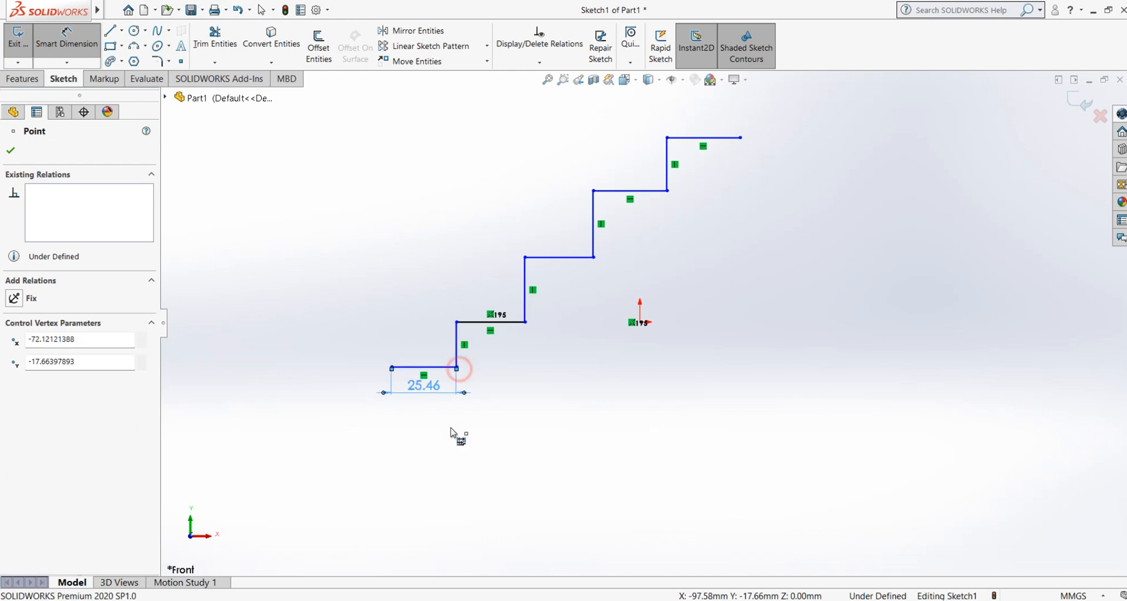
# Step: Continue the chain dimensions through the right ends of the four remaining treads and end the command
pyautogui.click(526, 323)
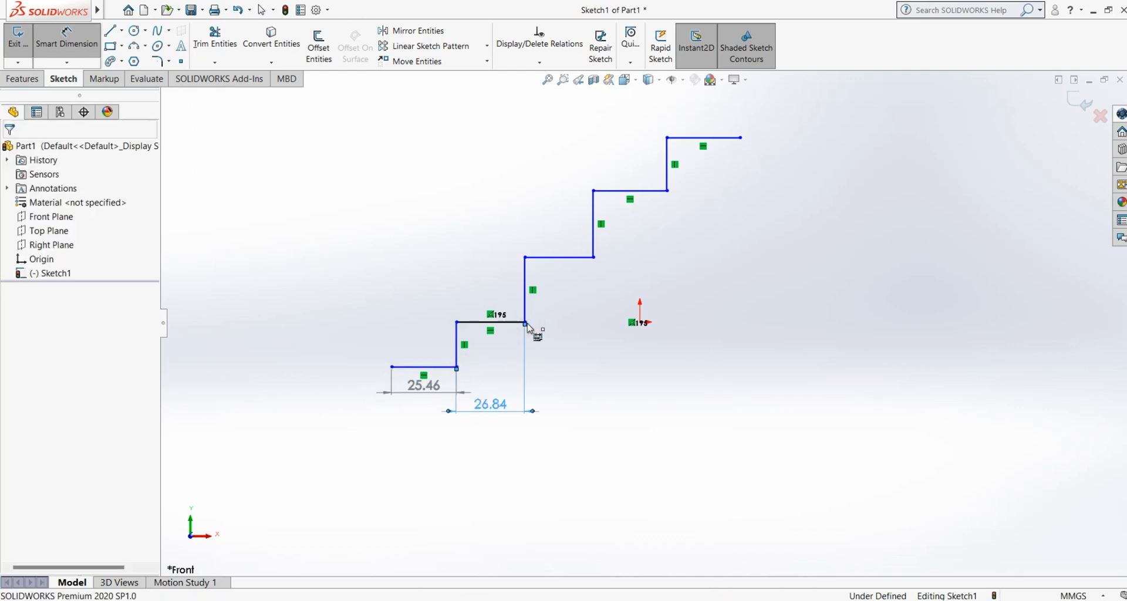
pyautogui.click(606, 261)
pyautogui.click(667, 191)
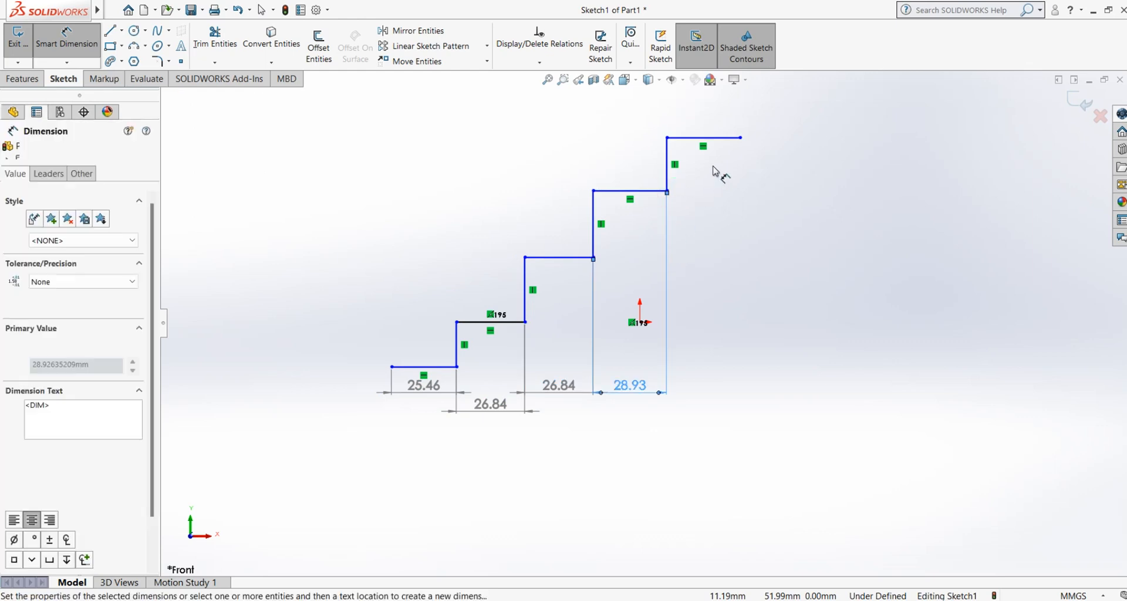
pyautogui.click(740, 138)
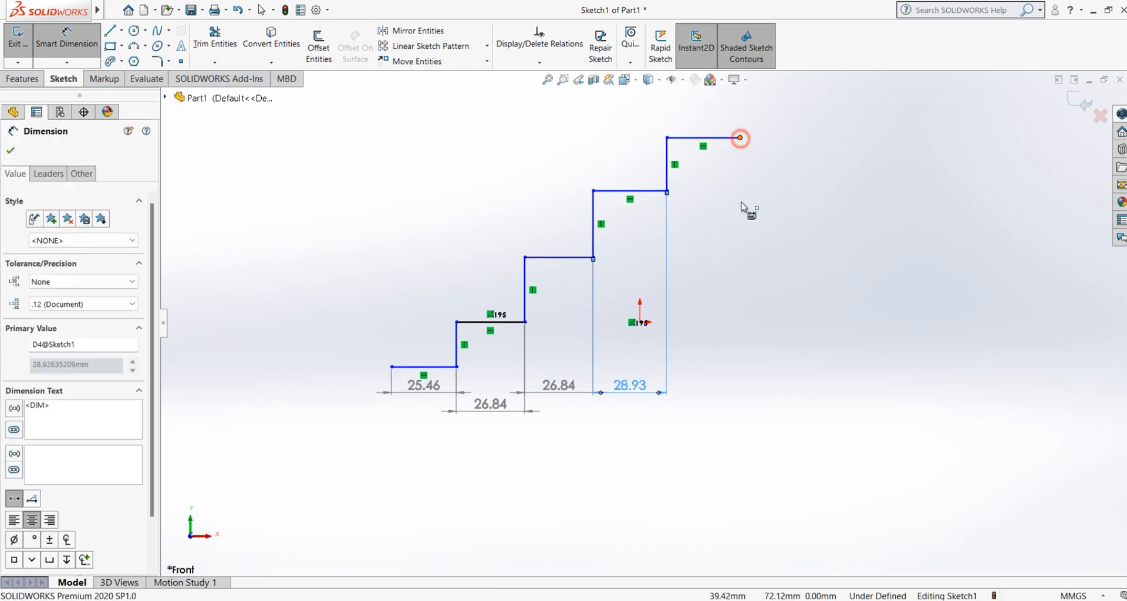
pyautogui.rightClick(817, 385)
pyautogui.click(840, 418)
# Step: Delete all chain dimensions from the staircase sketch
pyautogui.moveTo(823, 353); pyautogui.dragTo(492, 464)
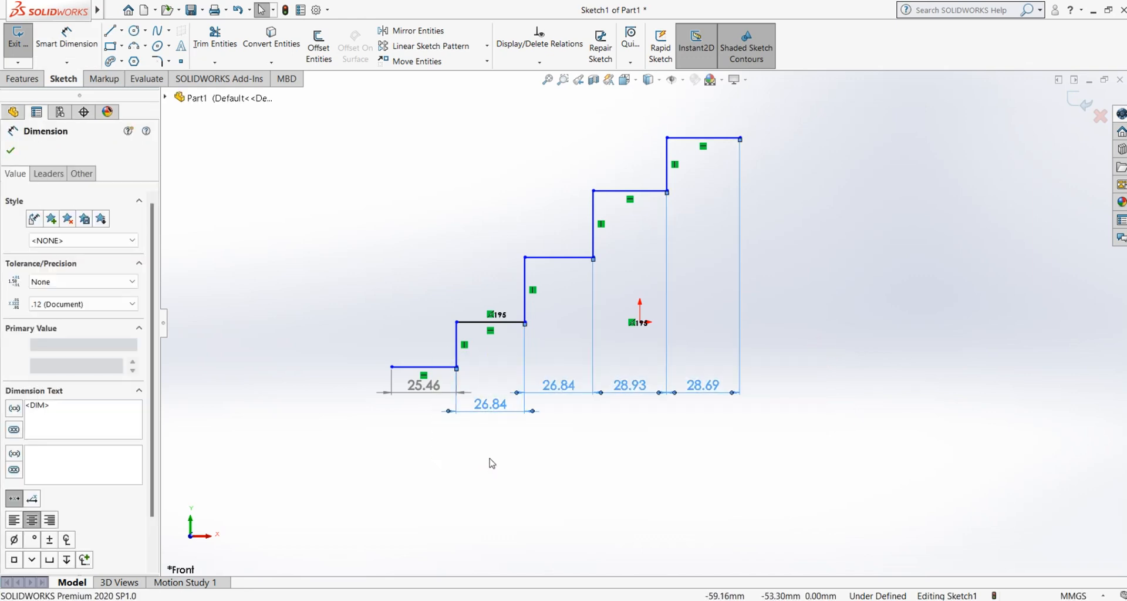
pyautogui.press('Delete')
pyautogui.moveTo(491, 384); pyautogui.dragTo(385, 405)
pyautogui.press('Delete')
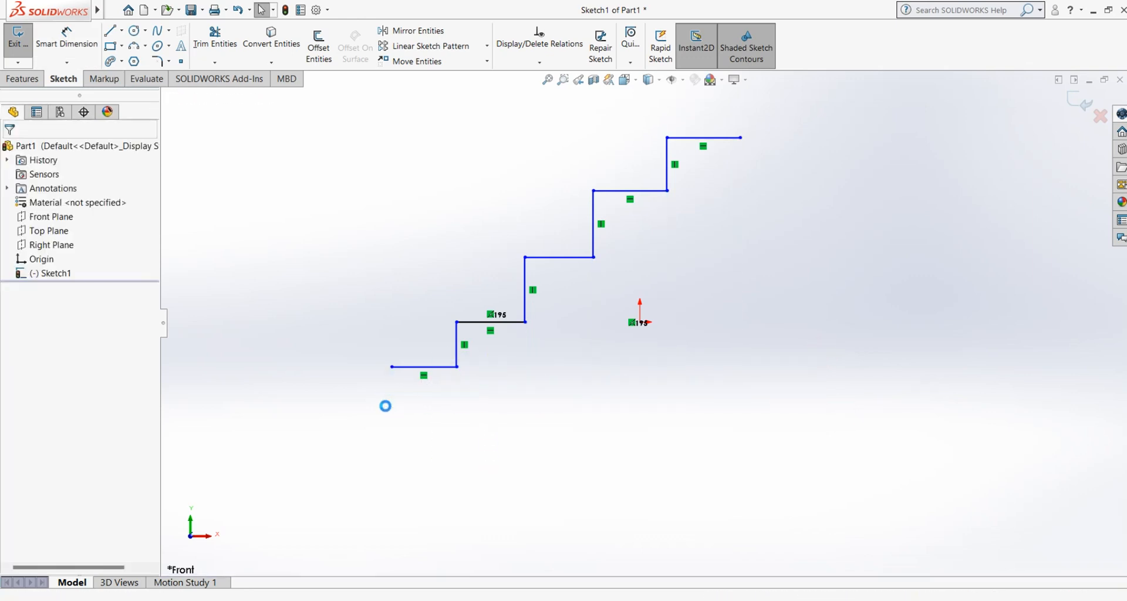
# Step: Add ordinate dimensions to the right end of every tread, with the 0 reference at the staircase's lower-left endpoint and placed above it
pyautogui.click(66, 62)
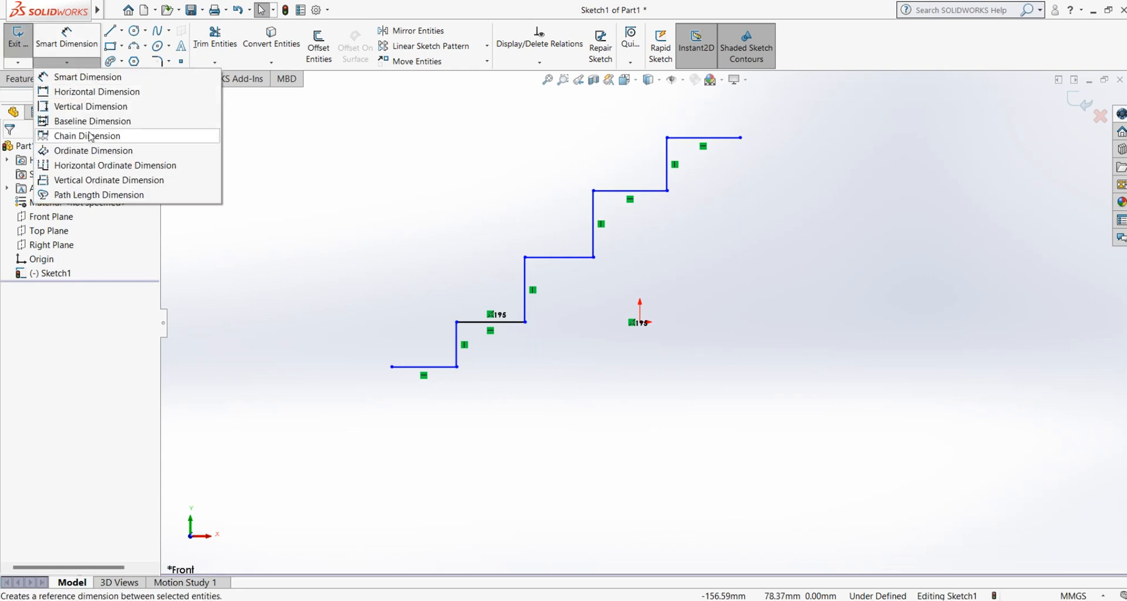
pyautogui.click(88, 153)
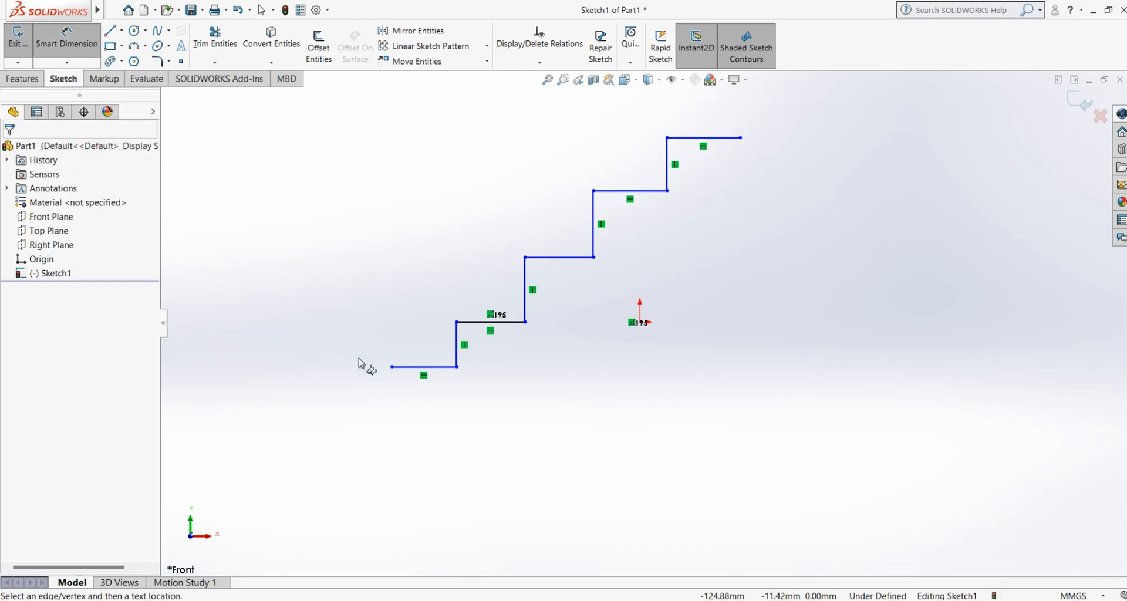
pyautogui.click(392, 368)
pyautogui.click(391, 302)
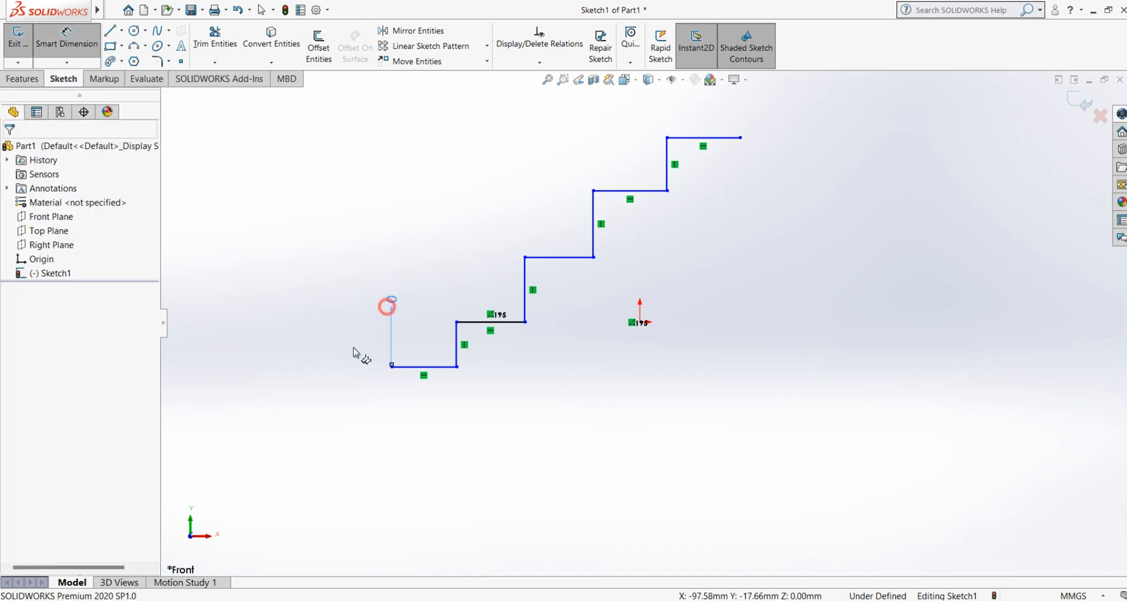
pyautogui.click(458, 368)
pyautogui.click(526, 322)
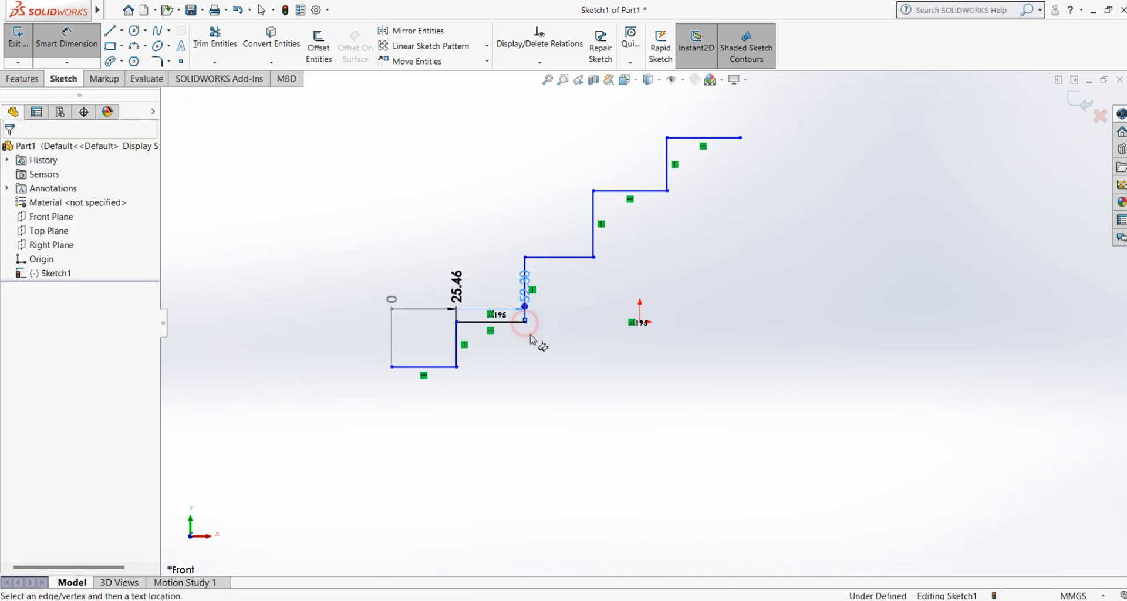
pyautogui.click(593, 259)
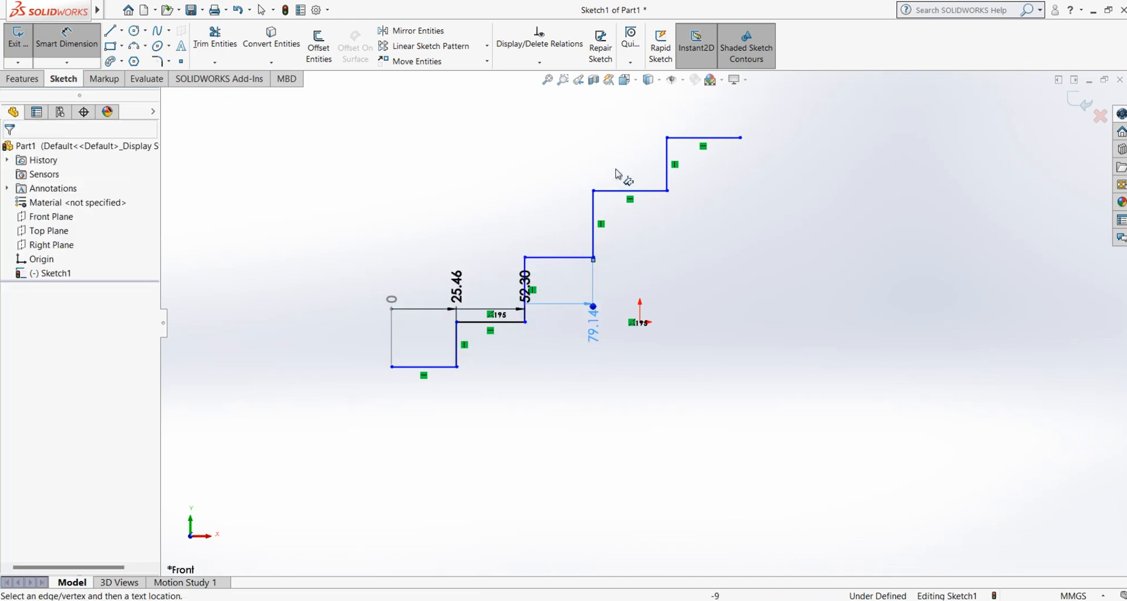
pyautogui.click(668, 191)
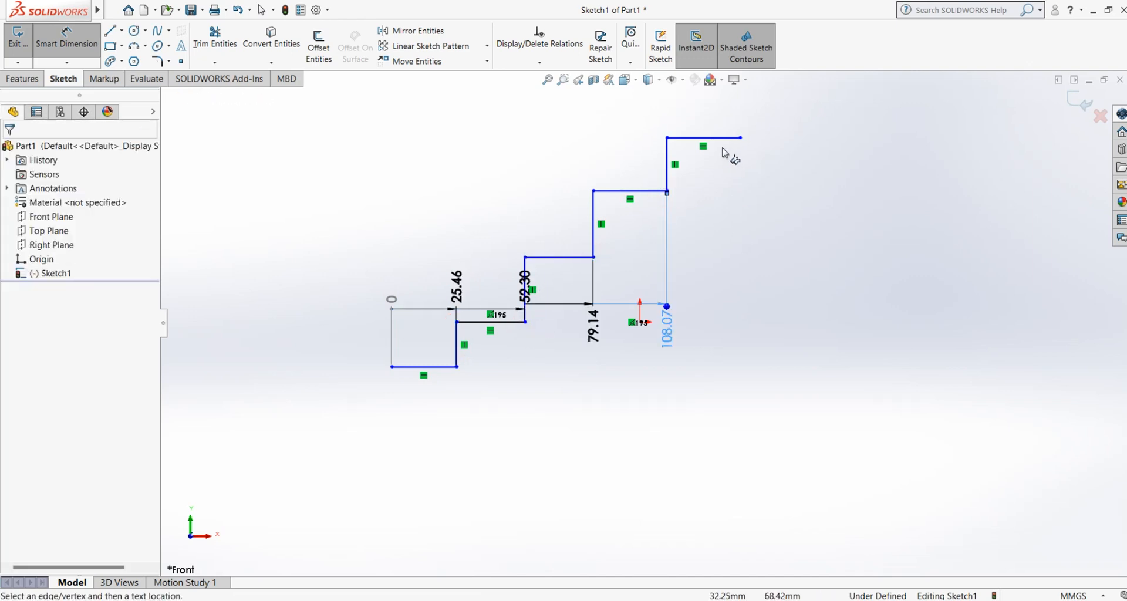
pyautogui.click(742, 138)
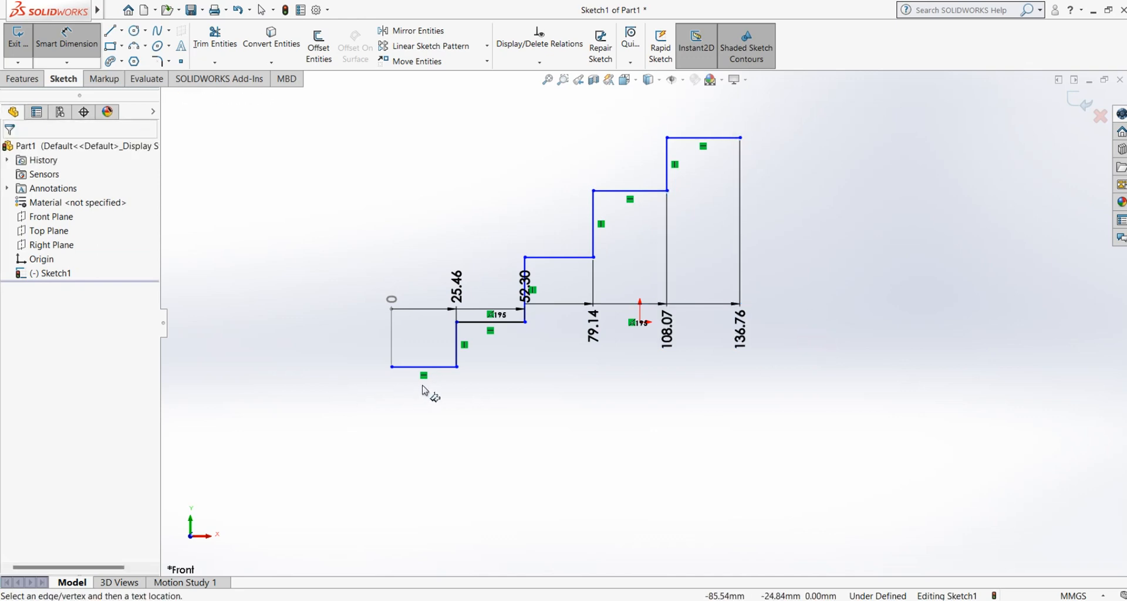
# Step: Try to add ordinate dimensions to the staircase's risers and end the command
pyautogui.click(458, 341)
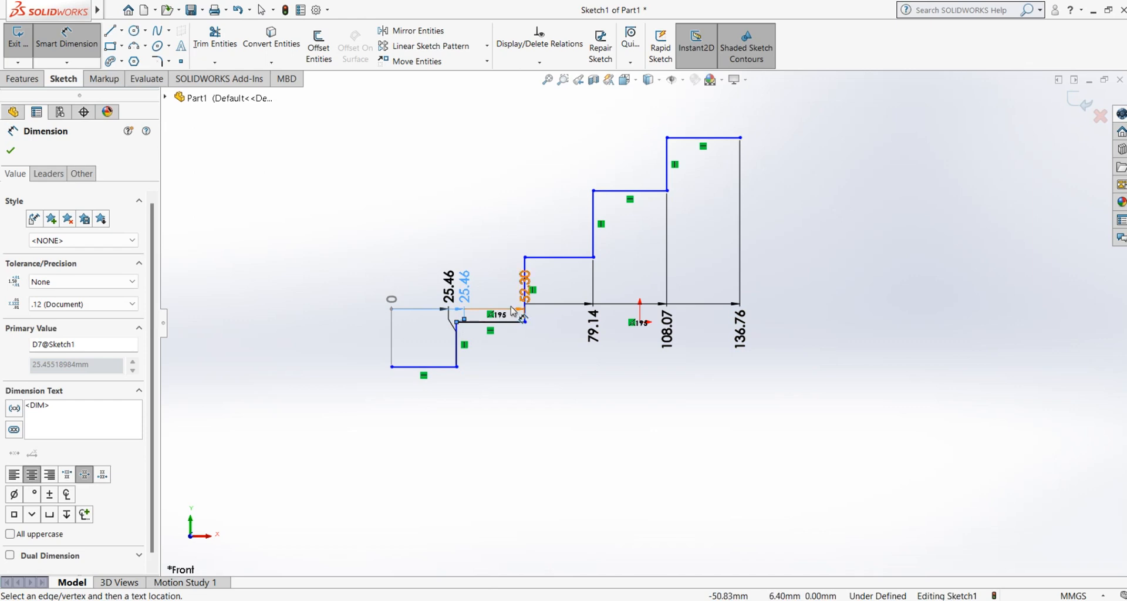
pyautogui.click(525, 258)
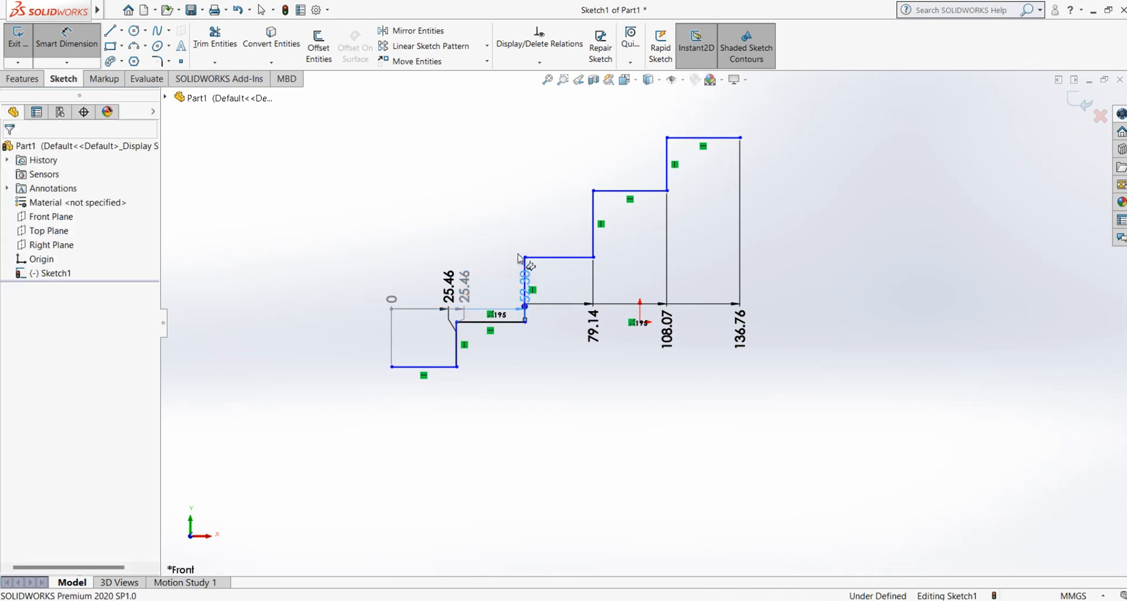
pyautogui.click(593, 237)
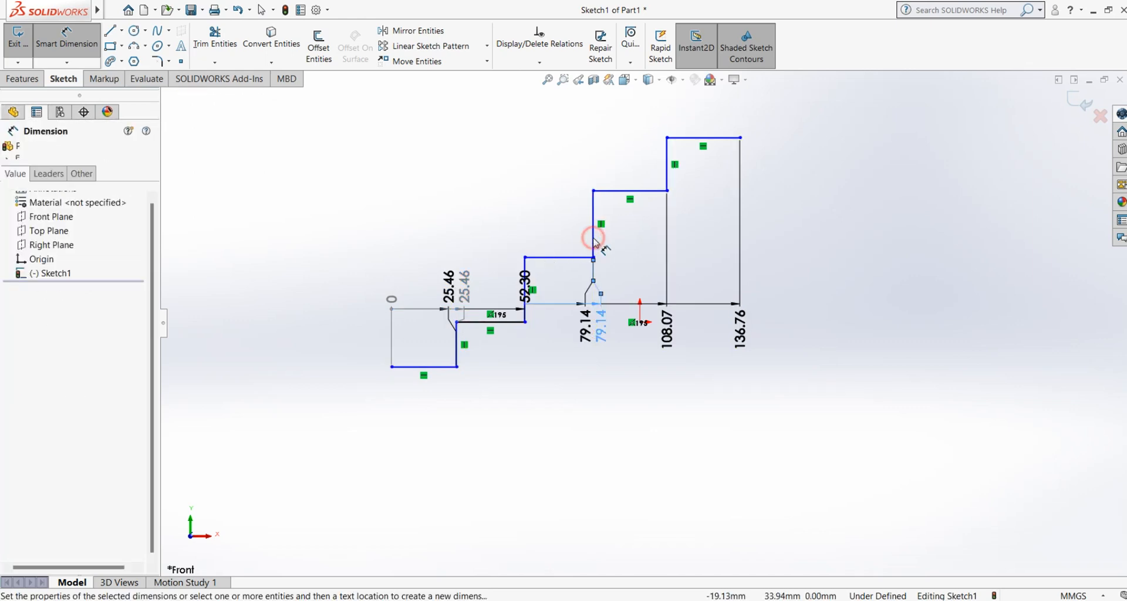
pyautogui.click(673, 178)
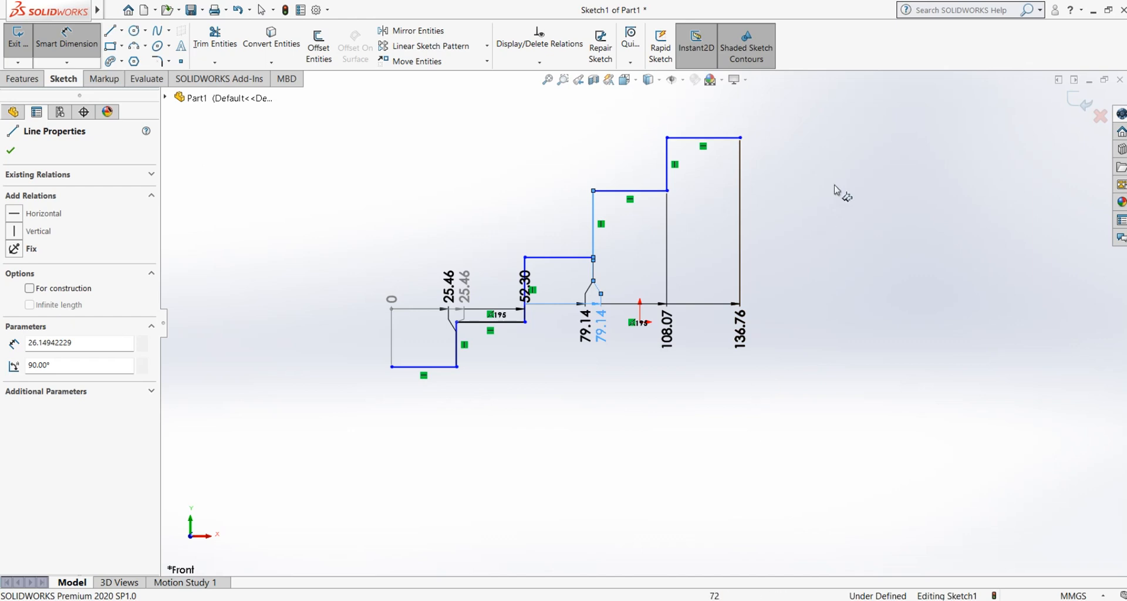
pyautogui.rightClick(853, 147)
pyautogui.click(876, 181)
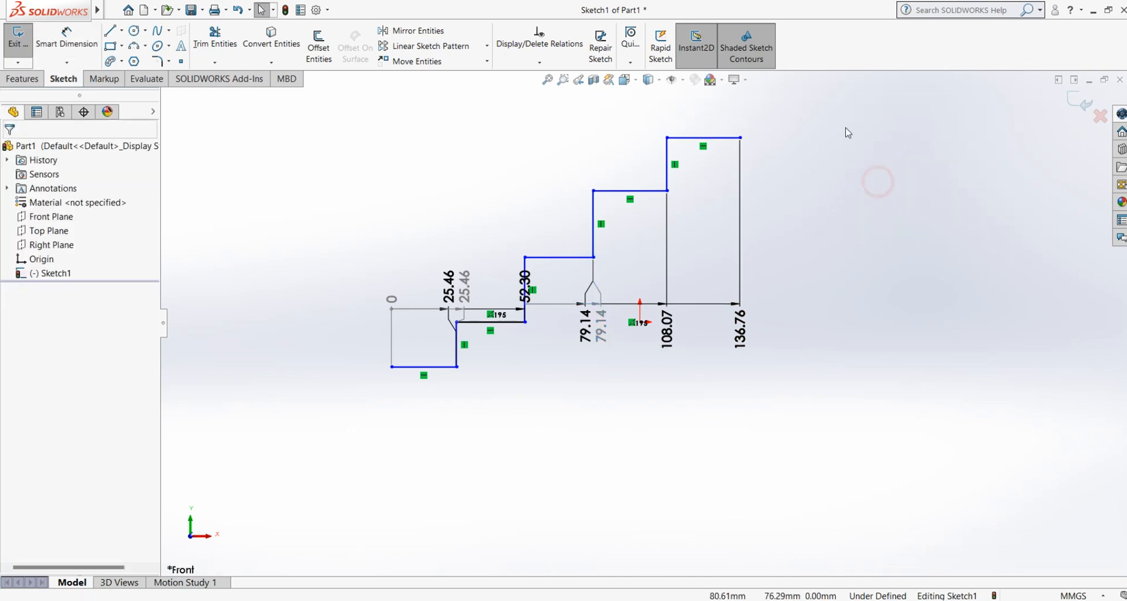
# Step: Delete all staircase lines together with their ordinate dimensions from the sketch
pyautogui.moveTo(845, 128); pyautogui.dragTo(260, 449)
pyautogui.rightClick(280, 280)
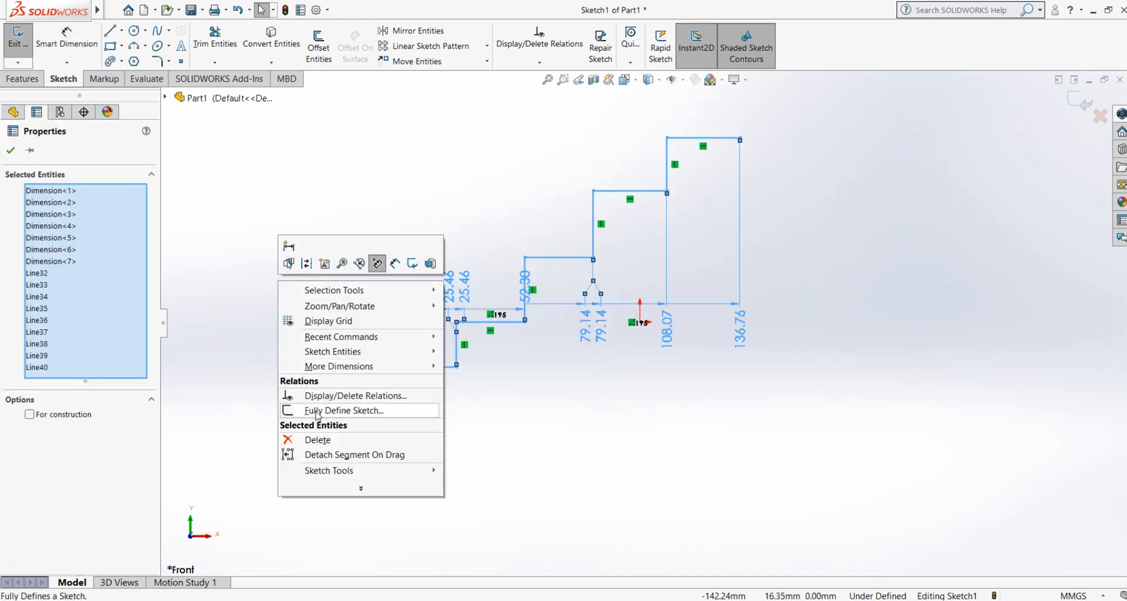
pyautogui.click(312, 438)
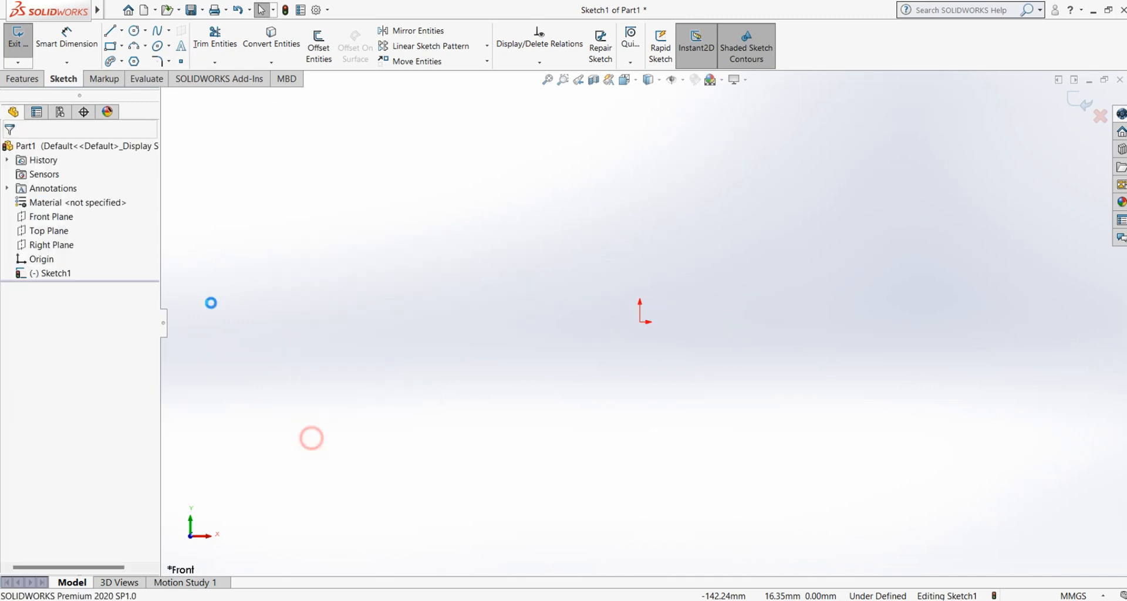
# Step: Draw a descending zigzag of five connected perpendicular lines in the sketch's lower-left area, starting with a line about 28 mm long
pyautogui.click(73, 64)
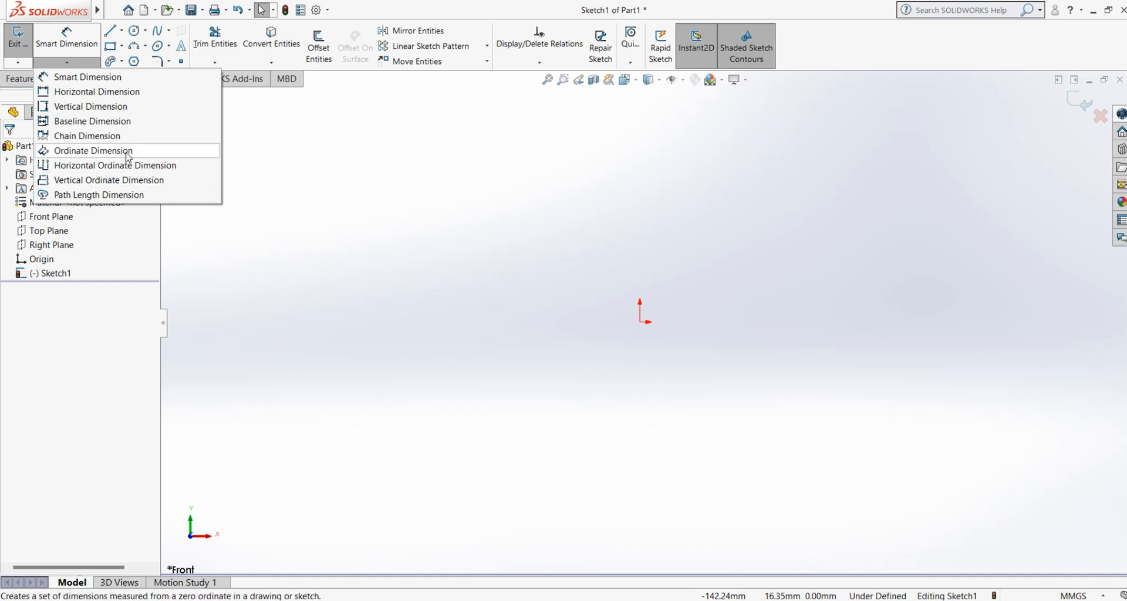
pyautogui.click(122, 31)
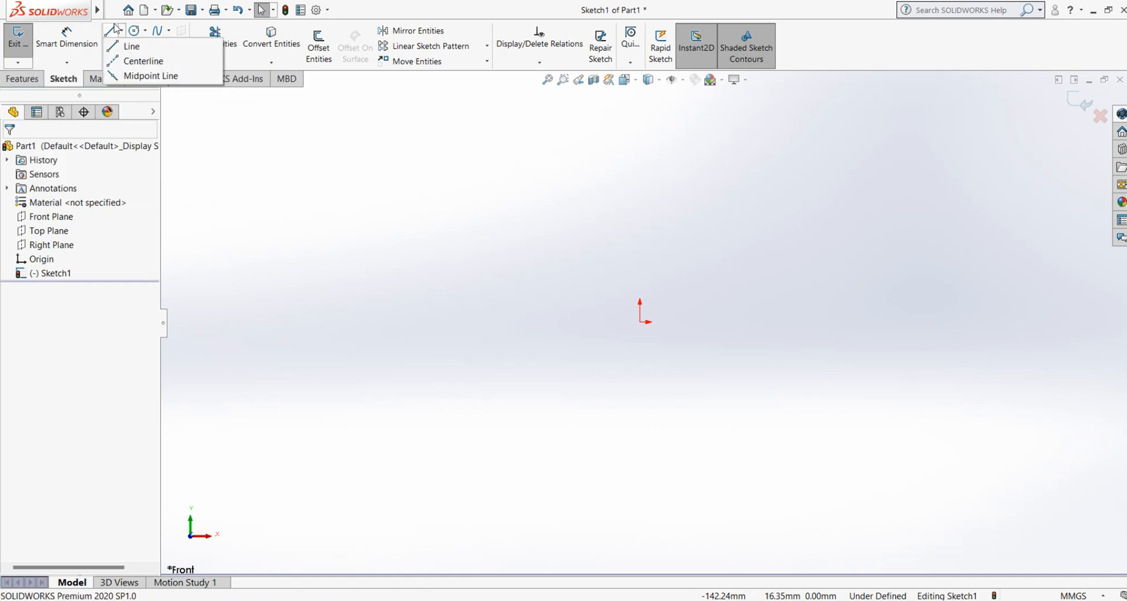
pyautogui.click(131, 46)
pyautogui.click(289, 289)
pyautogui.click(338, 334)
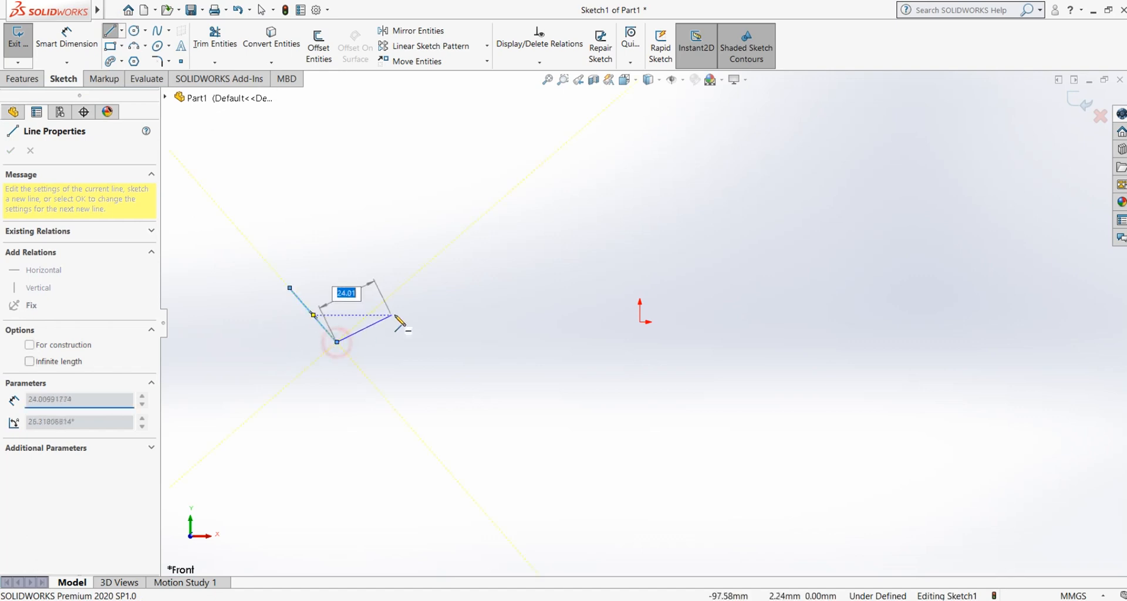
pyautogui.click(393, 293)
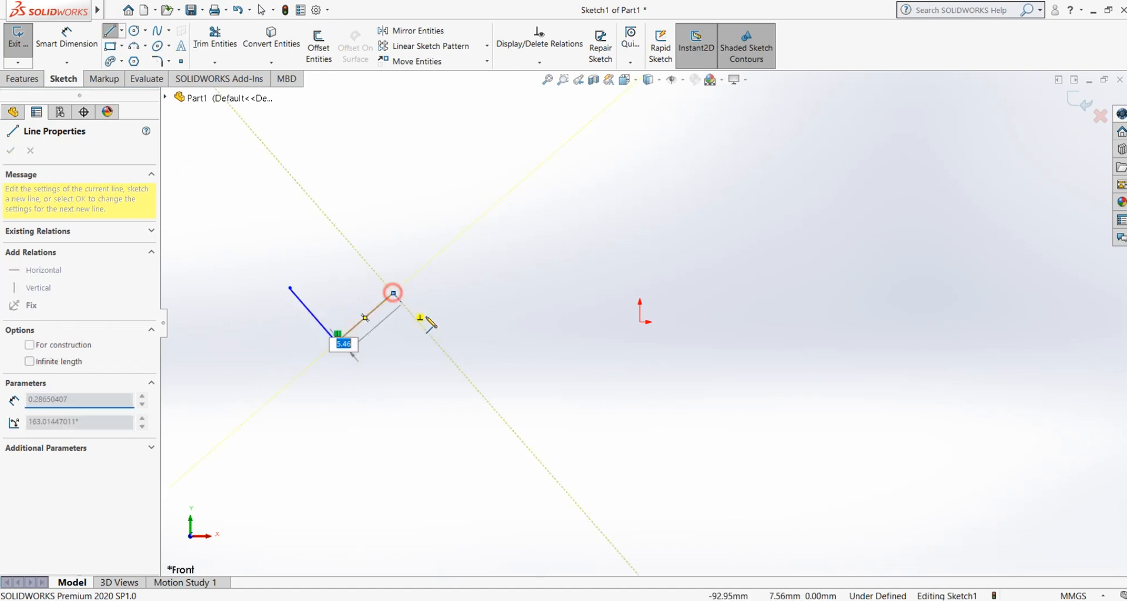
pyautogui.click(460, 369)
pyautogui.click(403, 419)
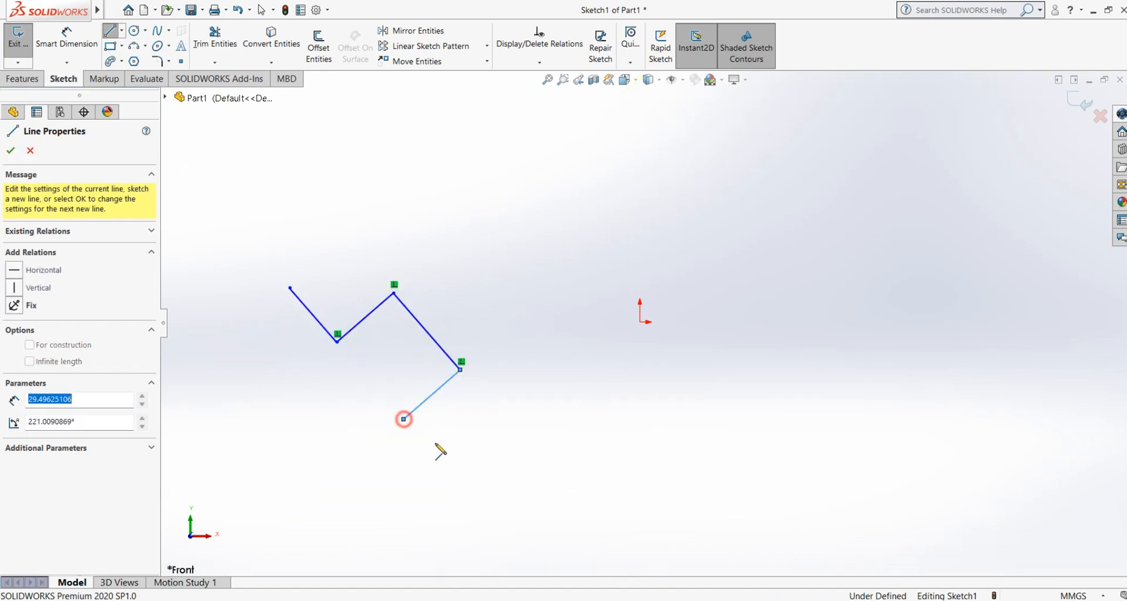
pyautogui.click(464, 486)
pyautogui.rightClick(464, 486)
pyautogui.click(511, 491)
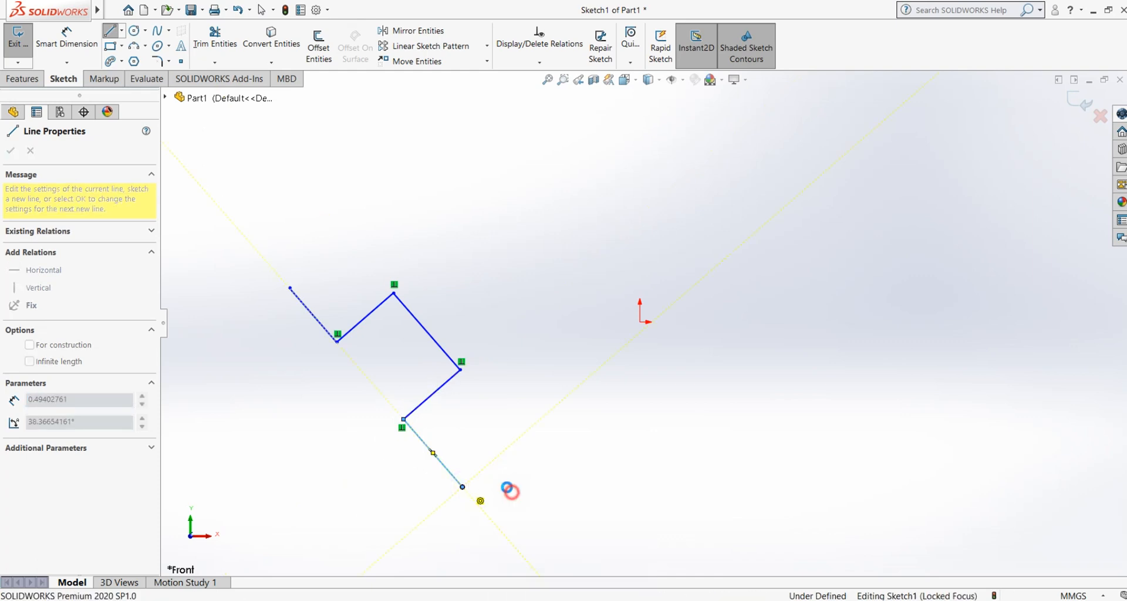
# Step: Try to add ordinate dimensions from the zigzag's upper-left endpoint as 0 to its two outer corners and its lower endpoint
pyautogui.click(67, 63)
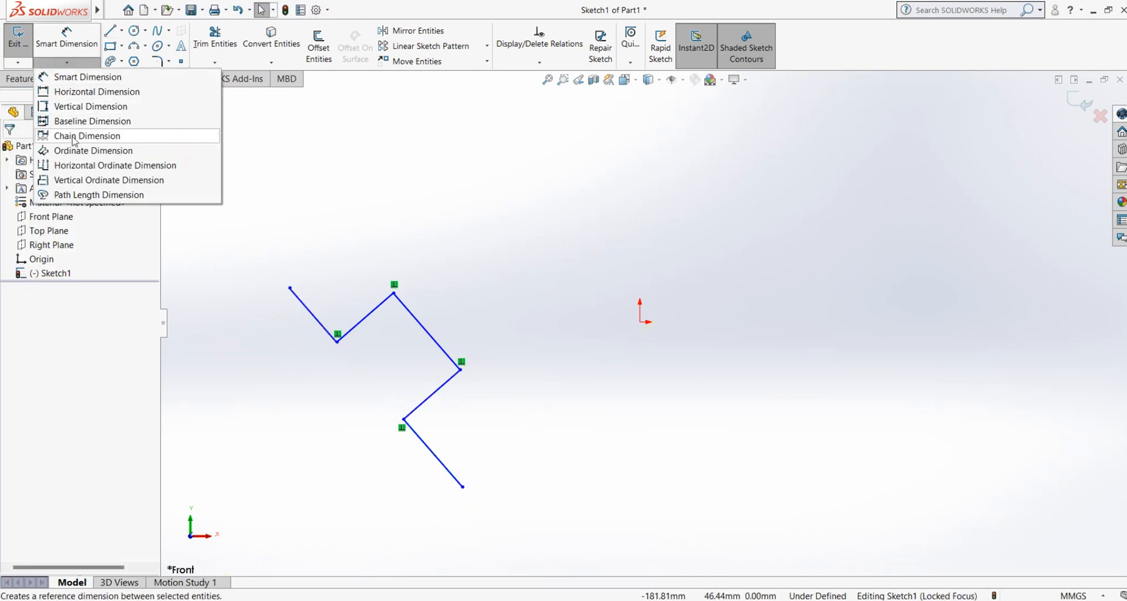
pyautogui.click(53, 38)
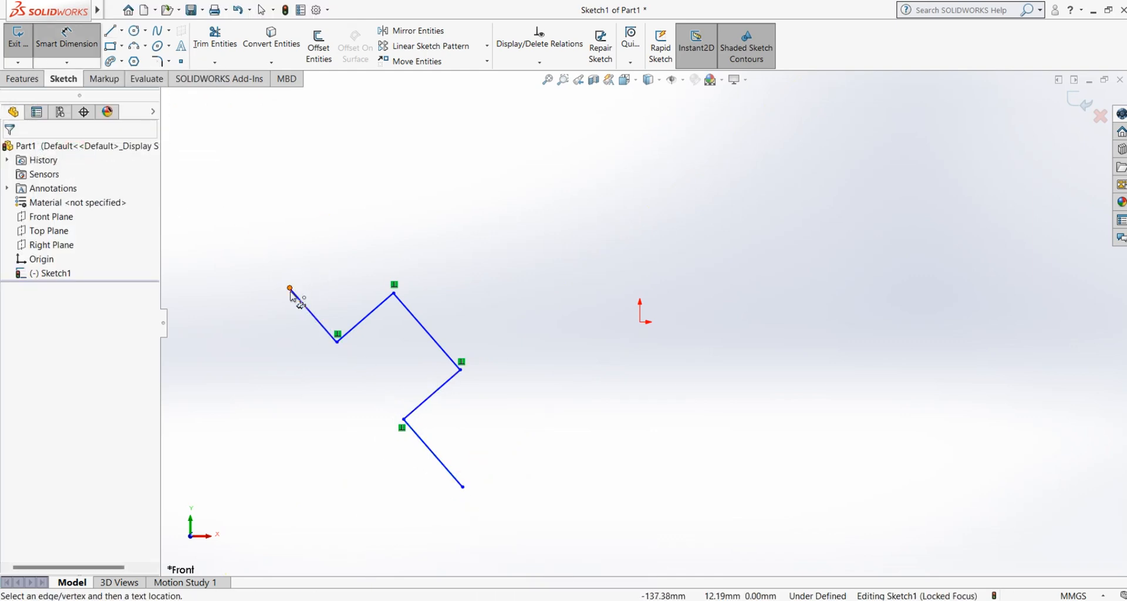
pyautogui.click(290, 288)
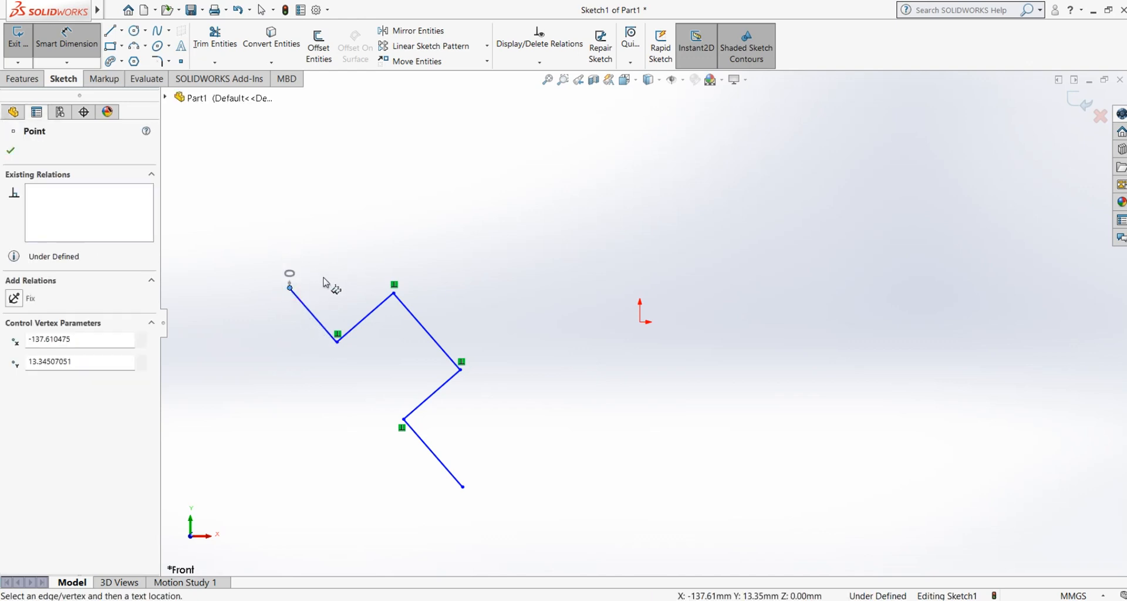
pyautogui.click(330, 252)
pyautogui.click(394, 294)
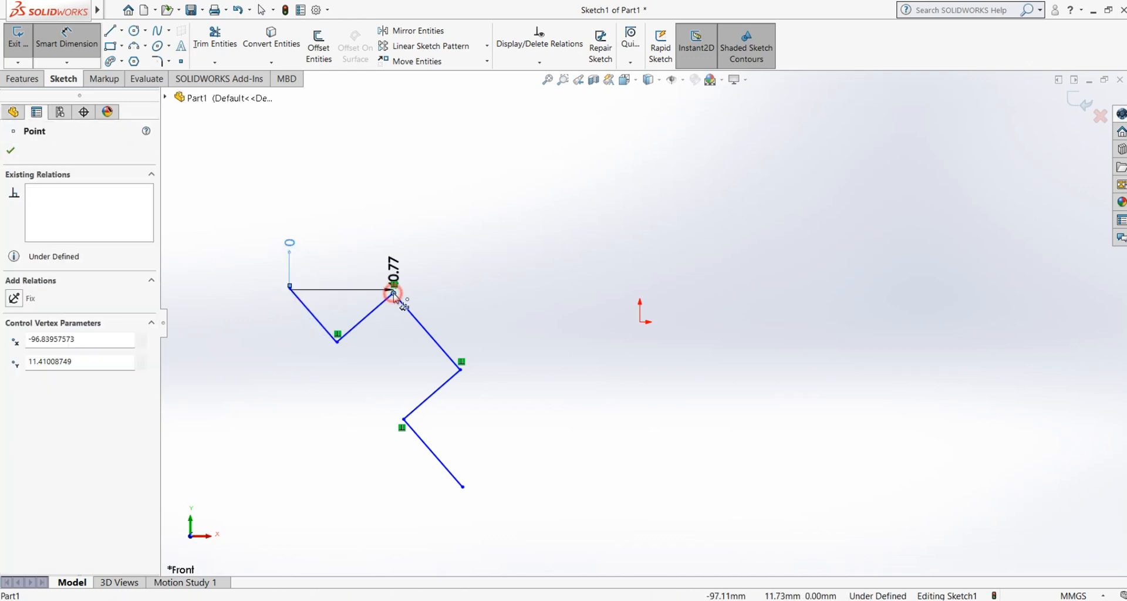
pyautogui.click(461, 368)
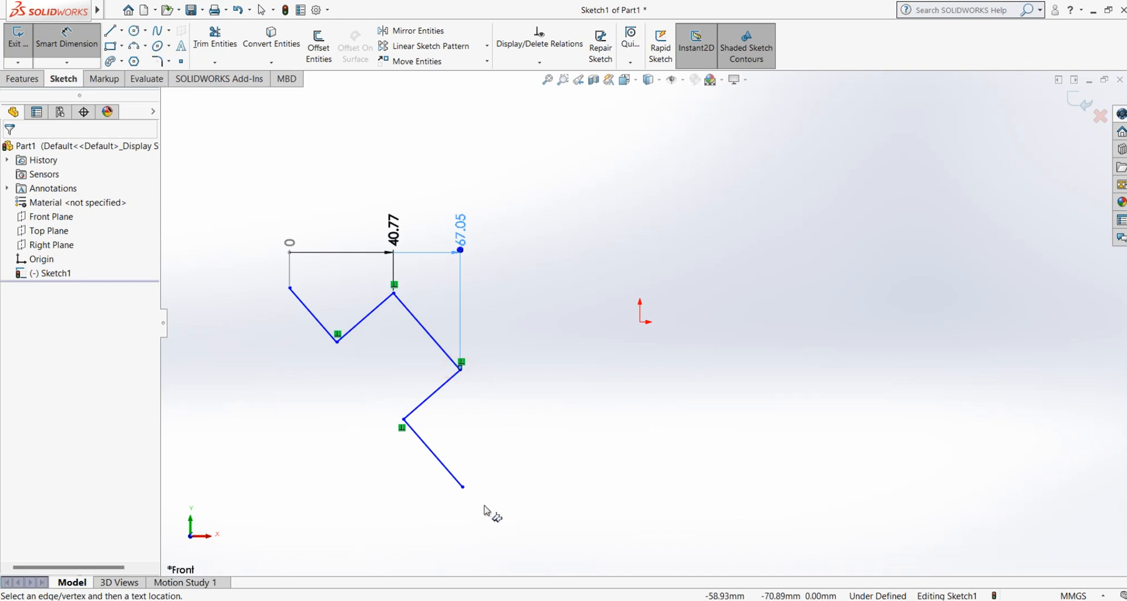
pyautogui.click(464, 486)
pyautogui.rightClick(547, 338)
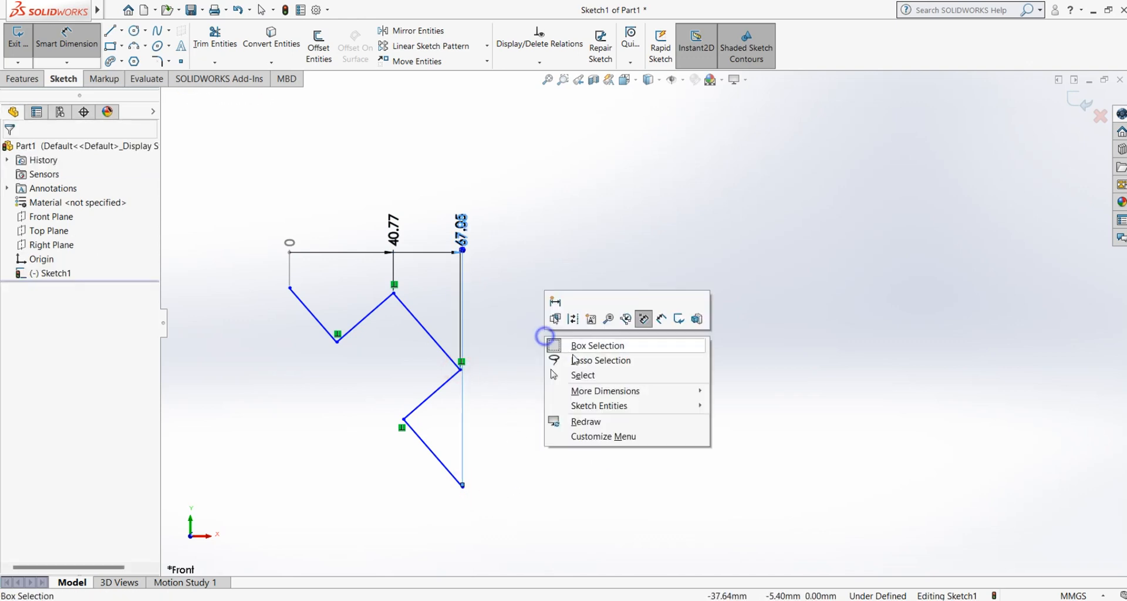
pyautogui.click(586, 378)
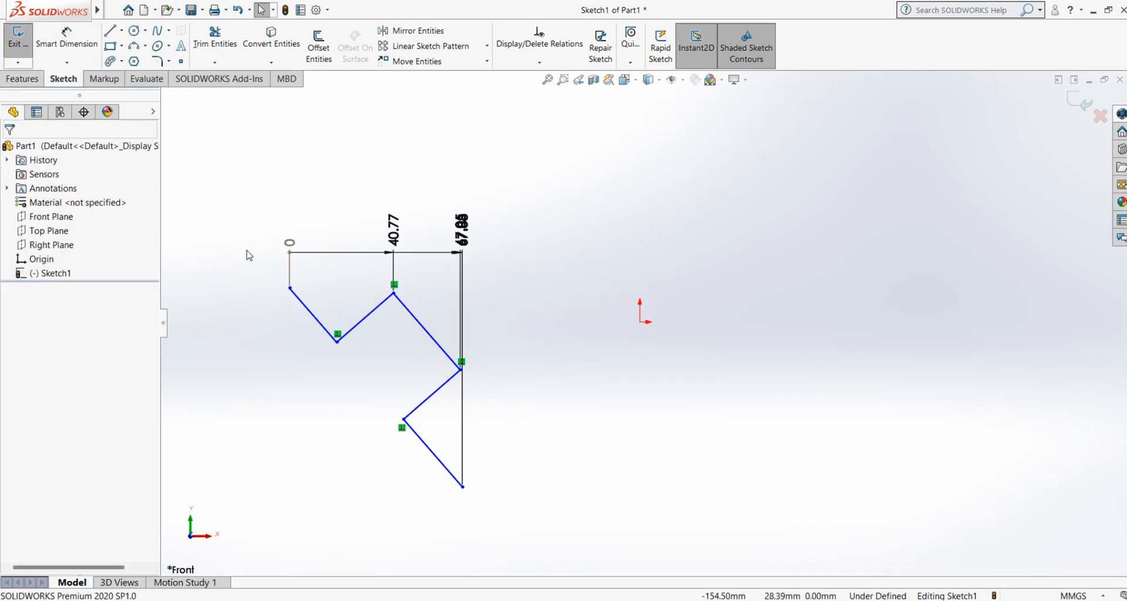
pyautogui.hotkey('ctrl', 'z')
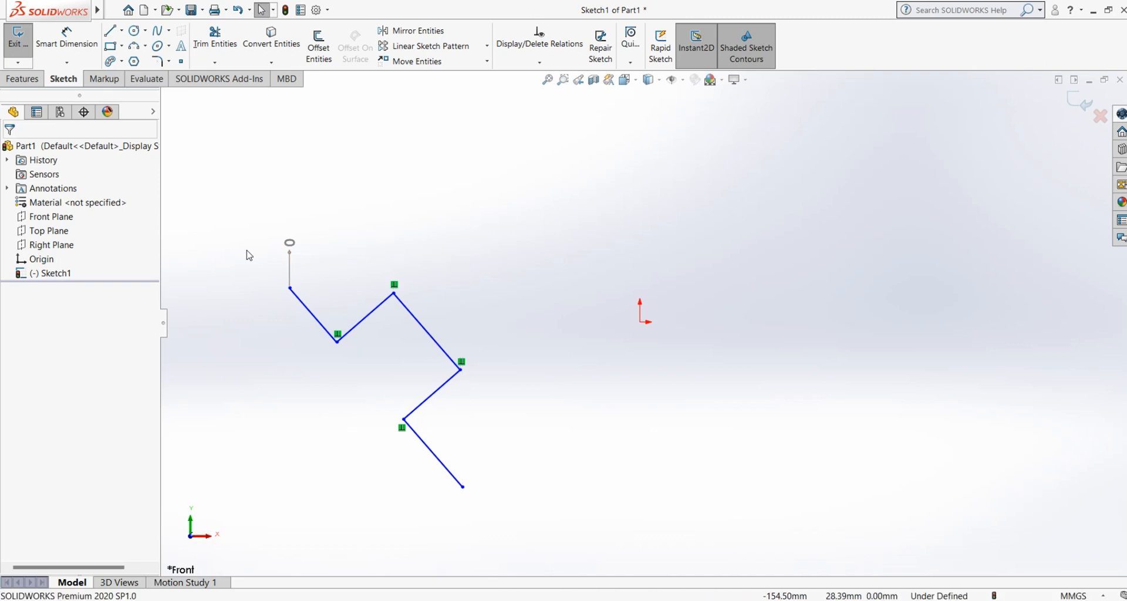
# Step: Add ordinate dimensions with the zigzag's topmost line as the 0 reference to both ends of the parallel middle line
pyautogui.click(66, 62)
pyautogui.click(78, 152)
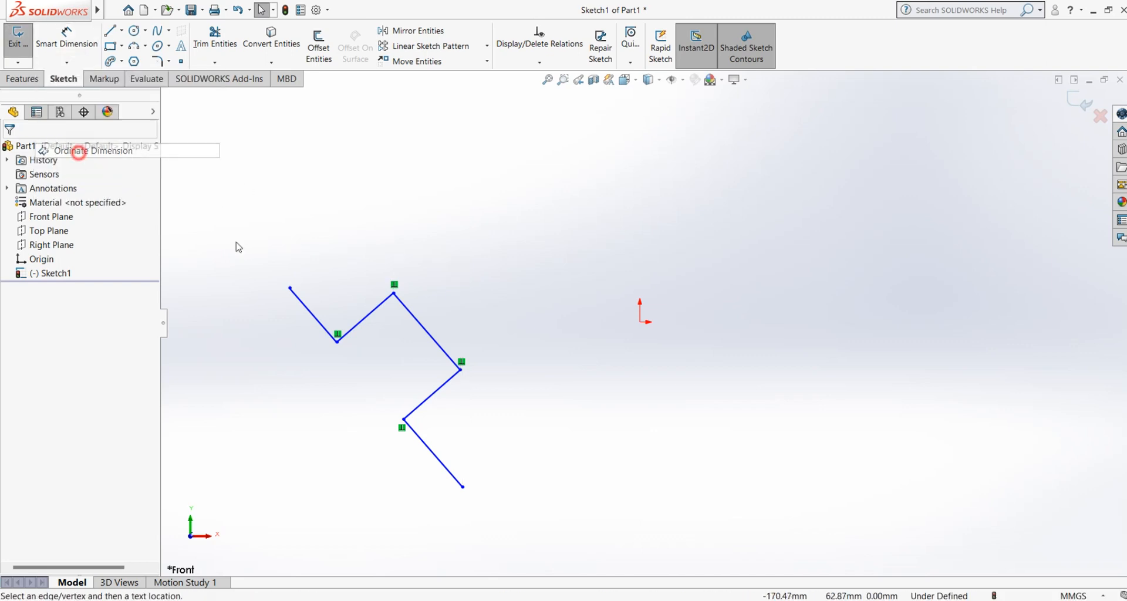
pyautogui.click(318, 321)
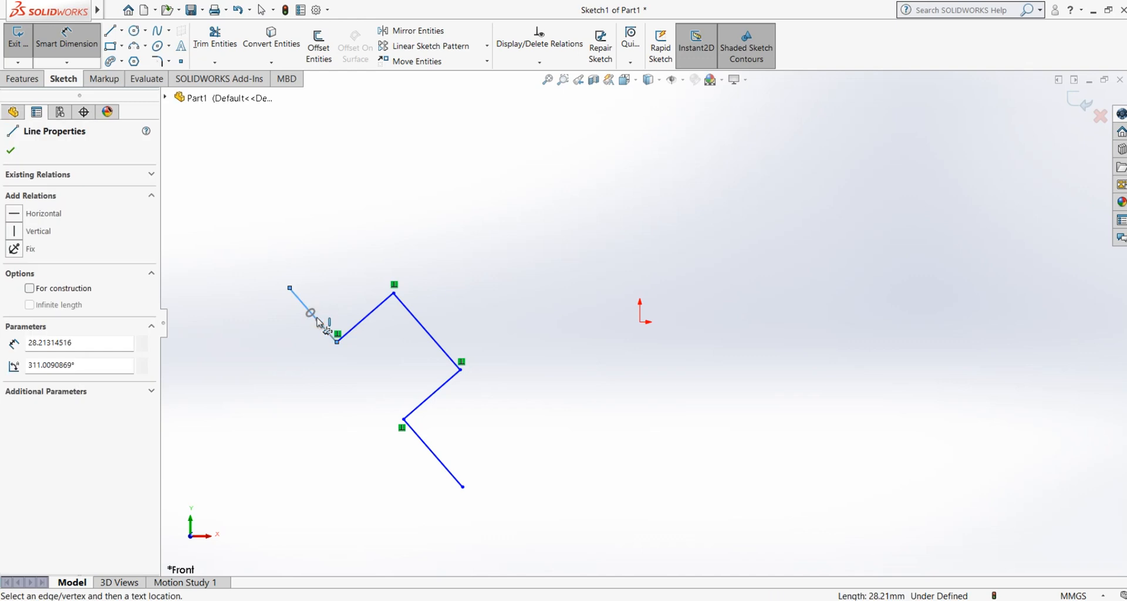
pyautogui.click(375, 178)
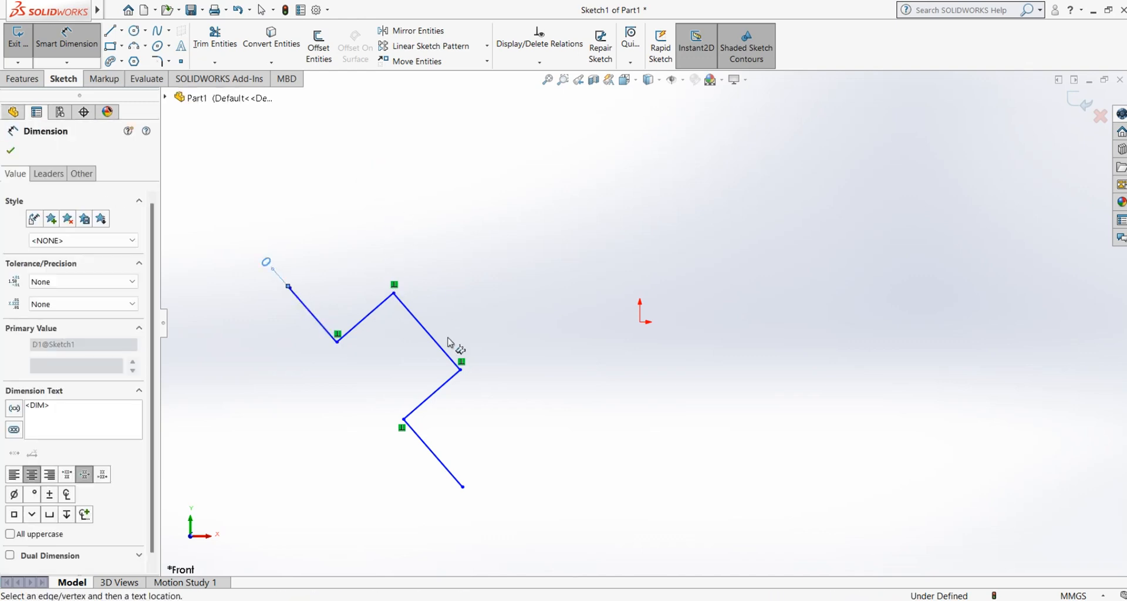
pyautogui.click(394, 293)
pyautogui.click(461, 370)
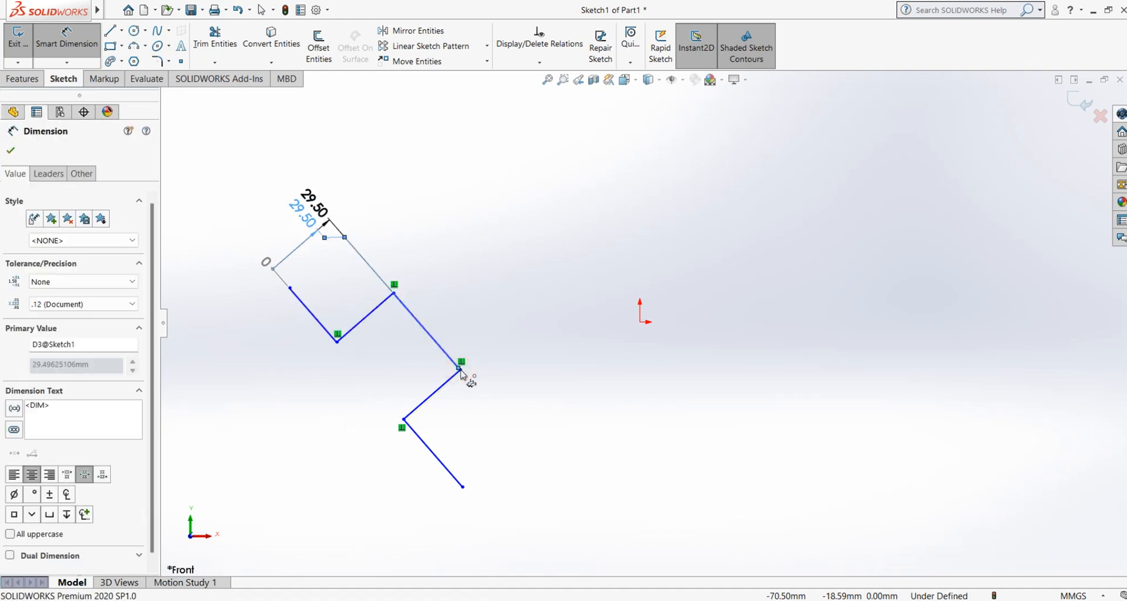
pyautogui.click(463, 488)
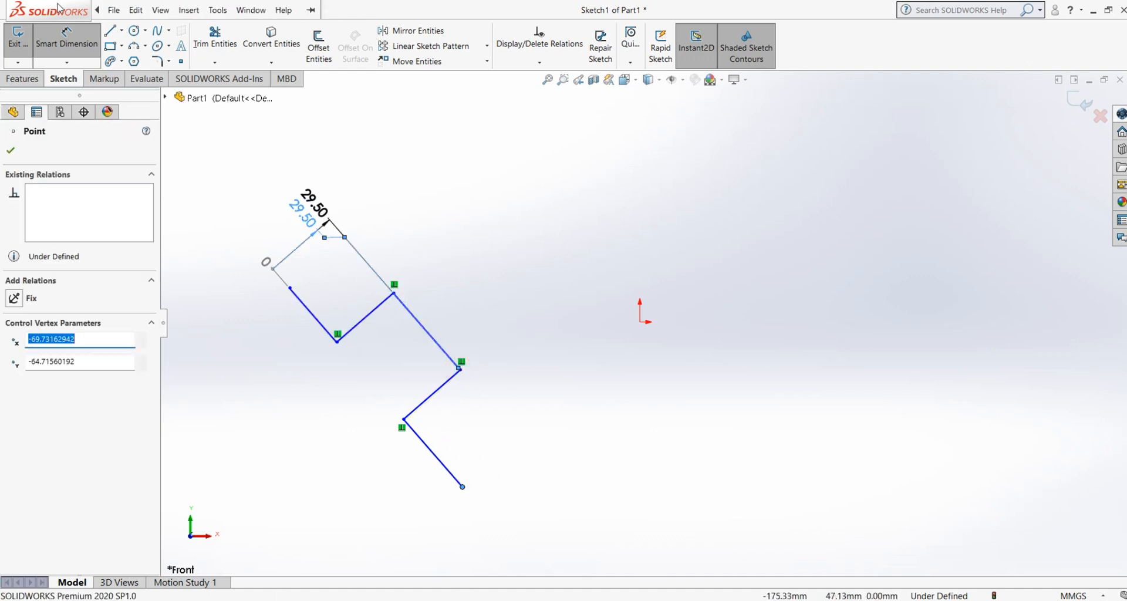
# Step: Draw a second zigzag of seven connected perpendicular lines across the origin, starting with a rising line about 26 mm long
pyautogui.click(121, 31)
pyautogui.click(133, 47)
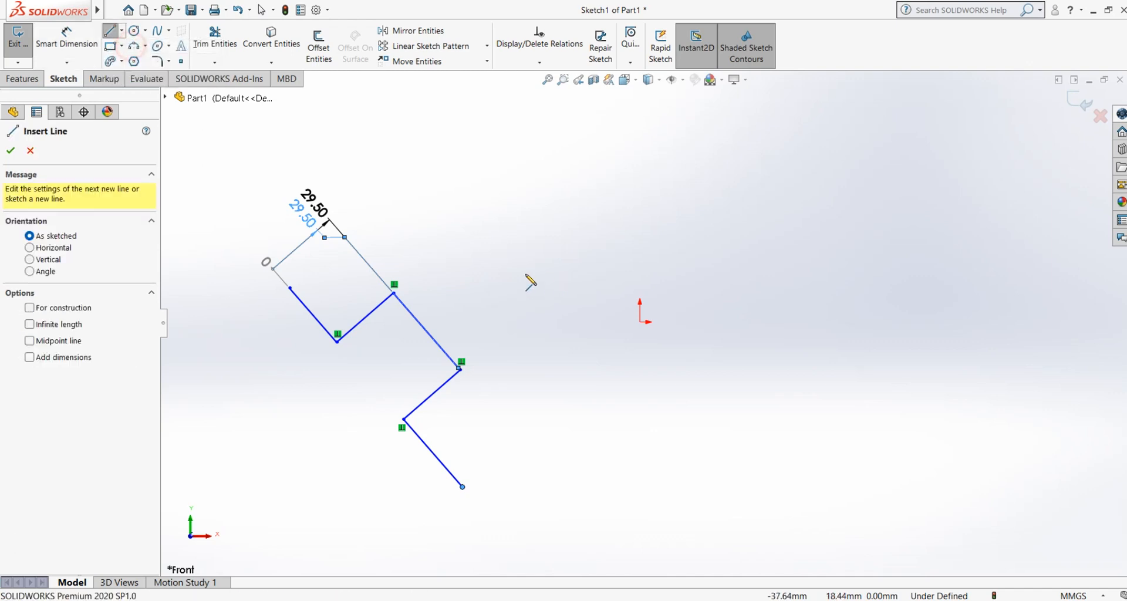
pyautogui.click(520, 273)
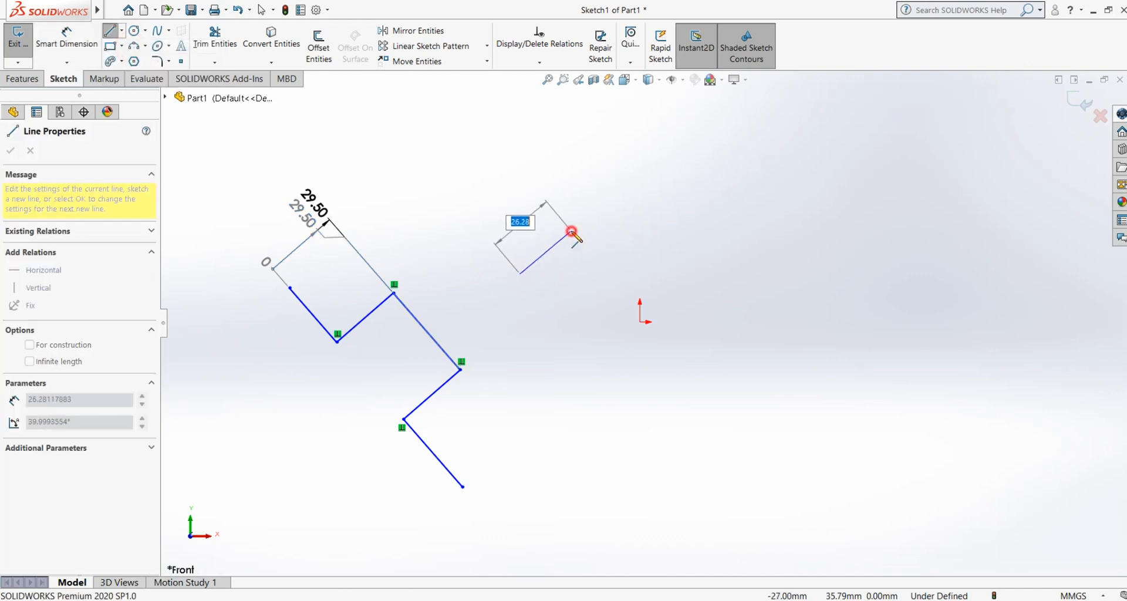
pyautogui.click(572, 231)
pyautogui.click(637, 308)
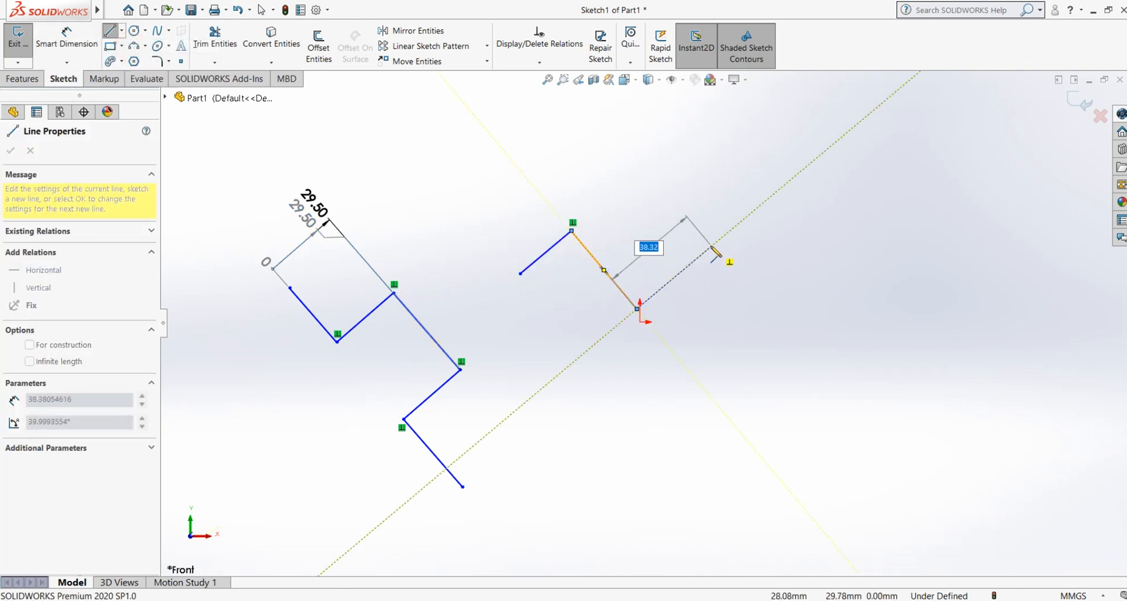
pyautogui.click(711, 247)
pyautogui.click(780, 328)
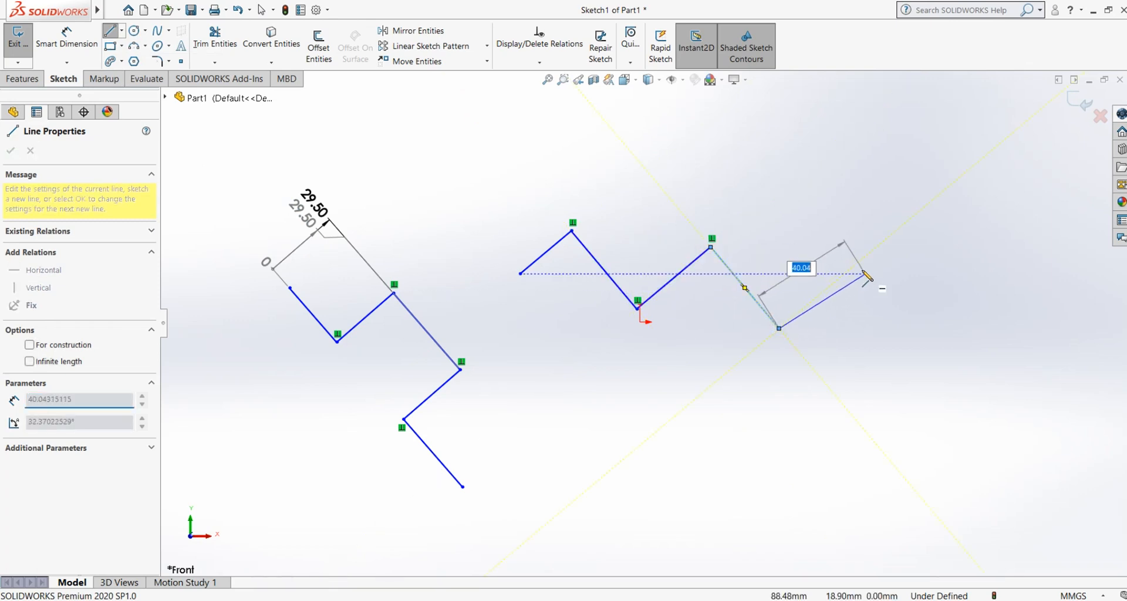
pyautogui.click(856, 265)
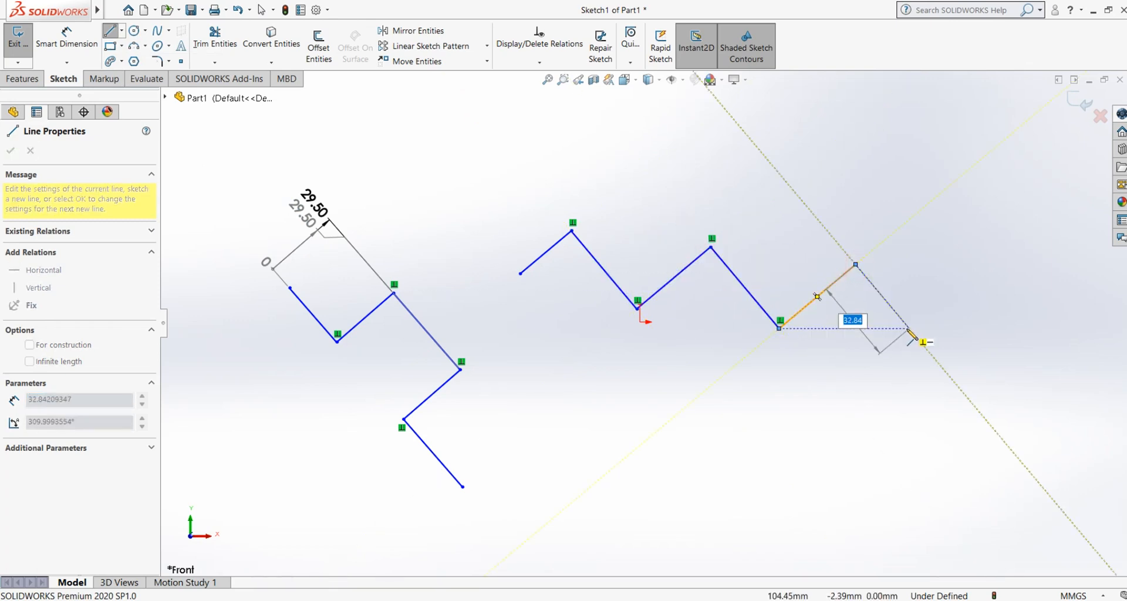
pyautogui.click(976, 273)
pyautogui.doubleClick(1004, 296)
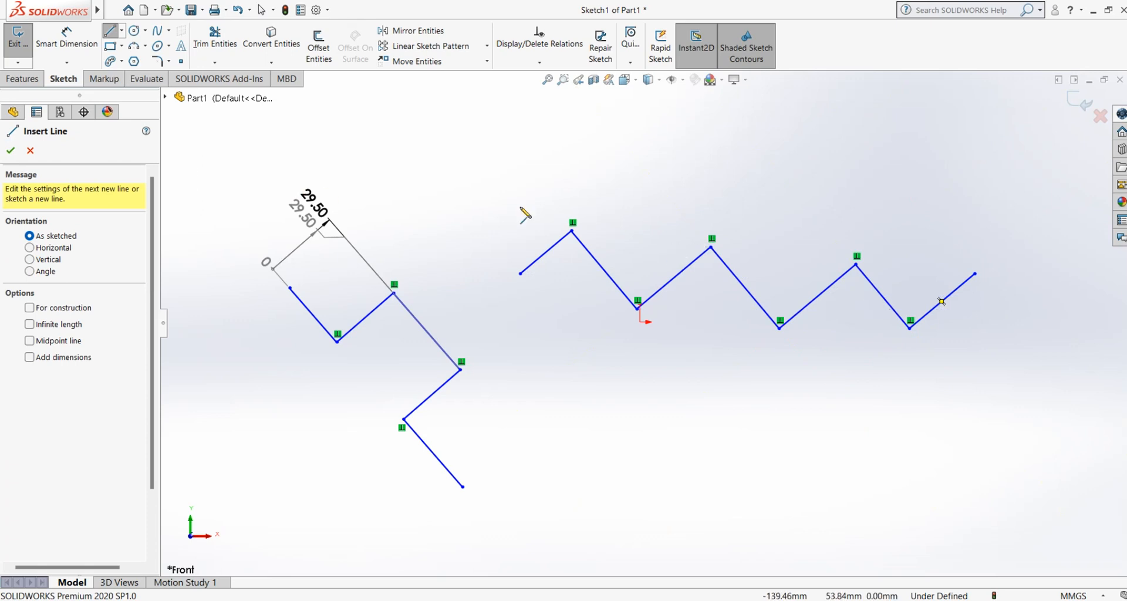
pyautogui.click(47, 60)
pyautogui.click(67, 63)
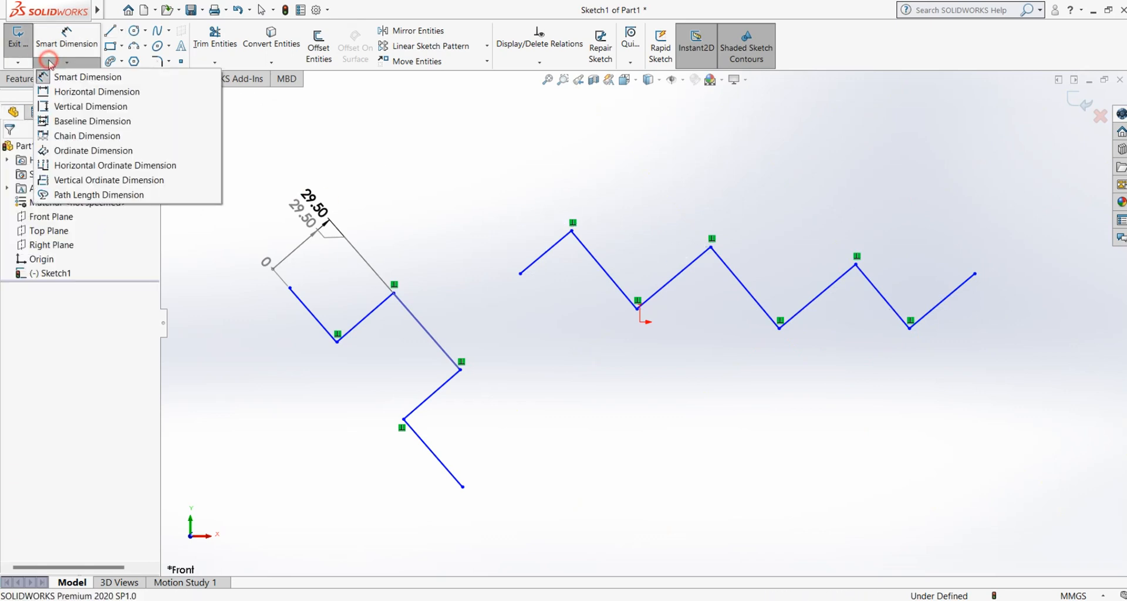
pyautogui.click(64, 151)
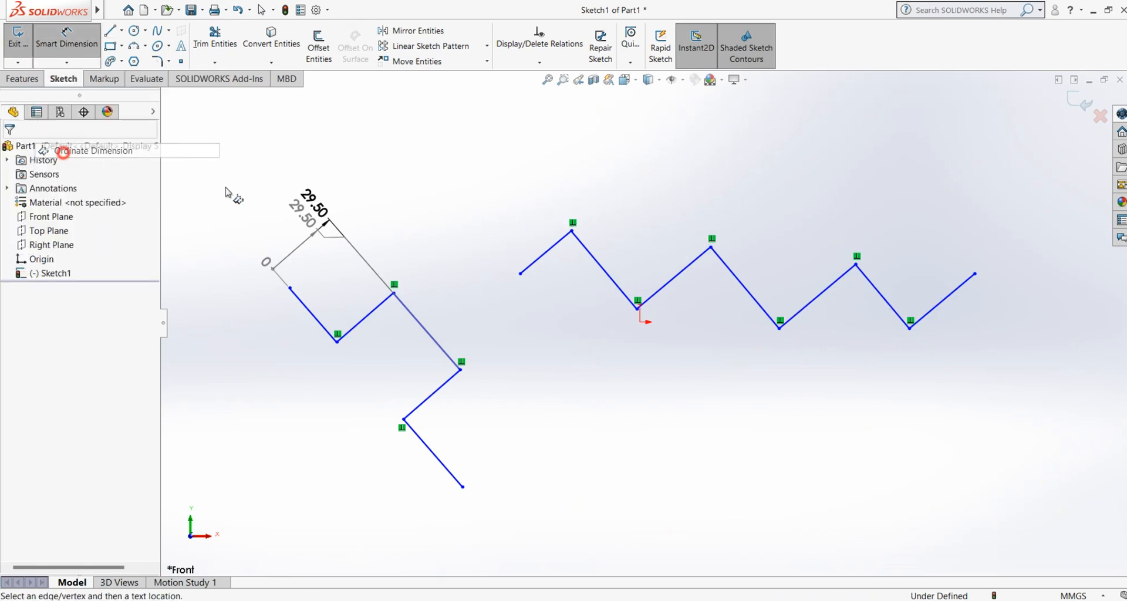
pyautogui.click(521, 275)
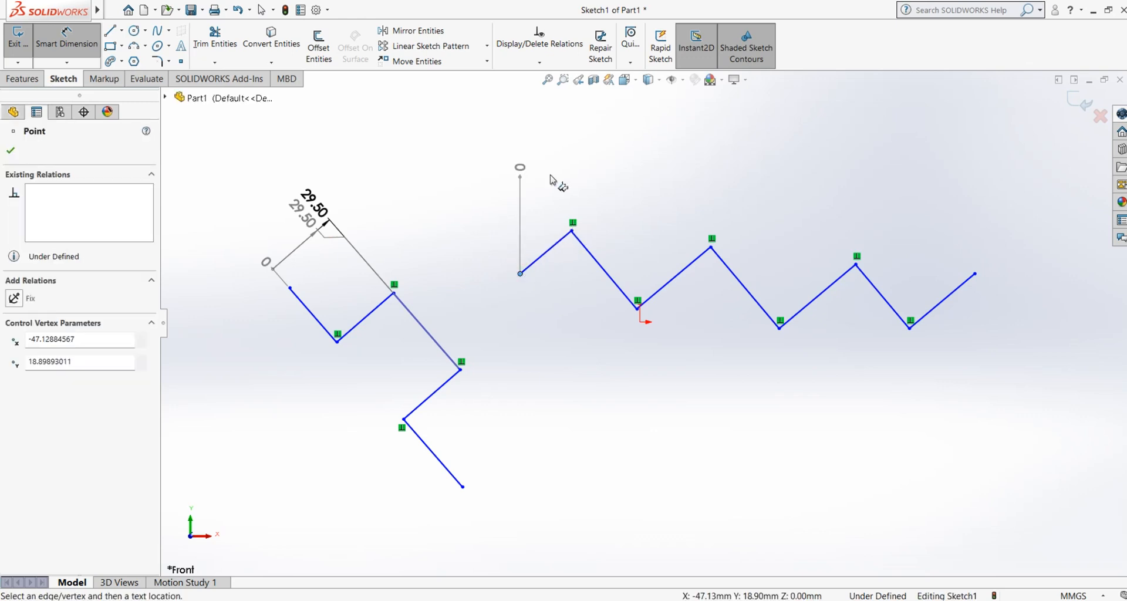
pyautogui.click(75, 41)
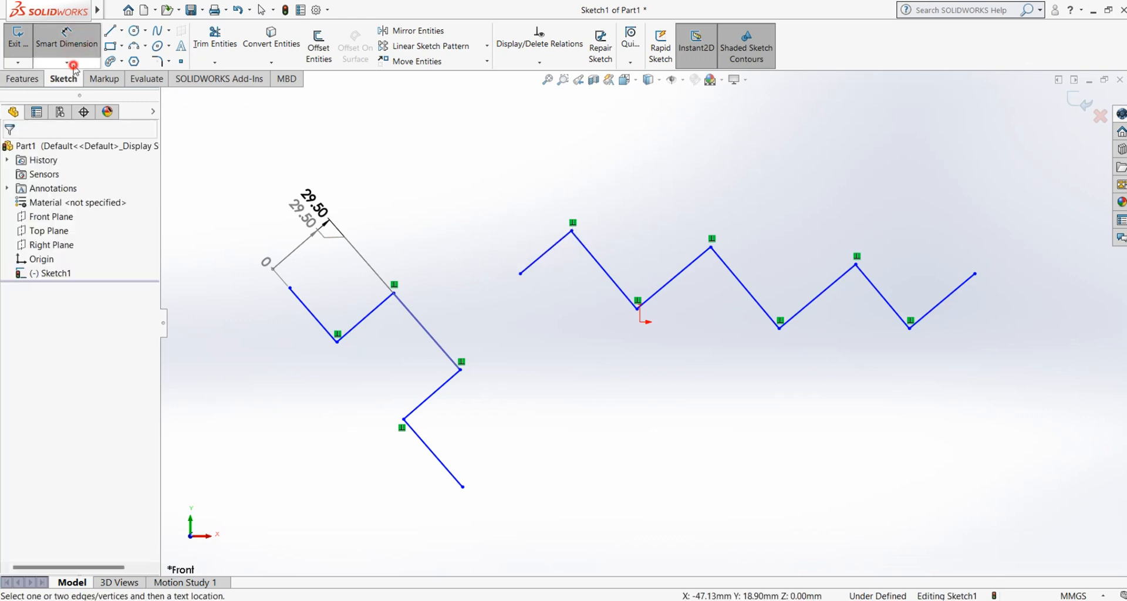
# Step: Add horizontal ordinate dimensions to the second zigzag's three lower corners, with its first line as the 0 reference, and end the command
pyautogui.click(70, 63)
pyautogui.click(76, 166)
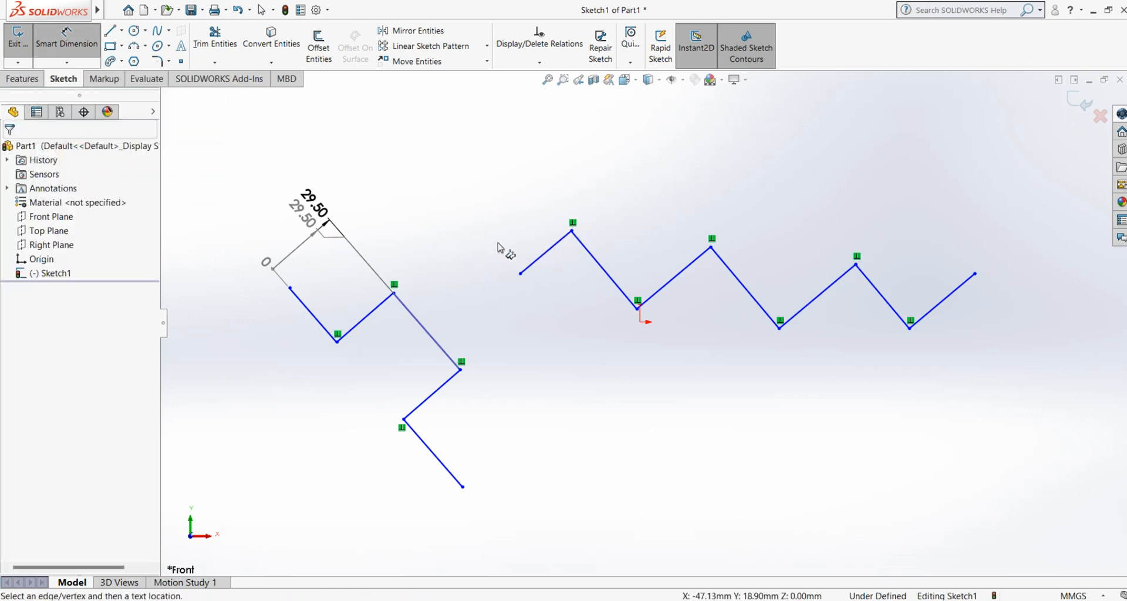
pyautogui.click(531, 271)
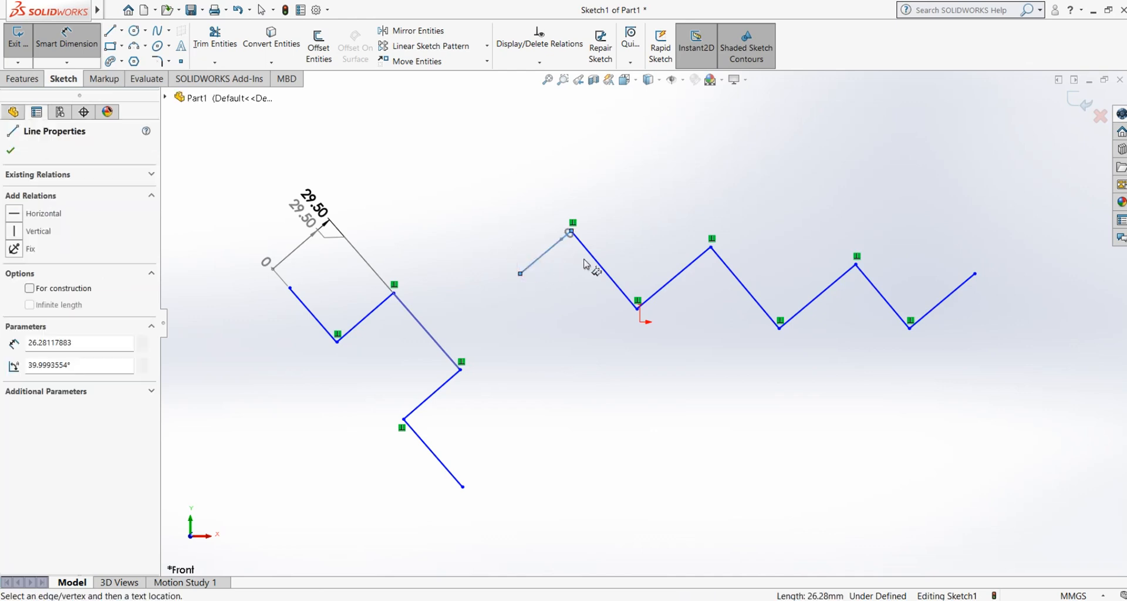
pyautogui.click(472, 272)
pyautogui.click(663, 290)
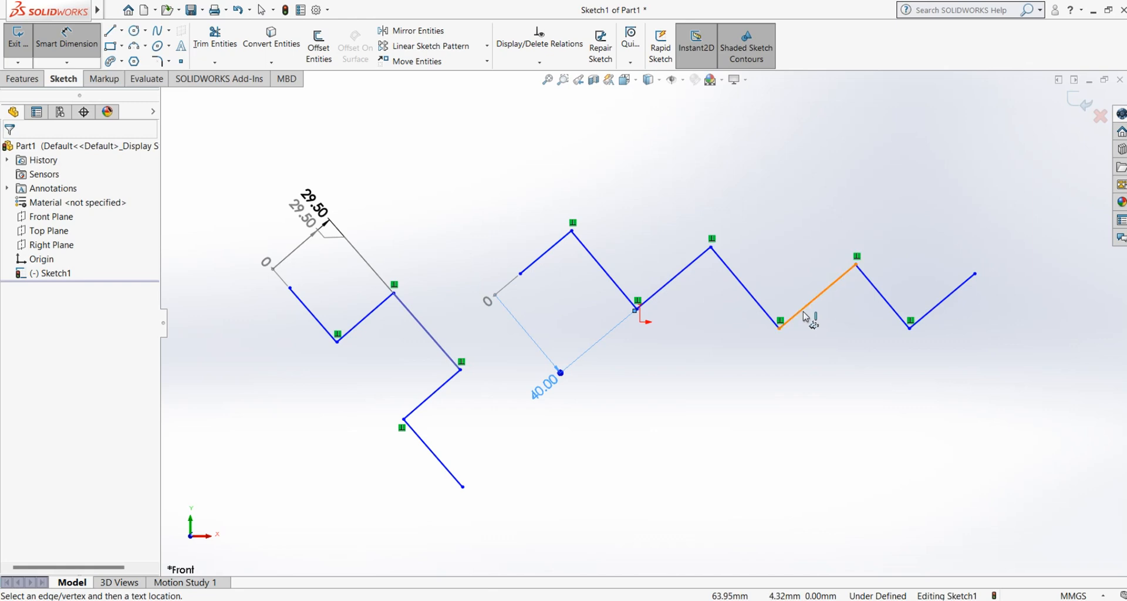
pyautogui.click(779, 326)
pyautogui.click(910, 328)
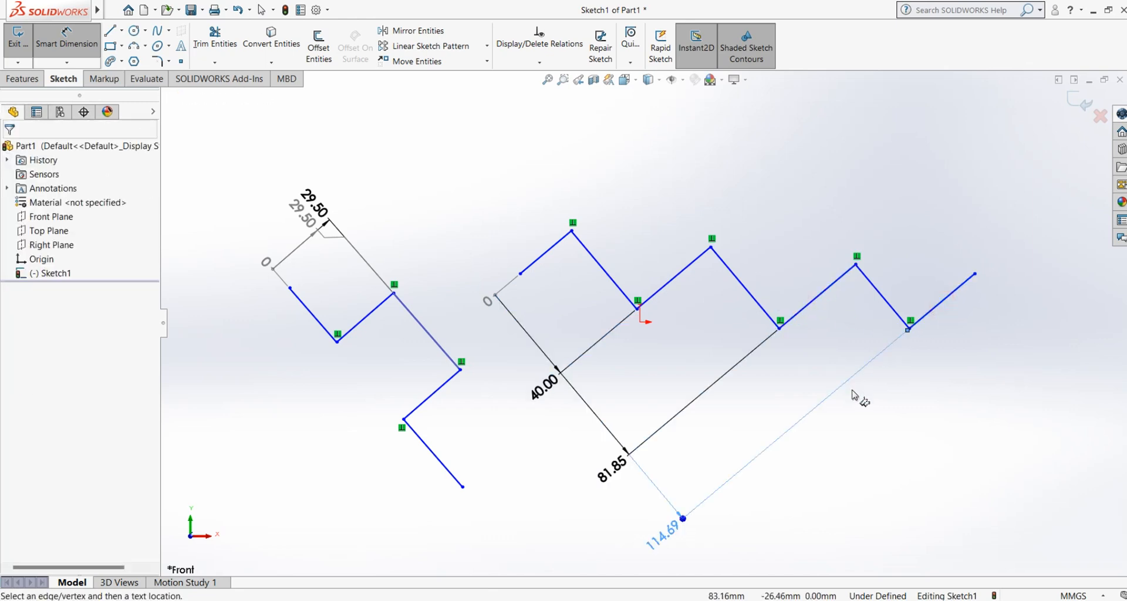
pyautogui.rightClick(708, 187)
pyautogui.click(728, 219)
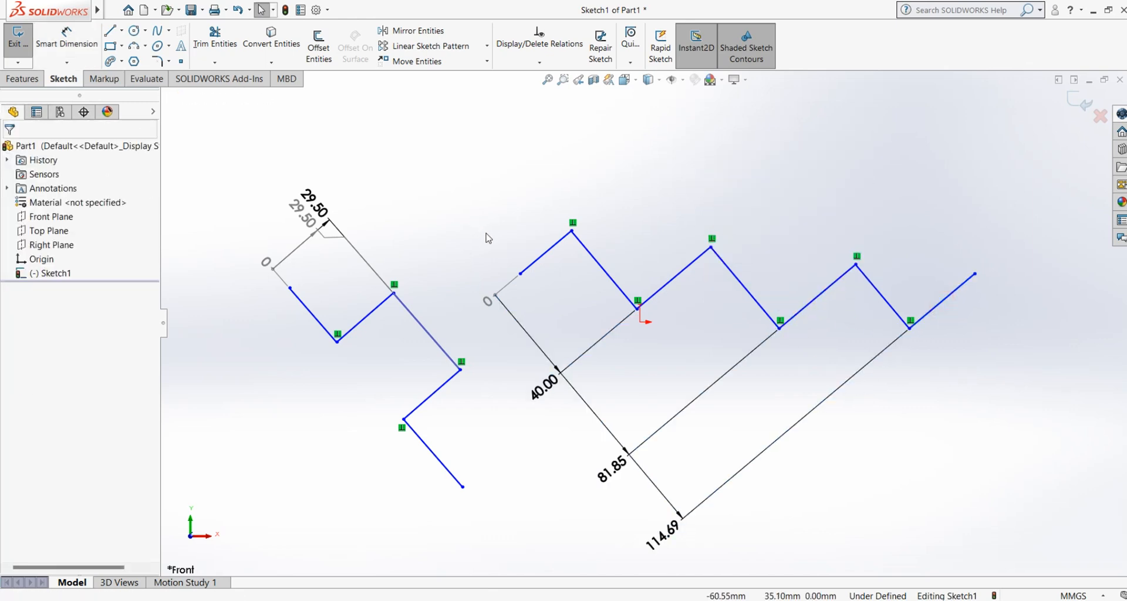
# Step: Delete both zigzag line chains together with all their ordinate dimensions from the sketch
pyautogui.scroll(1, 486, 238)
pyautogui.moveTo(980, 169); pyautogui.dragTo(298, 519)
pyautogui.rightClick(278, 302)
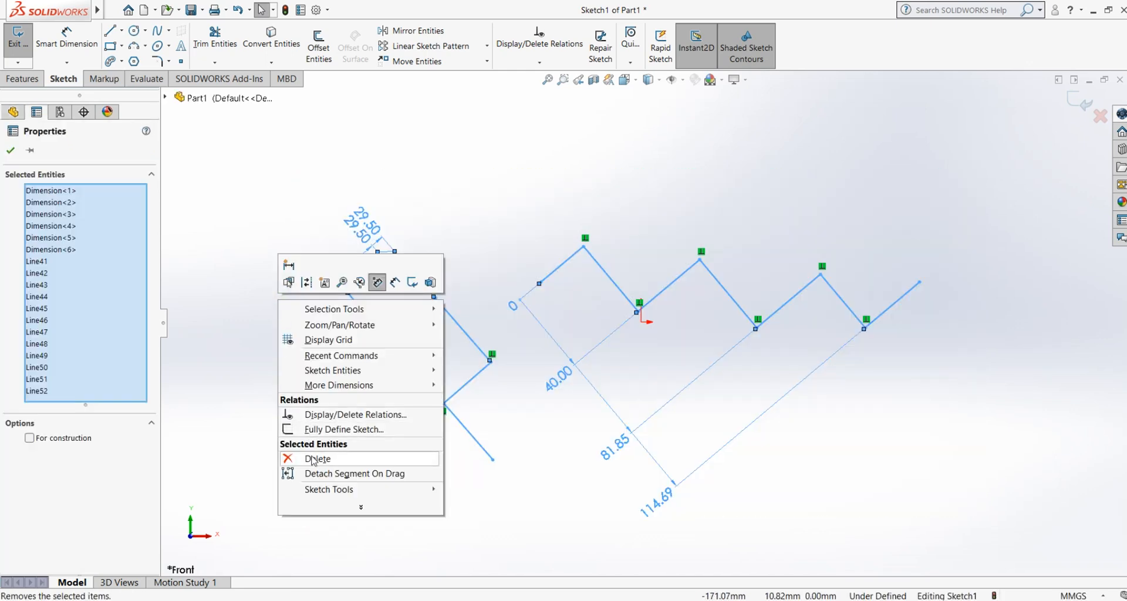
pyautogui.click(312, 457)
# Step: Draw a wavy five-point open spline about 304 mm long, running from the far left of the origin to its upper right
pyautogui.click(67, 62)
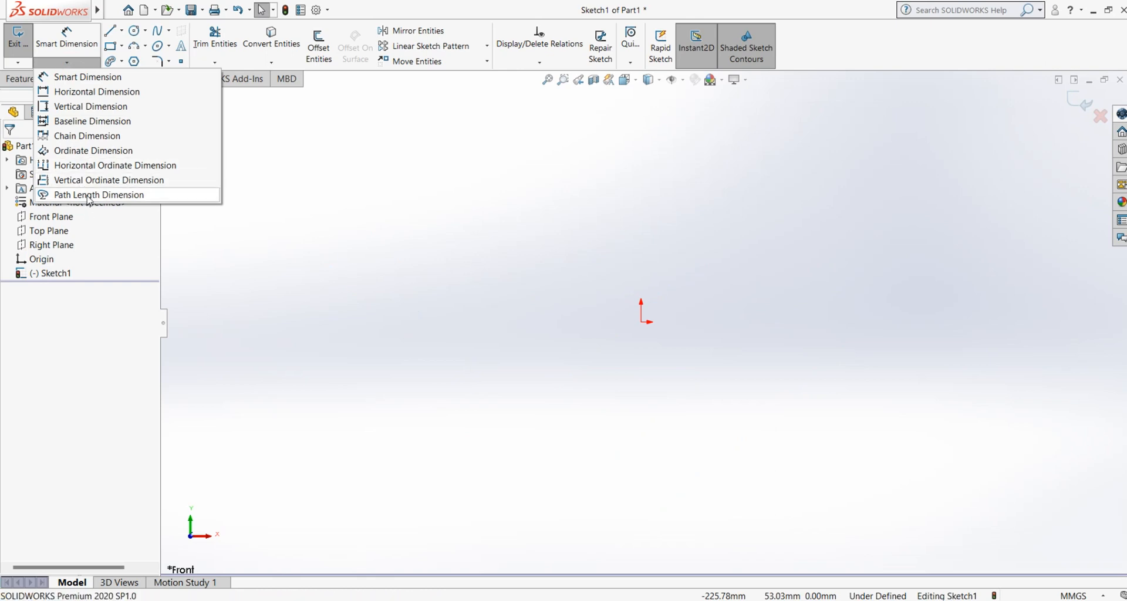
pyautogui.click(460, 214)
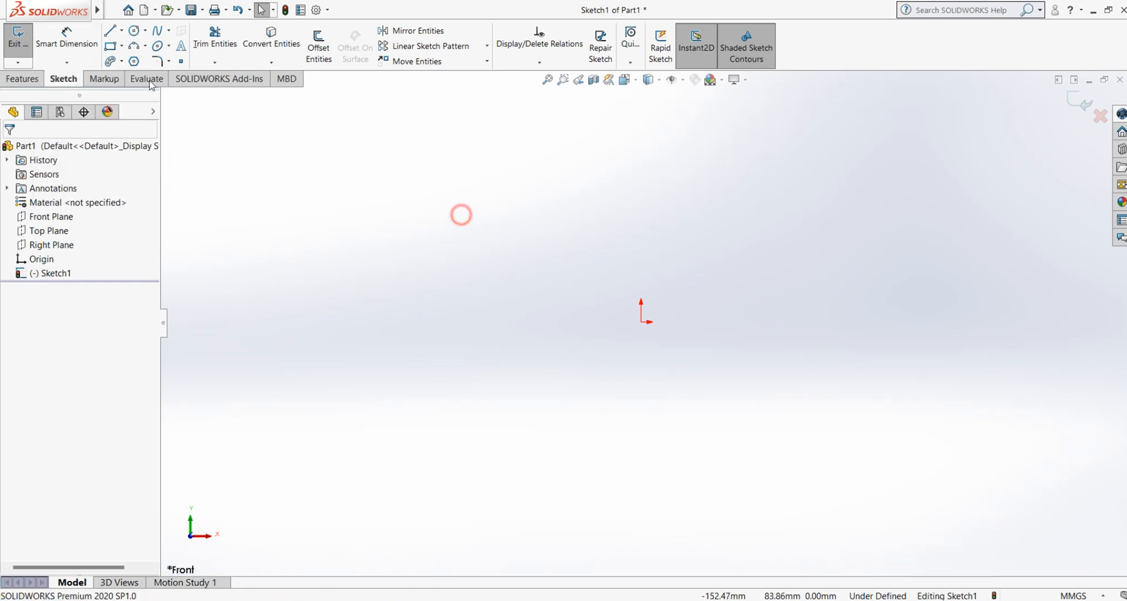
pyautogui.click(155, 32)
pyautogui.click(273, 302)
pyautogui.click(379, 243)
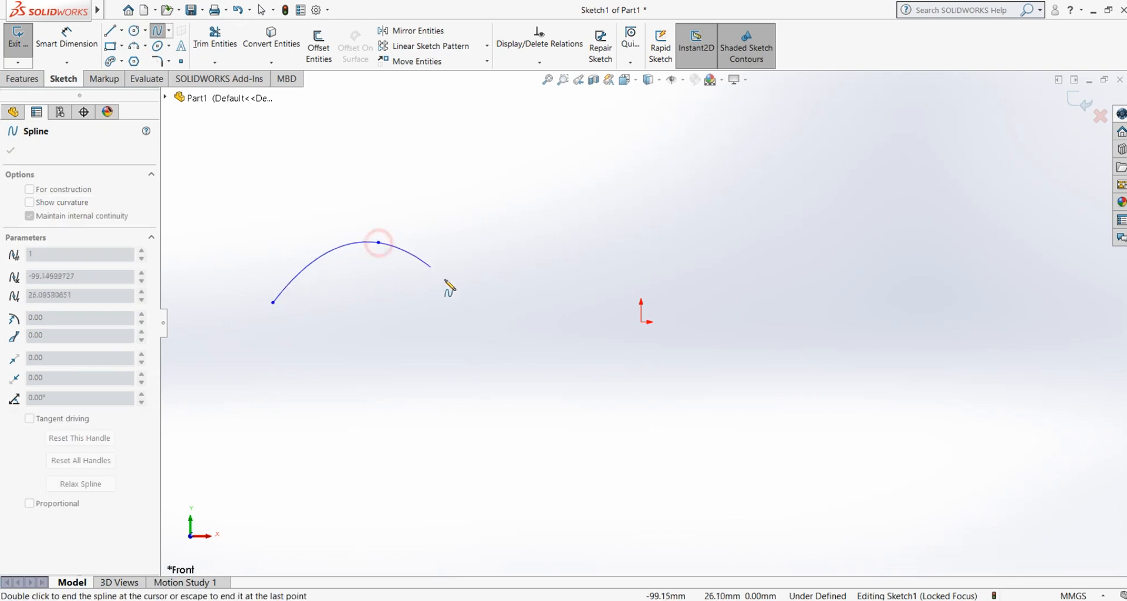
pyautogui.click(525, 321)
pyautogui.click(709, 237)
pyautogui.click(835, 261)
pyautogui.rightClick(836, 260)
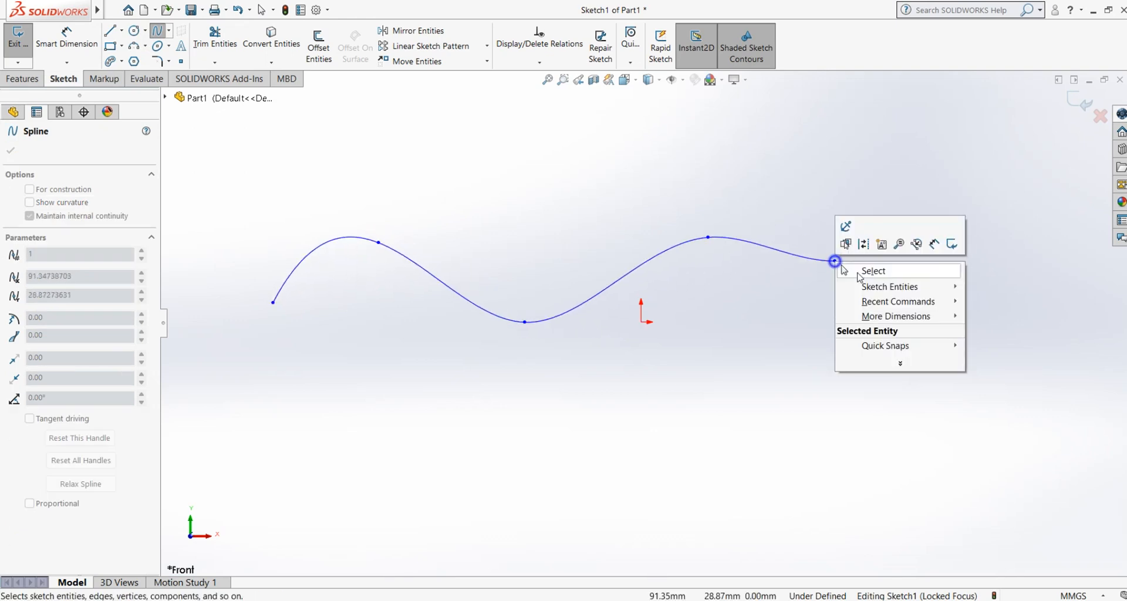
pyautogui.click(865, 275)
# Step: Try to add a path length dimension to the single spline, then cancel the command
pyautogui.click(66, 63)
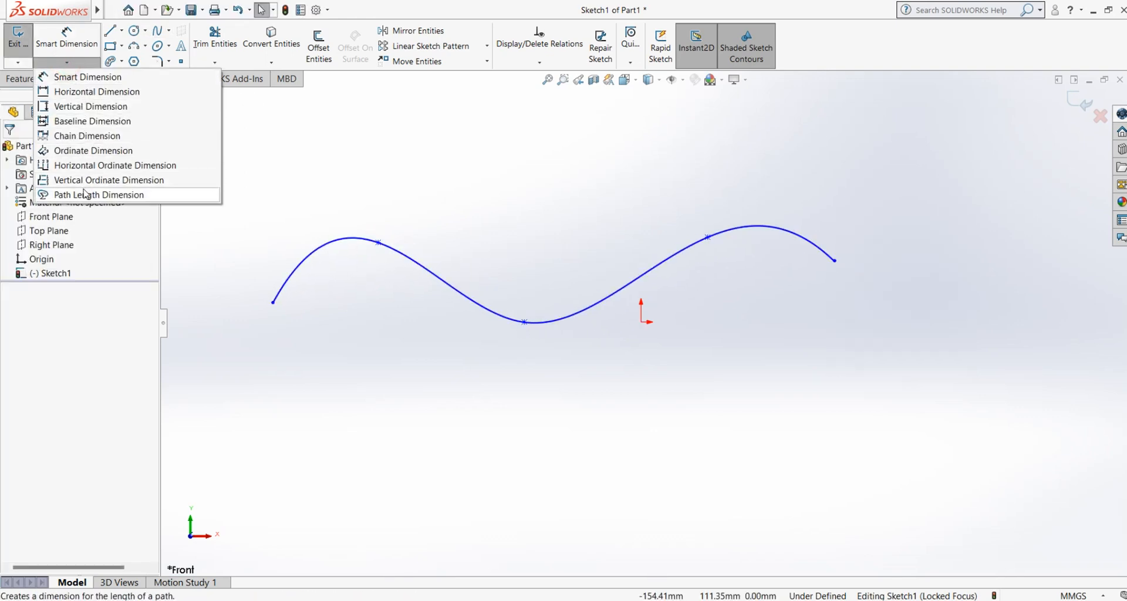
pyautogui.click(83, 194)
pyautogui.click(314, 258)
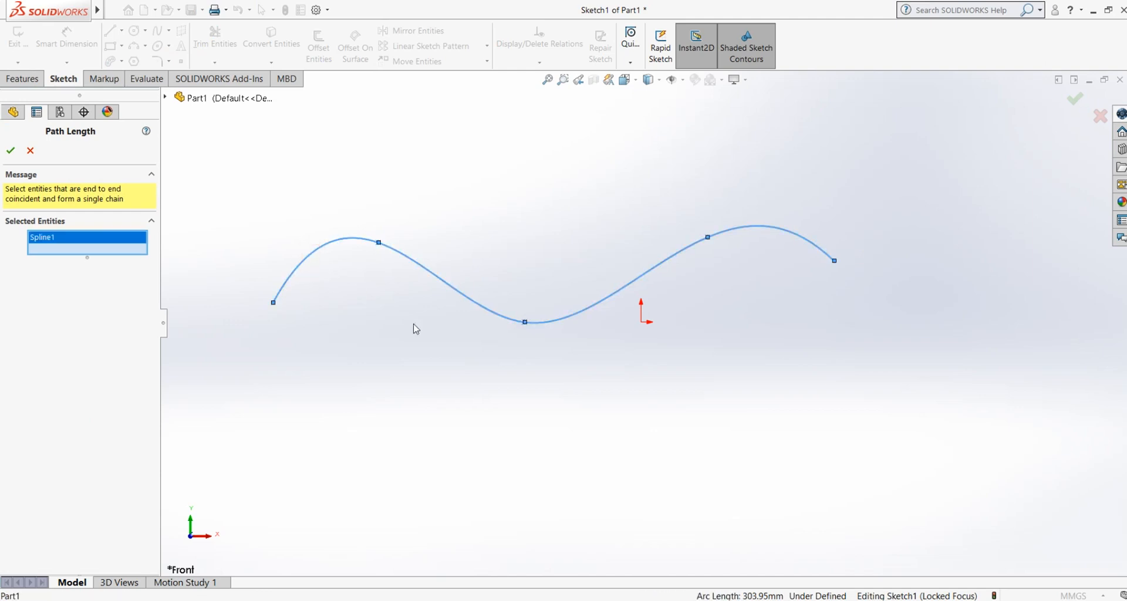
pyautogui.click(9, 152)
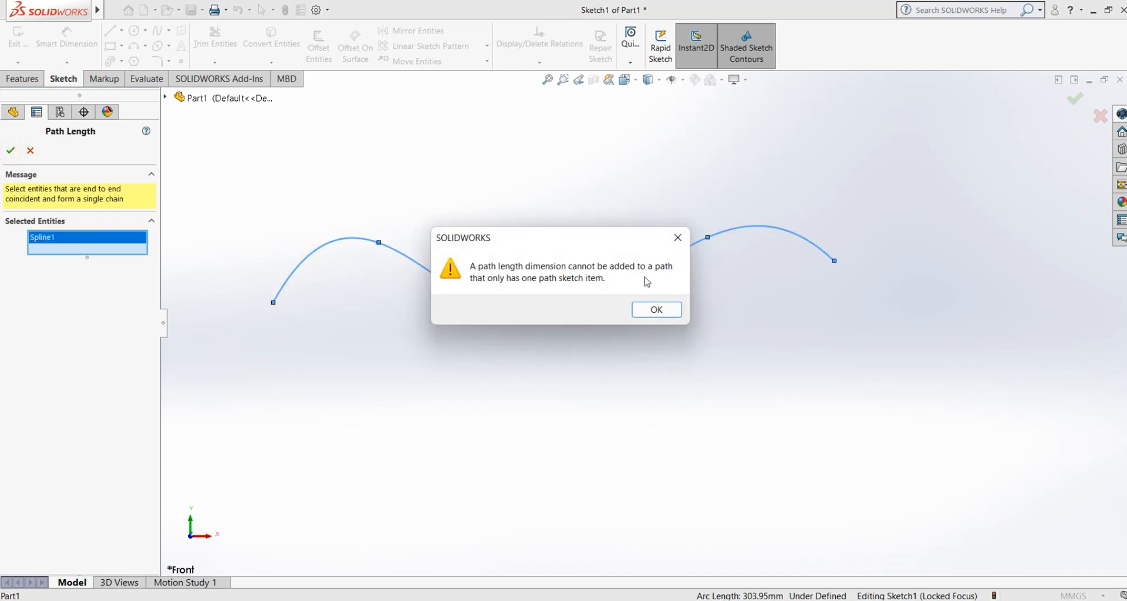
pyautogui.click(657, 310)
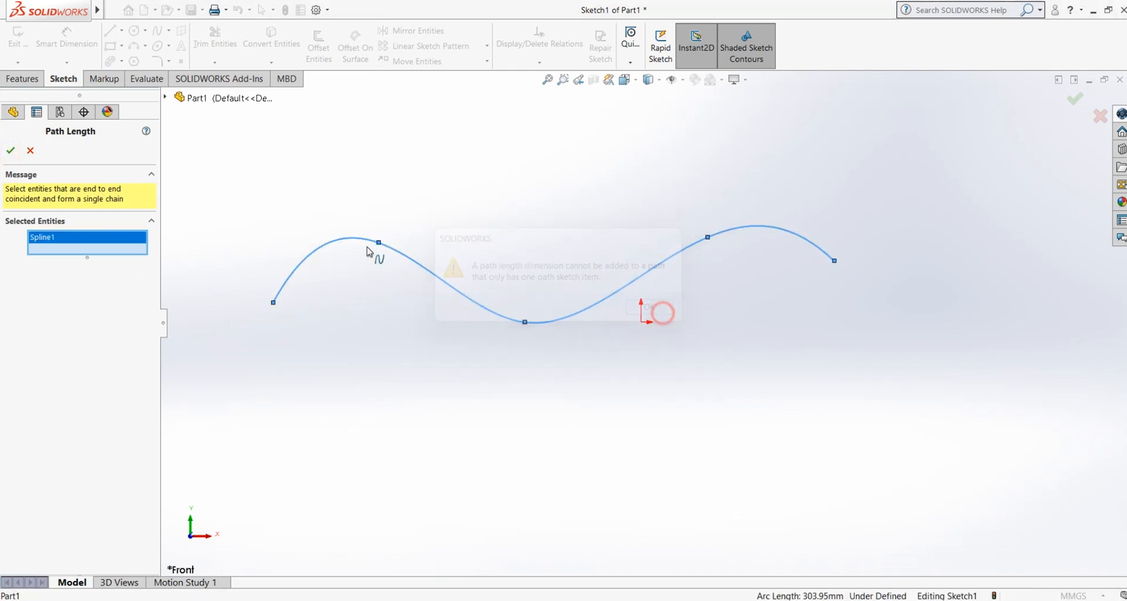
pyautogui.click(30, 151)
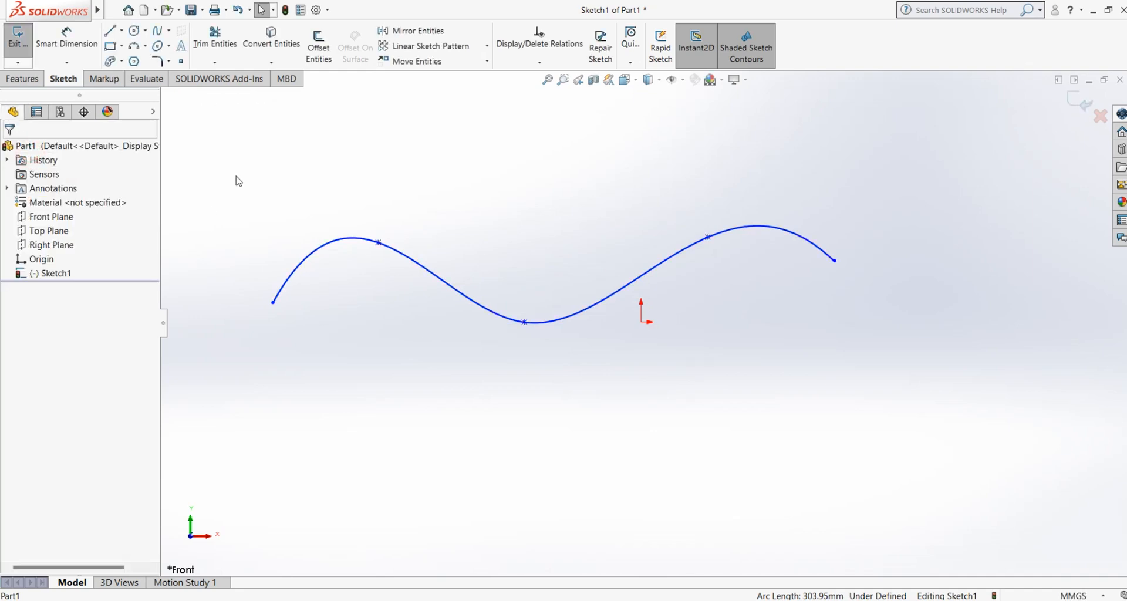
# Step: Delete the spline from the sketch
pyautogui.moveTo(218, 157); pyautogui.dragTo(968, 342)
pyautogui.rightClick(550, 225)
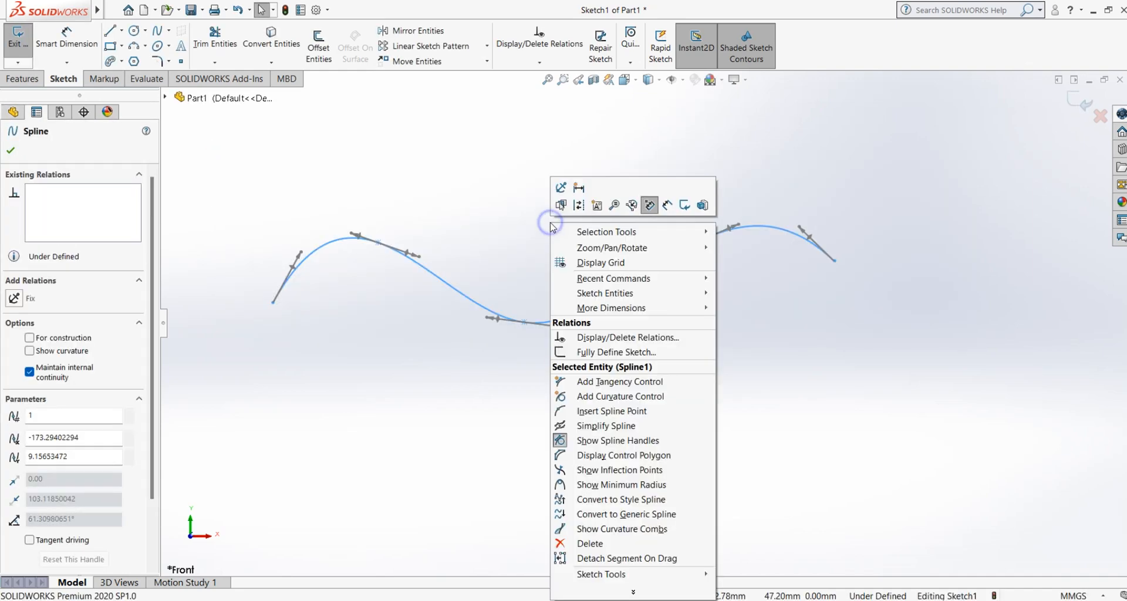
pyautogui.click(600, 544)
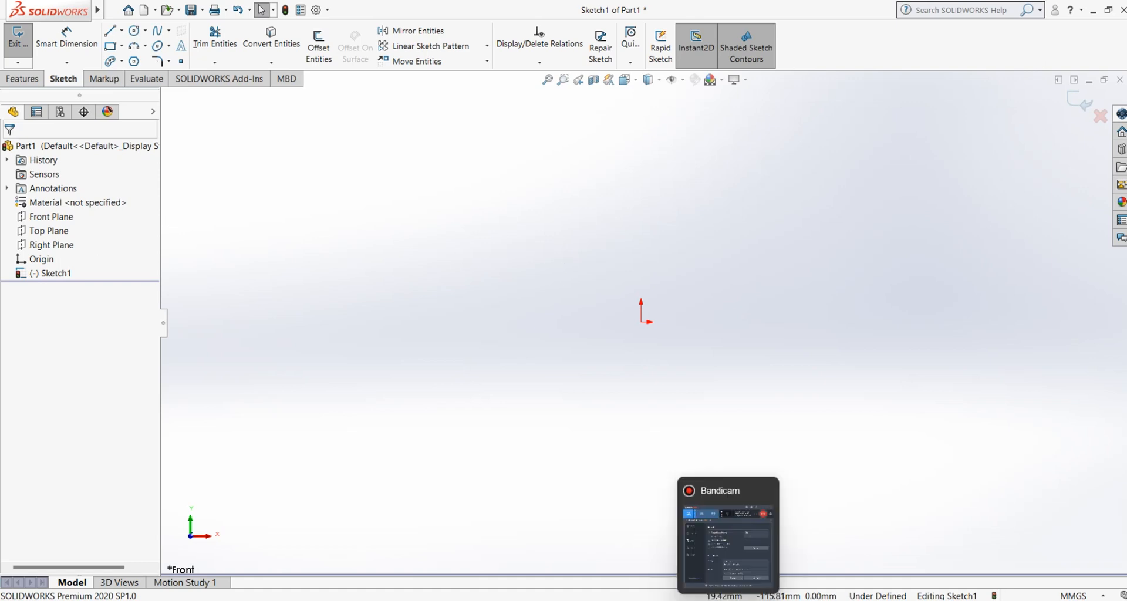
pyautogui.moveTo(738, 554)
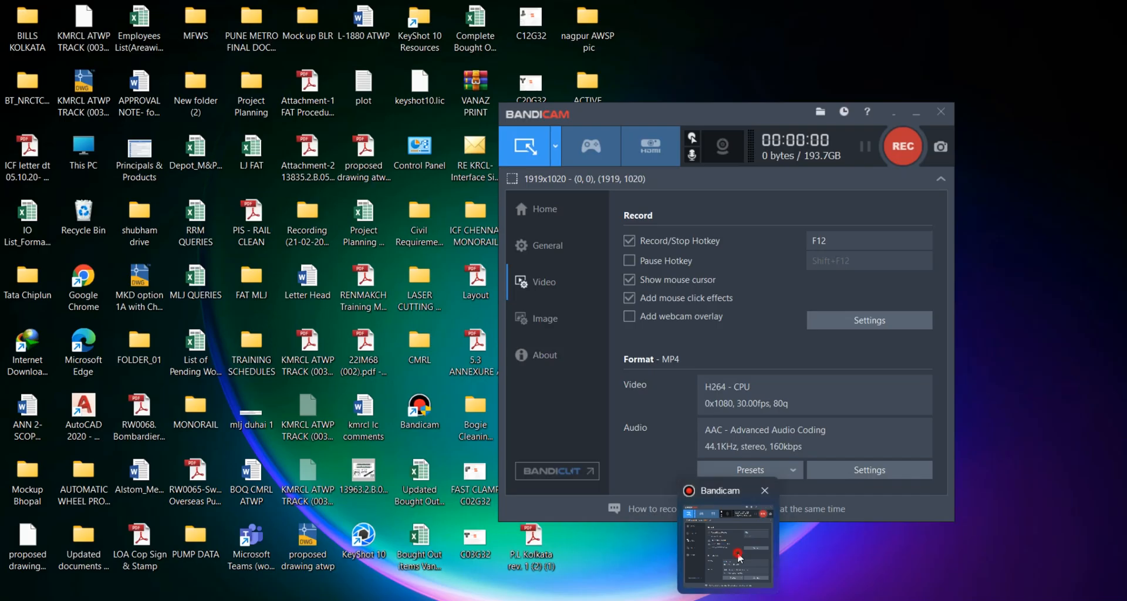